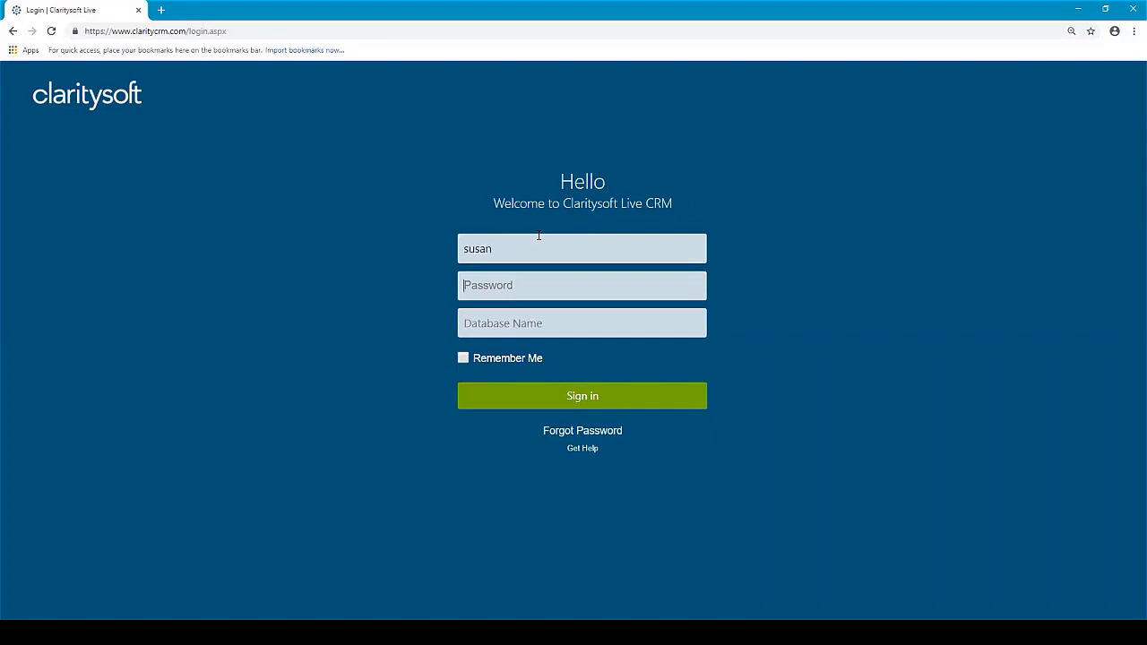
# Sign in to the CRM with the account password and database 'demothnew'.
pyautogui.press('Tab')
pyautogui.write('*****')
pyautogui.write('demothnew')
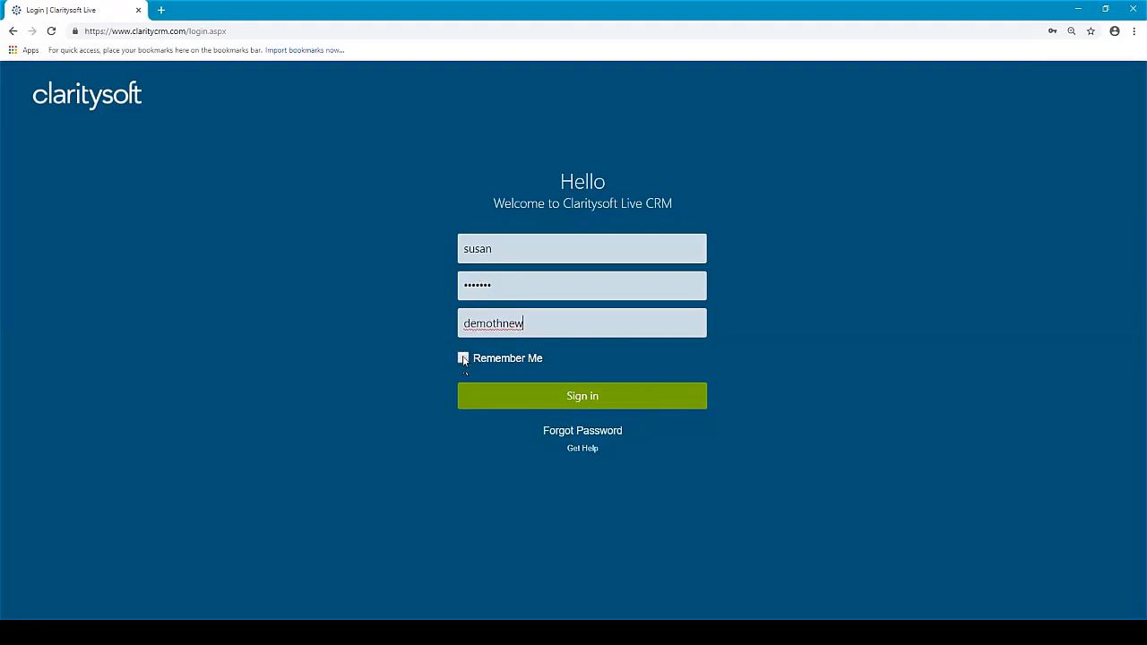
pyautogui.click(581, 396)
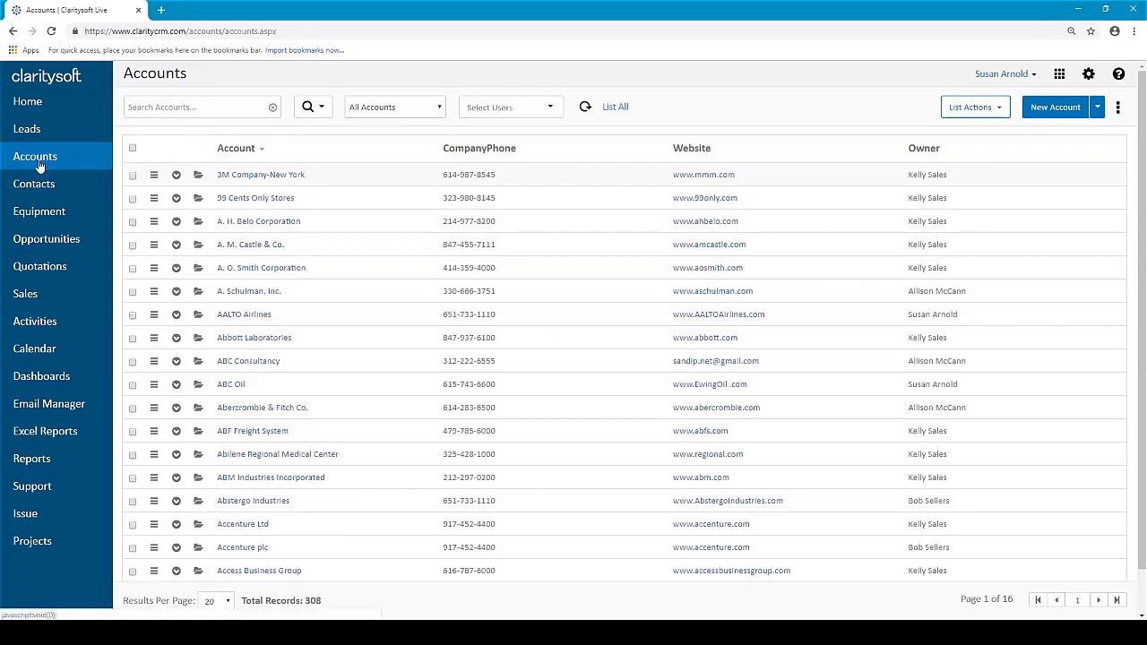
# Switch from the Accounts list to the Home dashboard.
pyautogui.click(27, 102)
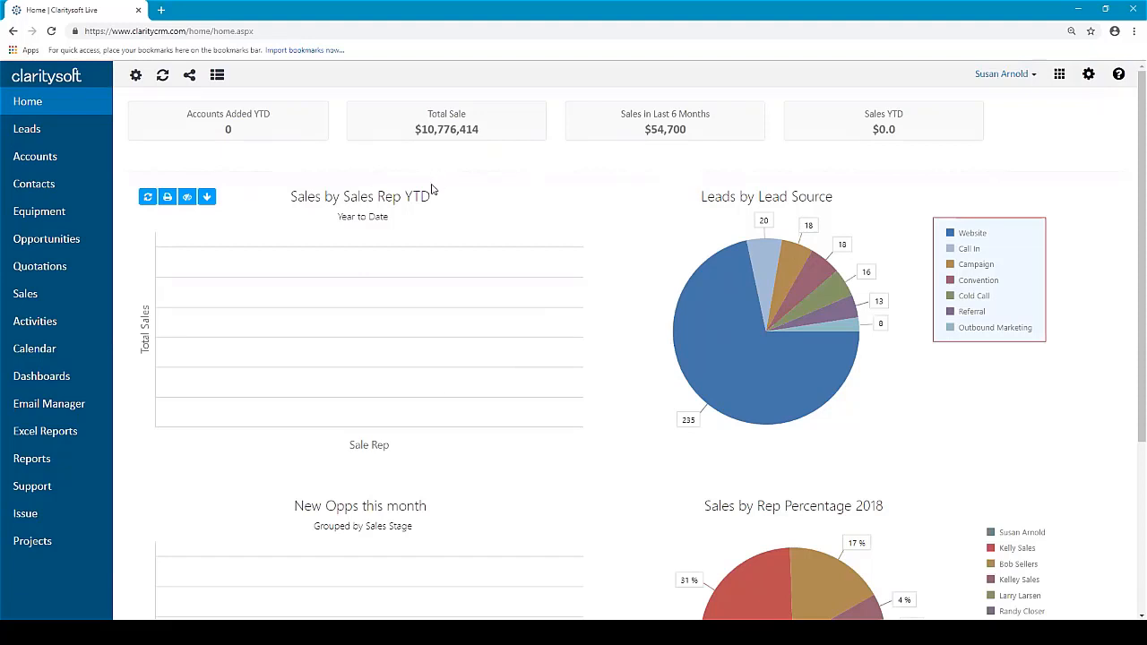
# Swap the Accounts Added YTD key indicator tile for Active Opportunities.
pyautogui.click(136, 79)
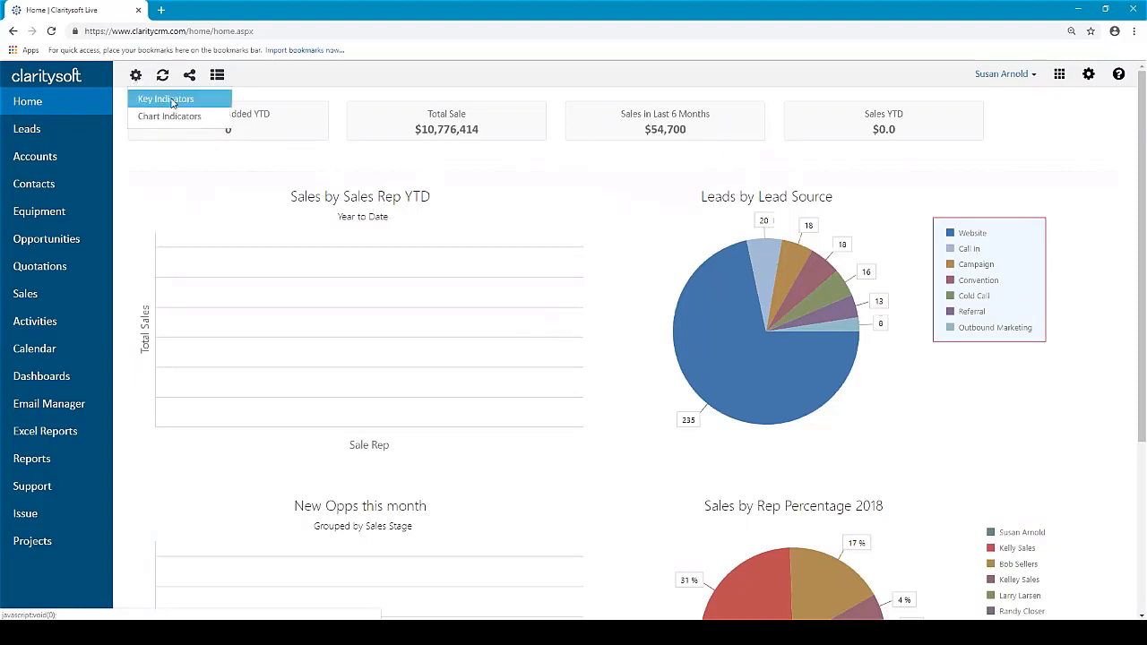
pyautogui.click(172, 102)
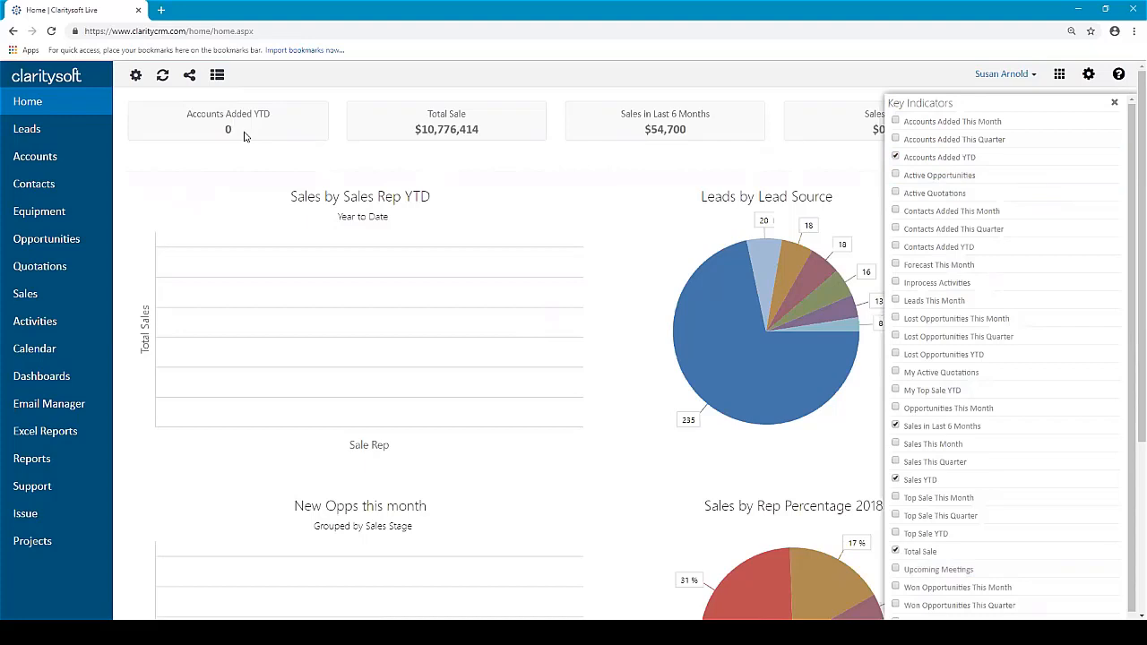
pyautogui.click(895, 158)
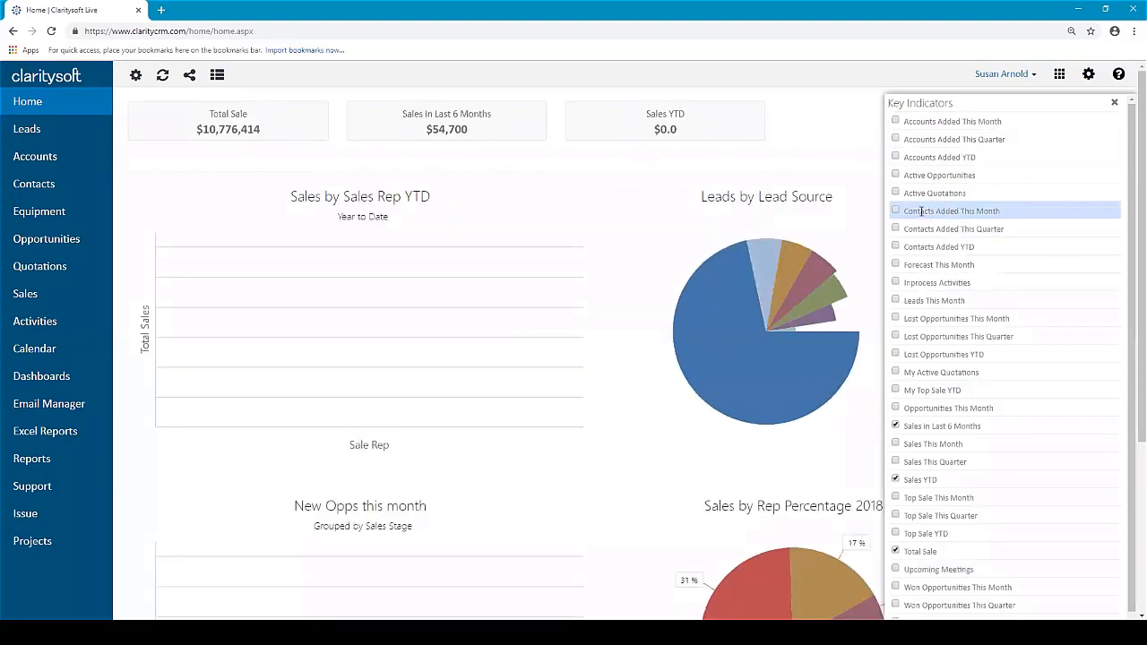
pyautogui.click(894, 176)
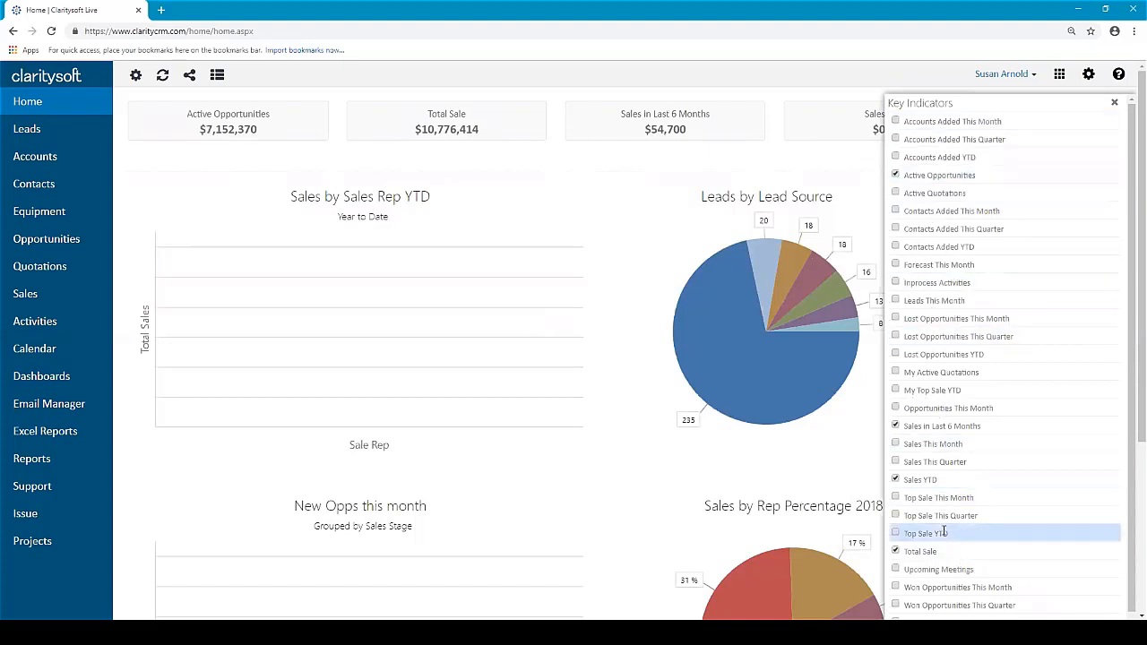
pyautogui.click(1116, 105)
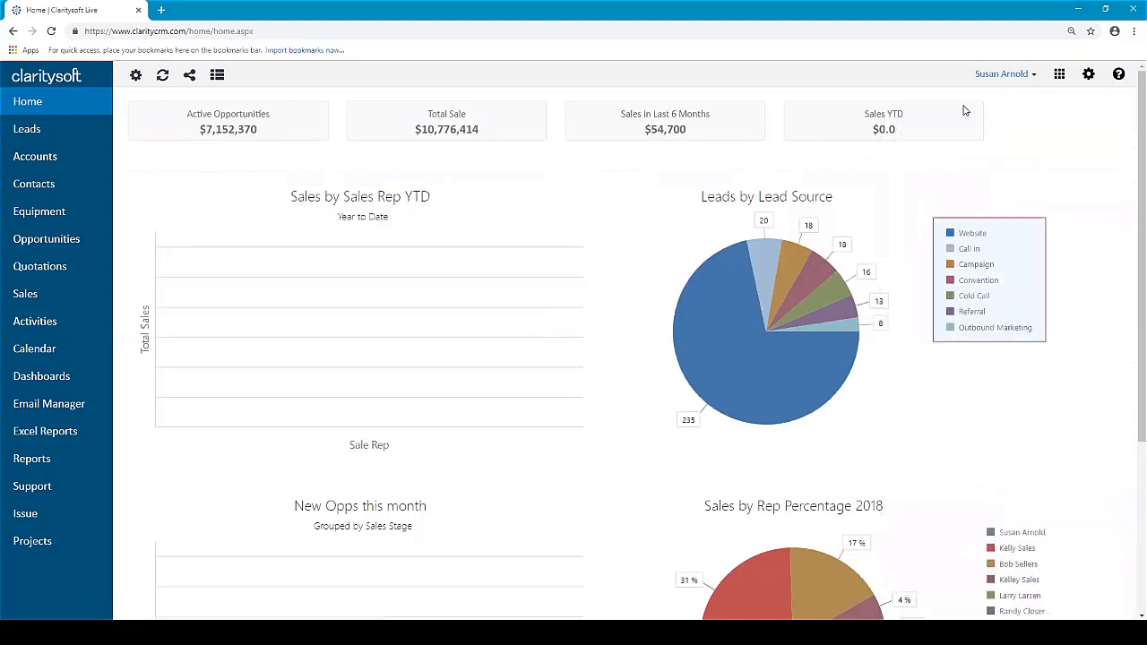
pyautogui.click(136, 77)
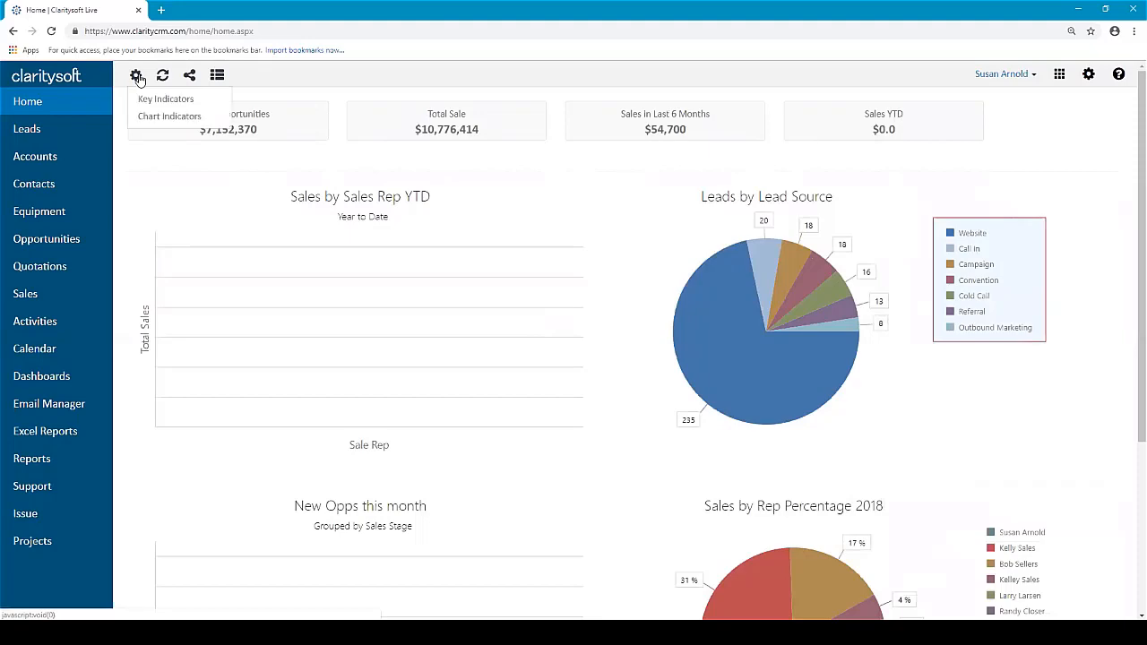
# Look through the Chart Indicators list and close it without changes.
pyautogui.click(154, 118)
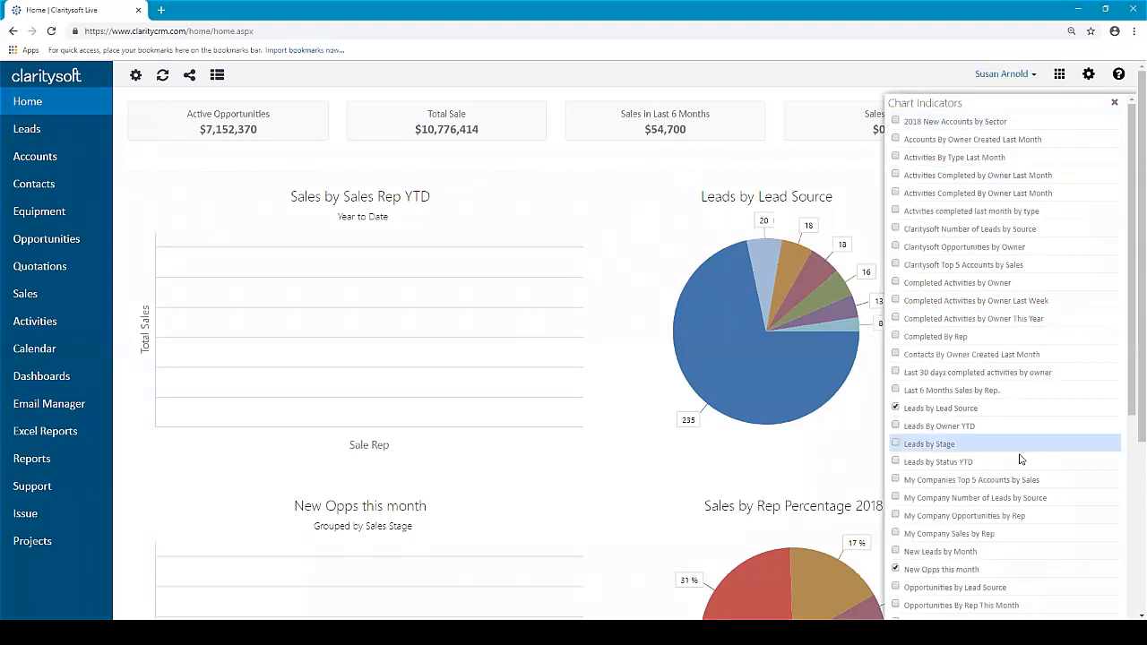
pyautogui.scroll(-5, 1022, 454)
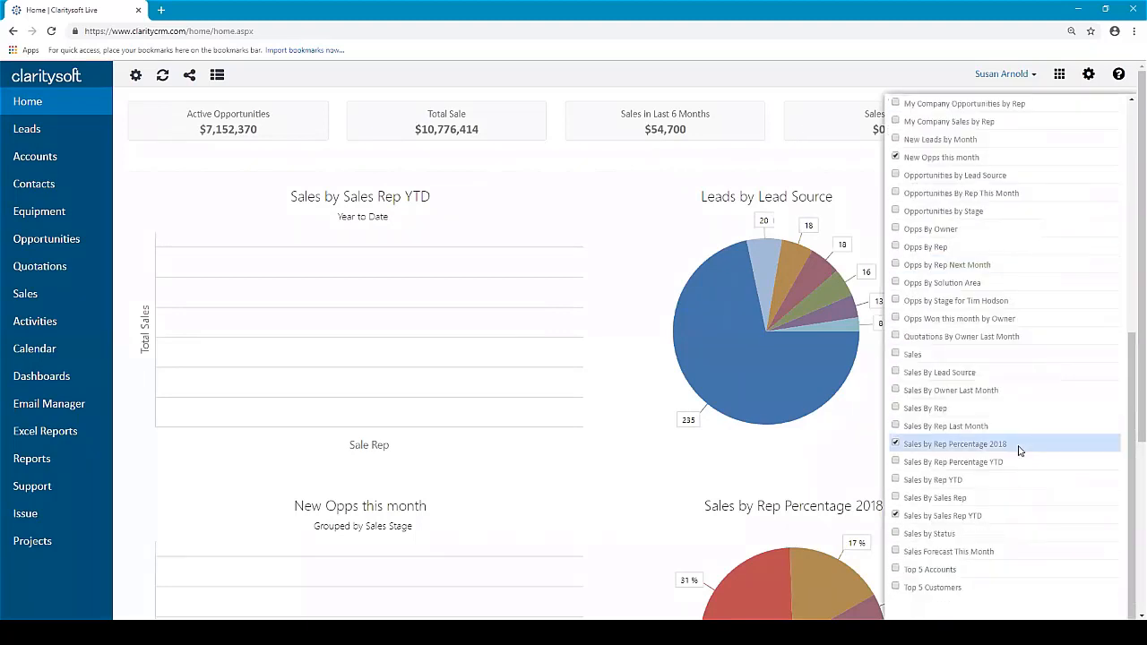
pyautogui.scroll(1, 990, 172)
pyautogui.scroll(5, 990, 172)
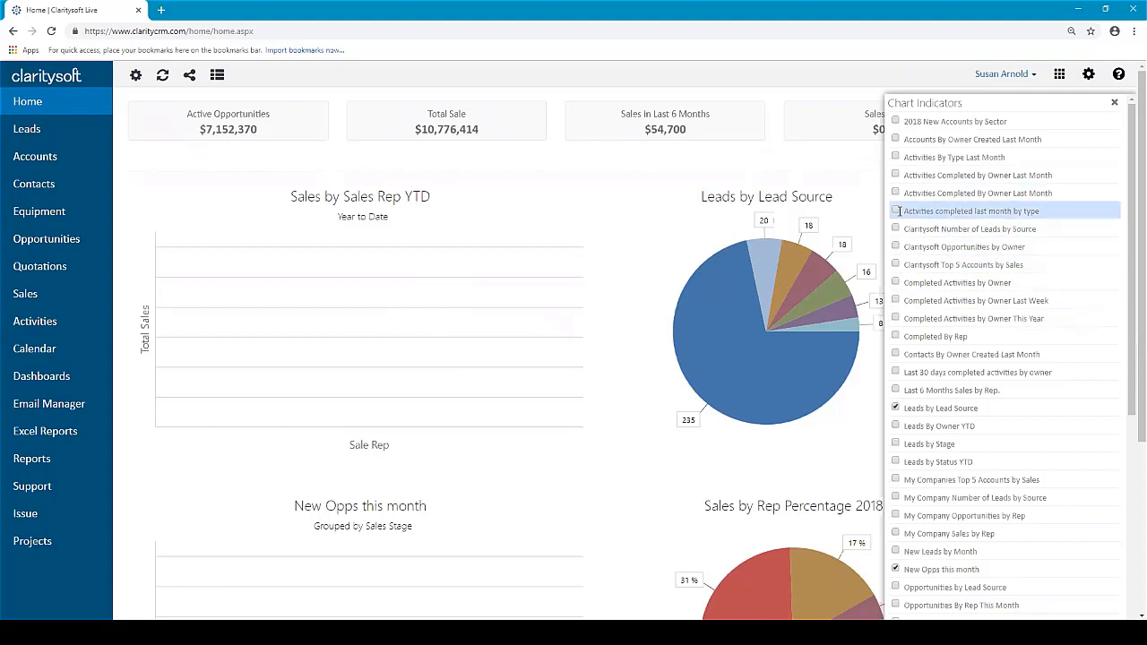
pyautogui.click(1114, 104)
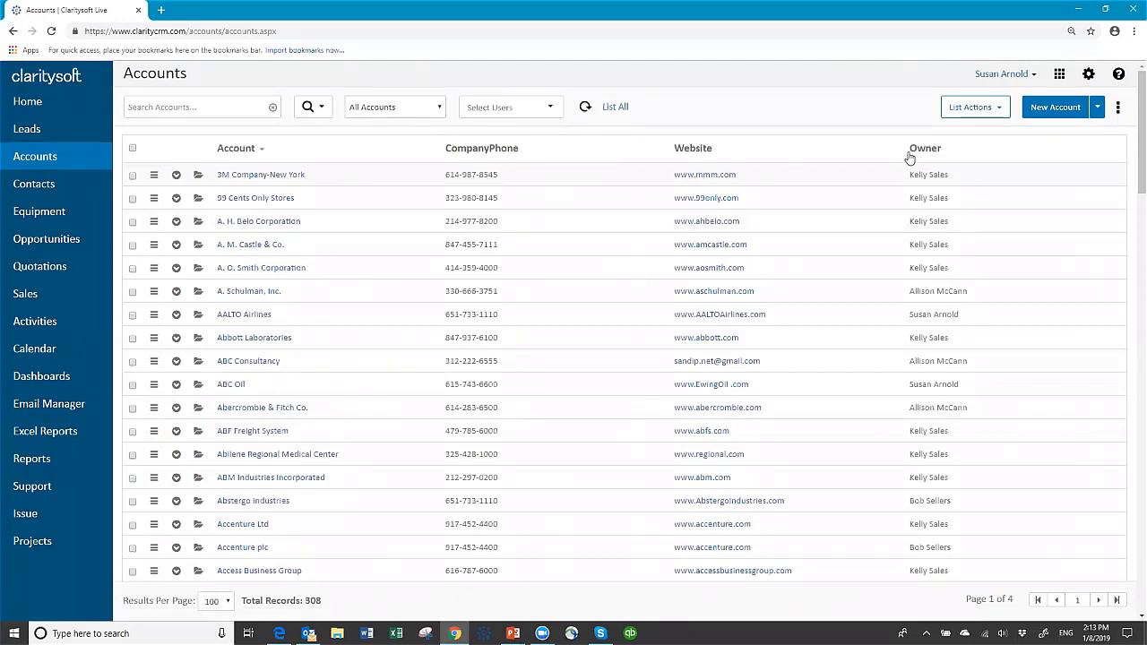
# In My Preferences, set Default Calendar View to Work Week, keeping MM-DD-YYYY dates.
pyautogui.click(1088, 75)
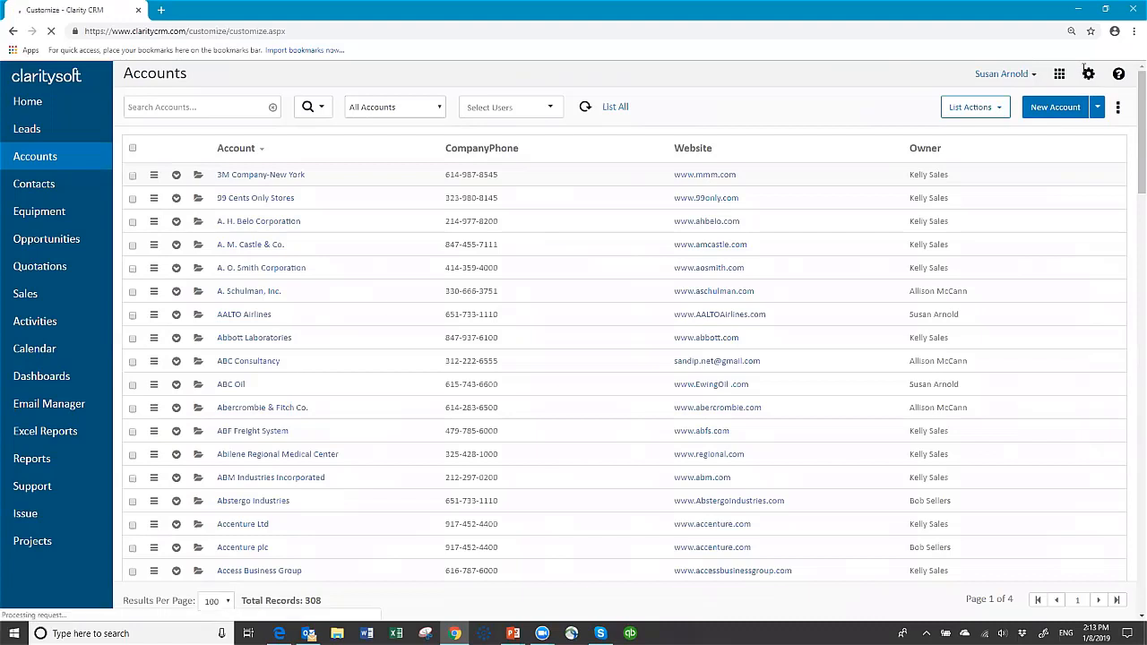
pyautogui.click(52, 115)
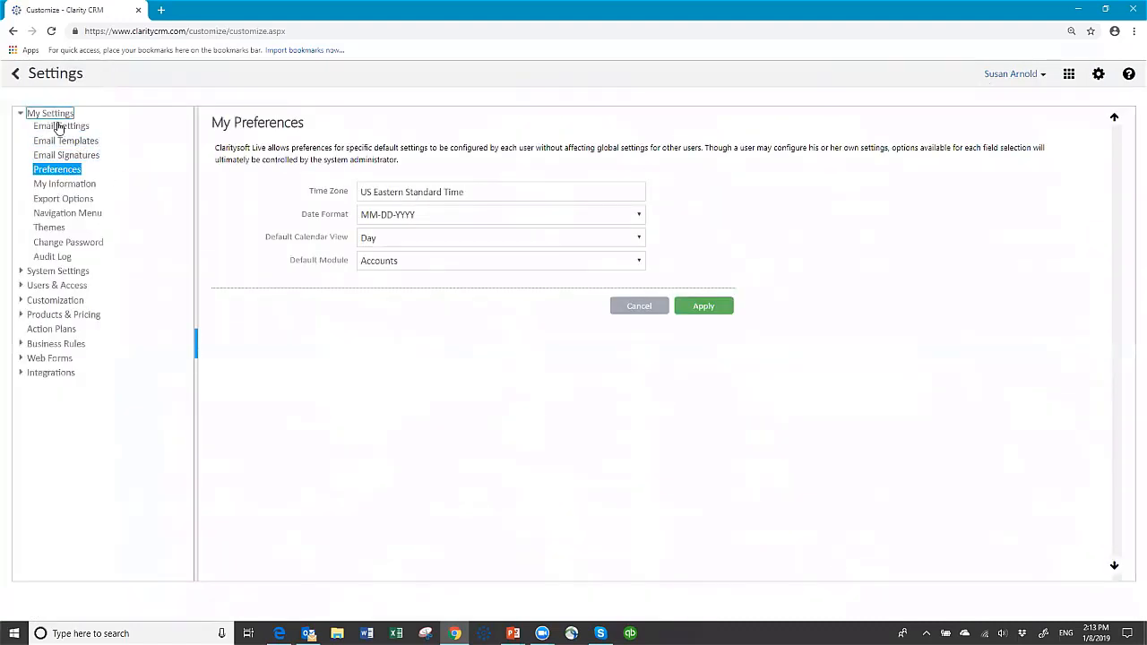
pyautogui.click(58, 169)
pyautogui.click(639, 216)
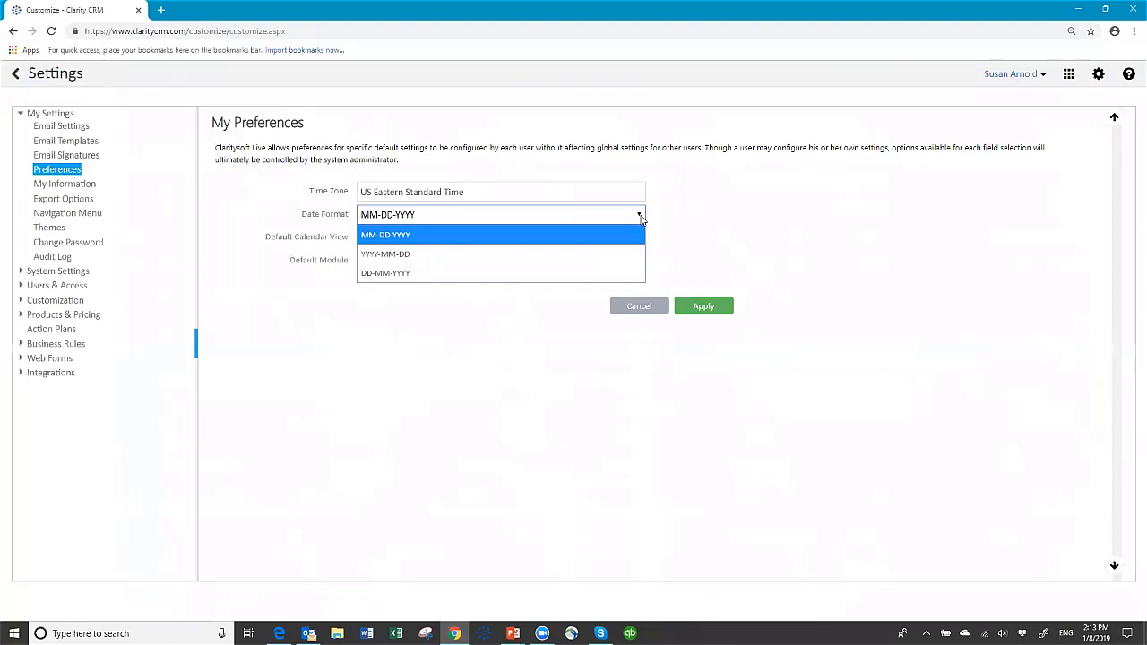
pyautogui.click(642, 219)
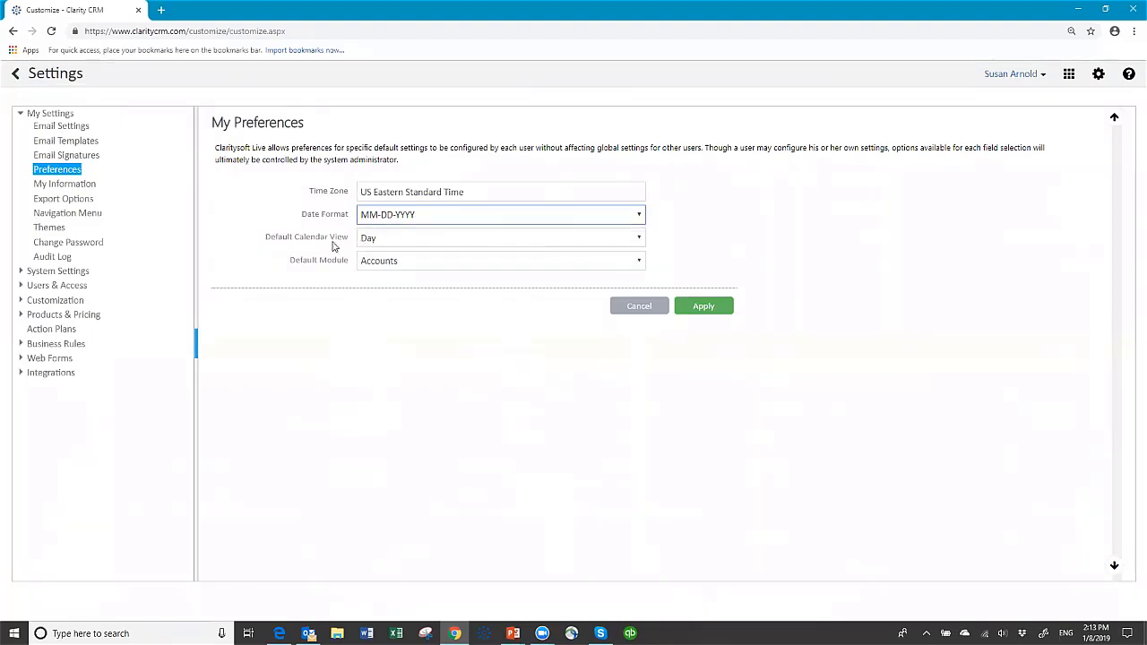
pyautogui.click(641, 239)
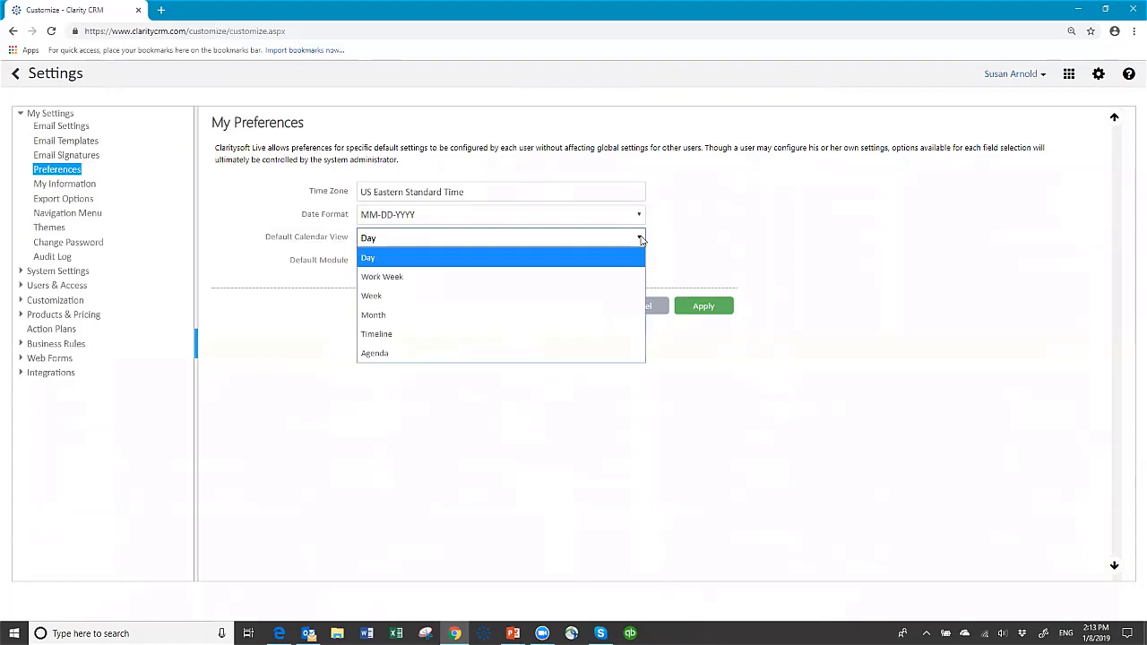
pyautogui.click(438, 277)
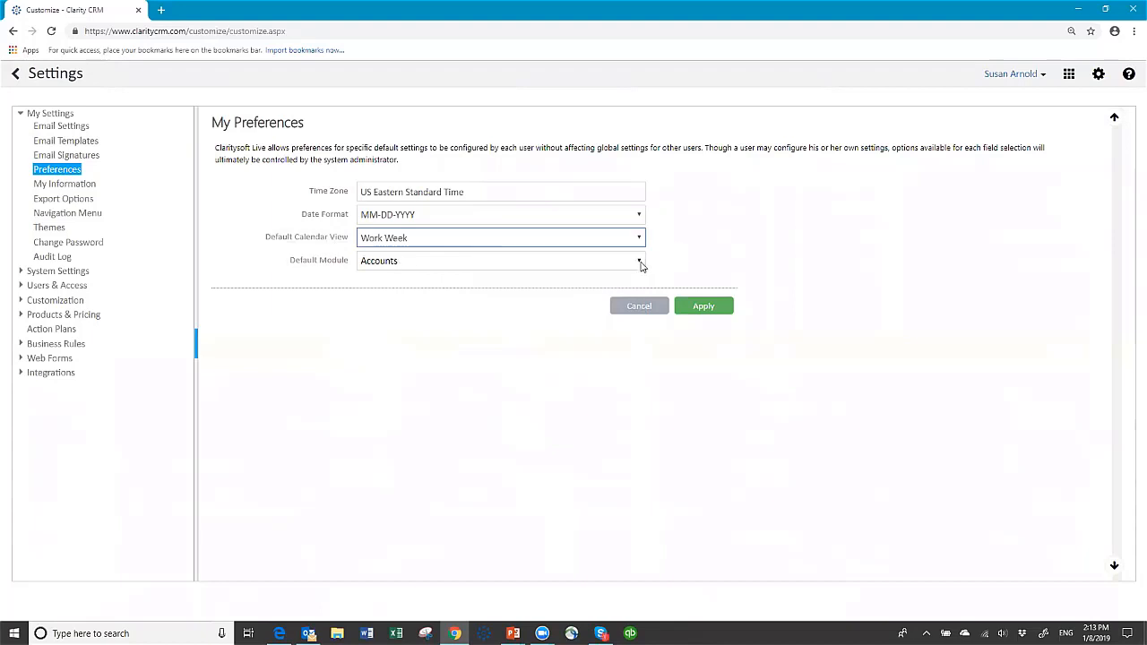
pyautogui.click(639, 262)
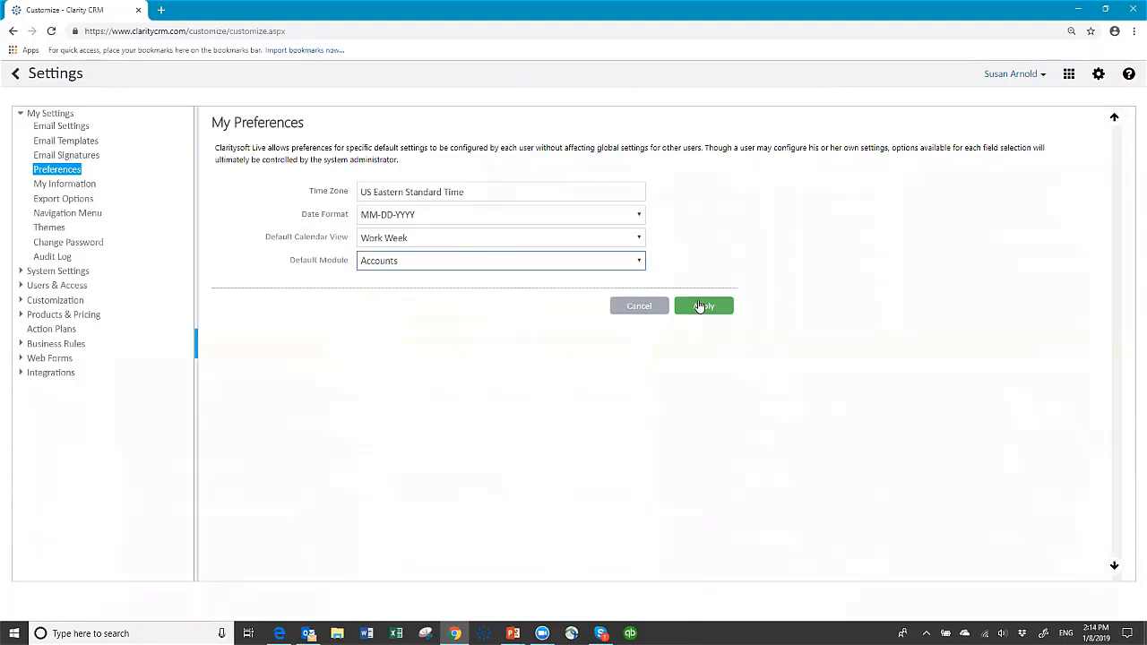
# Apply the Work Week calendar preference.
pyautogui.click(702, 306)
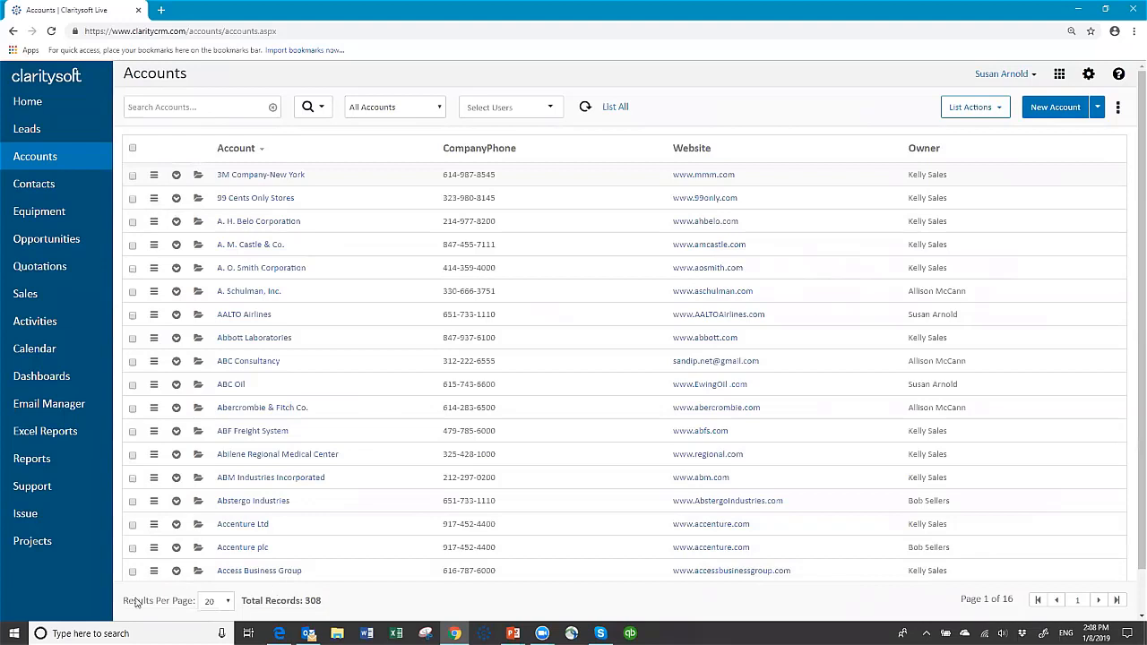
# Show 100 accounts per page, page forward and back, then open Contacts.
pyautogui.click(224, 601)
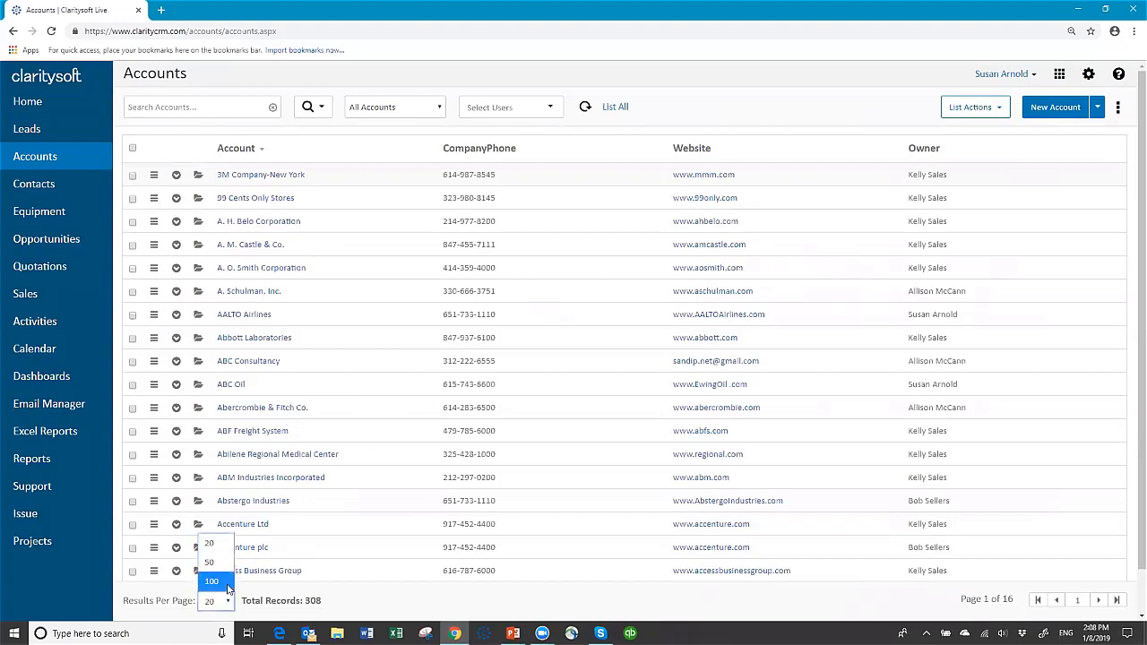
pyautogui.click(228, 581)
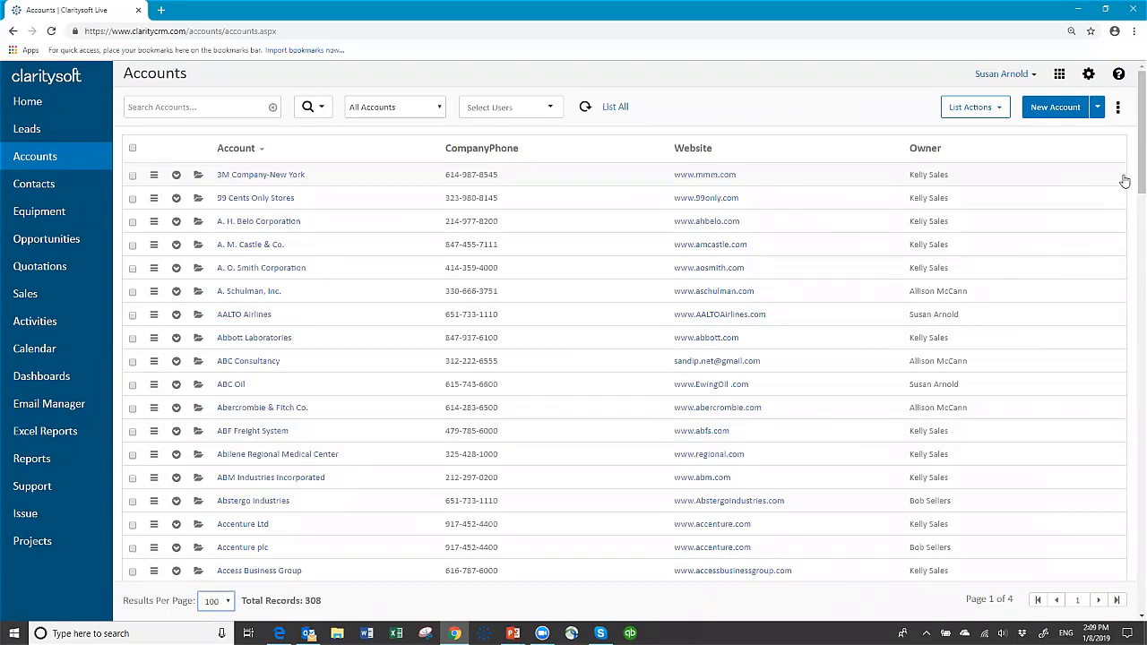
pyautogui.moveTo(1130, 187); pyautogui.dragTo(1070, 105)
pyautogui.click(1099, 602)
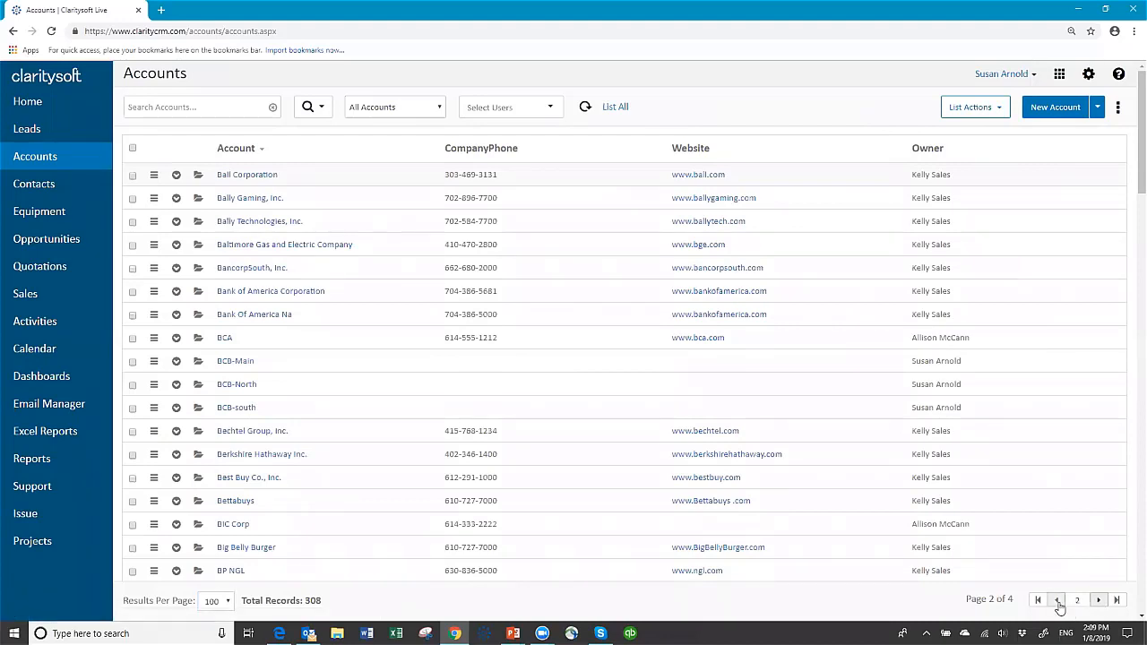
pyautogui.click(1056, 600)
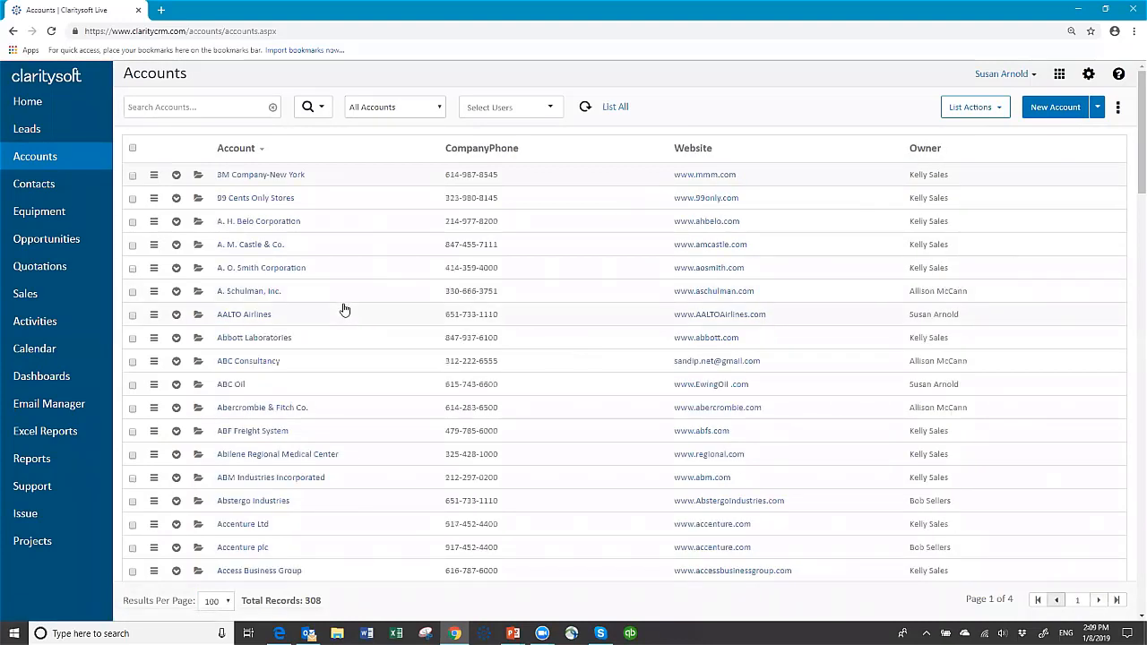
pyautogui.click(45, 195)
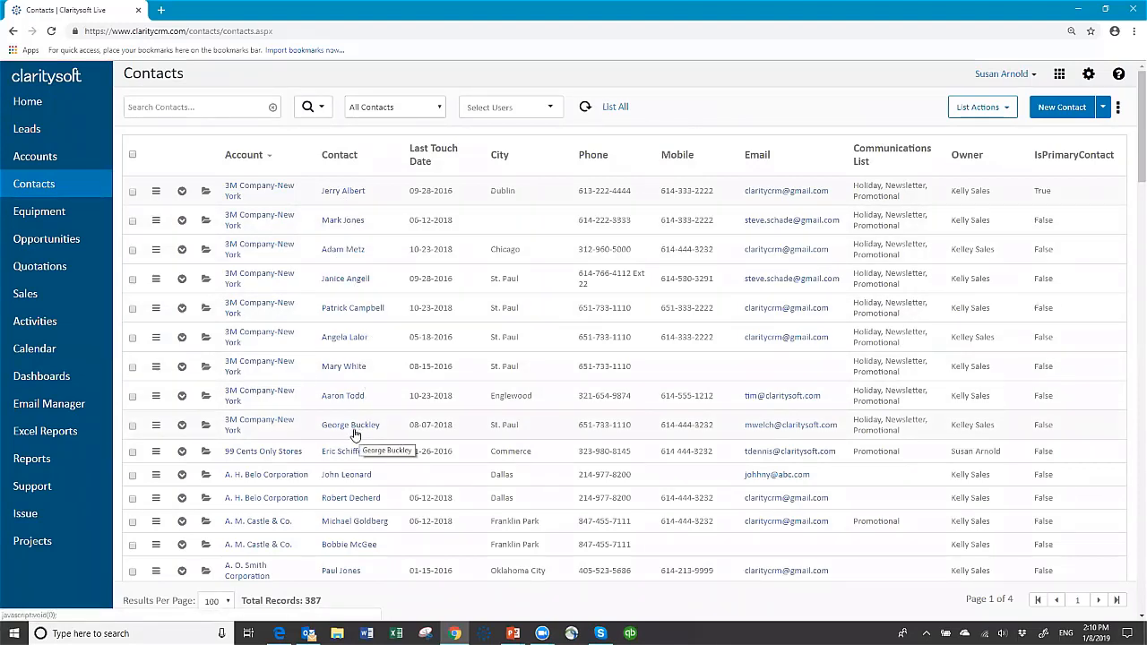
# Return from Contacts to the Accounts list.
pyautogui.click(36, 159)
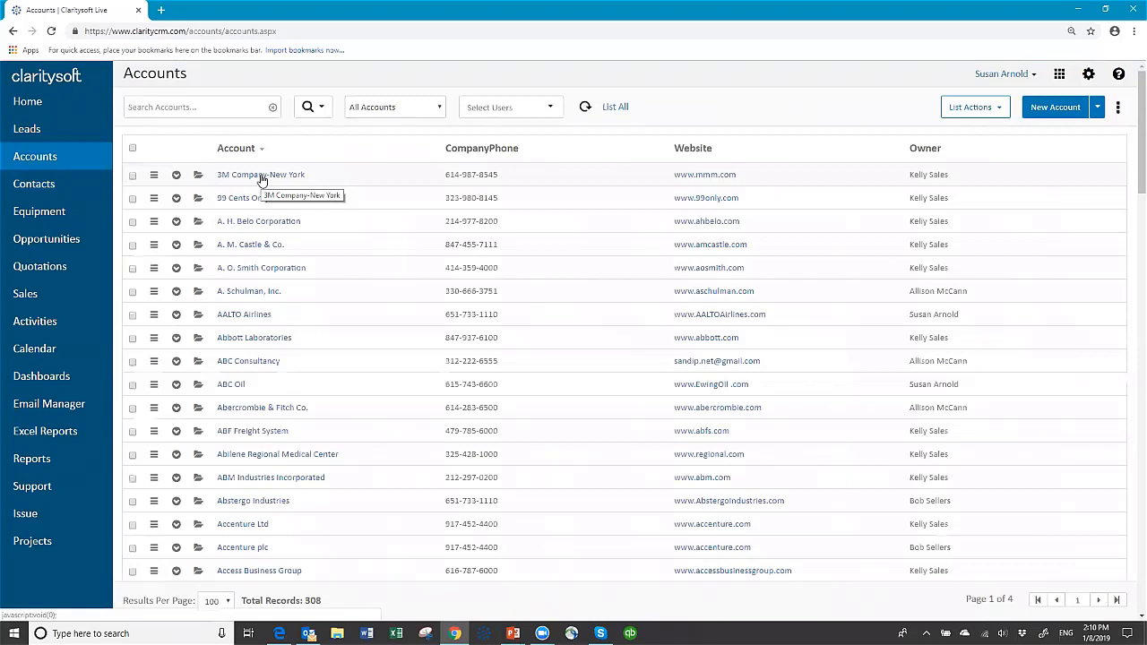
# Open the 3M Company-New York account record from its folder icon.
pyautogui.click(198, 177)
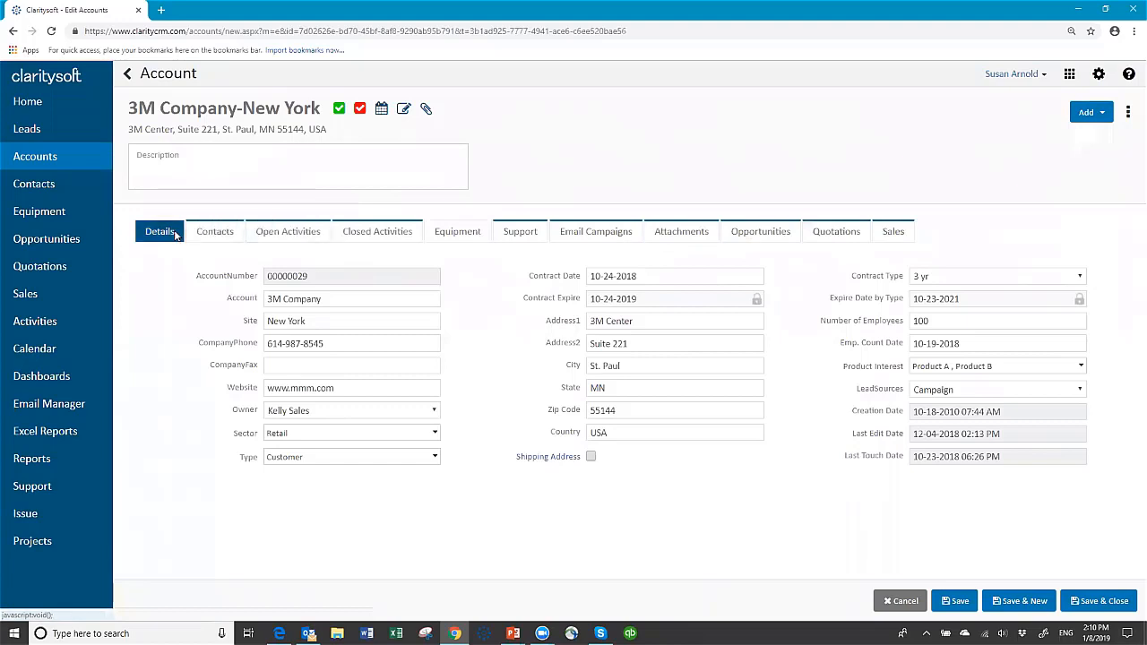
# List the 9 contacts linked to the 3M Company-New York account.
pyautogui.click(213, 231)
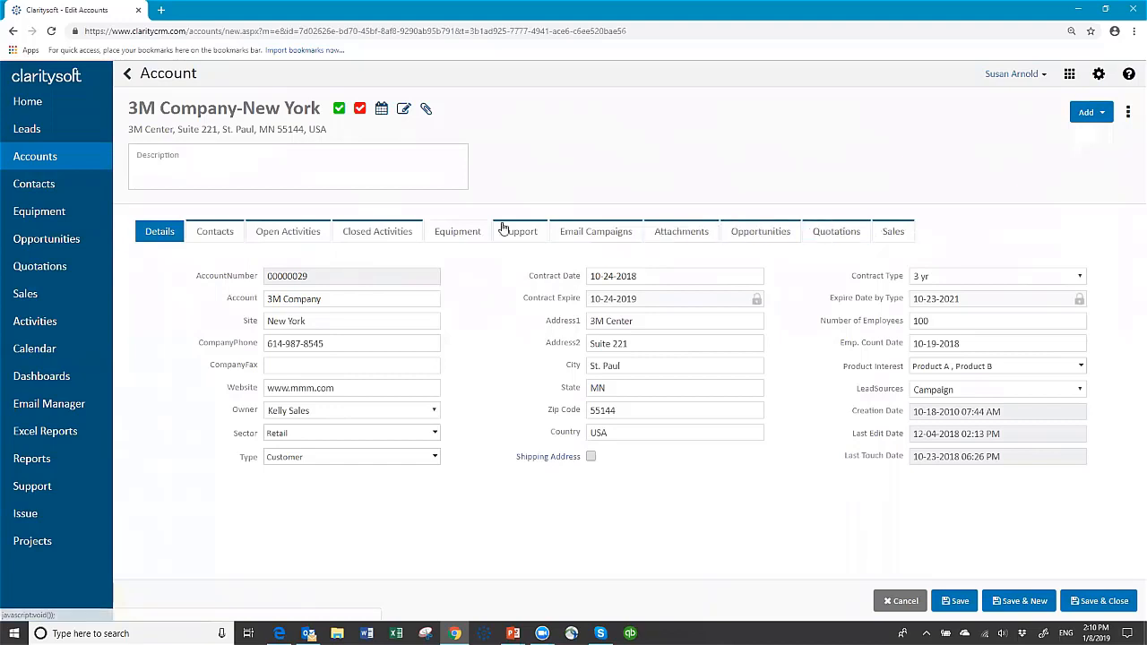
pyautogui.click(214, 233)
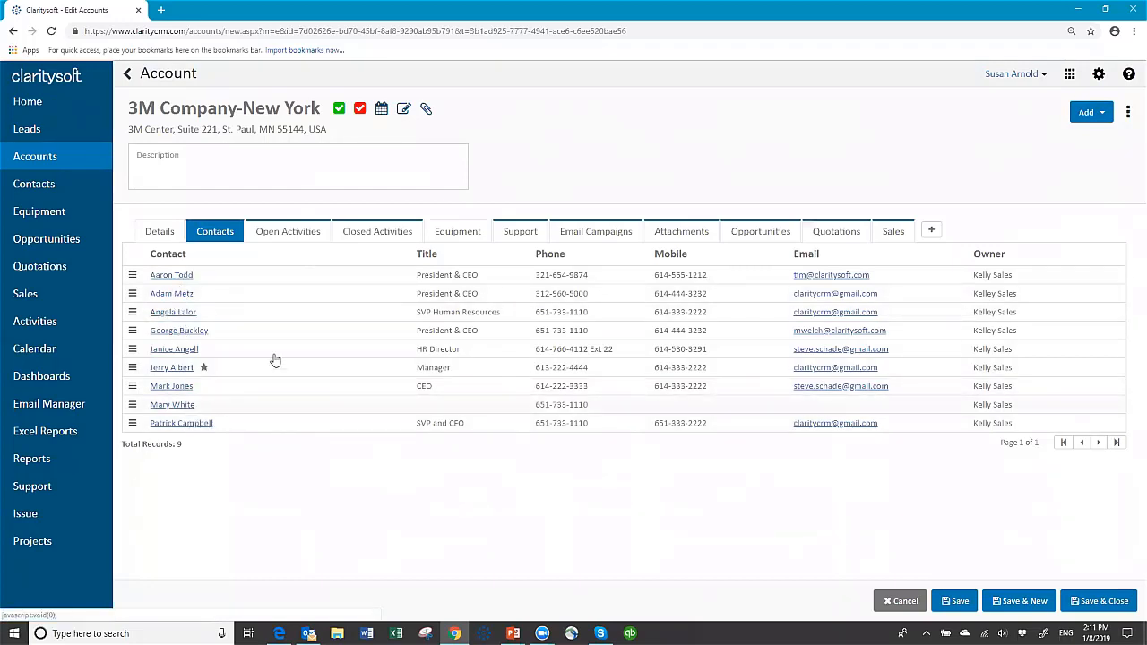
# Show the 3M Company-New York account's open tasks and calls with their dates.
pyautogui.click(296, 232)
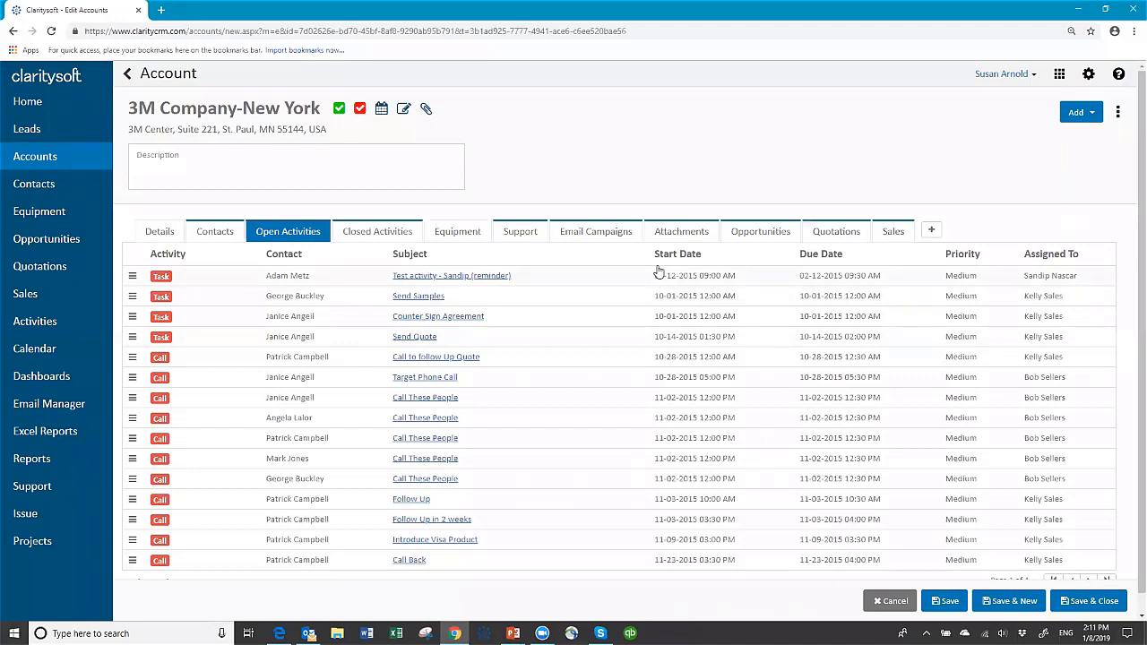
# Switch the 3M Company-New York account to its closed activities and open the Deliverable XYZ call.
pyautogui.click(369, 233)
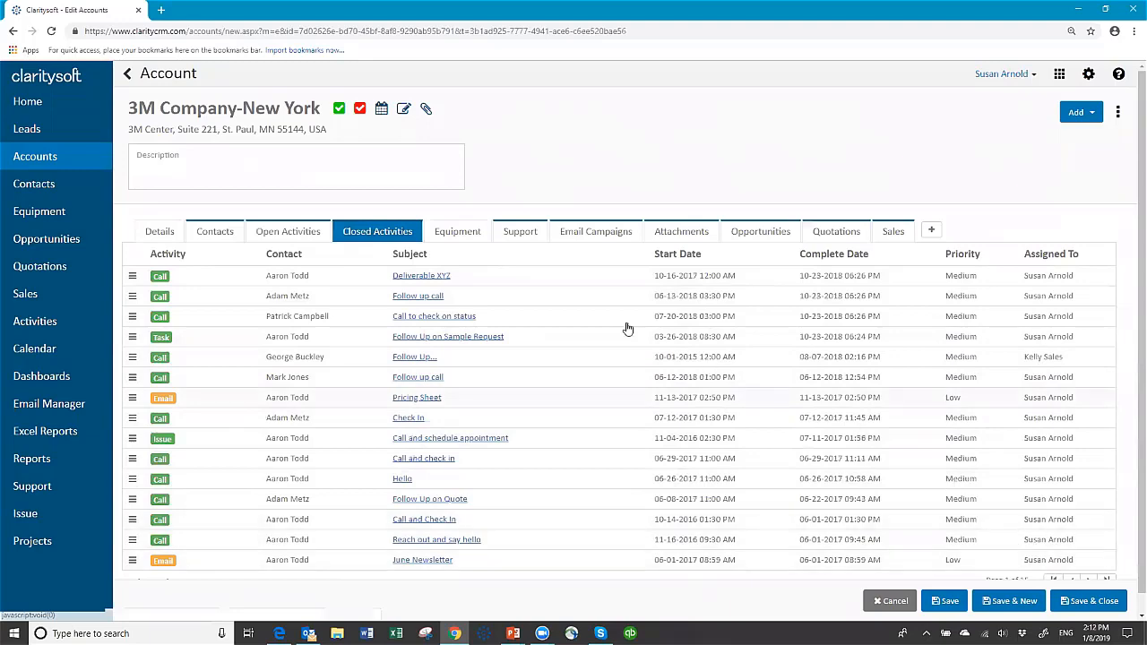
pyautogui.click(415, 276)
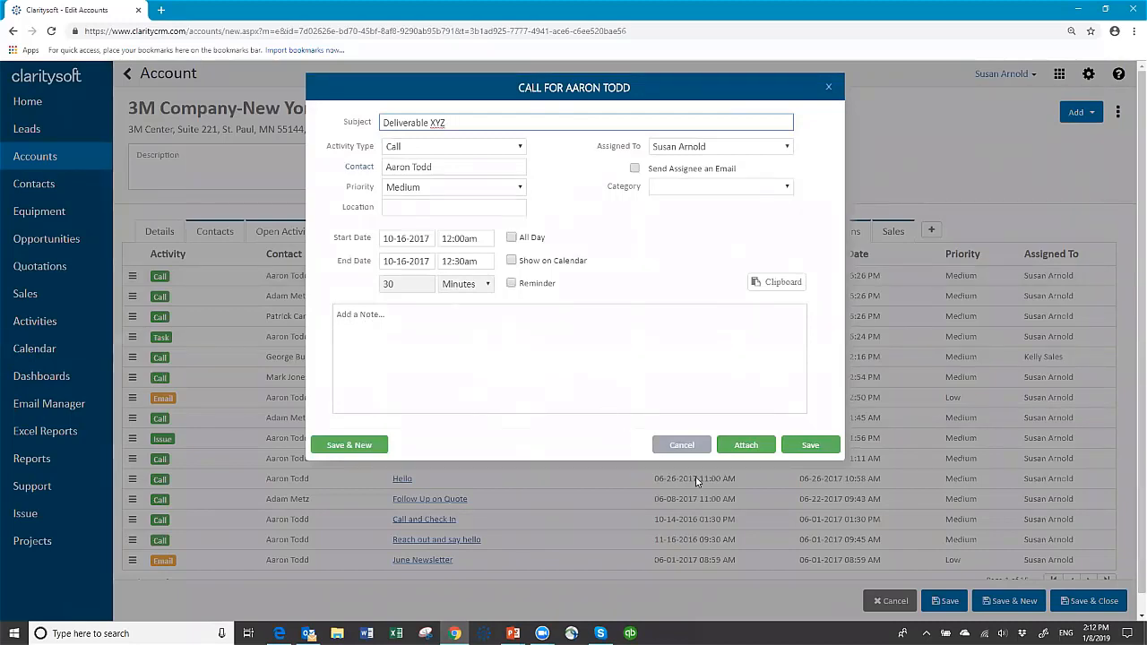
# Close the Deliverable XYZ call record without saving any changes.
pyautogui.click(686, 445)
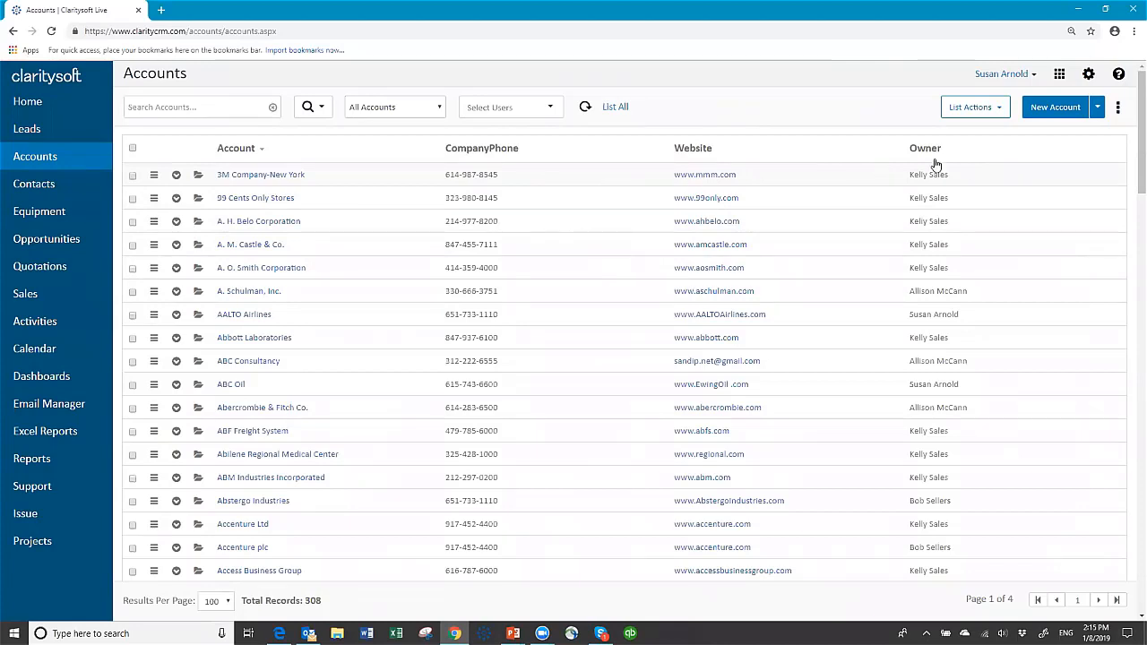
# In the default account column settings, make City visible and move Website back to available columns.
pyautogui.click(1118, 108)
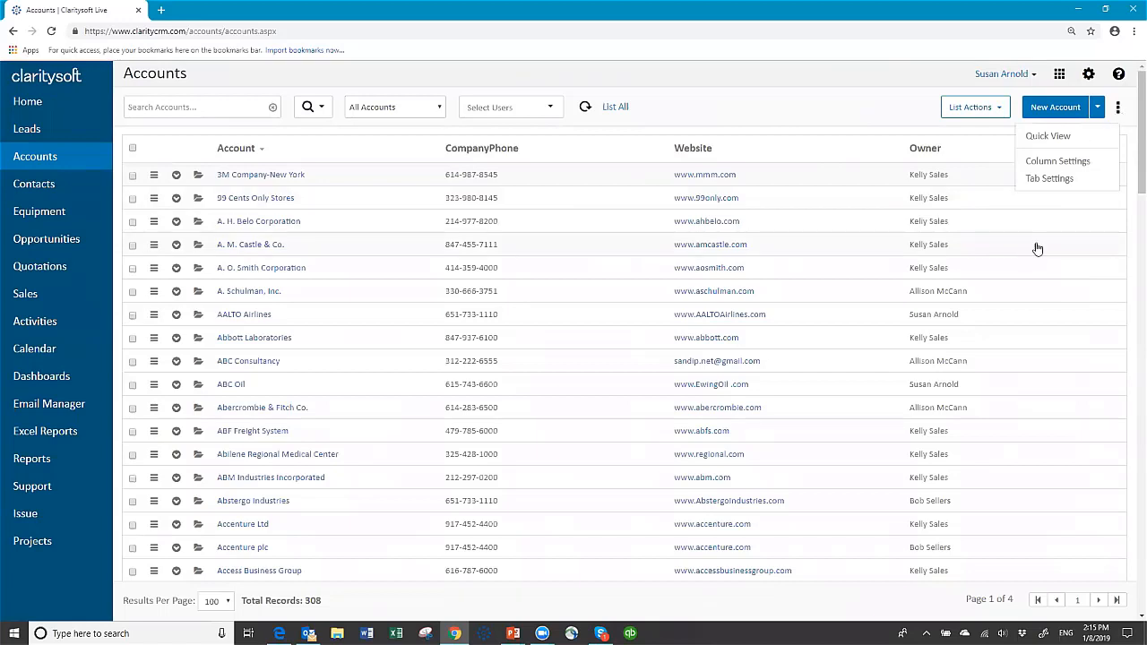
pyautogui.click(1090, 165)
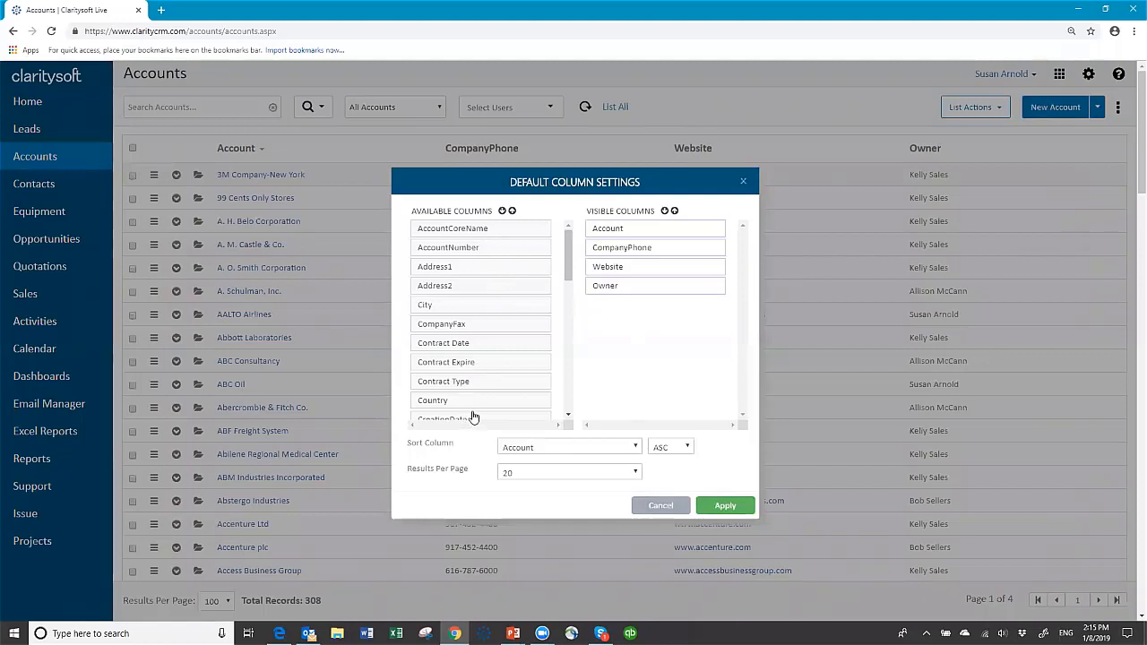
pyautogui.moveTo(567, 278)
pyautogui.mouseDown()
pyautogui.moveTo(544, 422)
pyautogui.moveTo(566, 262)
pyautogui.mouseUp()
pyautogui.moveTo(470, 309); pyautogui.dragTo(648, 264)
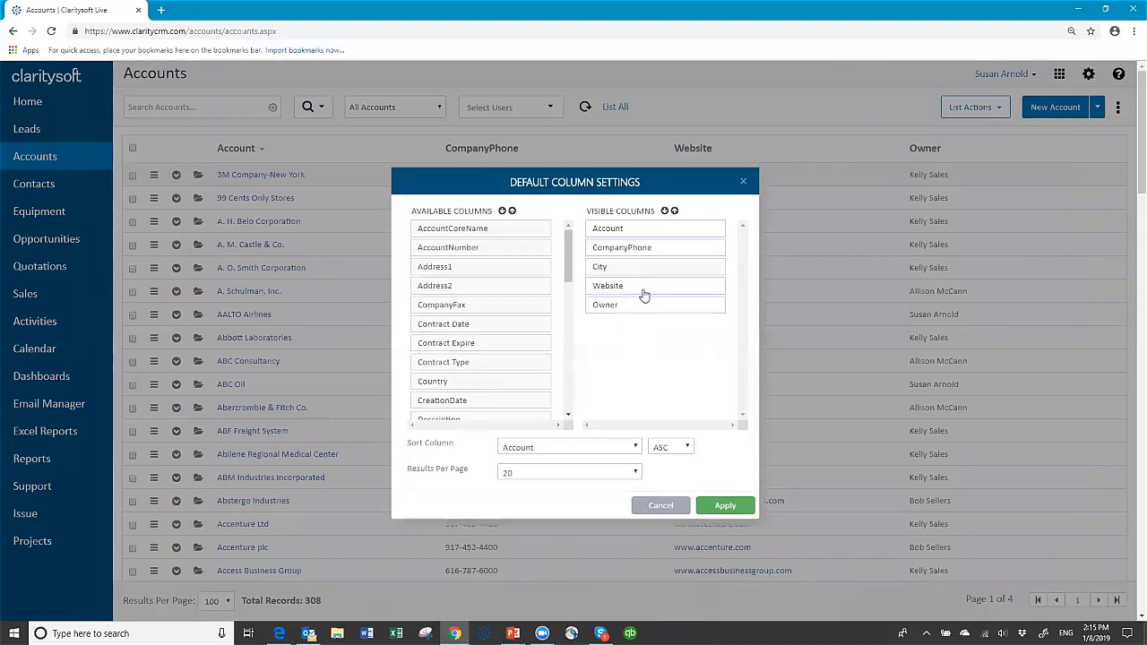
pyautogui.moveTo(642, 290); pyautogui.dragTo(482, 306)
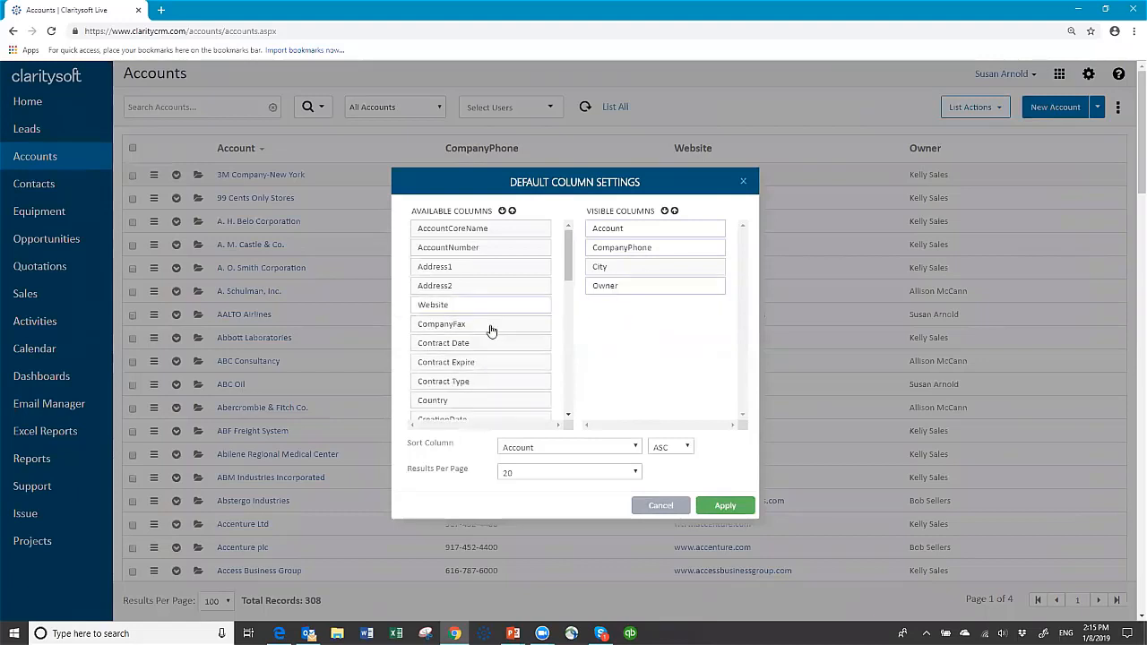
pyautogui.click(567, 418)
pyautogui.click(567, 418)
# Add Last Touch Date, Product Interest, Sector, Type and State as visible columns, with 100 results per page.
pyautogui.click(567, 418)
pyautogui.click(567, 419)
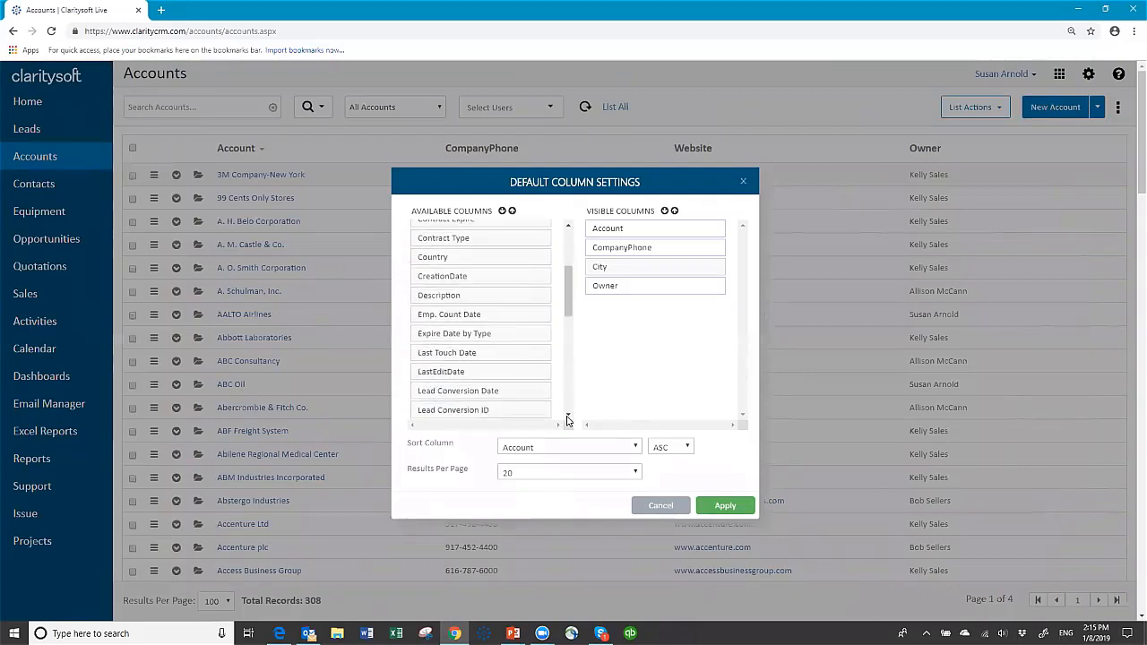
pyautogui.click(567, 418)
pyautogui.click(567, 418)
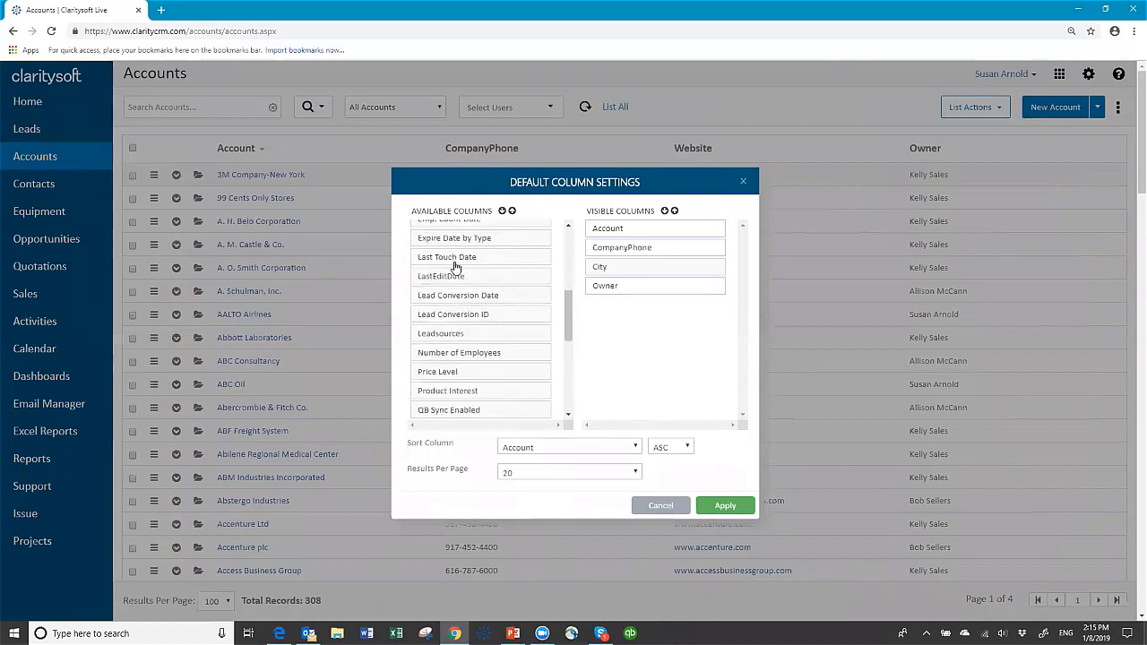
pyautogui.moveTo(453, 265); pyautogui.dragTo(627, 289)
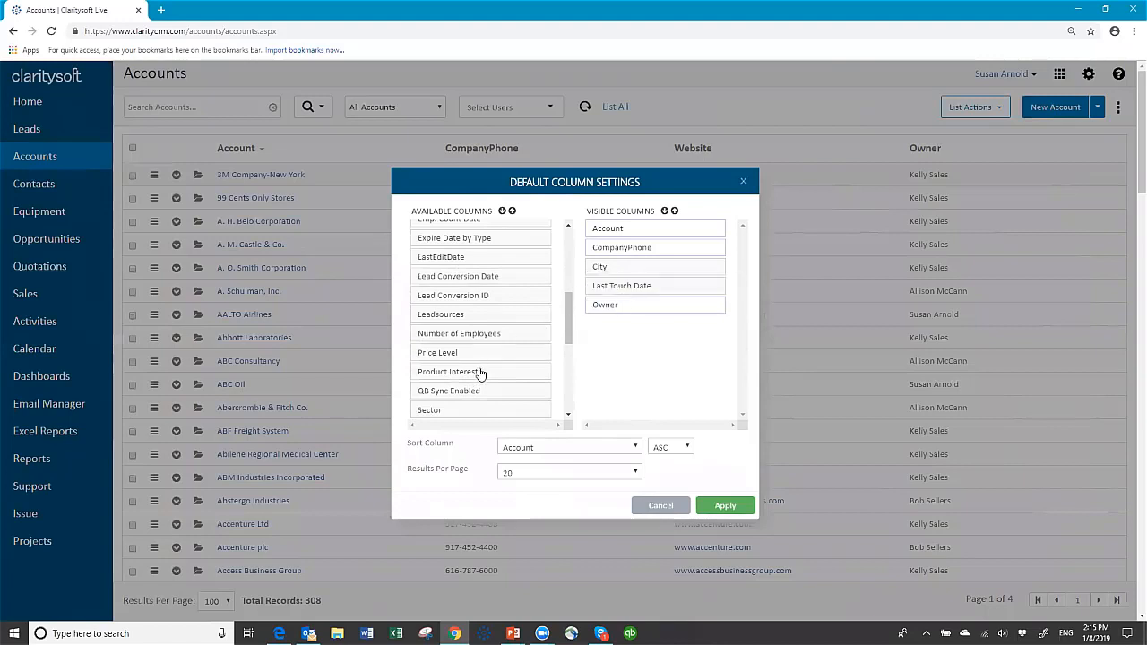
pyautogui.moveTo(463, 373); pyautogui.dragTo(647, 287)
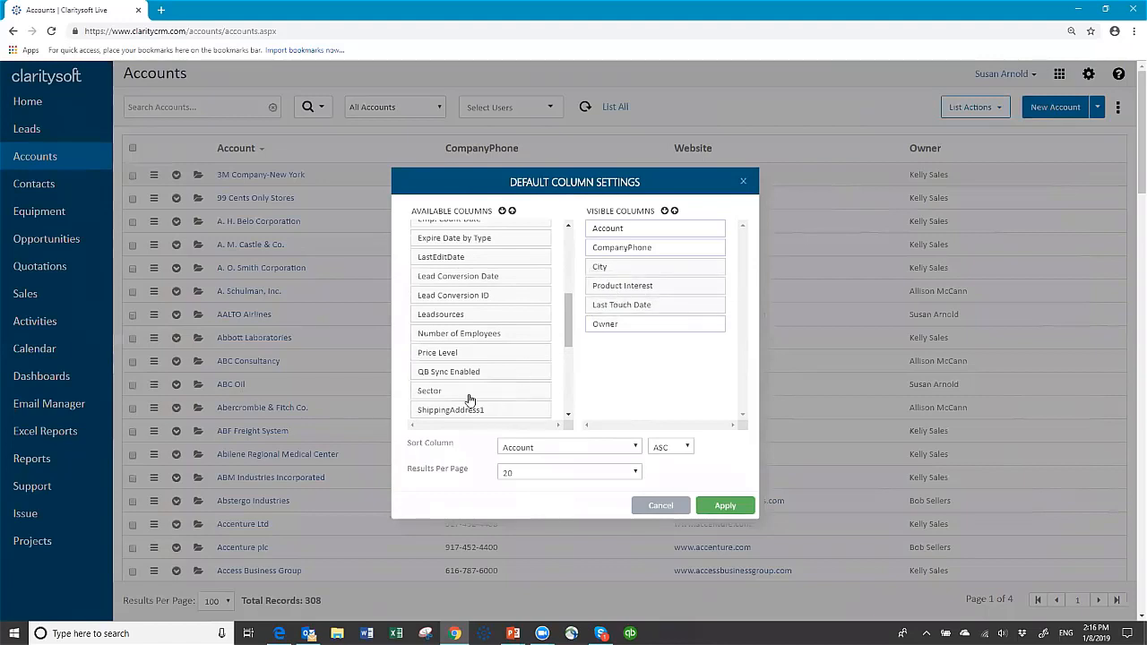
pyautogui.moveTo(496, 386); pyautogui.dragTo(639, 308)
pyautogui.moveTo(567, 354); pyautogui.dragTo(564, 412)
pyautogui.moveTo(455, 360); pyautogui.dragTo(621, 326)
pyautogui.moveTo(490, 336); pyautogui.dragTo(660, 289)
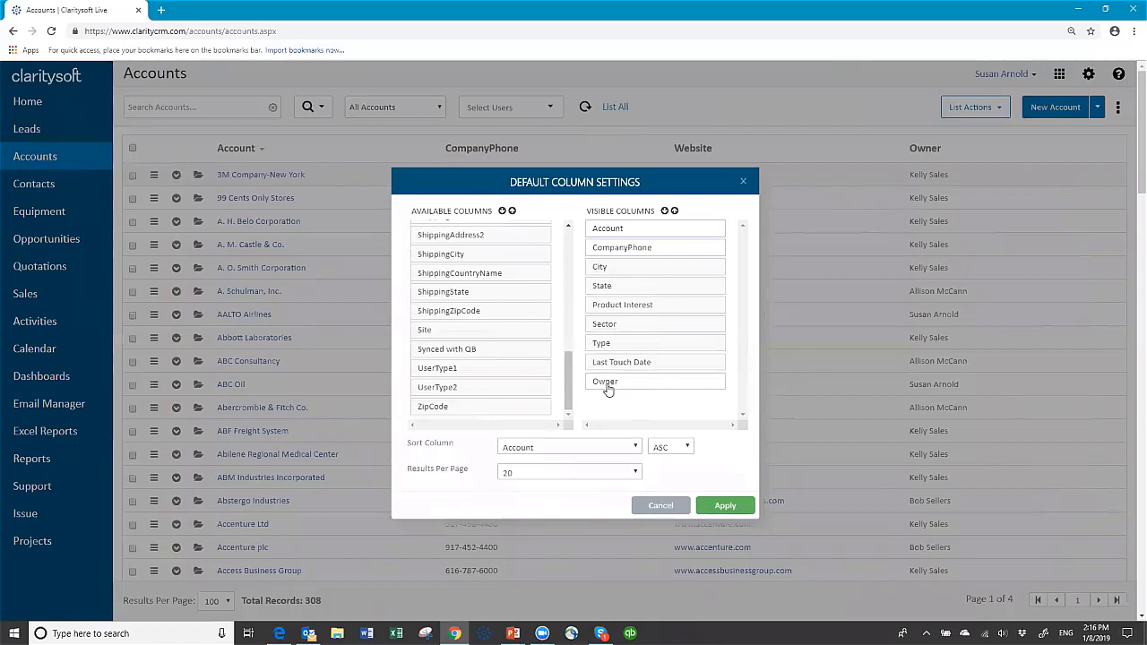
pyautogui.click(636, 473)
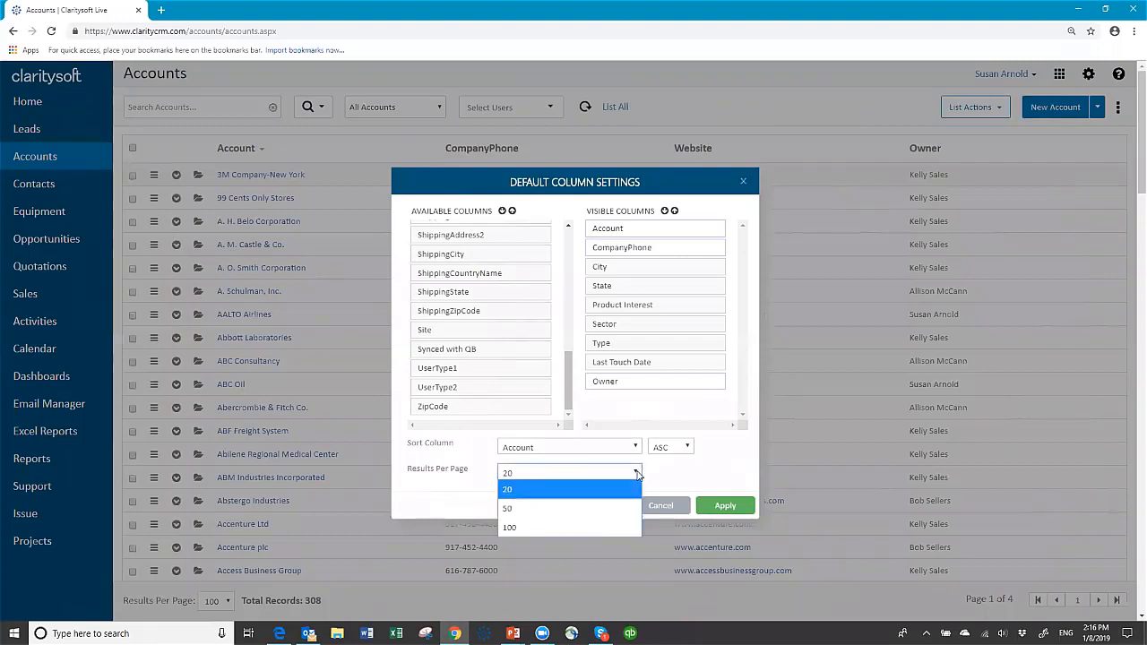
pyautogui.click(606, 529)
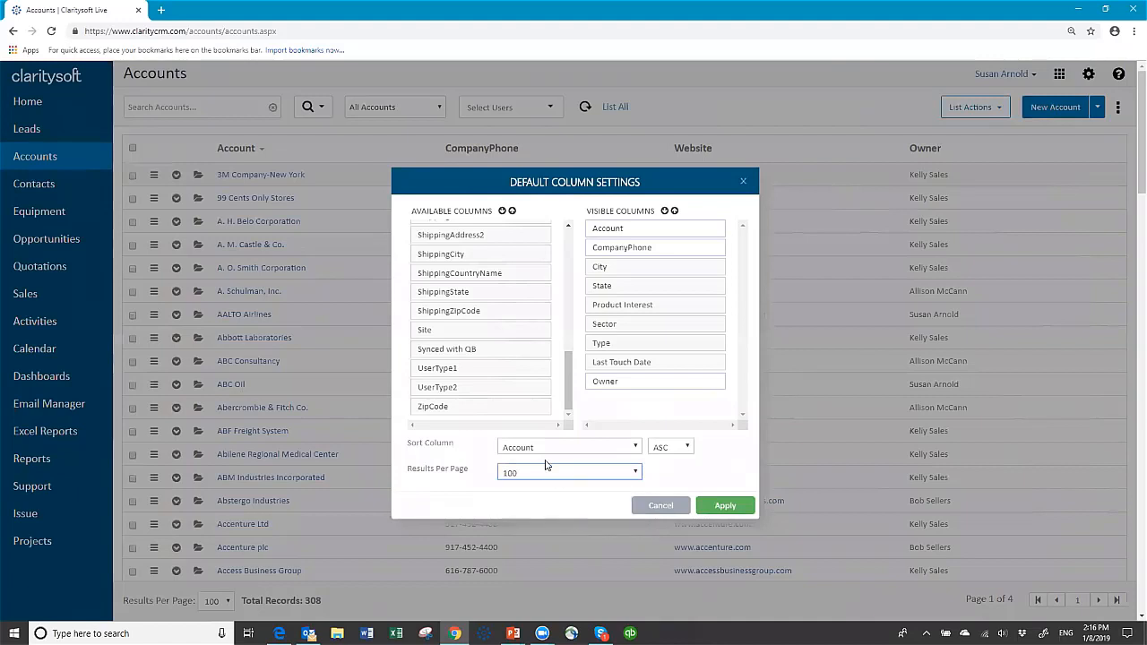
# Apply the new column settings so the Accounts list shows the added columns.
pyautogui.click(726, 507)
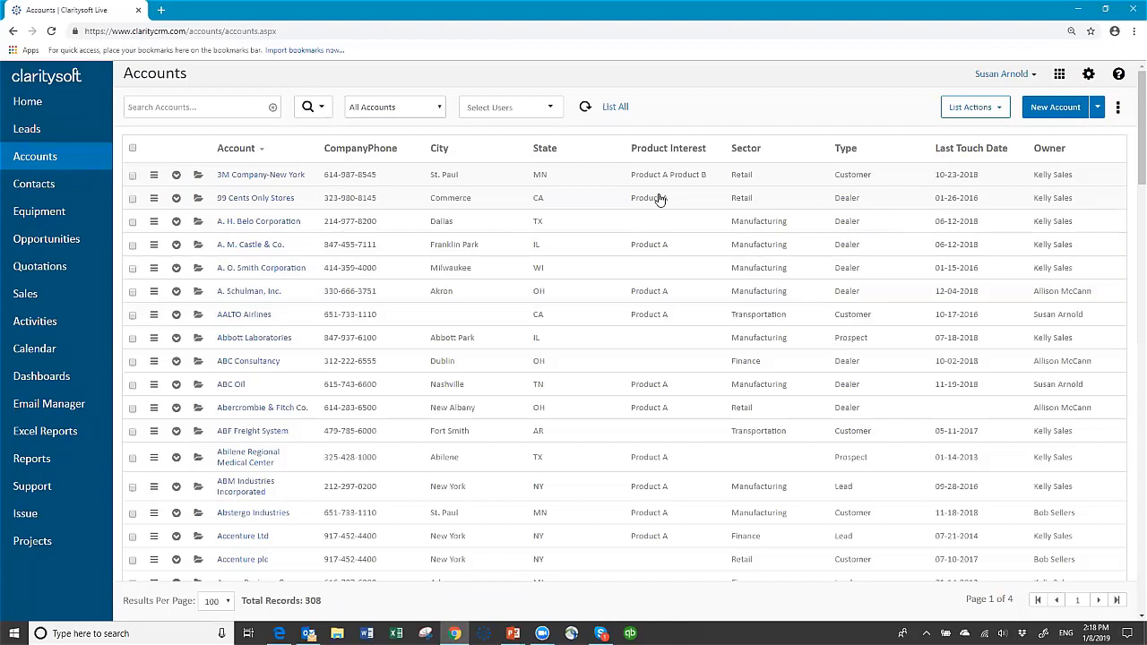
pyautogui.click(324, 108)
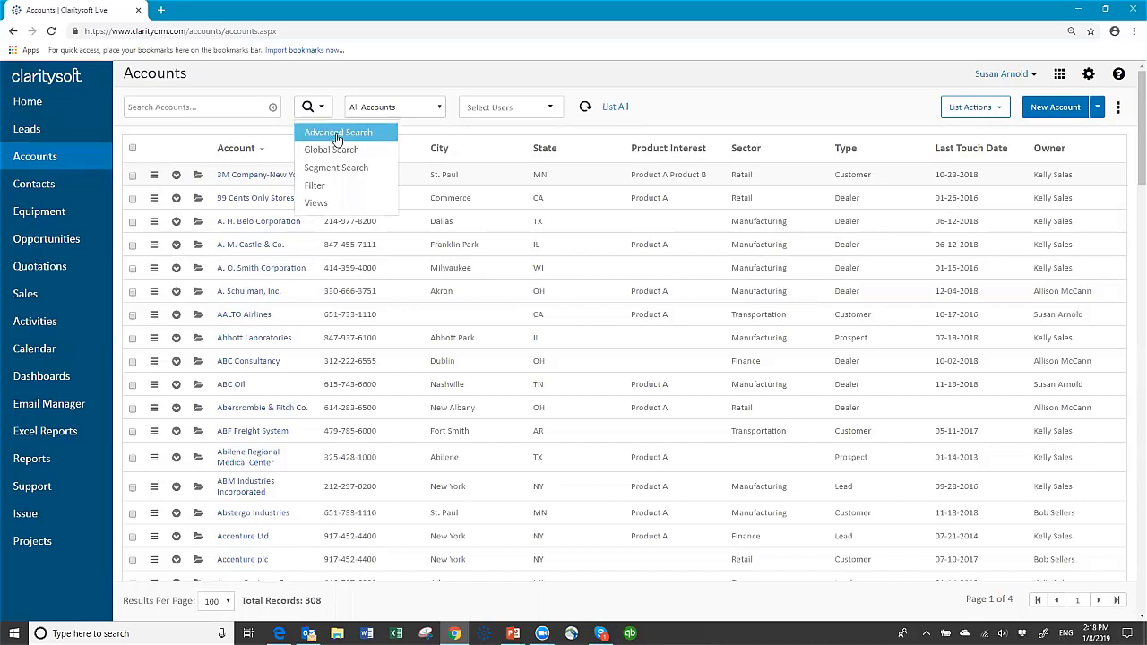
# Open Advanced Search for accounts, browse the Standard Filter fields and operators, then view Time Filter.
pyautogui.click(338, 134)
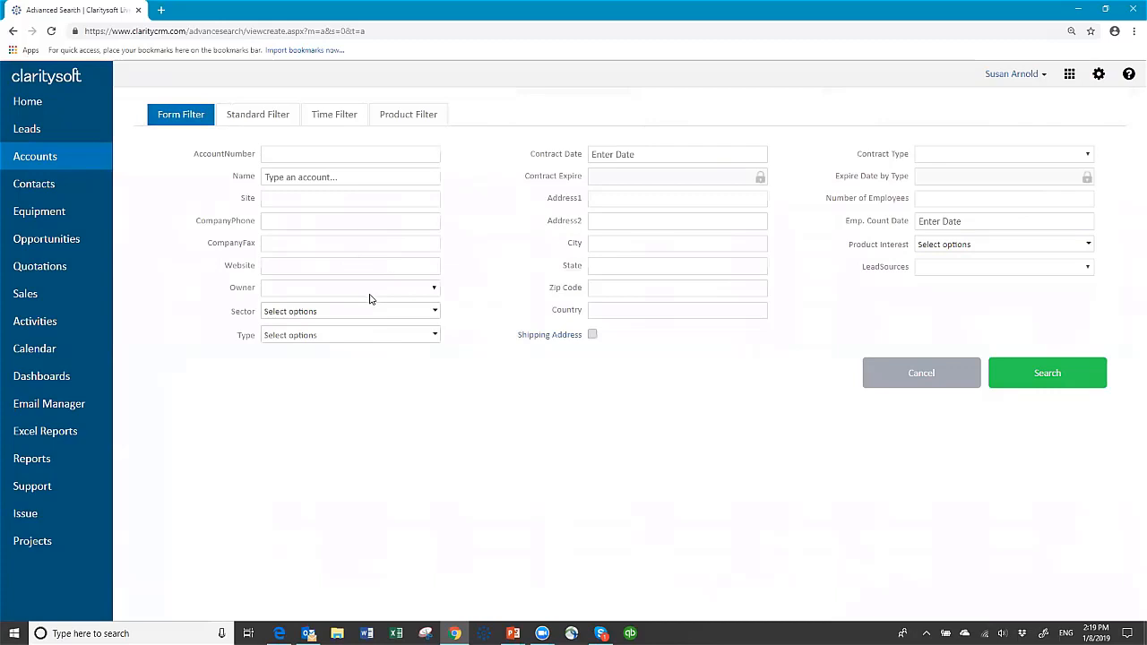
pyautogui.click(273, 121)
pyautogui.click(238, 160)
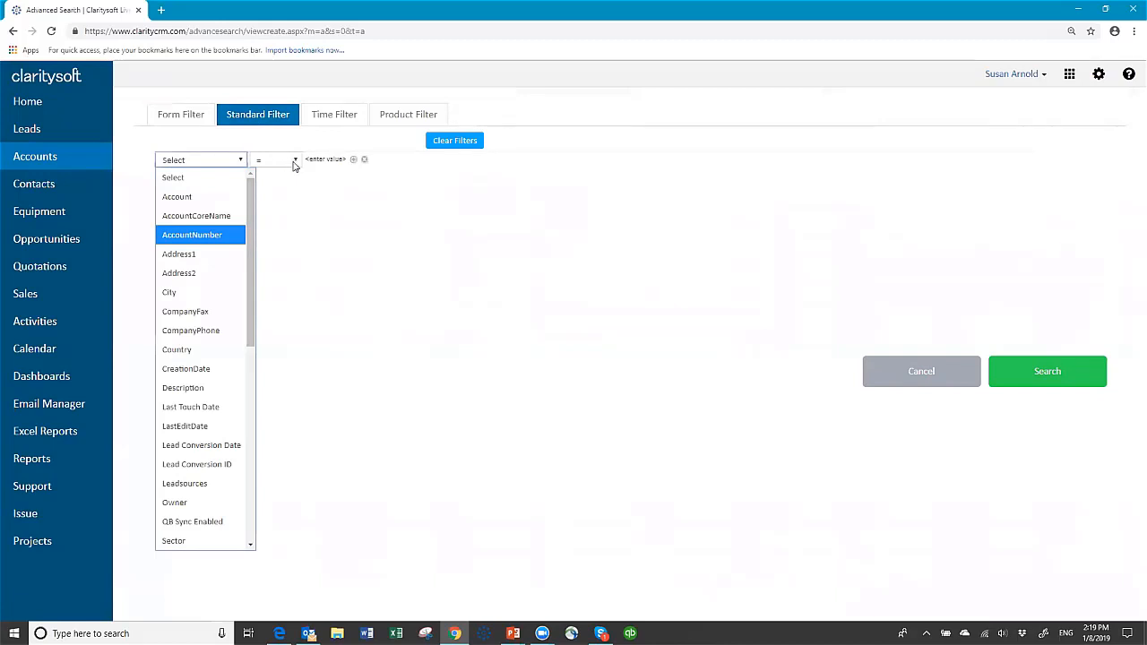
pyautogui.click(293, 161)
pyautogui.click(338, 183)
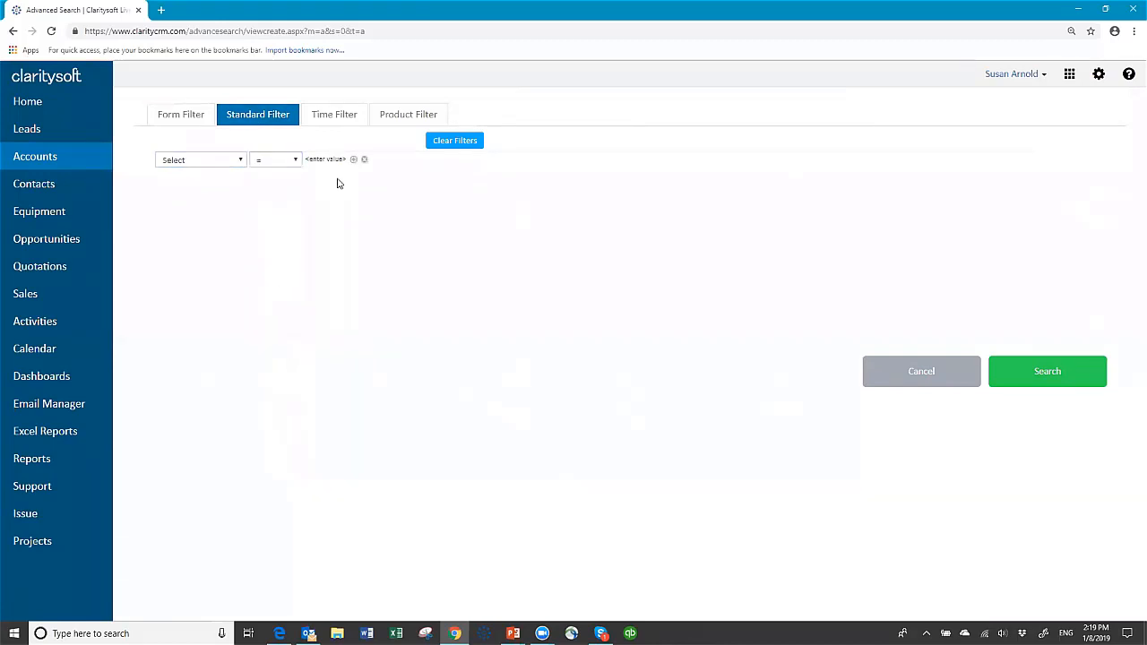
pyautogui.click(339, 116)
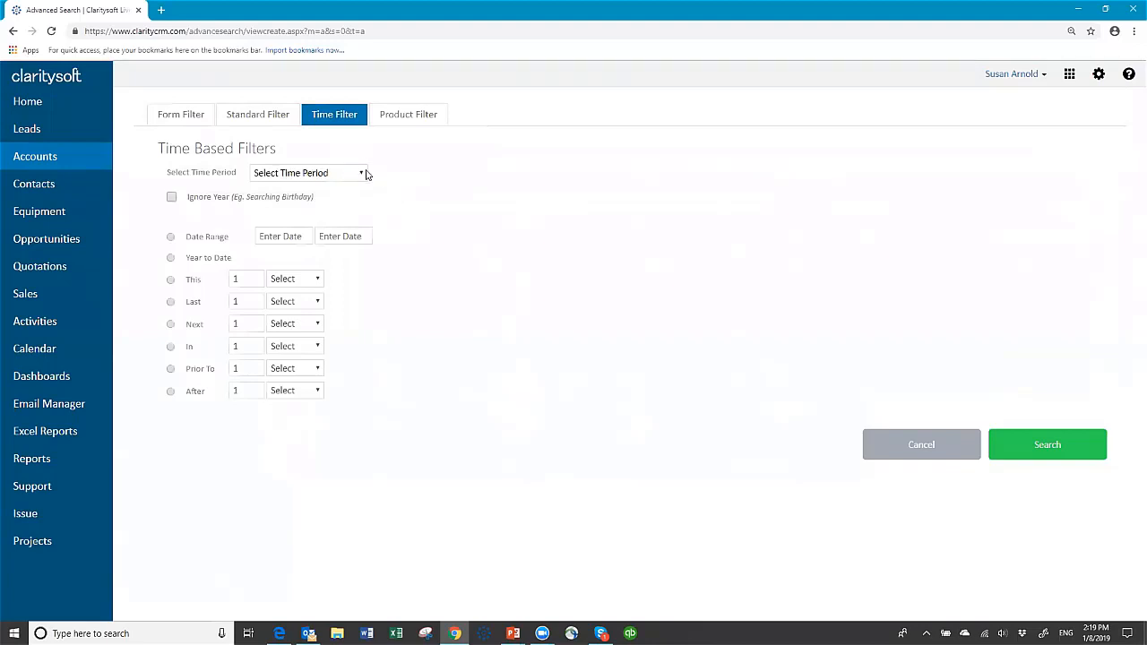
# Look at the Last period units without choosing one, then return to the Form Filter fields.
pyautogui.click(317, 303)
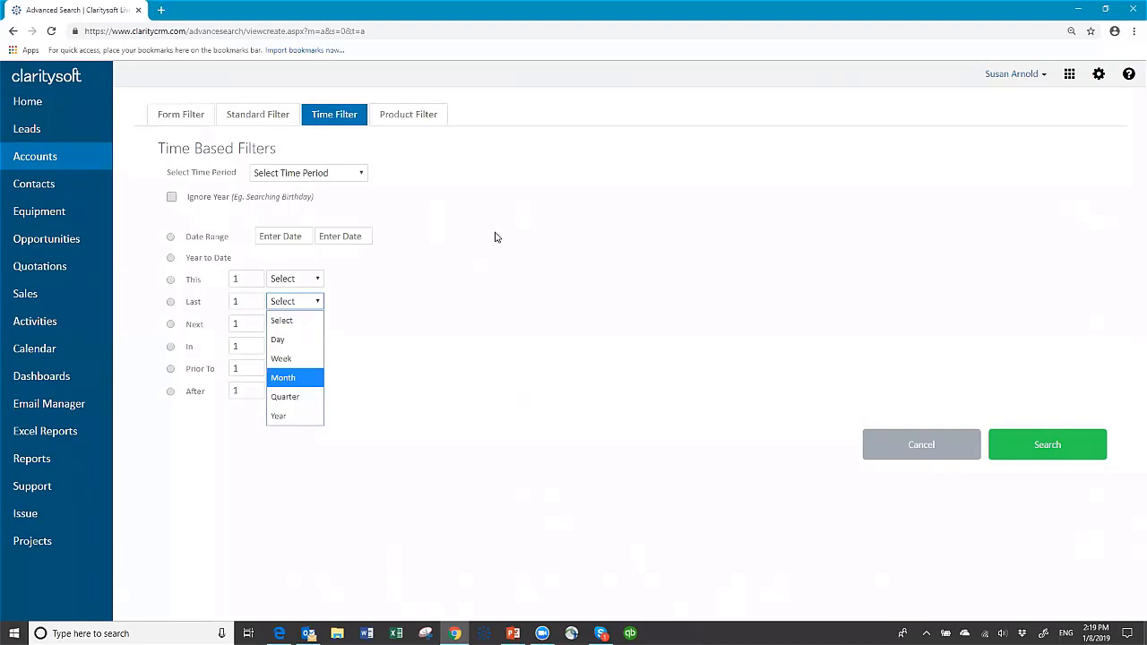
pyautogui.click(497, 238)
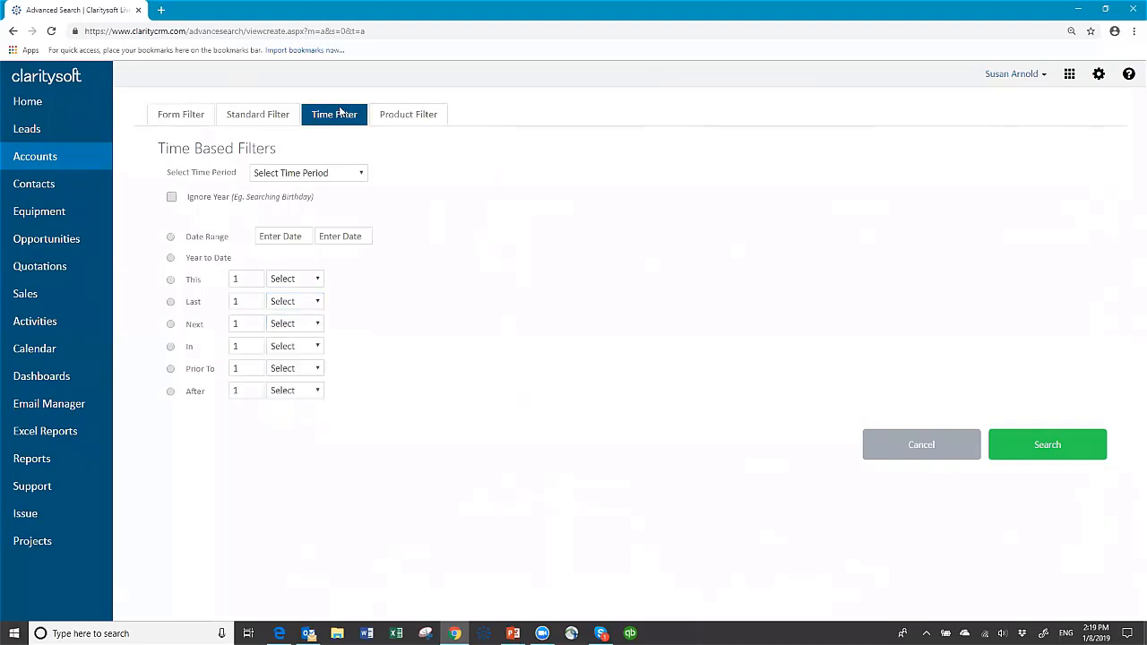
pyautogui.click(194, 116)
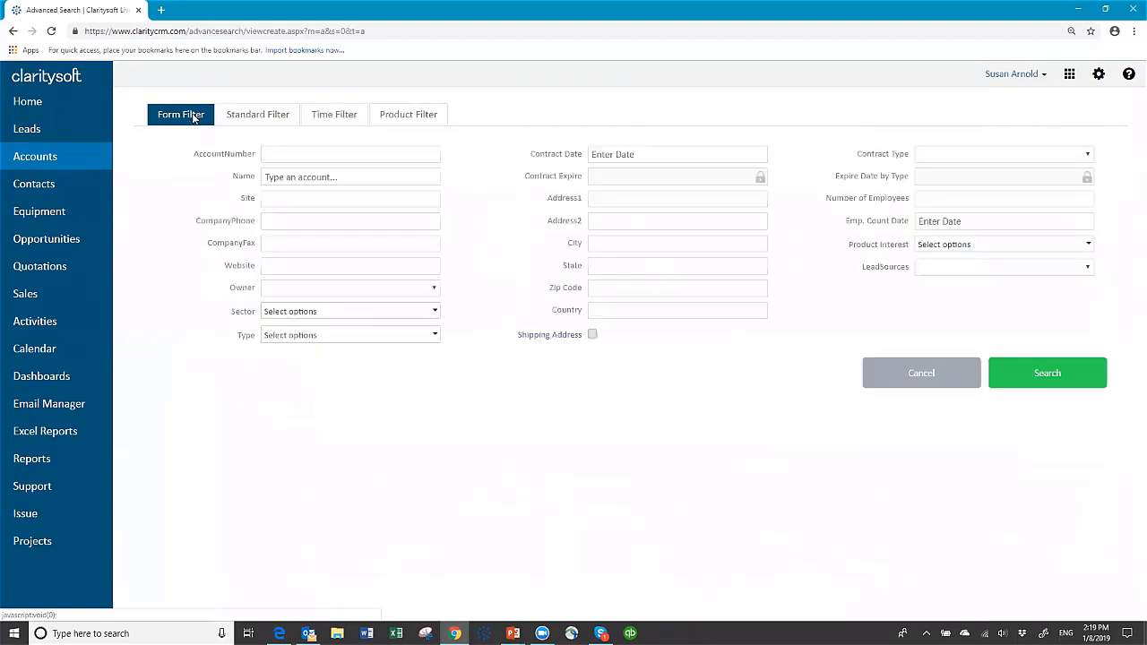
# Search accounts with Sector set to Manufacturing and Type set to Prospect.
pyautogui.click(435, 312)
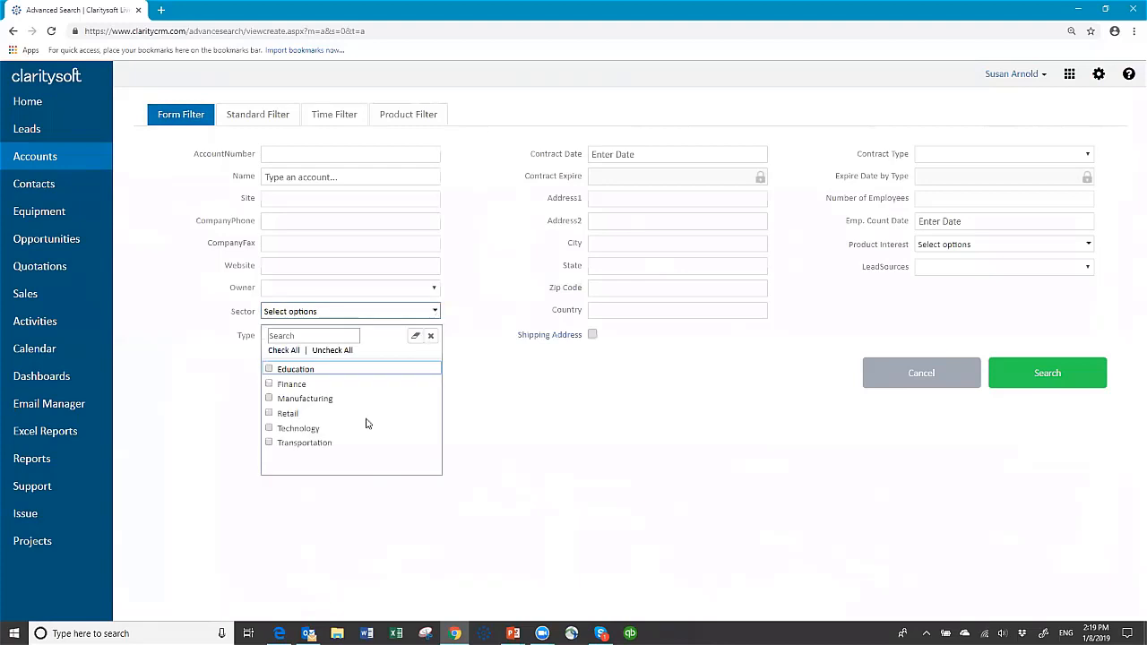
pyautogui.click(270, 399)
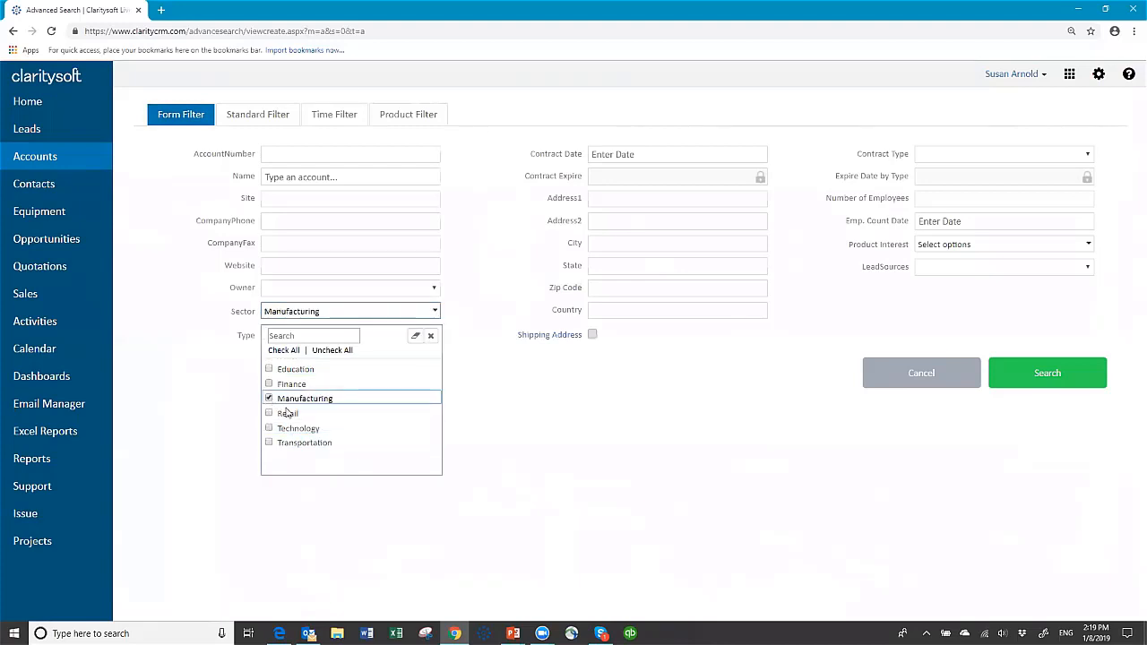
pyautogui.click(450, 404)
pyautogui.click(437, 336)
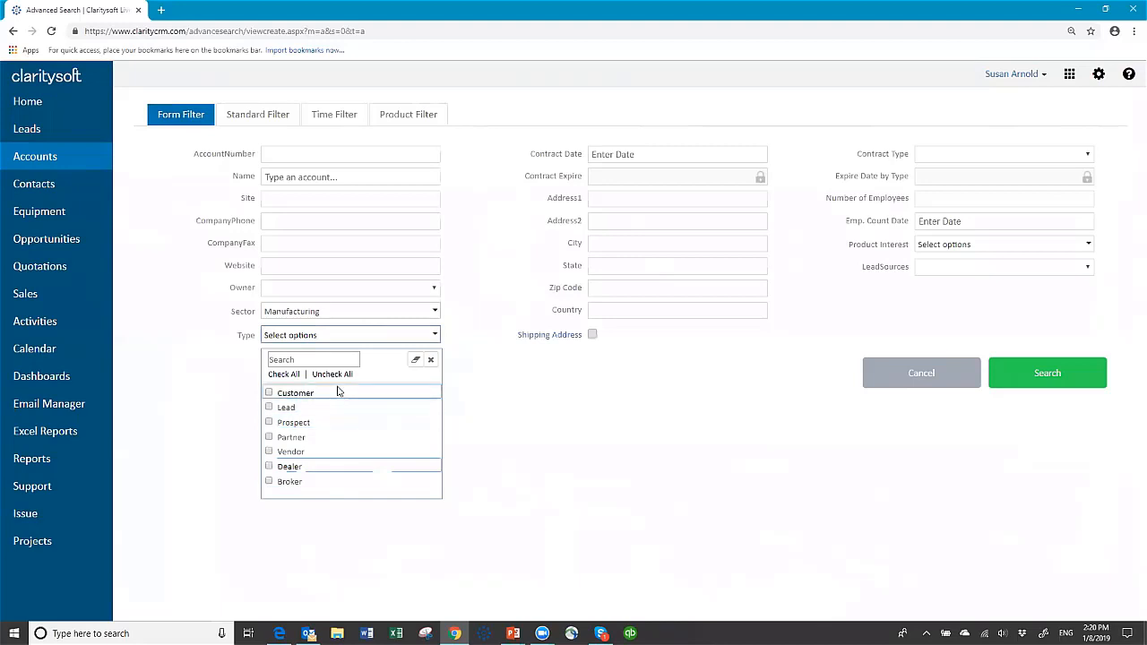
pyautogui.click(270, 423)
pyautogui.click(499, 424)
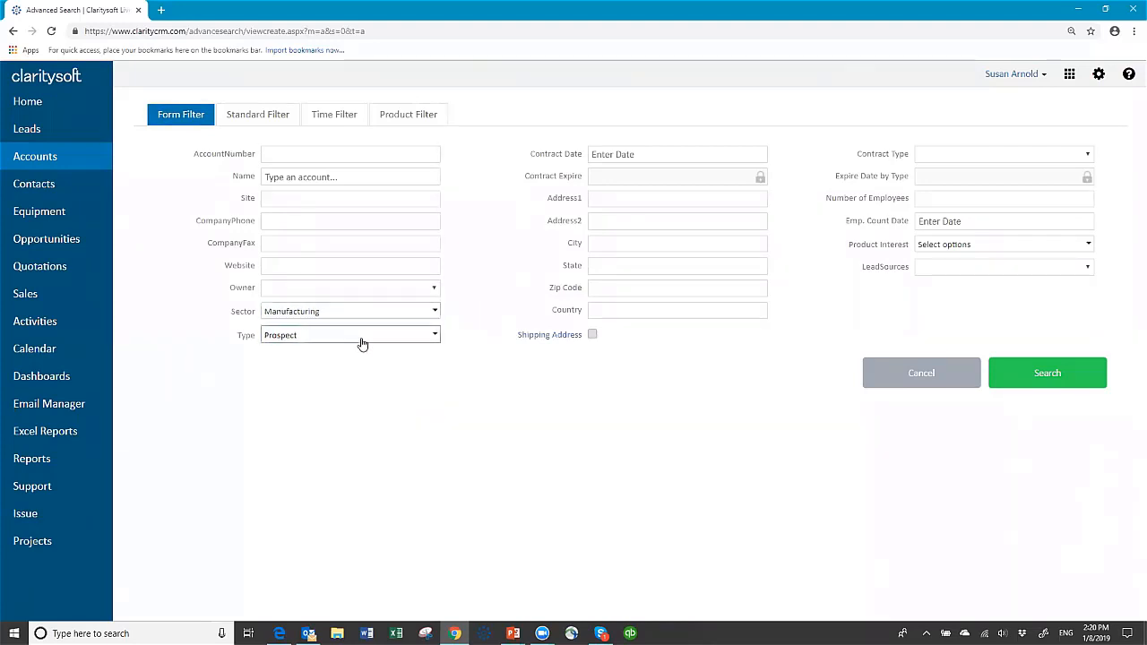
pyautogui.click(1044, 377)
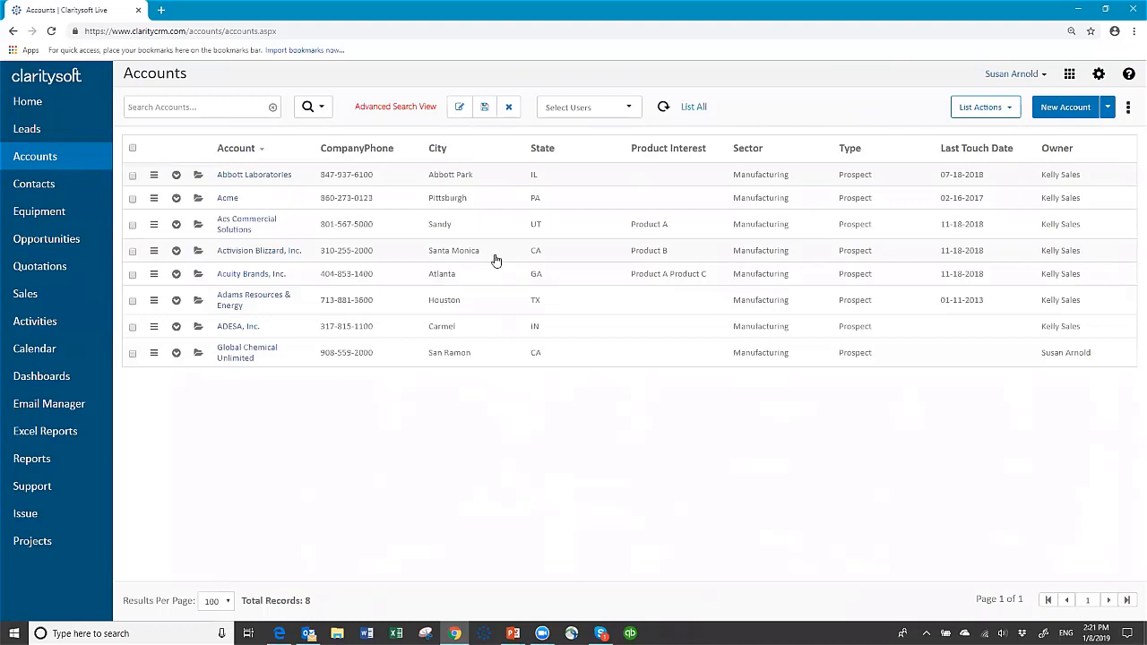
# Save the filtered results as a view named 'Manufacturing Prospects'.
pyautogui.click(484, 108)
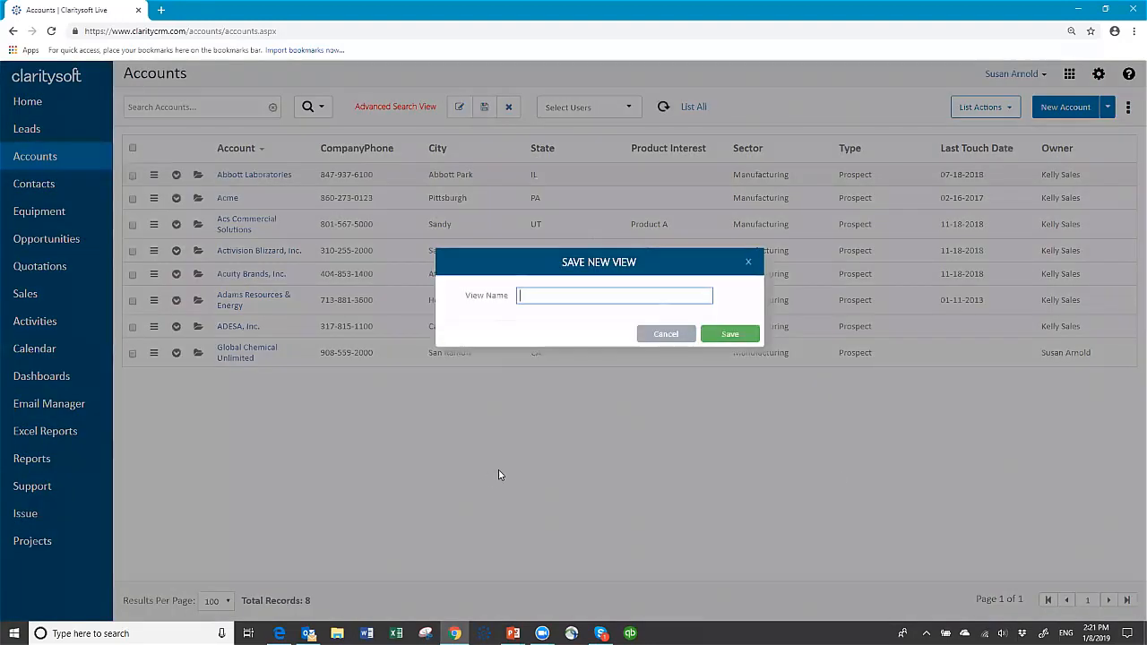
pyautogui.write('Manufacturing Prospects')
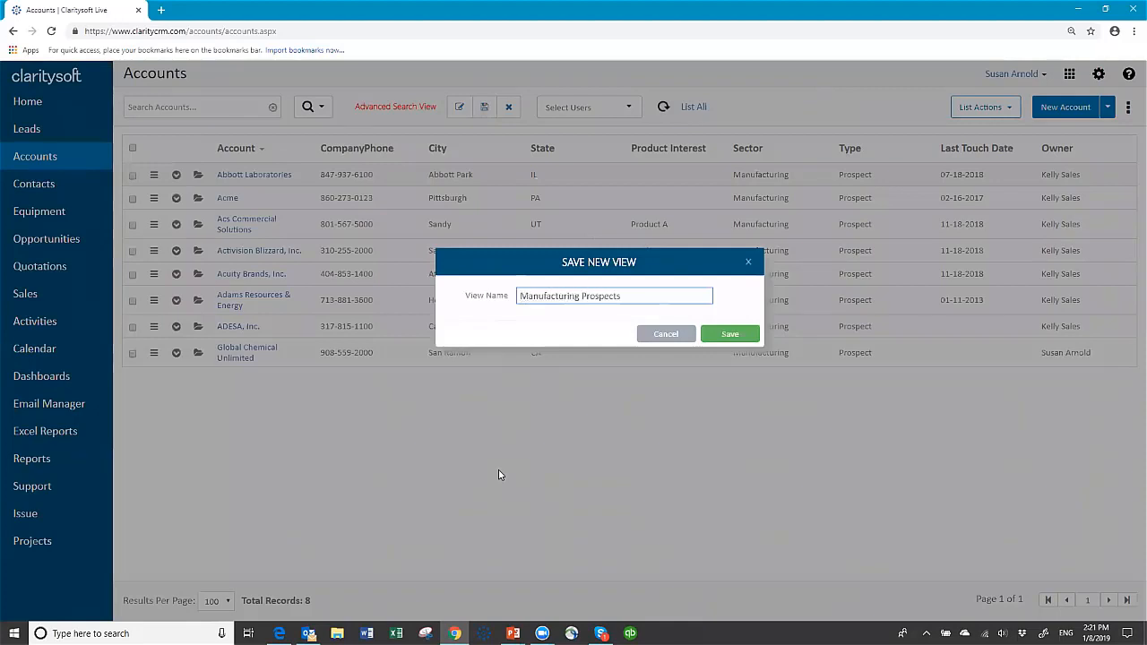
pyautogui.click(736, 334)
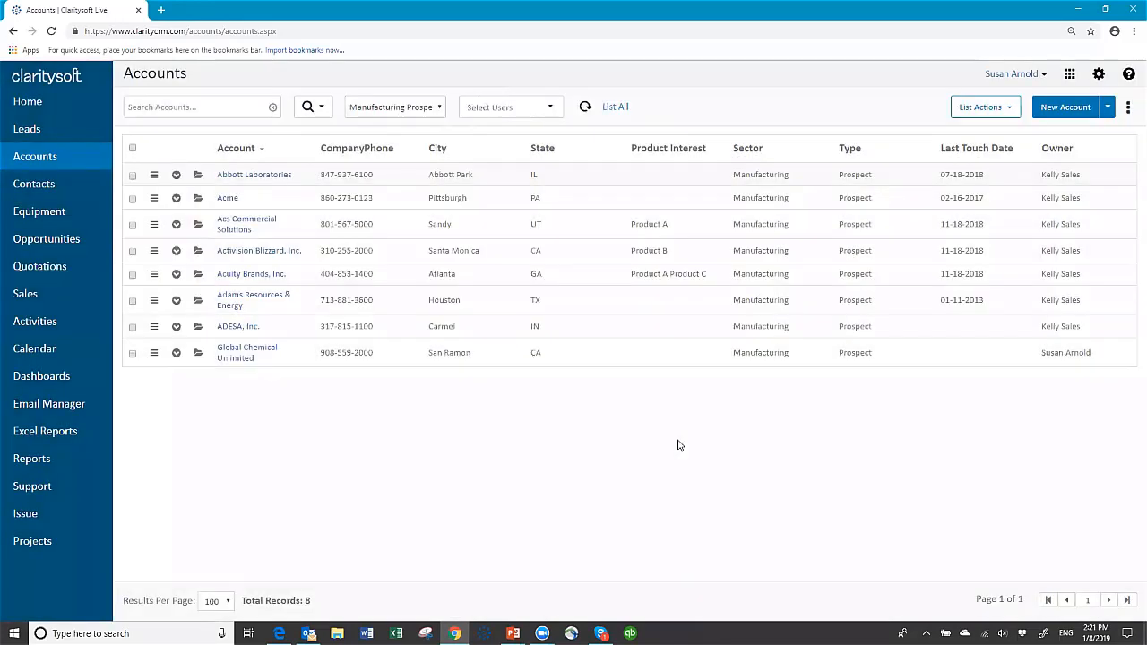
# Switch the accounts view to All Accounts, then back to Manufacturing Prospects.
pyautogui.click(441, 107)
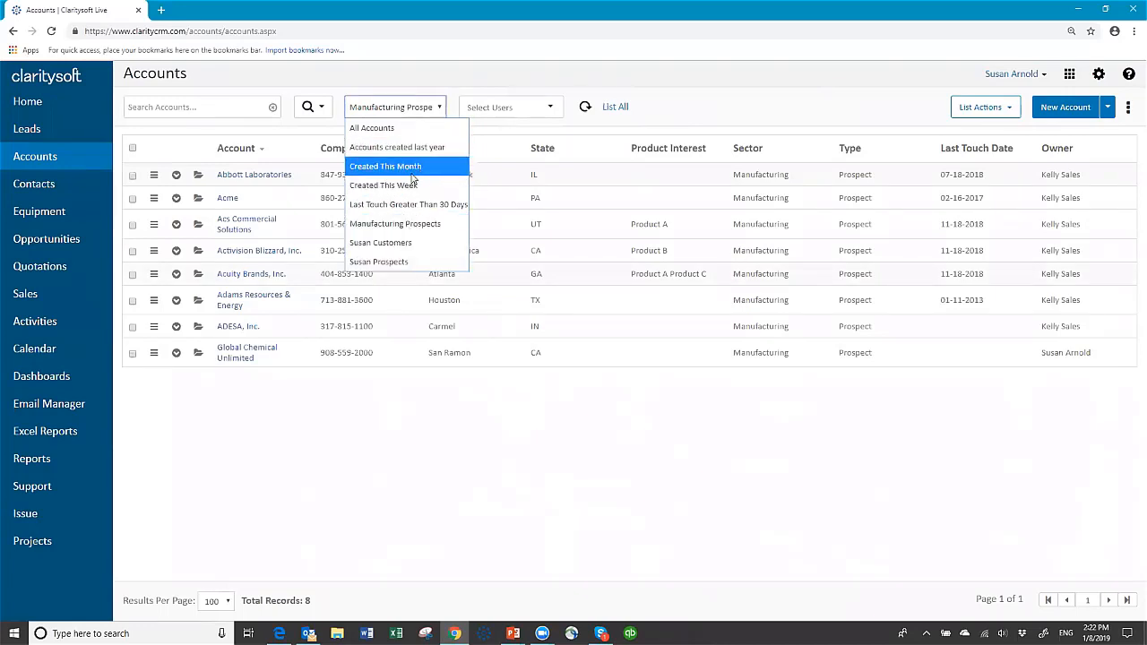
pyautogui.click(405, 128)
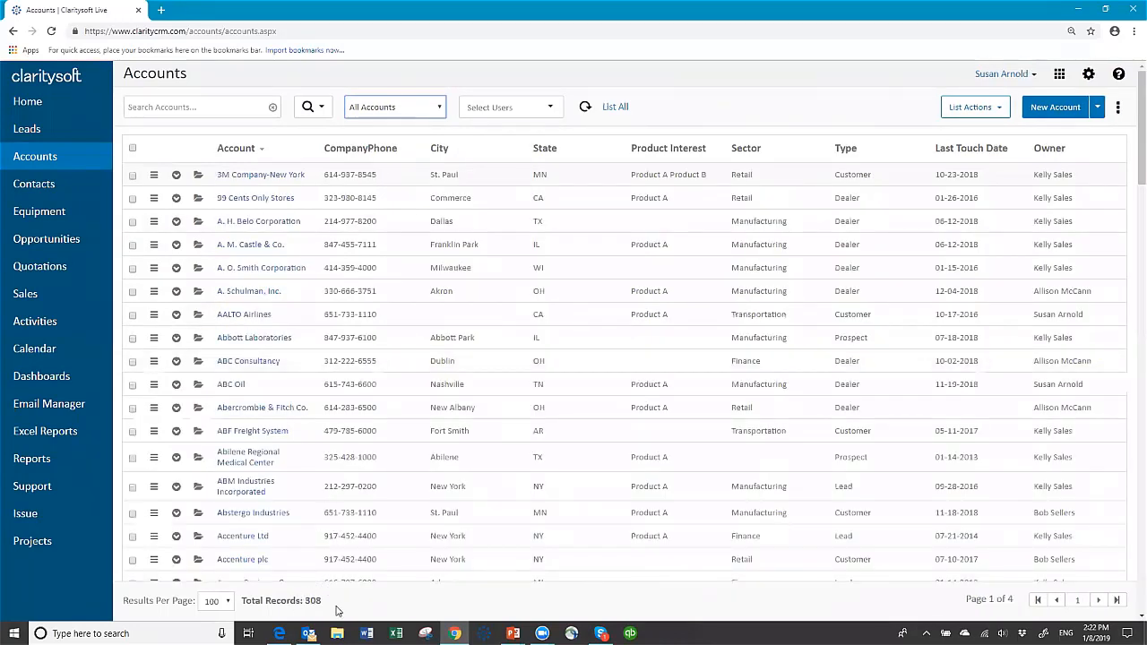
pyautogui.click(443, 109)
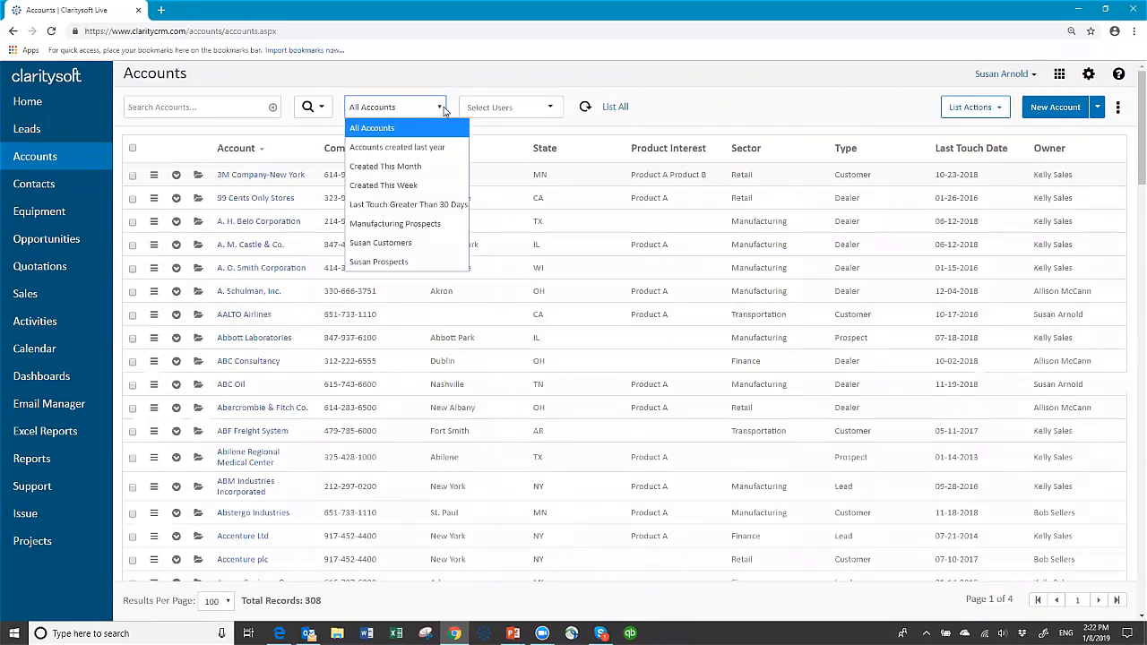
pyautogui.click(424, 225)
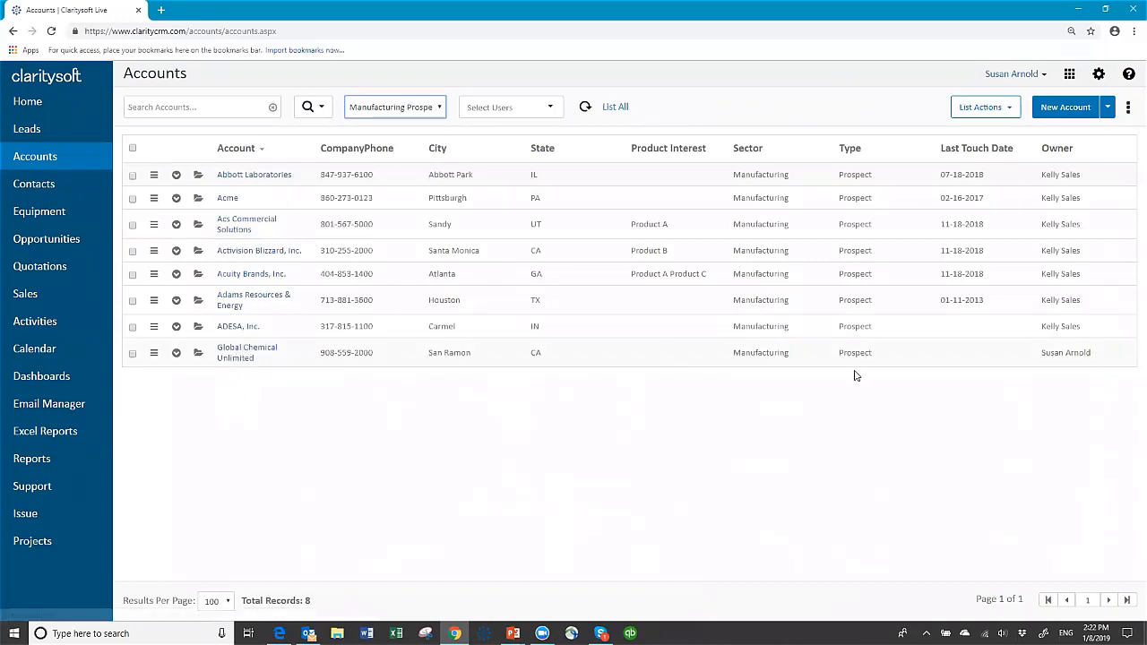
pyautogui.click(196, 355)
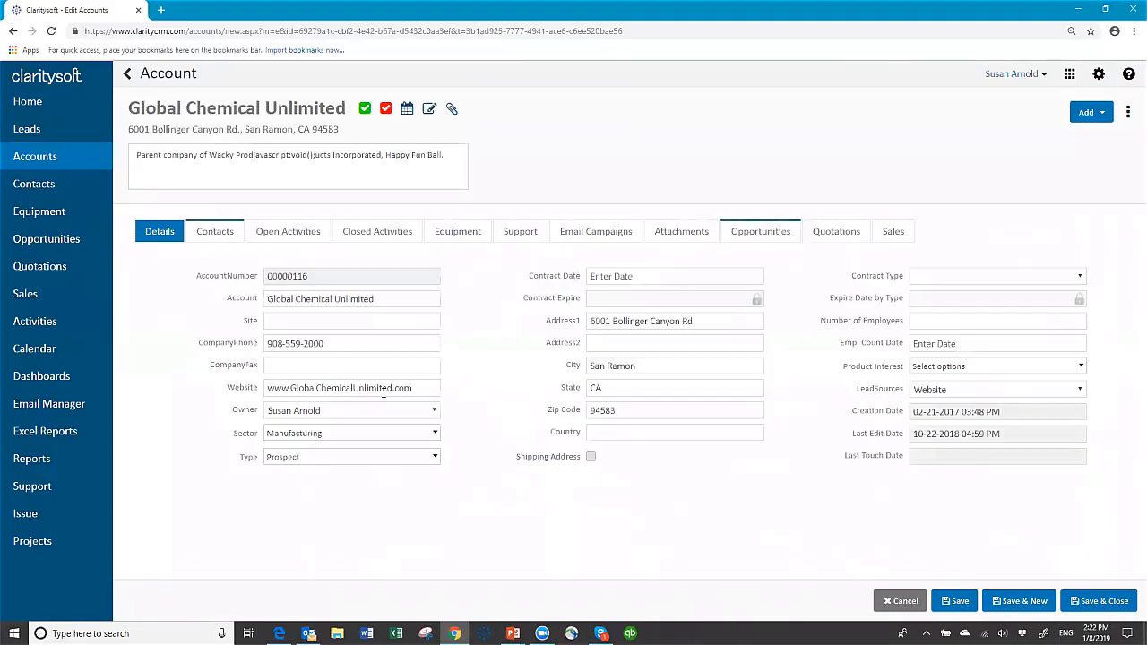
pyautogui.click(434, 458)
pyautogui.click(394, 514)
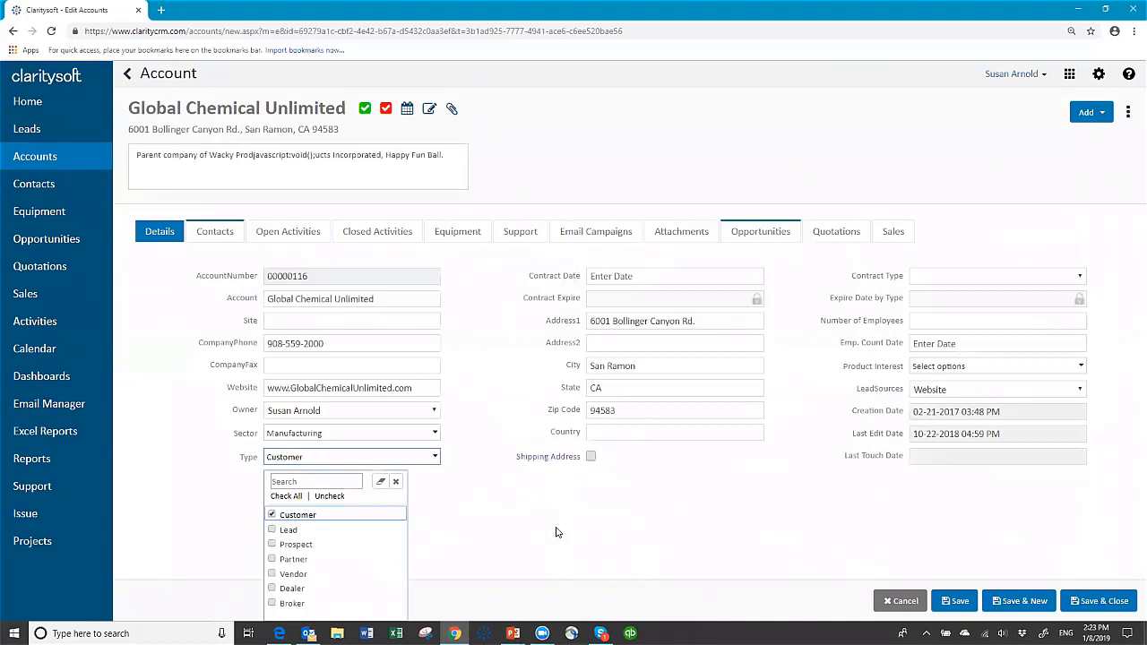
pyautogui.click(1109, 601)
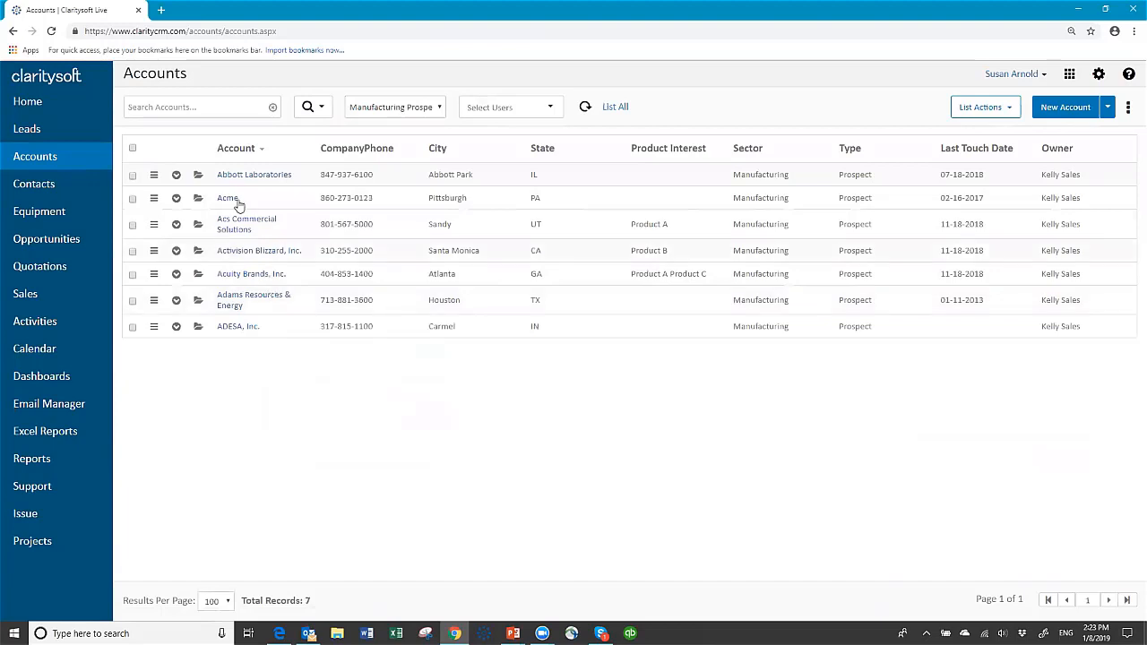
# Switch the Accounts list to the All Accounts view, showing 308 records across 4 pages.
pyautogui.click(438, 107)
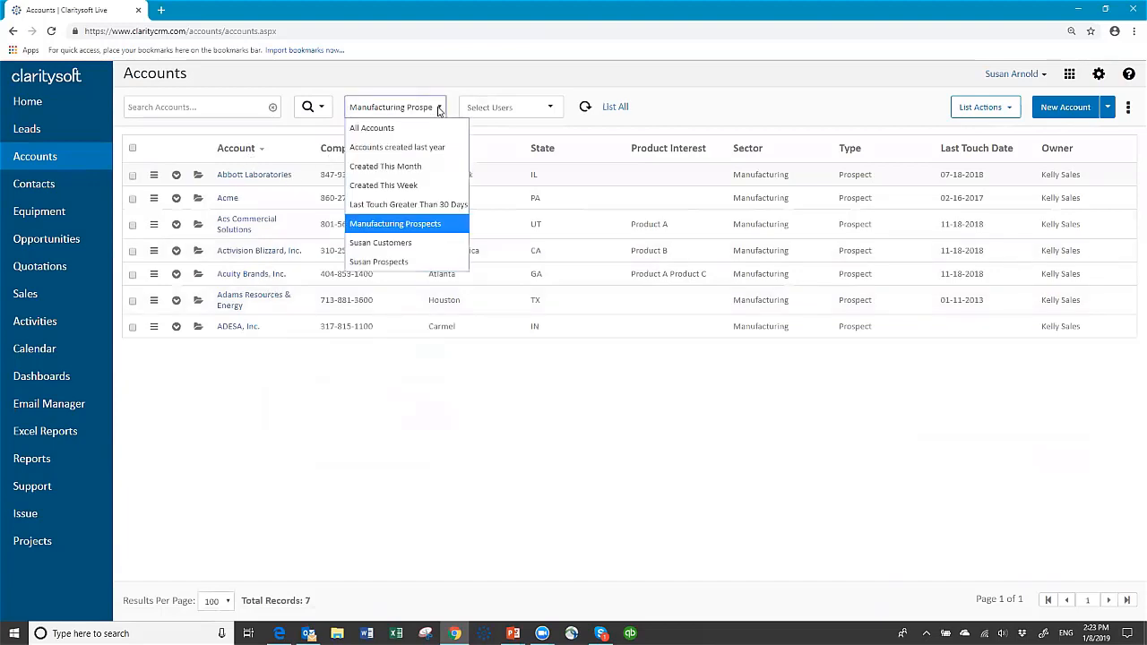
pyautogui.click(384, 131)
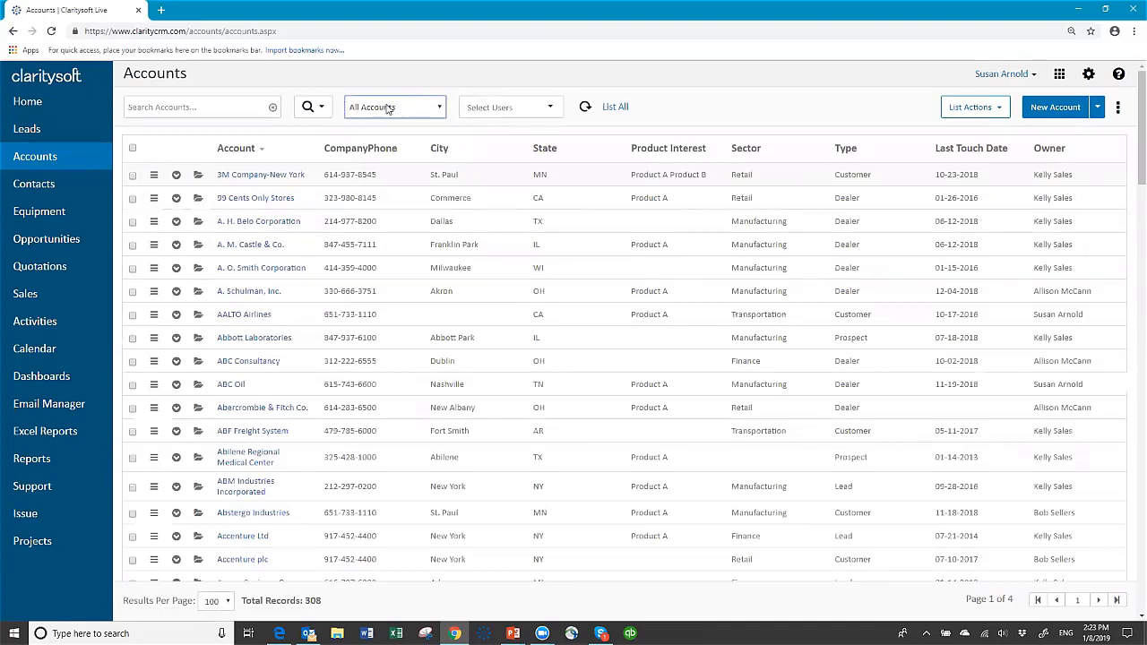
pyautogui.click(322, 107)
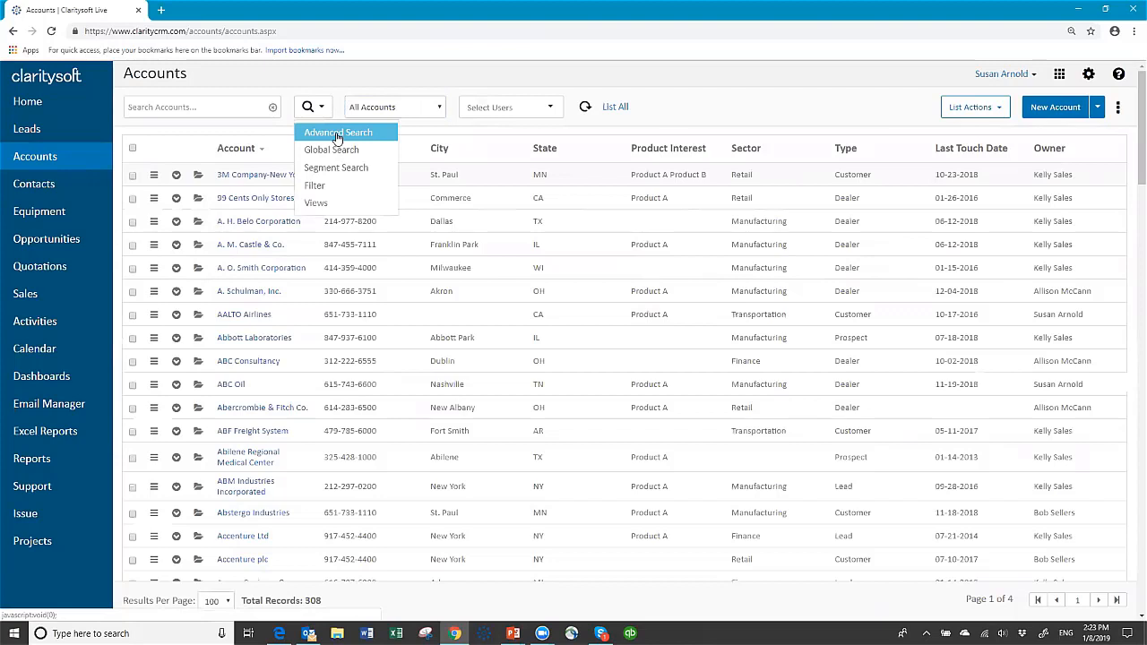
pyautogui.click(316, 203)
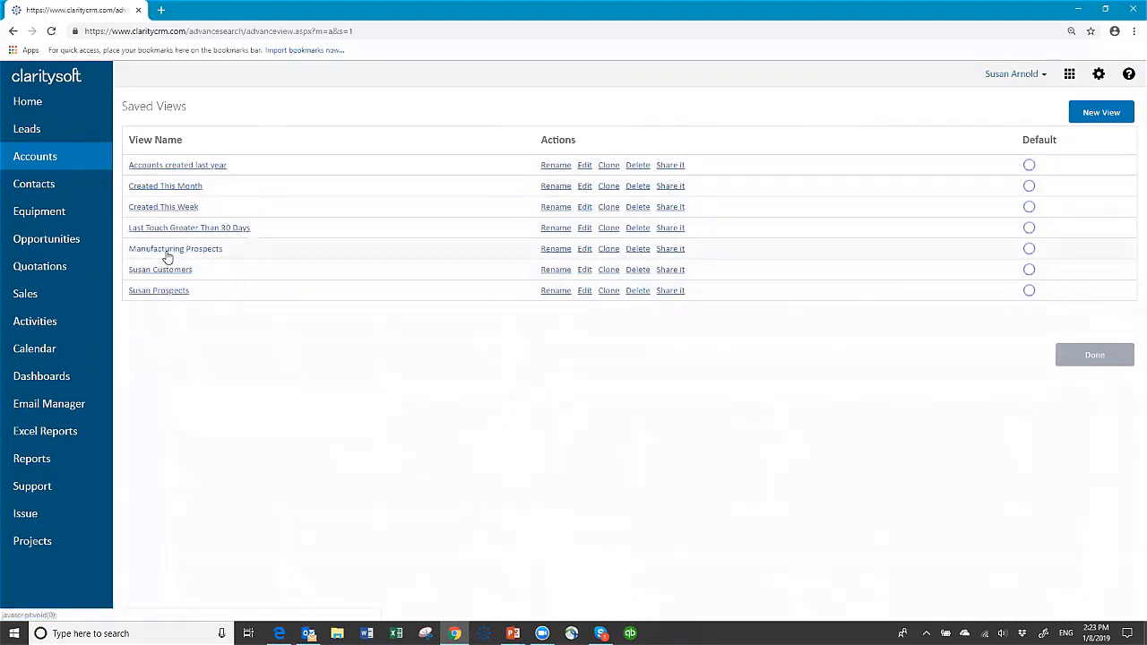
pyautogui.click(671, 249)
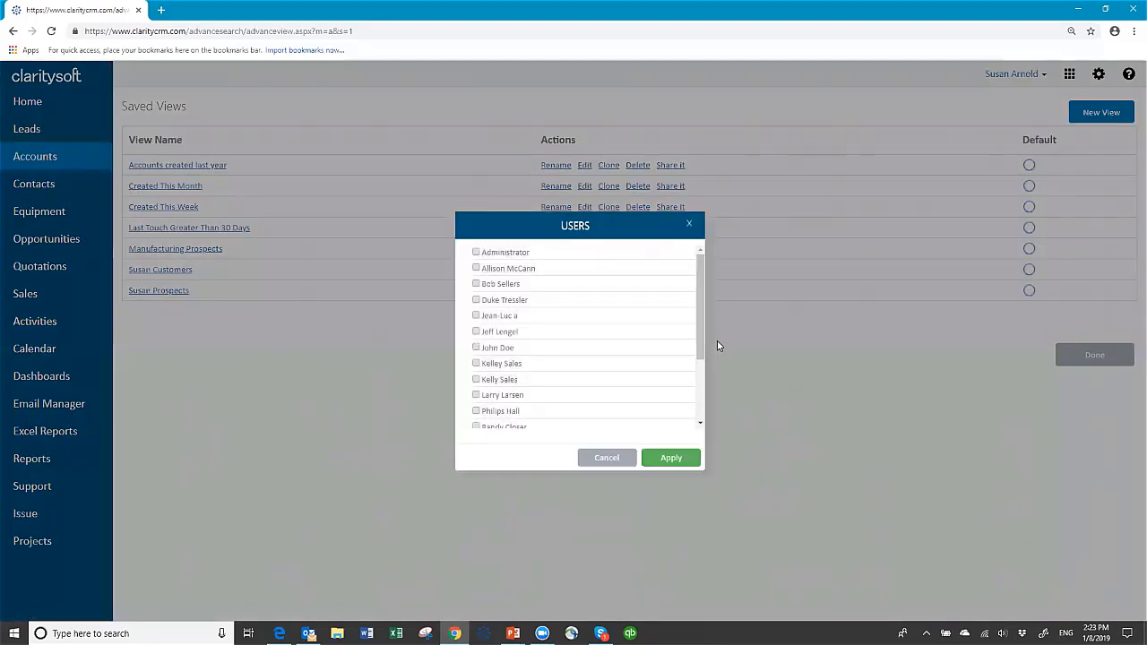
pyautogui.scroll(-1, 700, 425)
pyautogui.scroll(-1, 700, 425)
pyautogui.scroll(3, 678, 341)
pyautogui.click(607, 458)
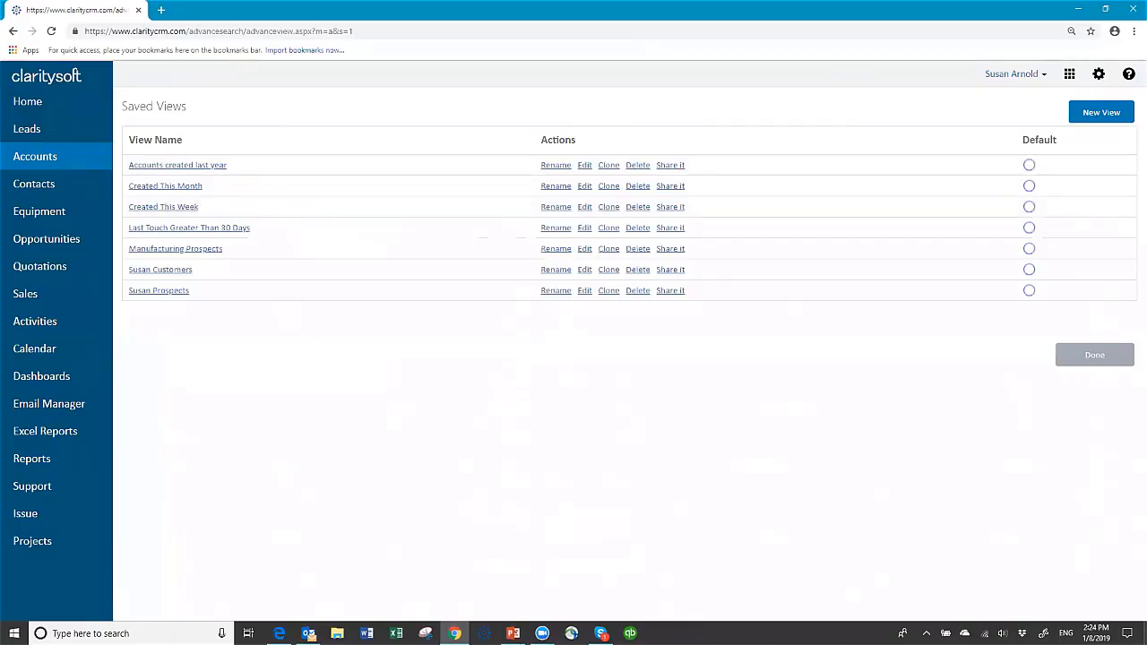
pyautogui.click(1066, 358)
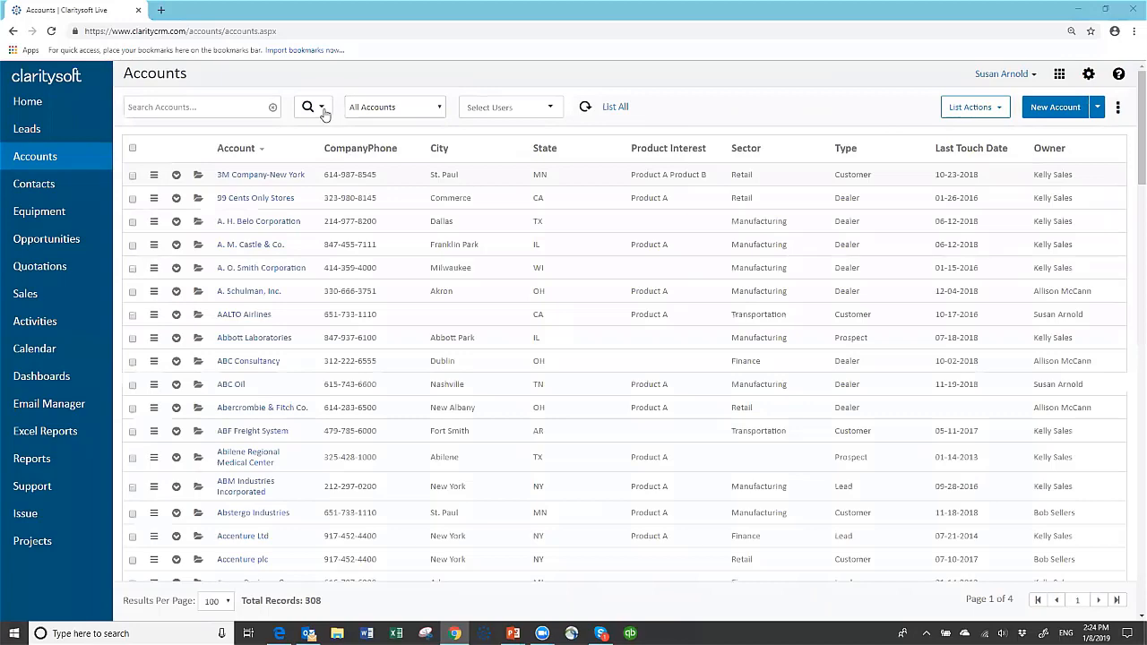
# Globally search 'abc' including leads and contacts, then view the ABC Company lead's details.
pyautogui.click(322, 109)
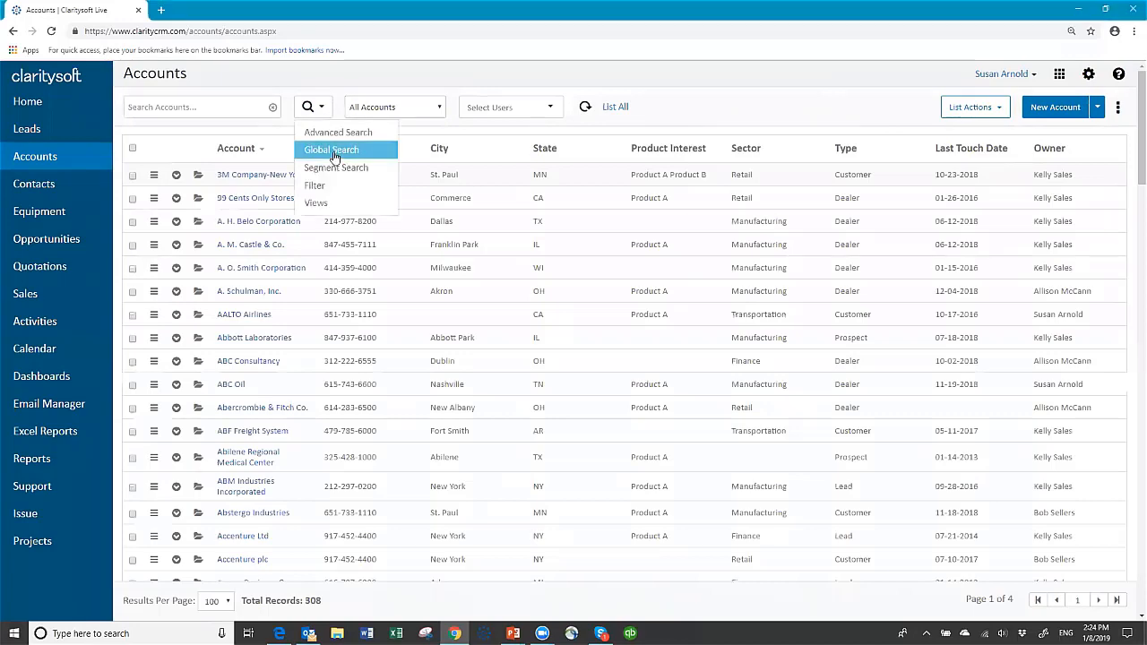
pyautogui.click(331, 151)
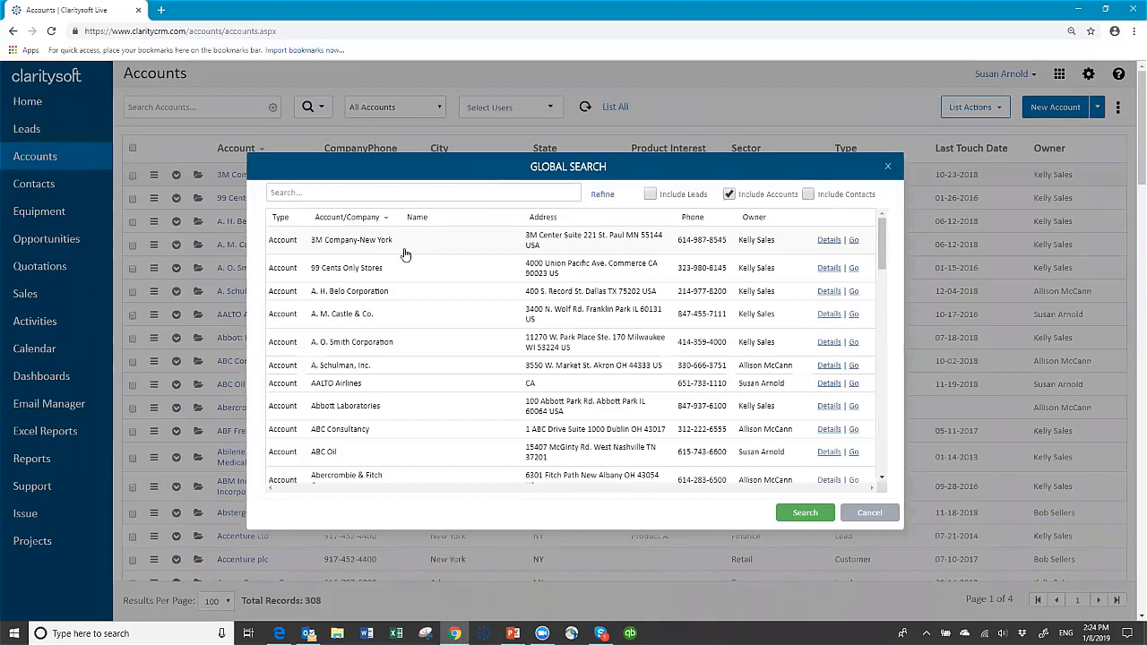
pyautogui.click(651, 195)
pyautogui.click(807, 194)
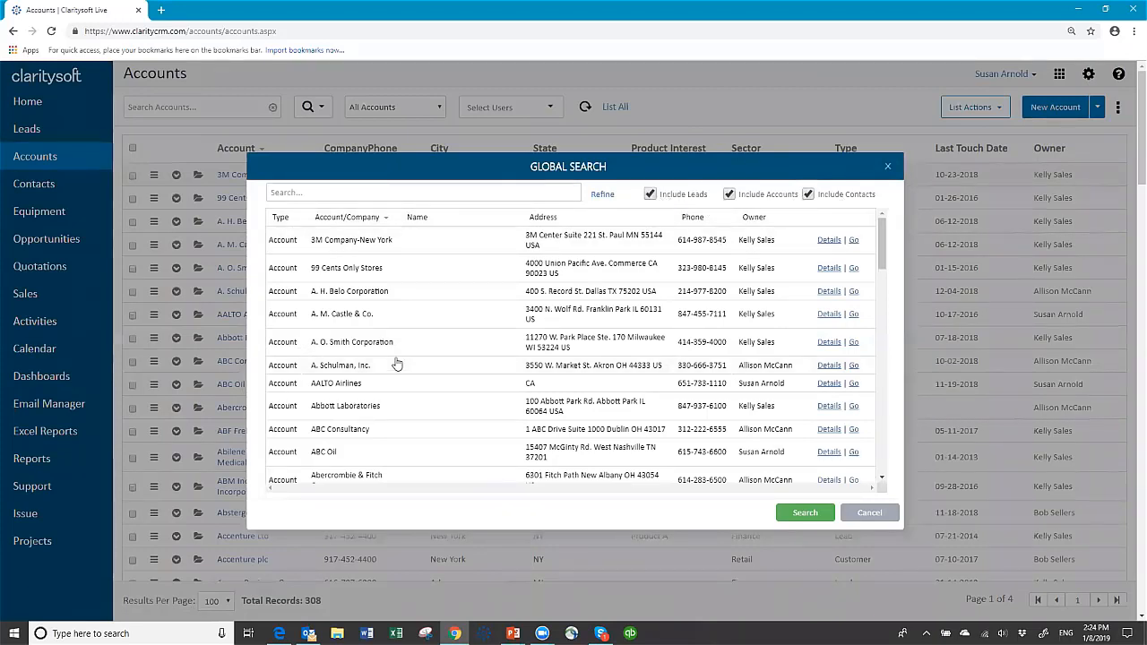
pyautogui.click(354, 192)
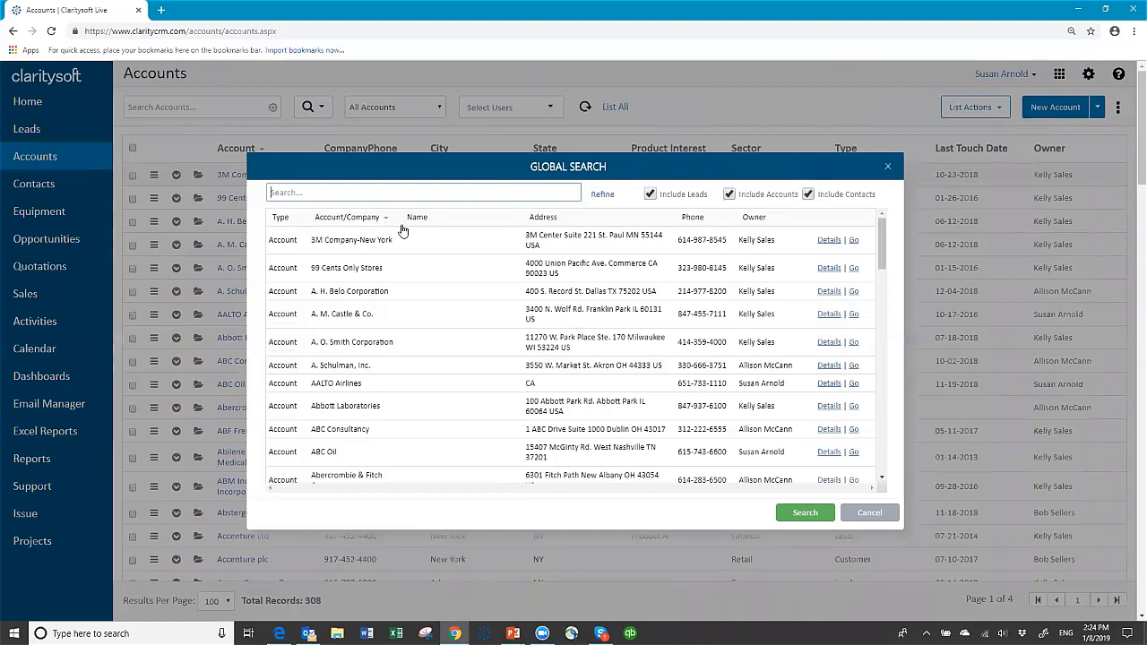
pyautogui.write('abc')
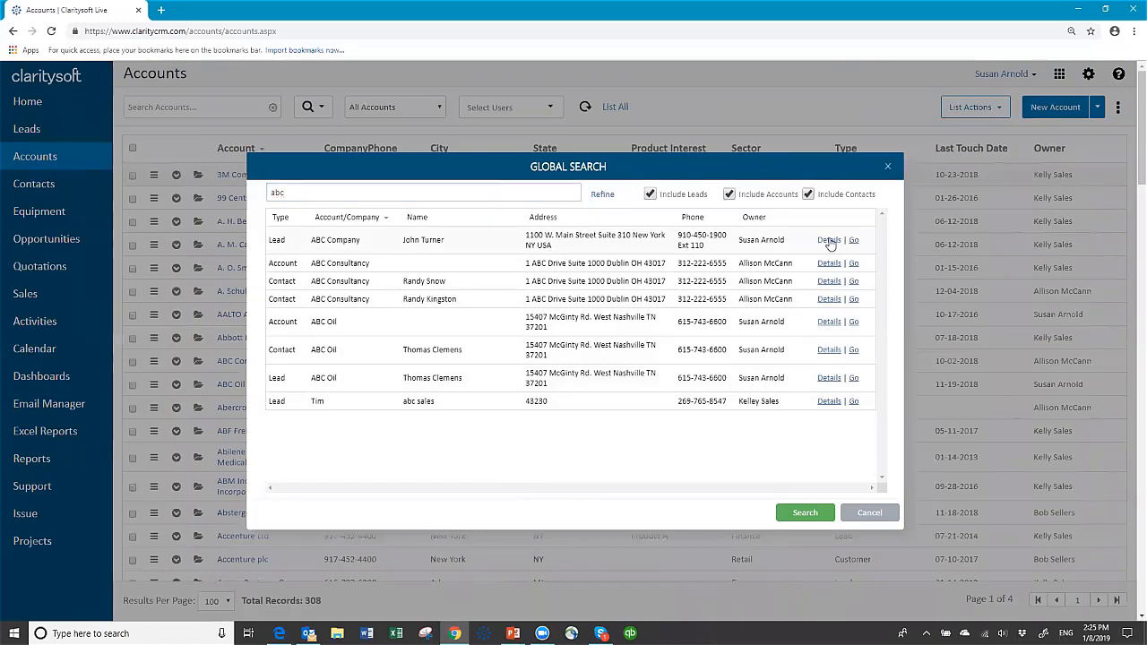
pyautogui.click(828, 240)
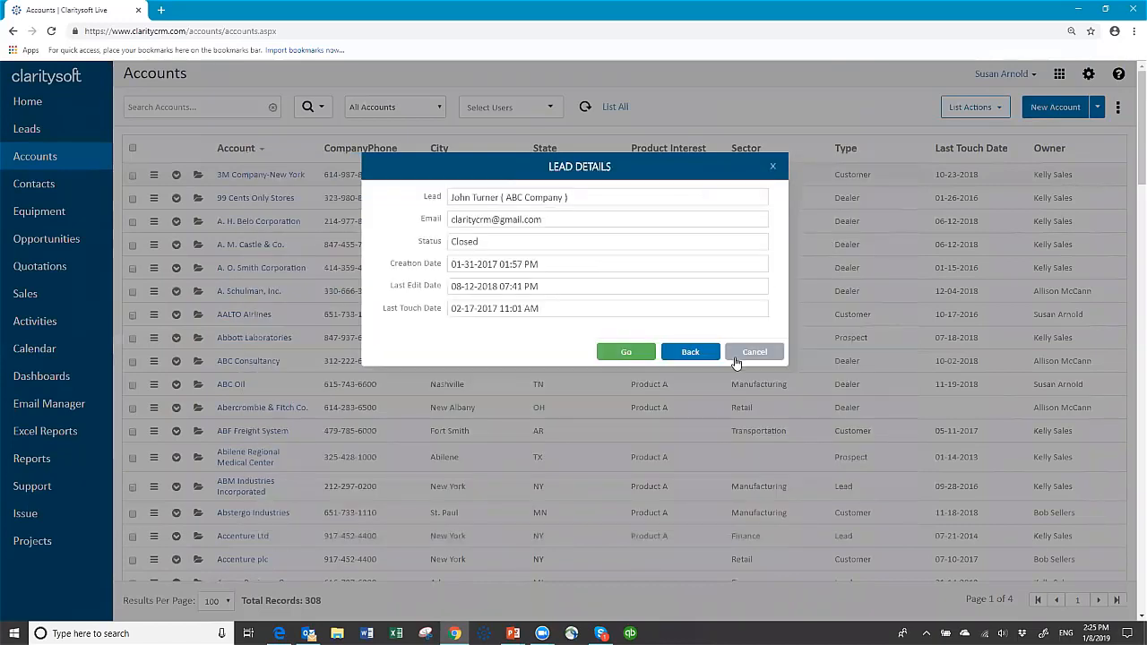
# Open the ABC Company lead's full record and leave it without saving.
pyautogui.click(744, 352)
pyautogui.click(853, 242)
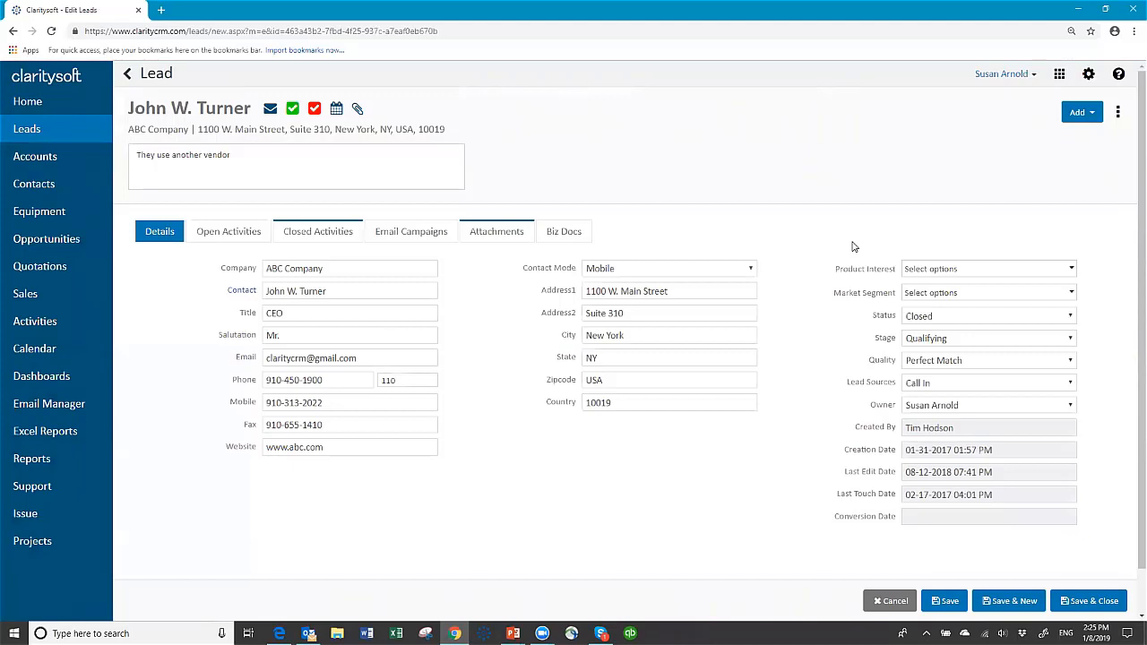
pyautogui.click(893, 602)
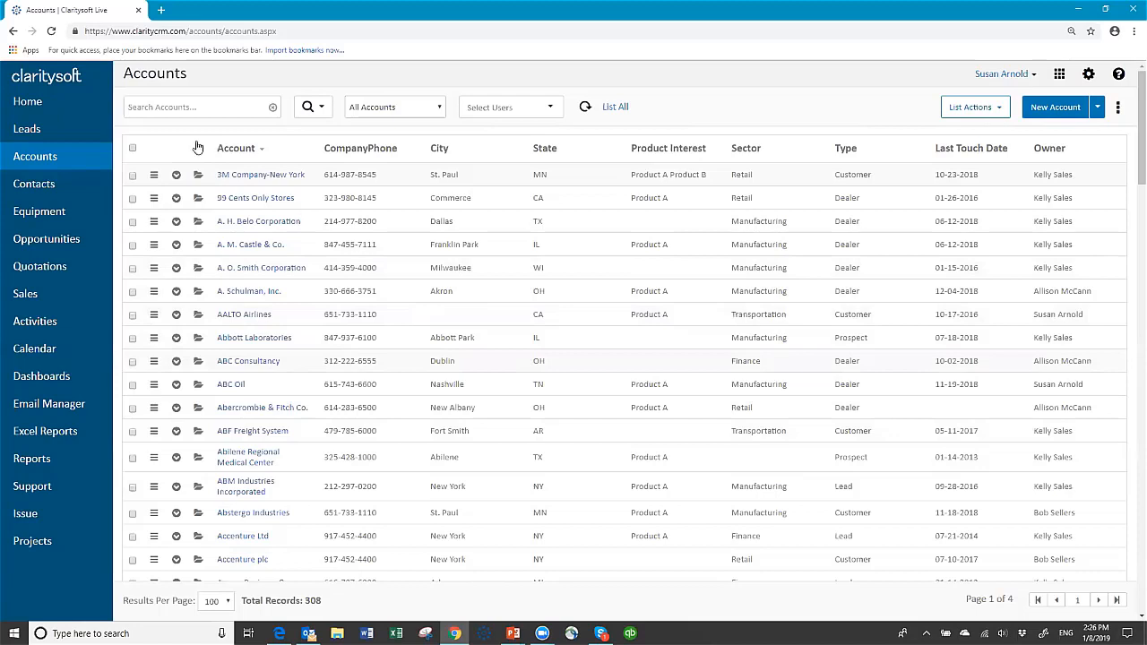
pyautogui.click(321, 109)
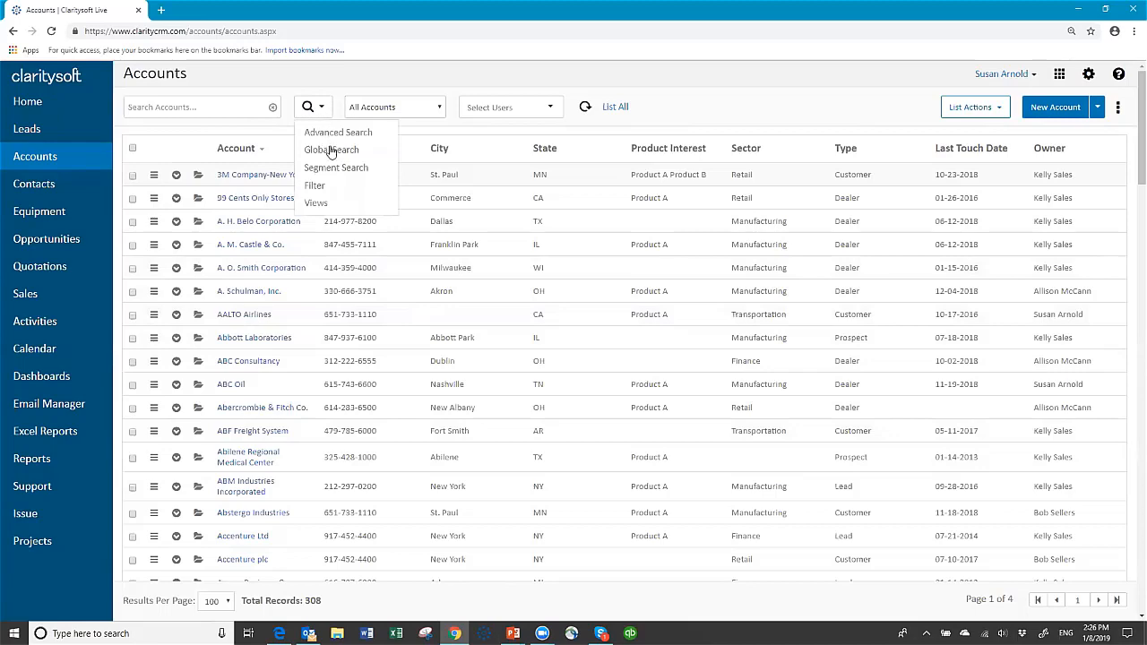
pyautogui.click(331, 149)
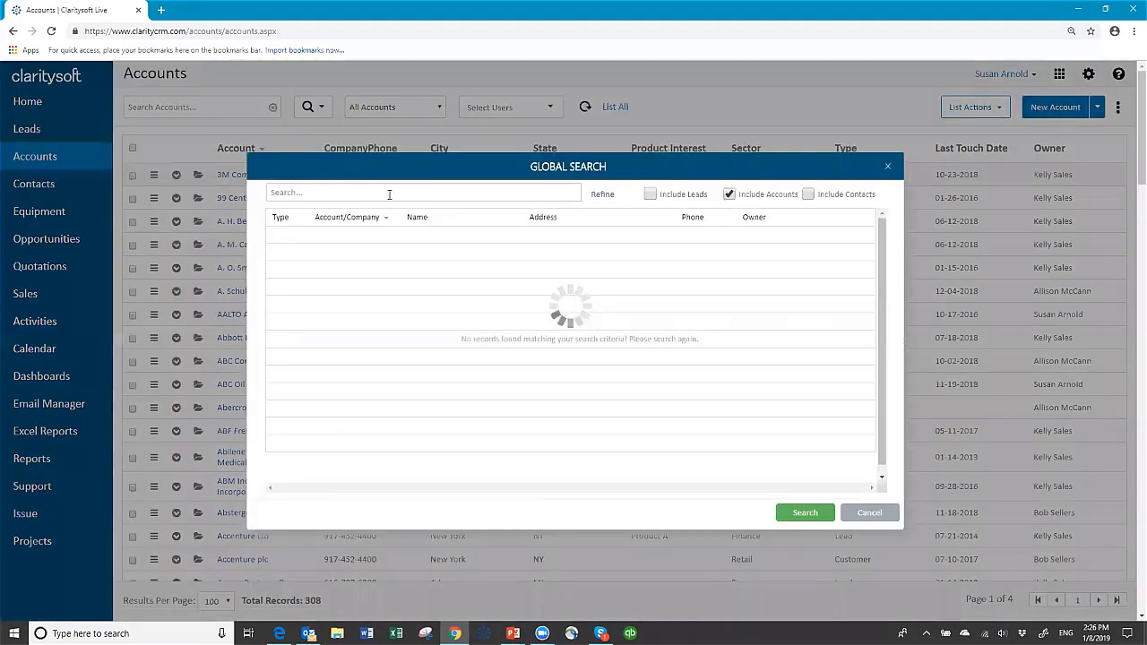
pyautogui.click(391, 194)
pyautogui.write('abc')
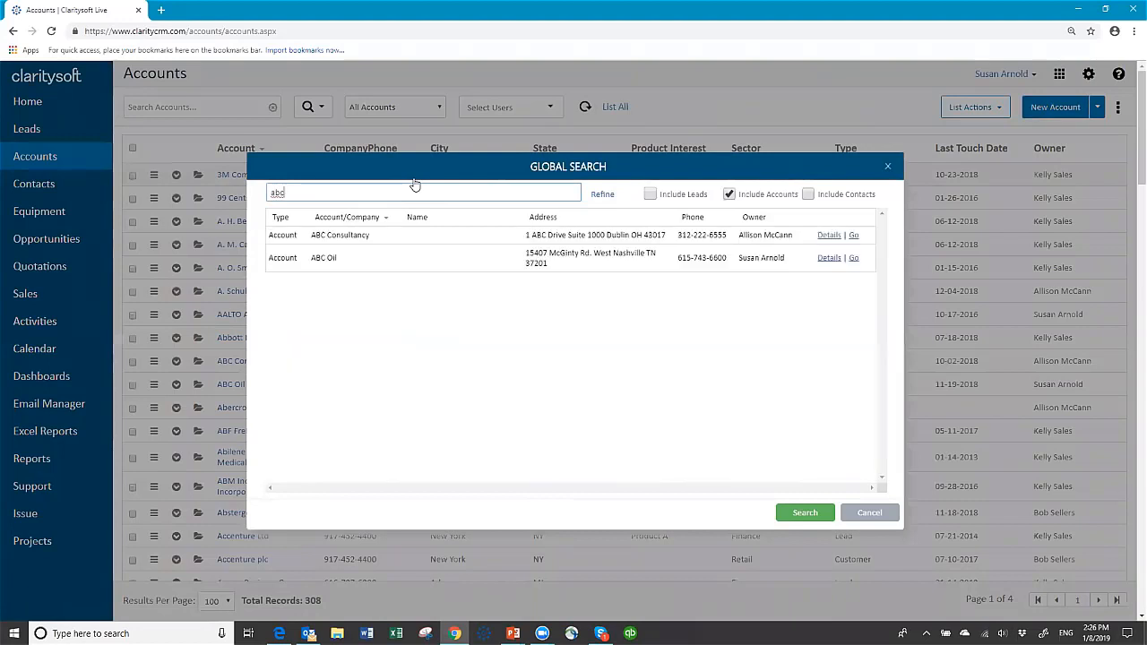
pyautogui.click(655, 196)
pyautogui.click(808, 194)
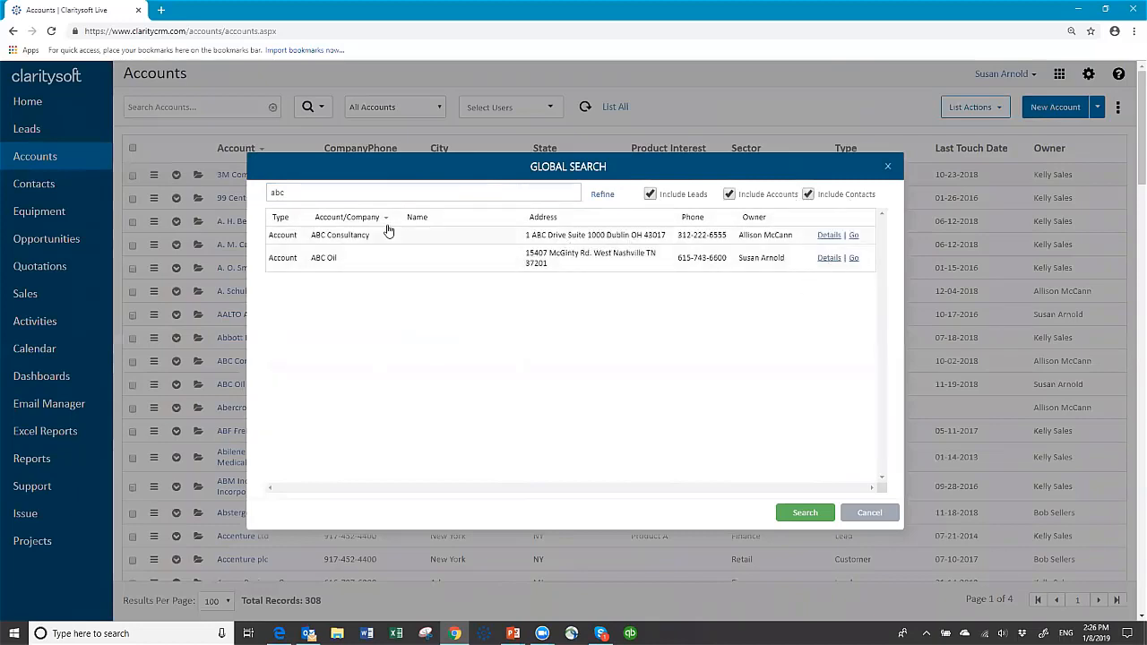
pyautogui.click(322, 189)
pyautogui.press('Return')
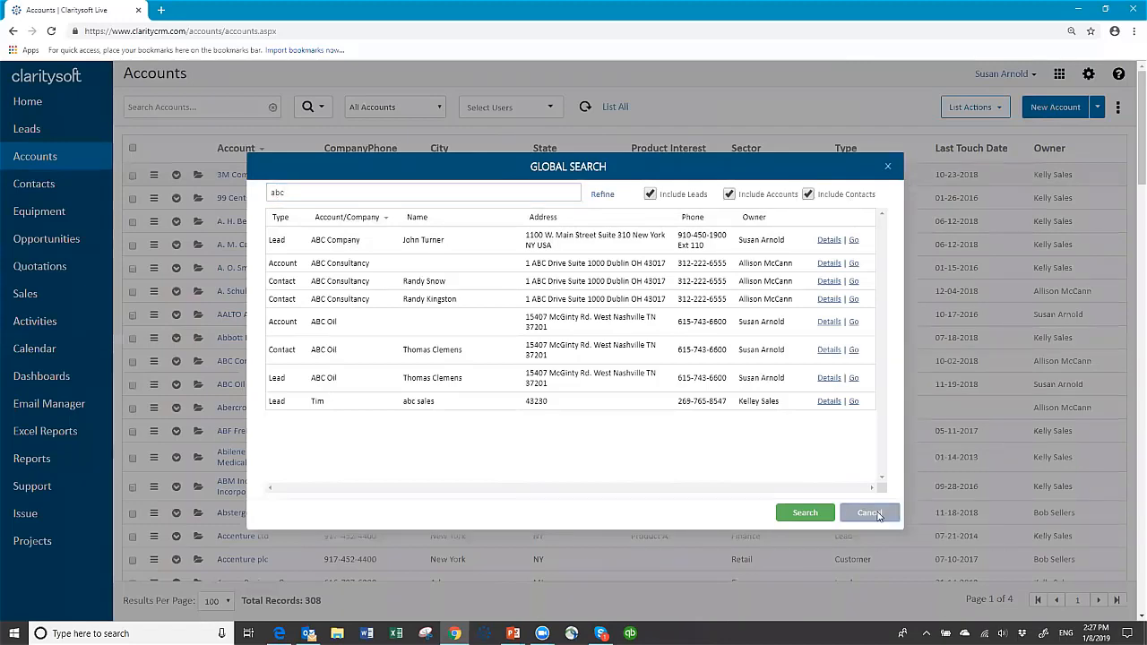
pyautogui.click(874, 513)
pyautogui.click(325, 108)
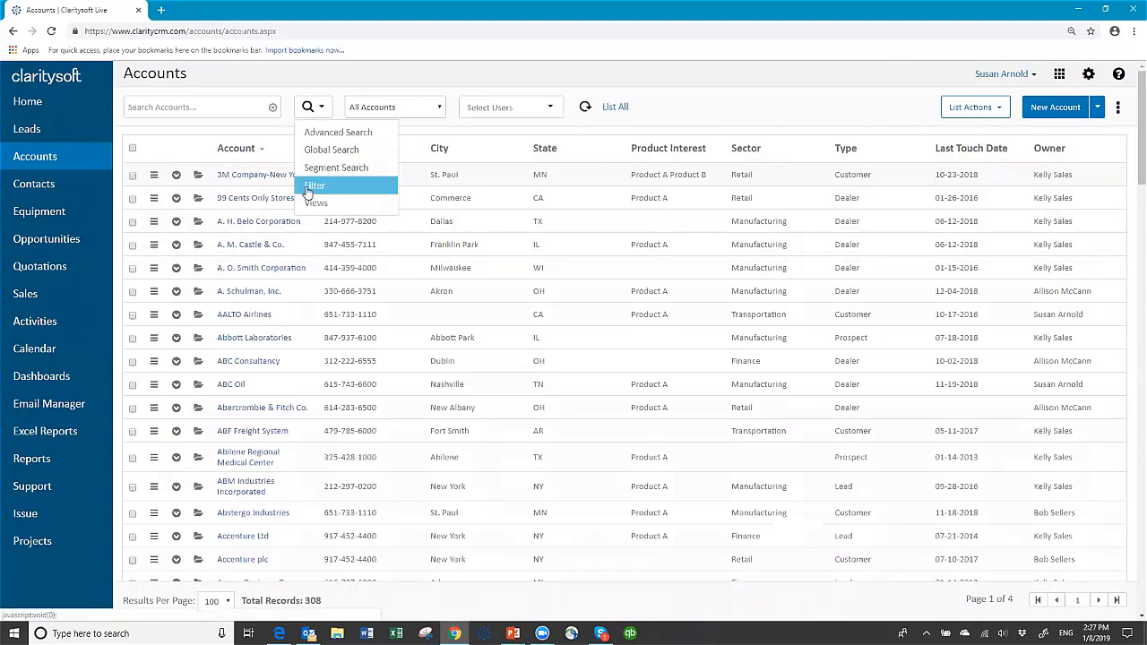
# Set the first advanced-search filter for accounts to State contains OH.
pyautogui.click(334, 133)
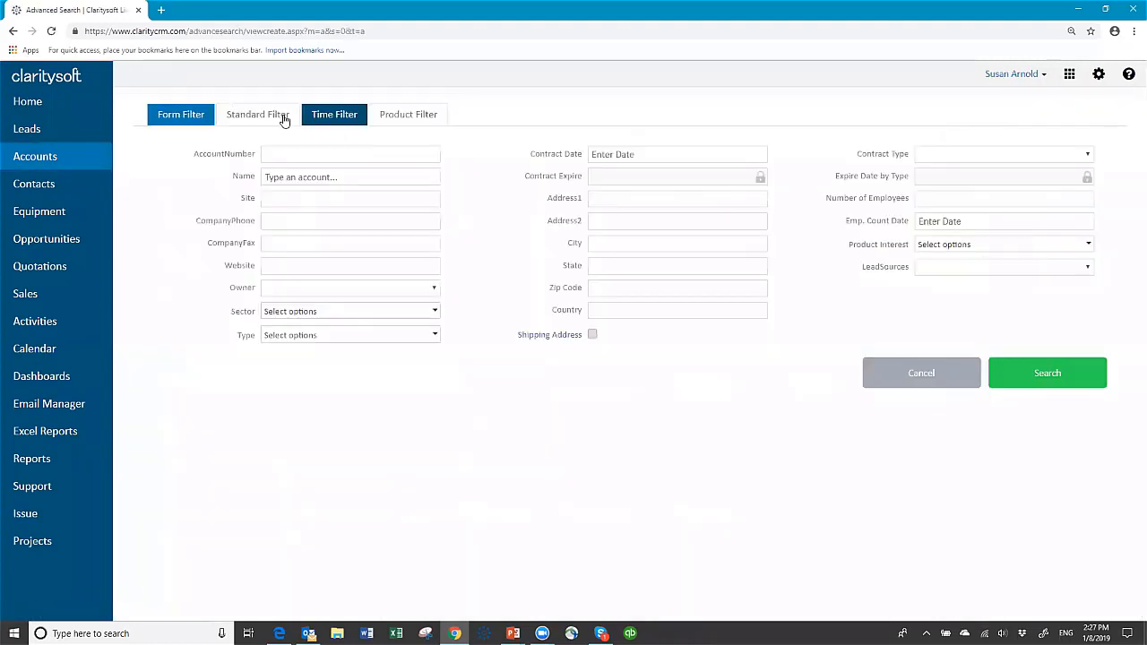
pyautogui.click(279, 117)
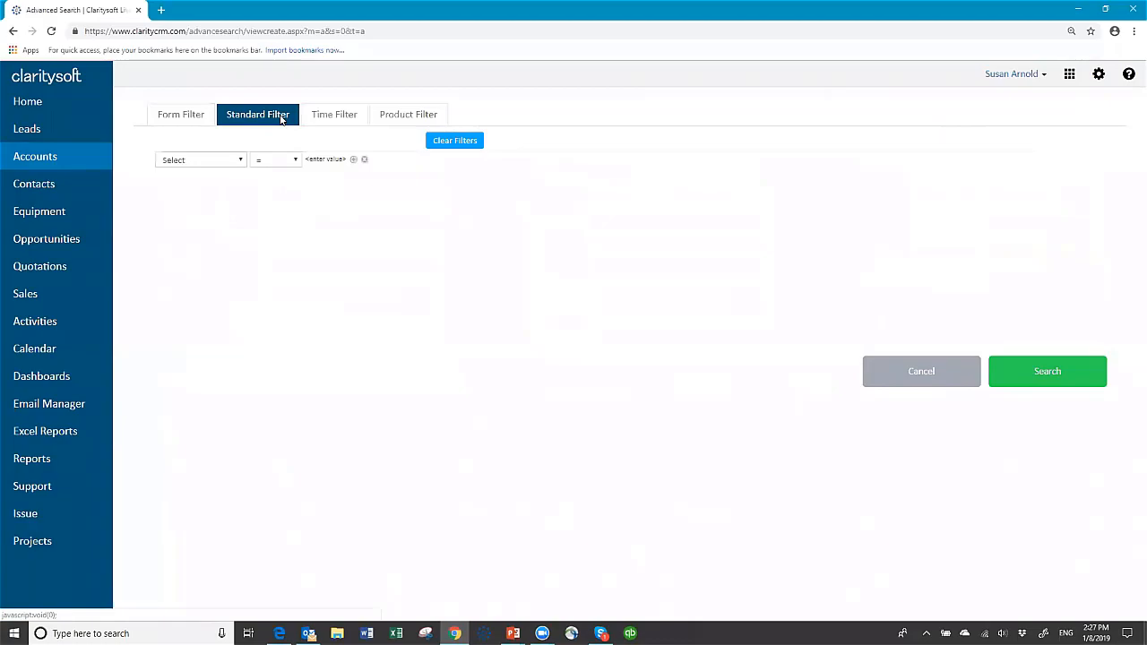
pyautogui.click(228, 160)
pyautogui.click(243, 331)
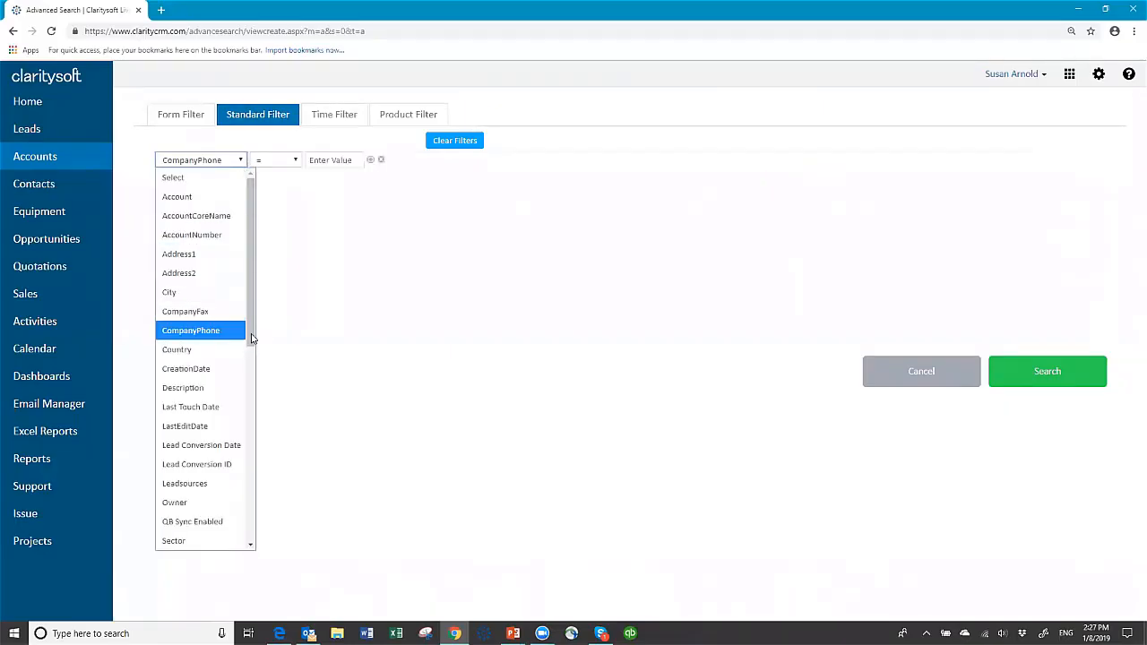
pyautogui.scroll(-6, 242, 473)
pyautogui.click(197, 392)
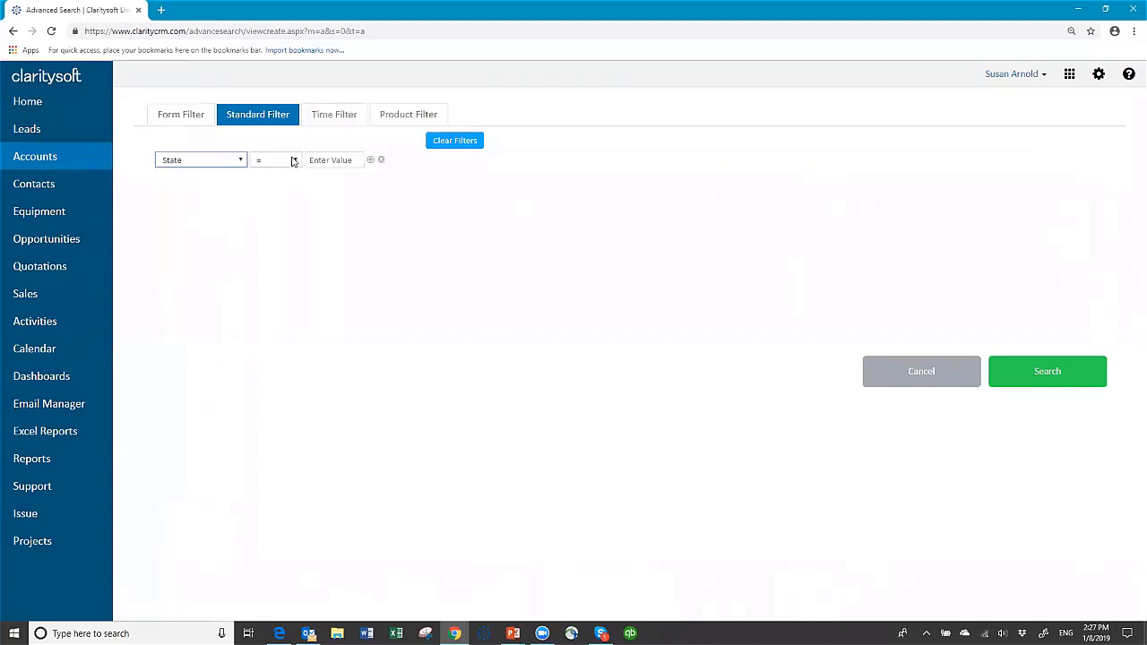
pyautogui.click(295, 161)
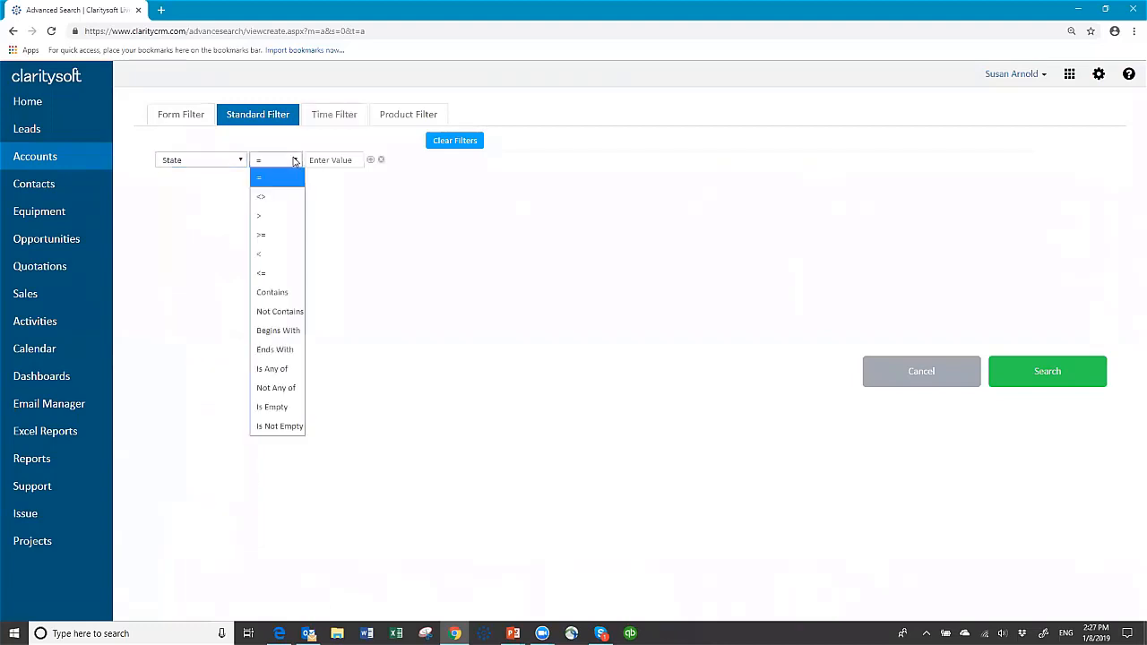
pyautogui.click(277, 299)
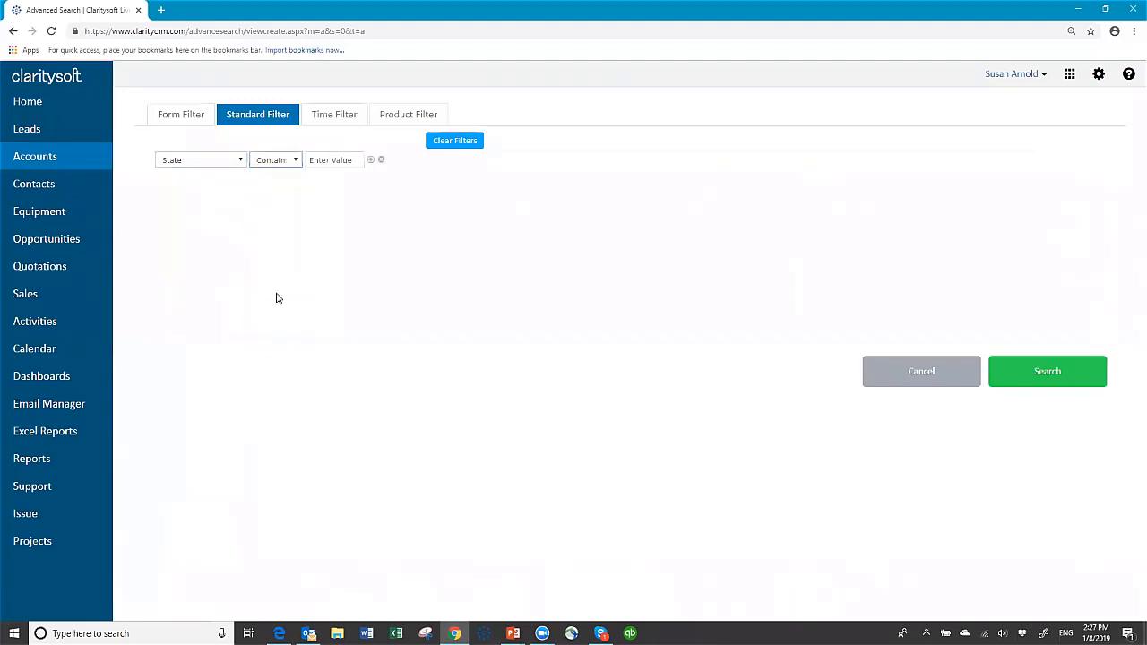
pyautogui.click(320, 162)
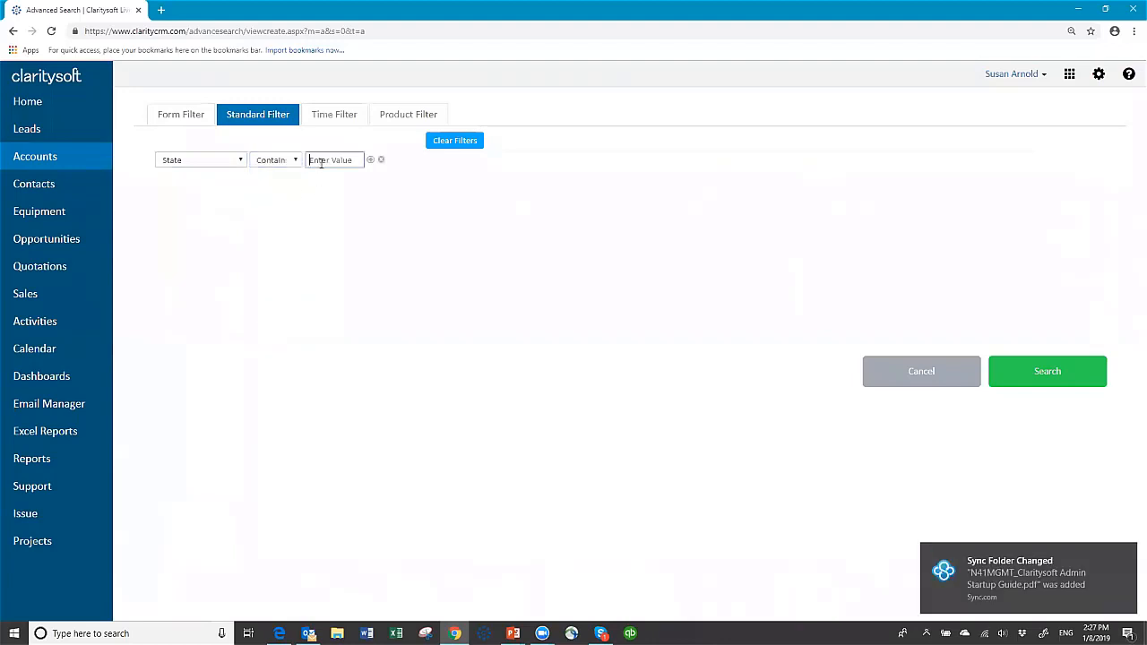
pyautogui.write('OH')
# Add a second condition, Or State contains IL, and show the Form Filter fields.
pyautogui.click(371, 160)
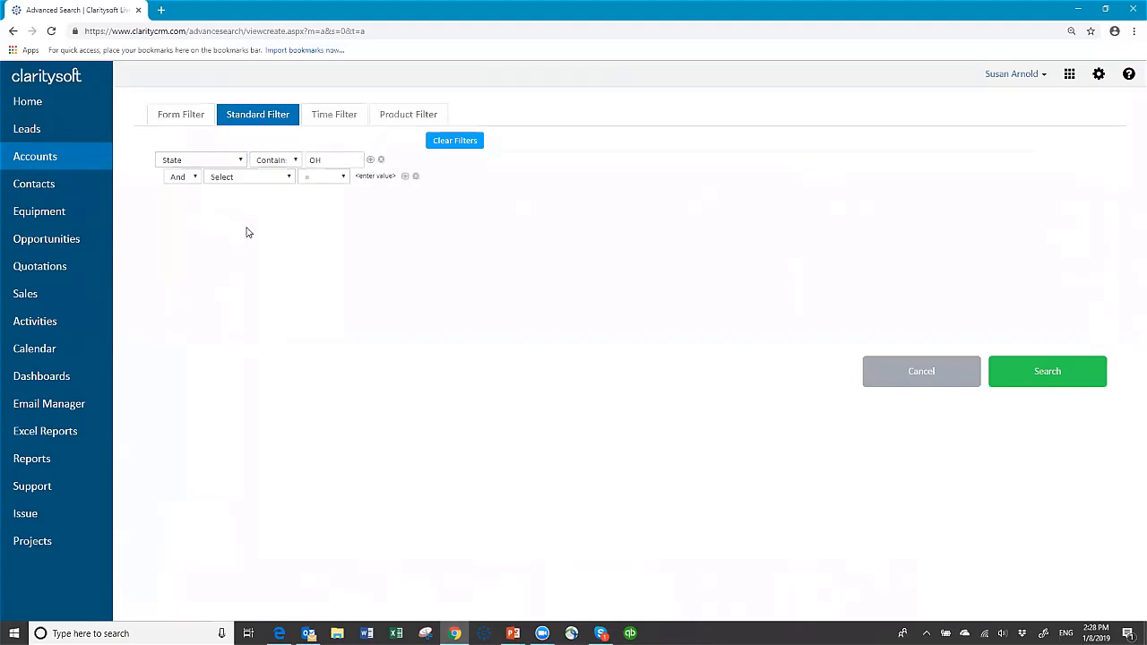
pyautogui.click(196, 177)
pyautogui.click(189, 218)
pyautogui.click(288, 178)
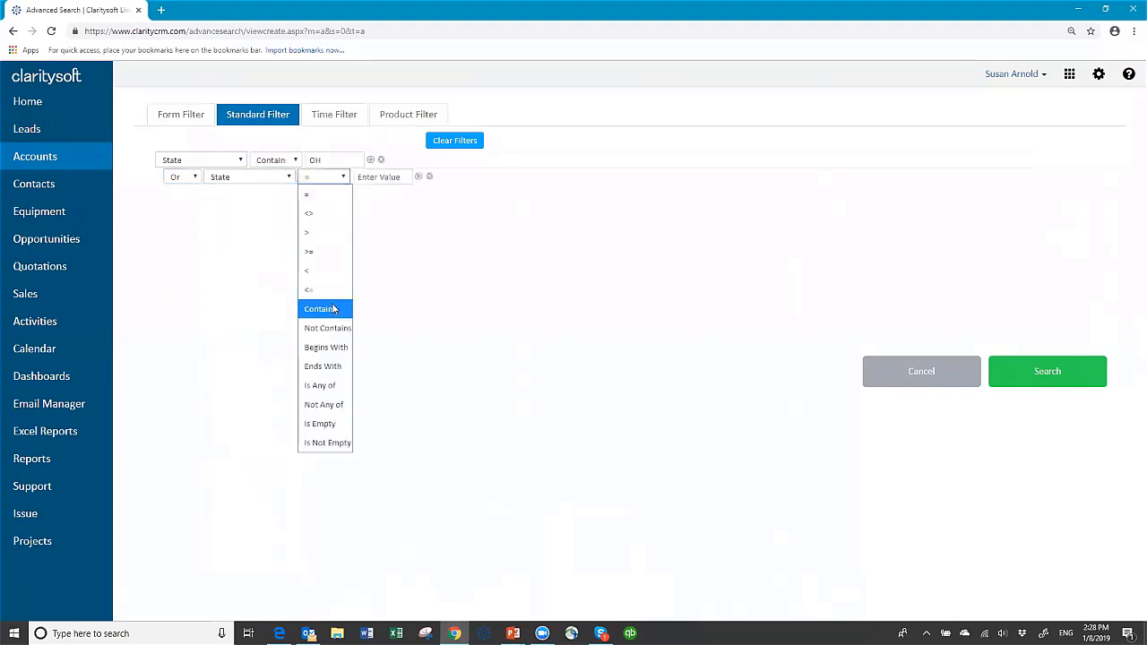
pyautogui.click(333, 309)
pyautogui.click(369, 170)
pyautogui.write('IL')
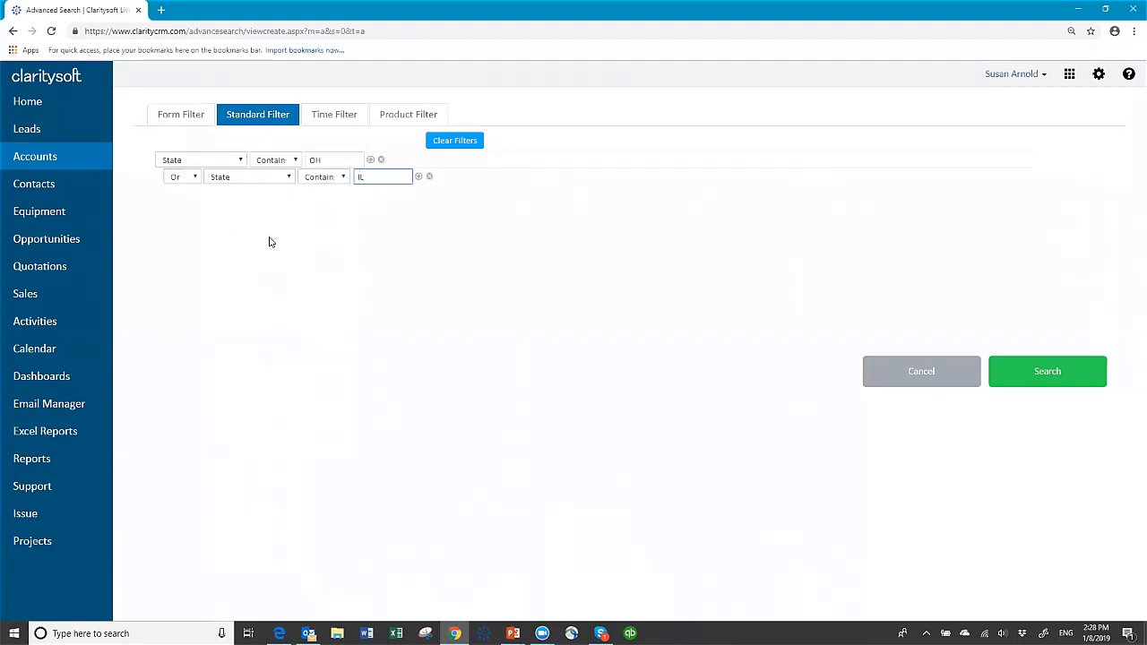
pyautogui.click(181, 118)
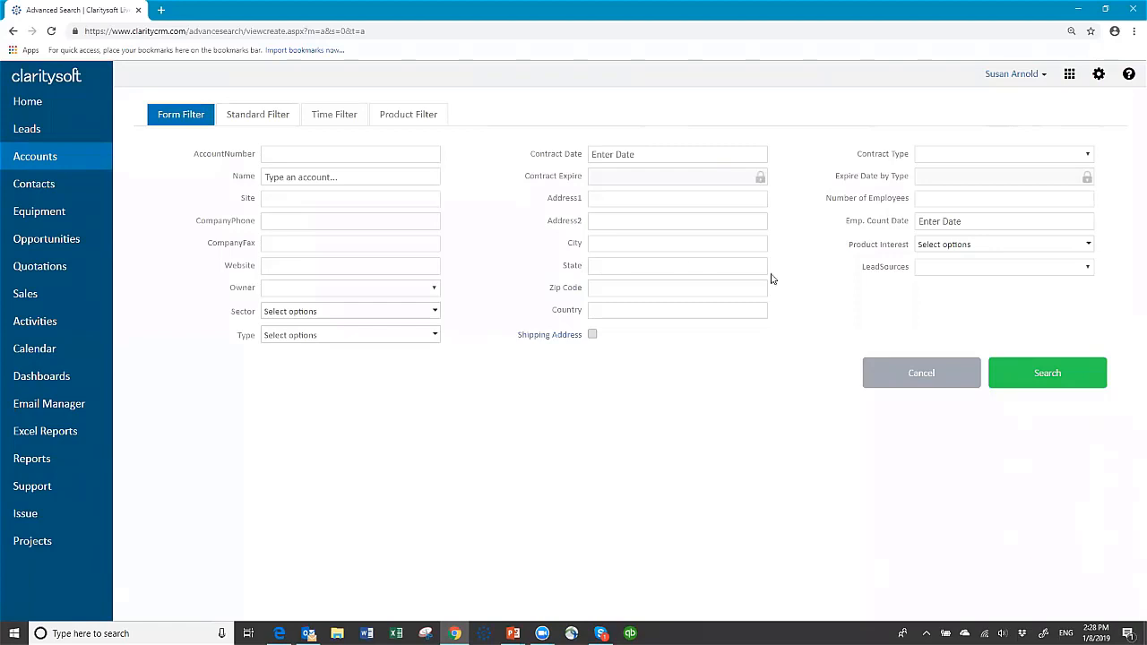
# Run the advanced search and scroll through the 59 OH or IL accounts.
pyautogui.click(1046, 374)
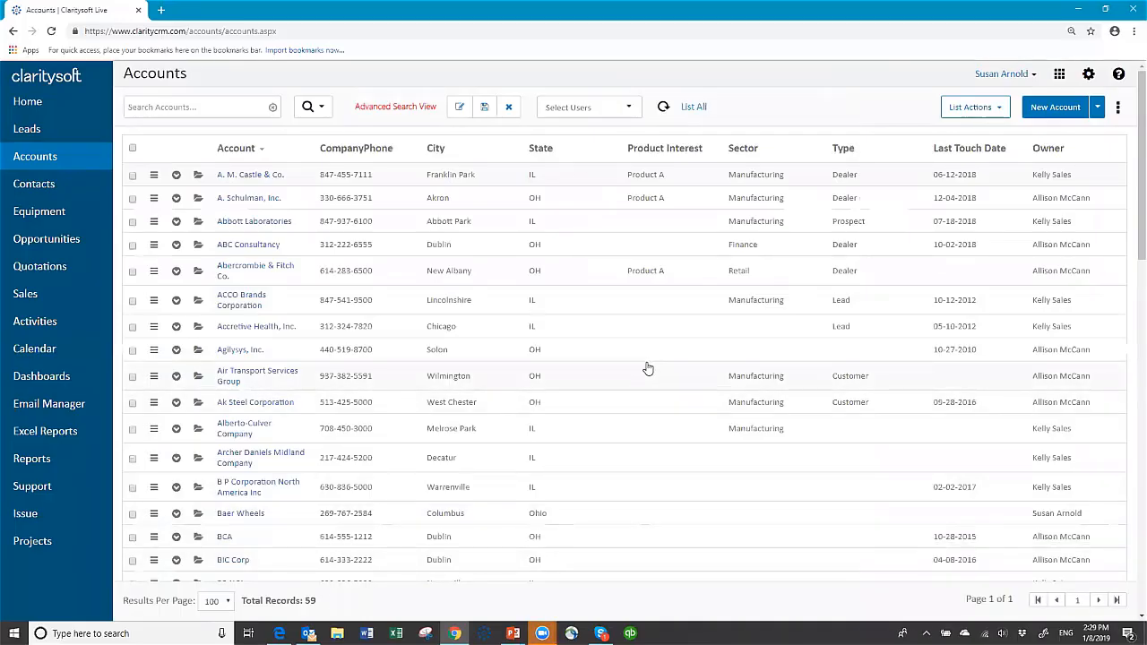
pyautogui.scroll(-3, 648, 368)
pyautogui.scroll(-9, 648, 368)
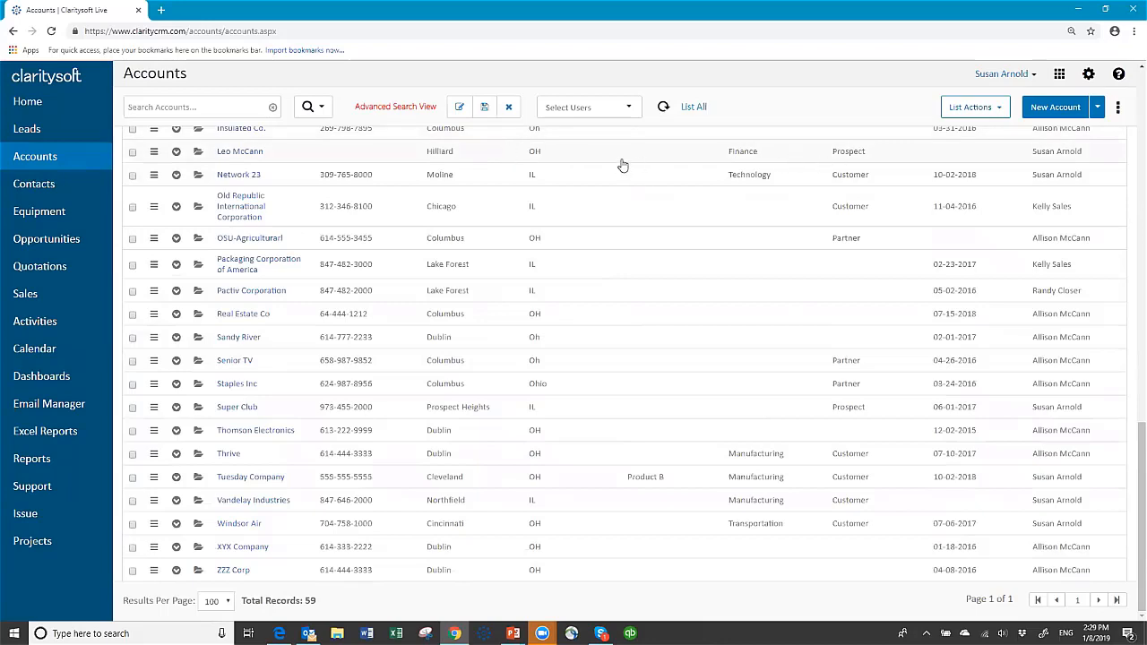
pyautogui.scroll(8, 620, 165)
pyautogui.scroll(5, 622, 165)
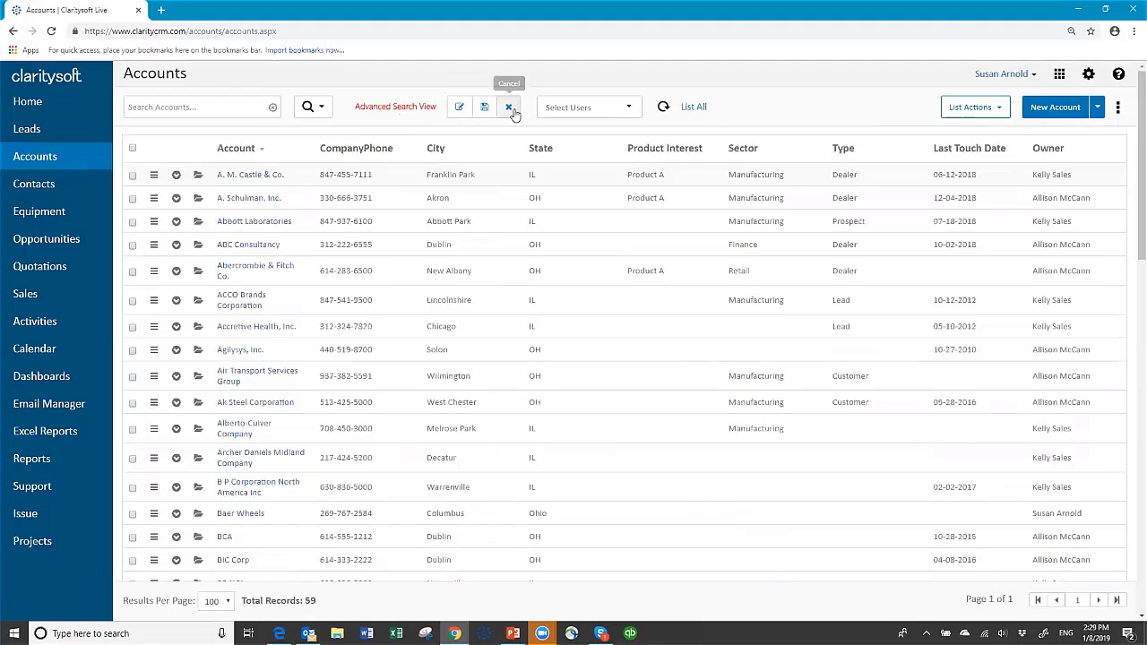
# Cancel the advanced search and quick-search accounts for 'glob', leaving 3 matches.
pyautogui.click(509, 108)
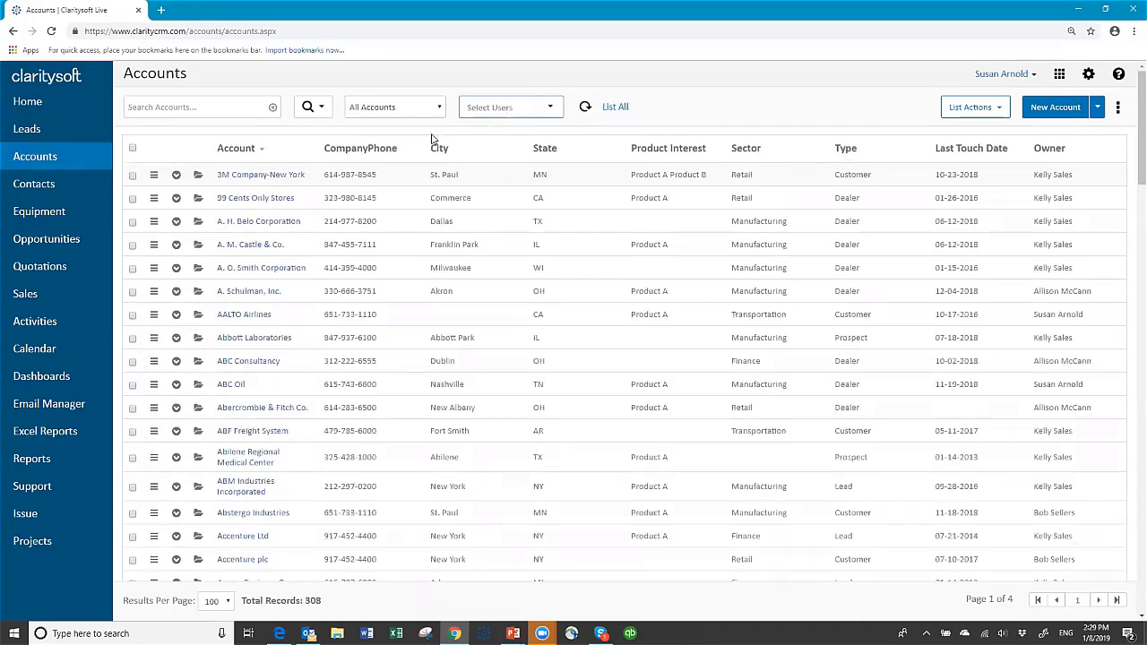
pyautogui.click(204, 106)
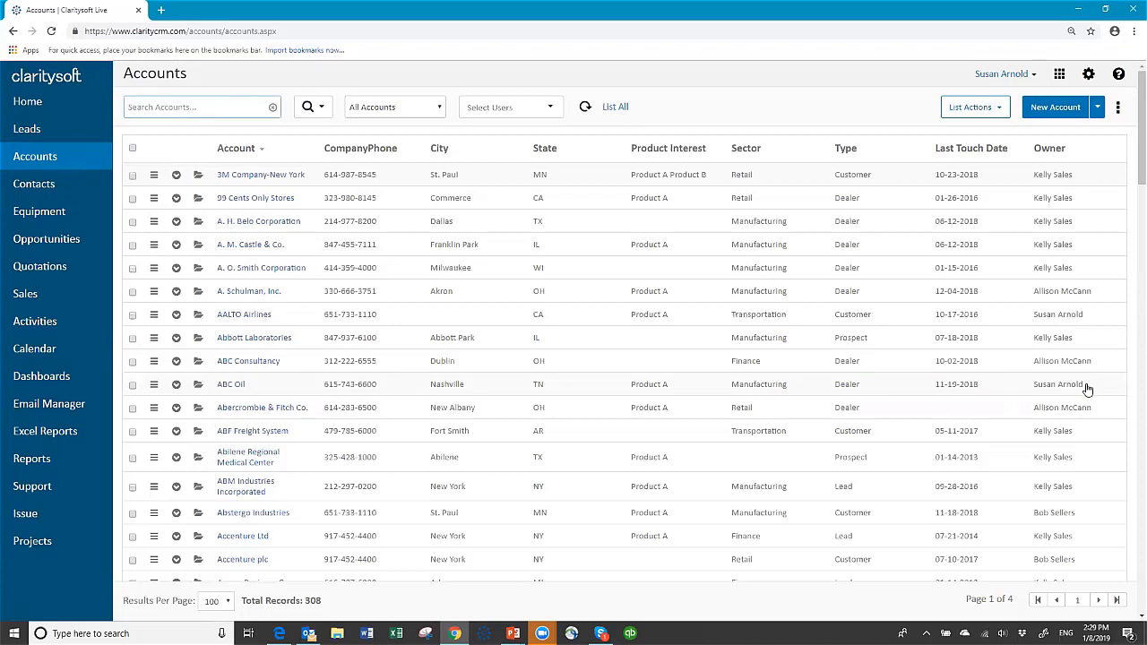
pyautogui.write('glob')
pyautogui.press('Return')
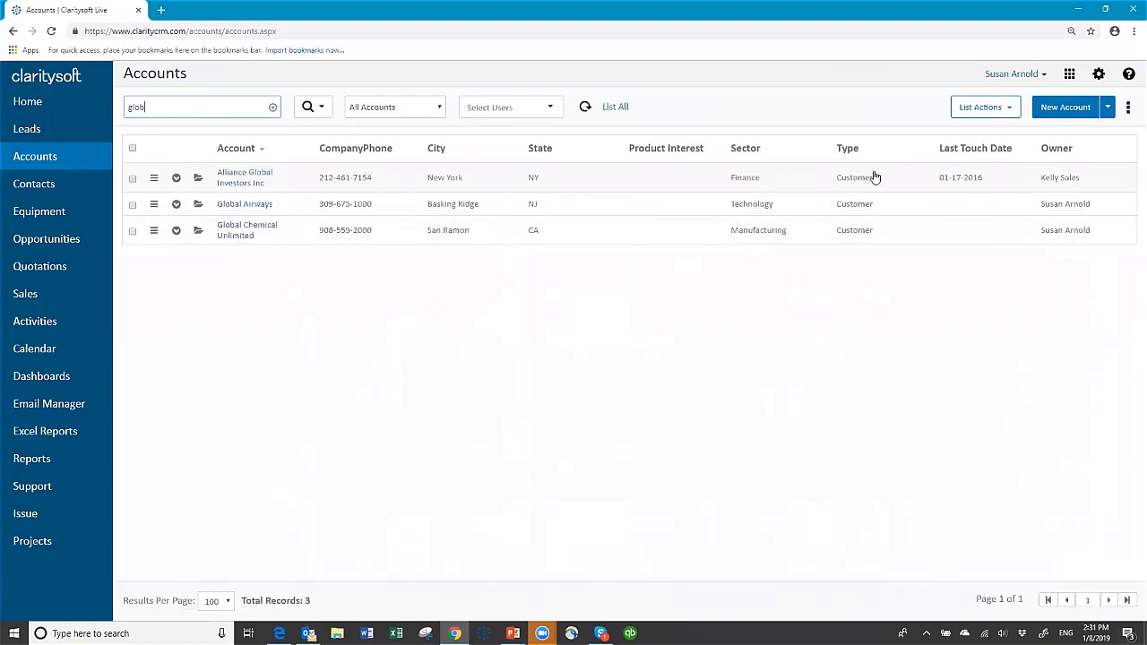
# Clear the quick search and filter the accounts to a single owner.
pyautogui.click(272, 109)
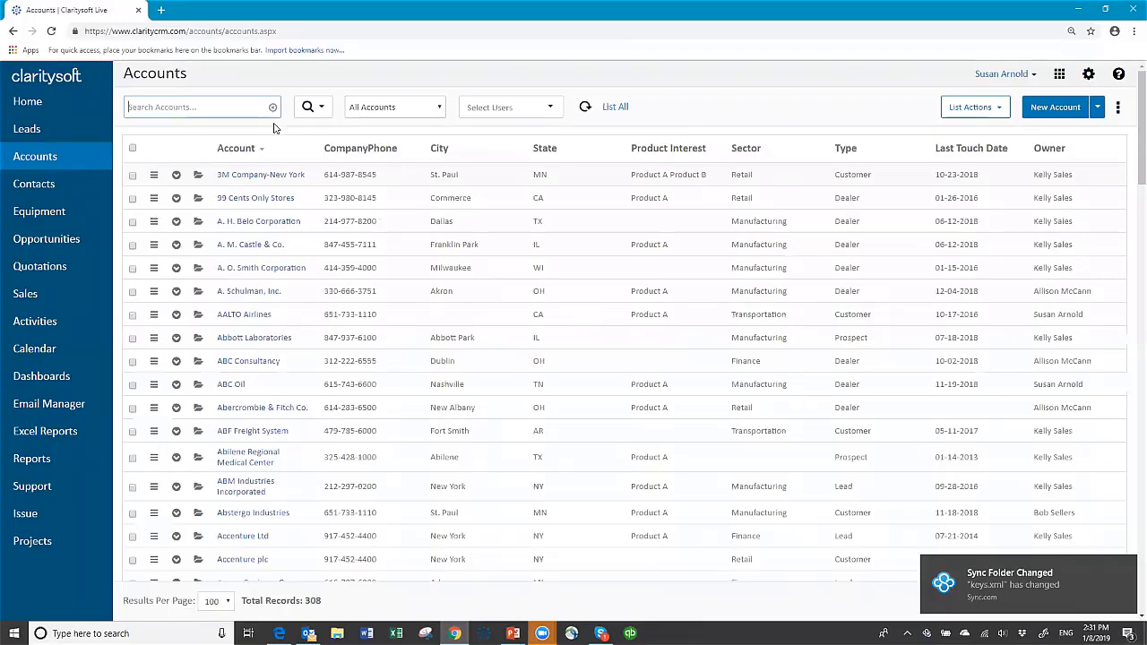
pyautogui.click(550, 107)
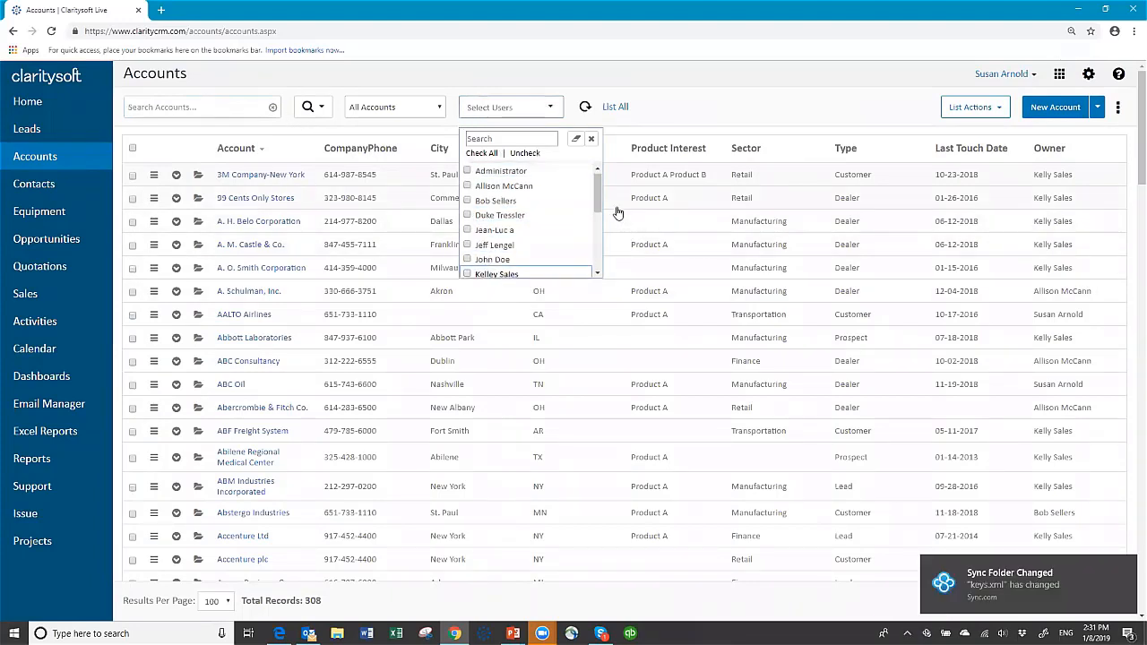
pyautogui.scroll(-5, 464, 249)
pyautogui.click(466, 243)
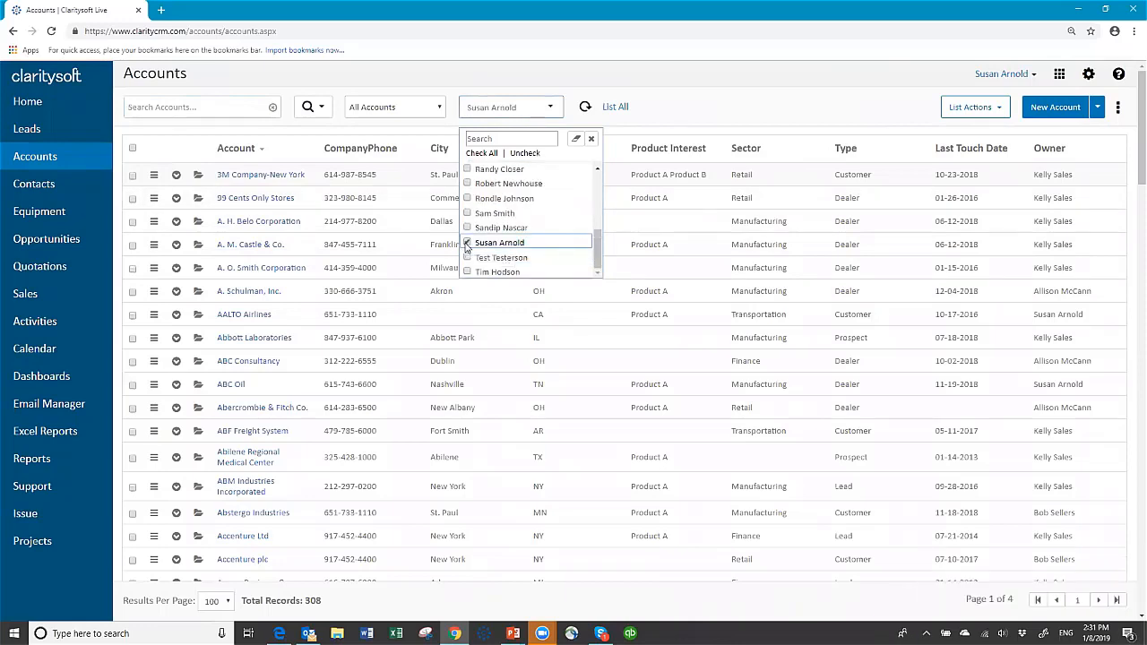
pyautogui.click(714, 108)
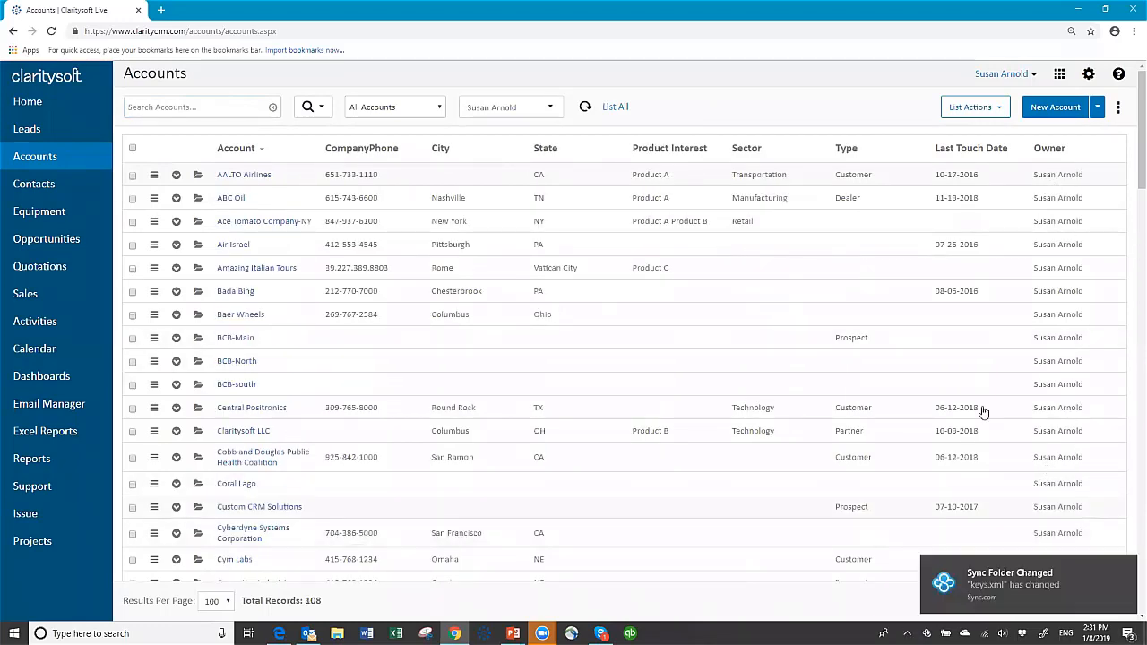
# Tick every owner in the filter again to show all 308 accounts.
pyautogui.click(555, 109)
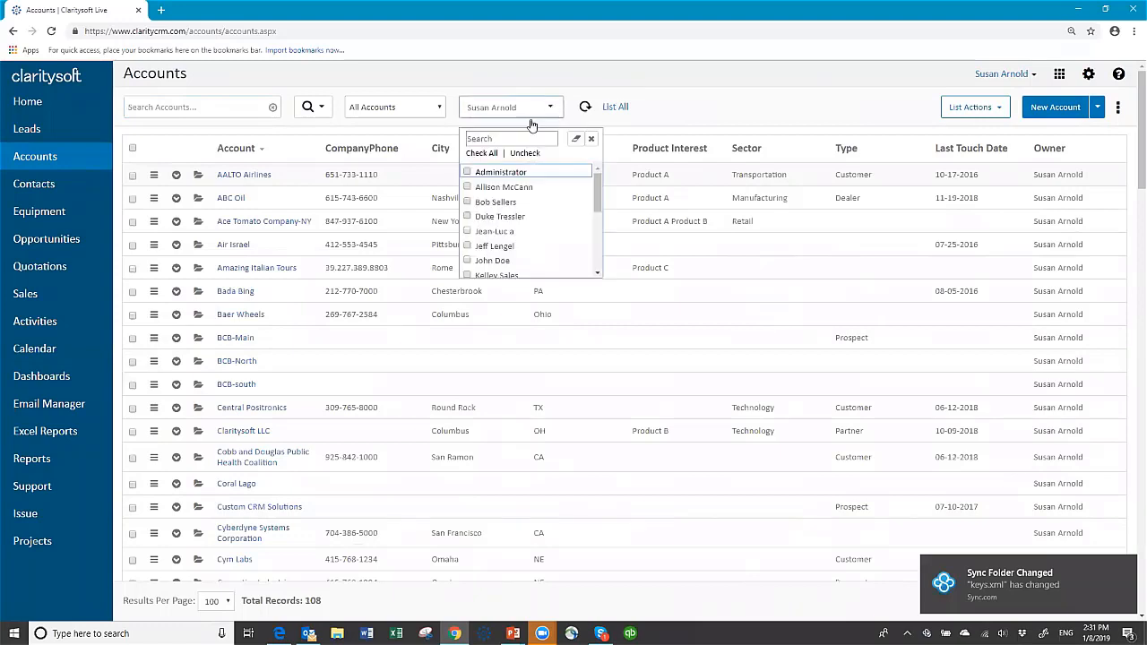
pyautogui.click(480, 154)
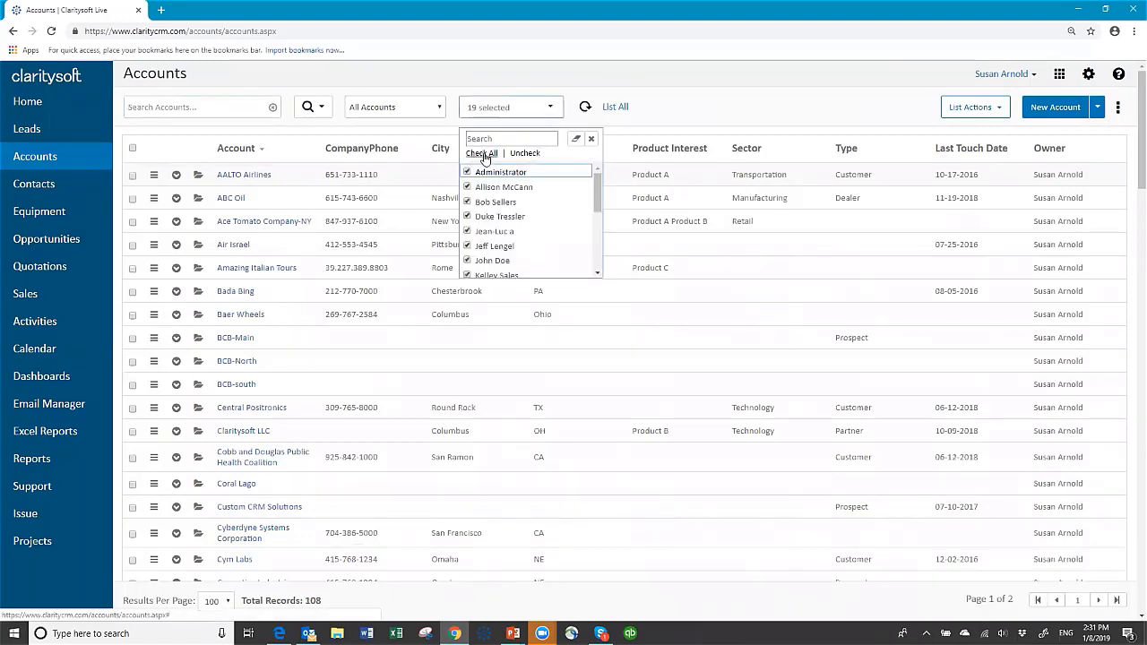
pyautogui.click(609, 109)
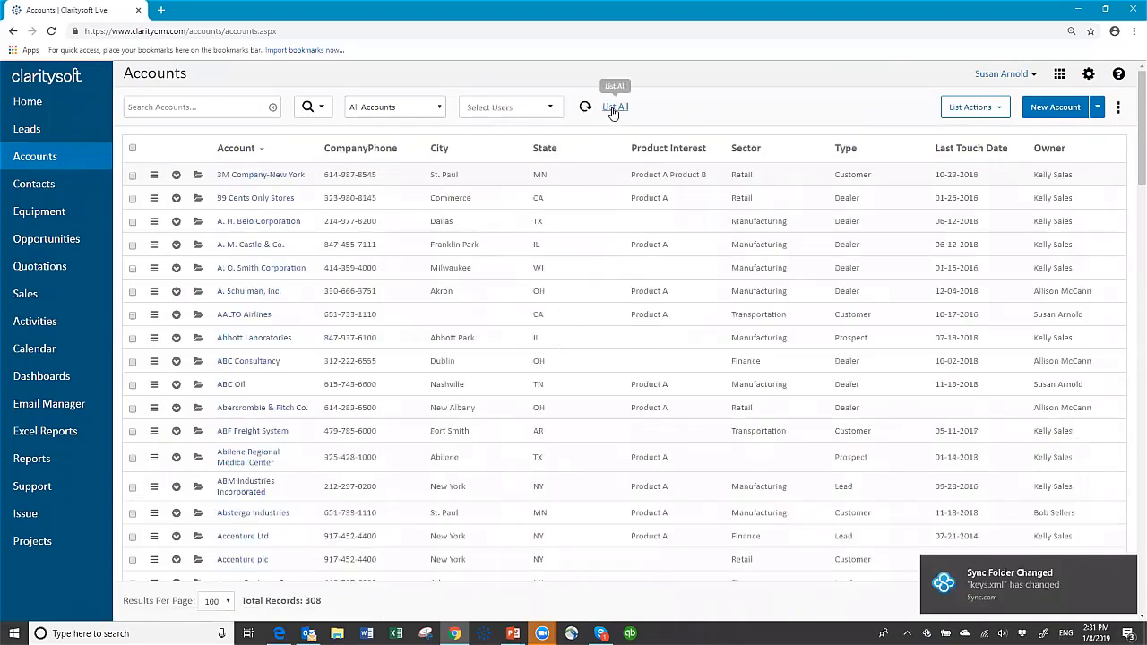
# Reload all accounts, then switch to the Manufacturing Prospects view of 7 accounts.
pyautogui.click(612, 109)
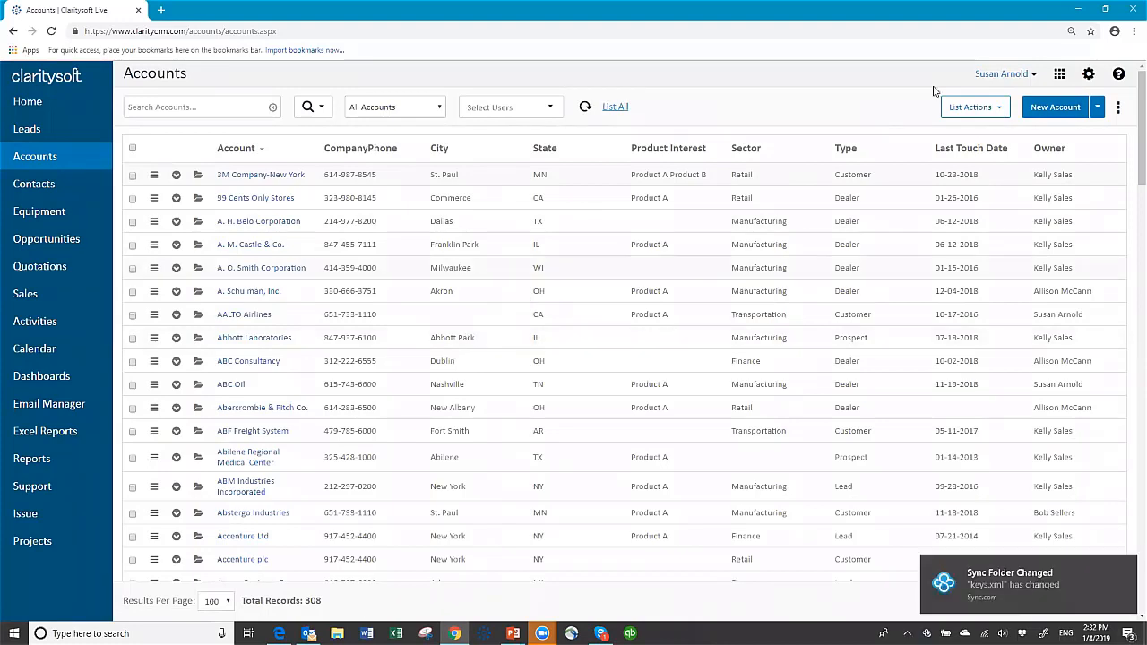
pyautogui.click(1002, 108)
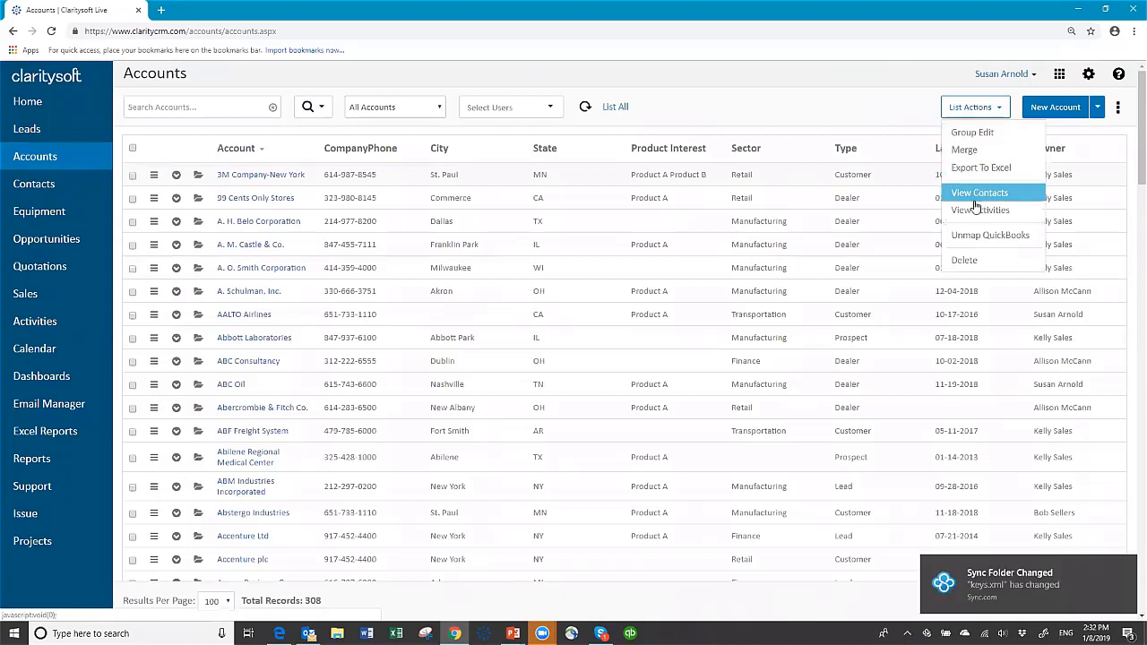
pyautogui.click(890, 108)
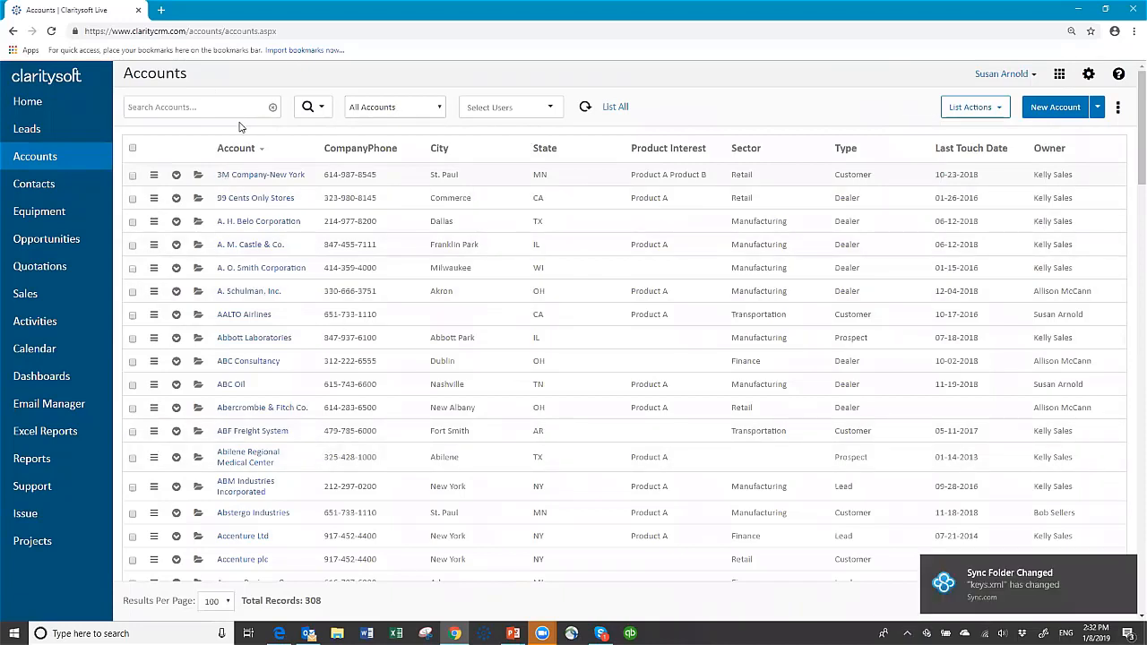
pyautogui.click(439, 110)
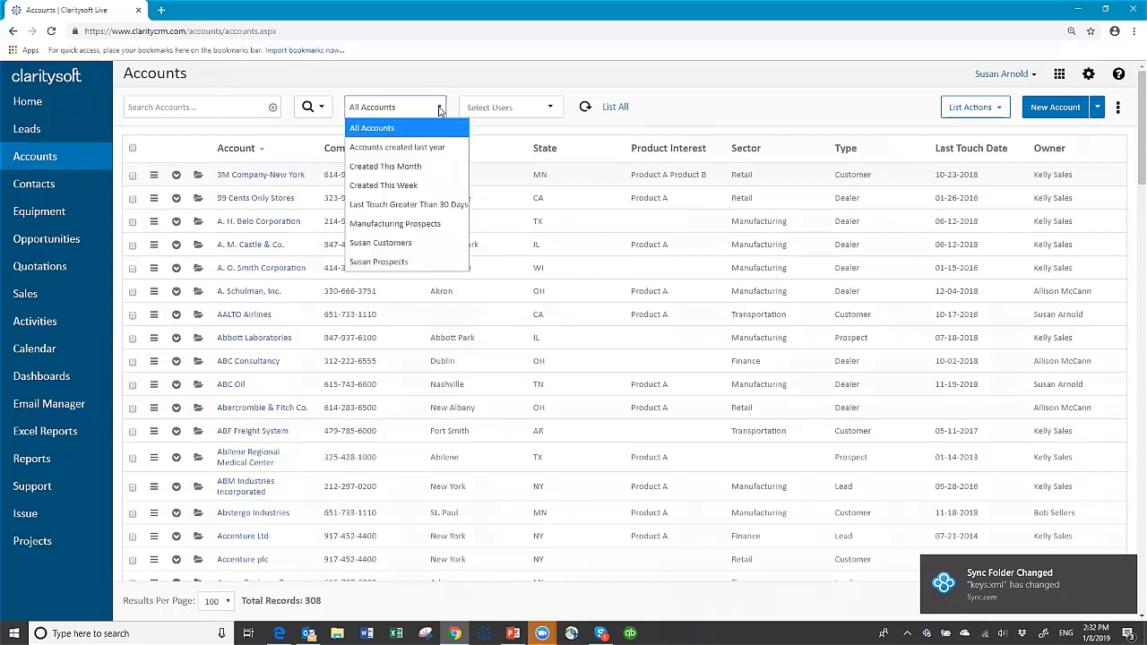
pyautogui.click(421, 224)
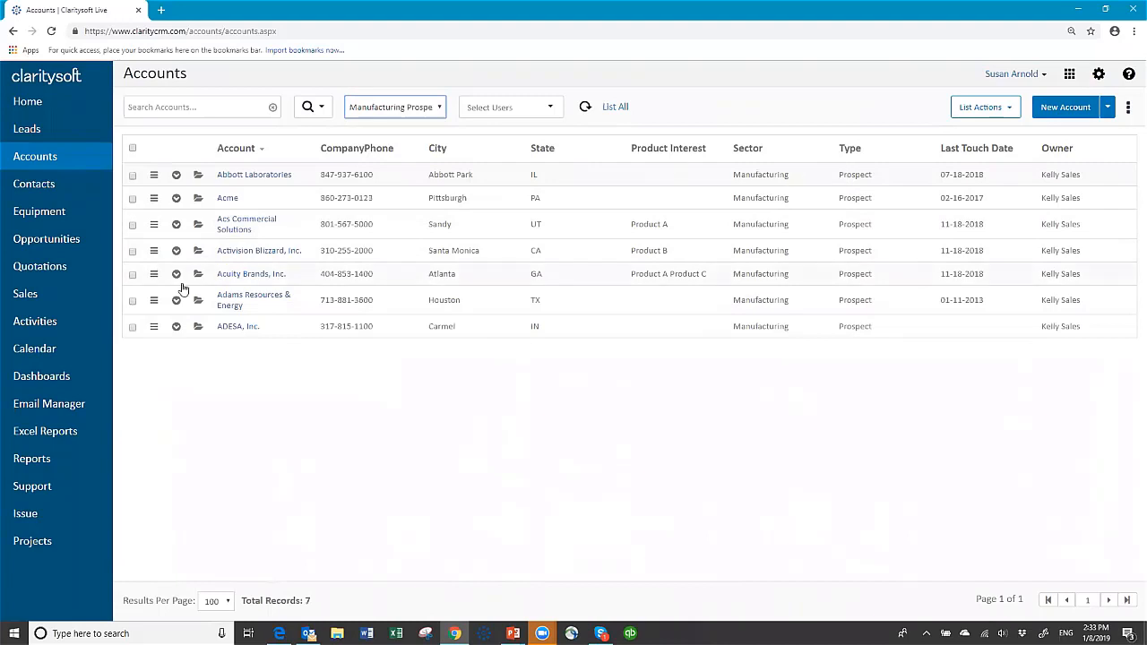
# Select all seven Manufacturing Prospects accounts and view their 16 contacts.
pyautogui.click(131, 148)
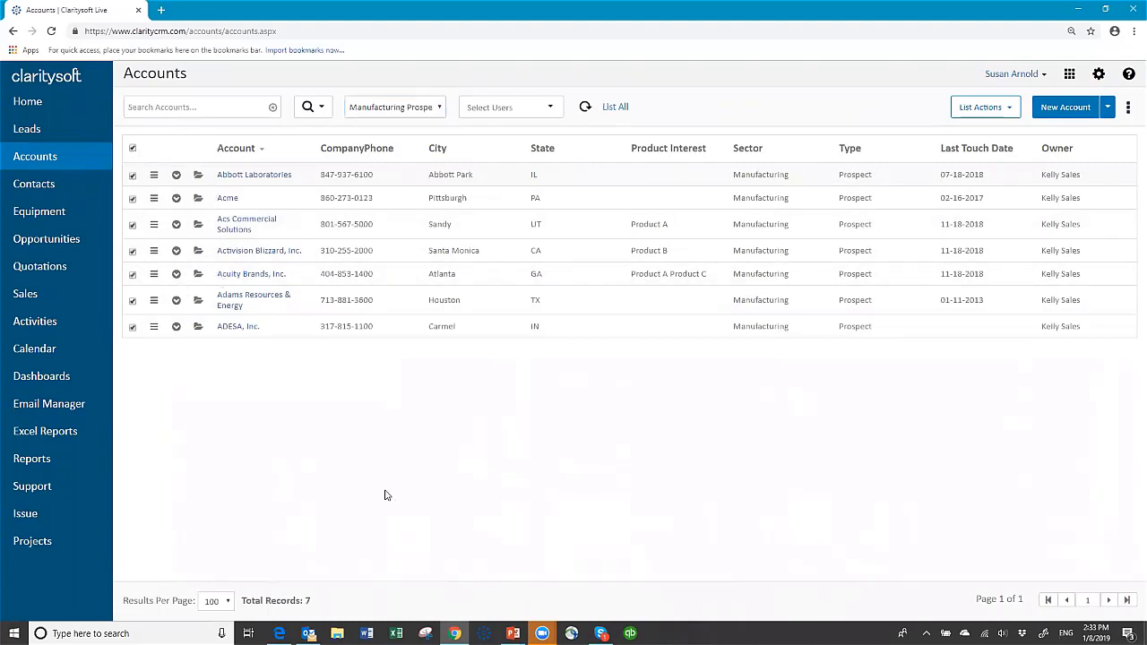
pyautogui.click(1005, 107)
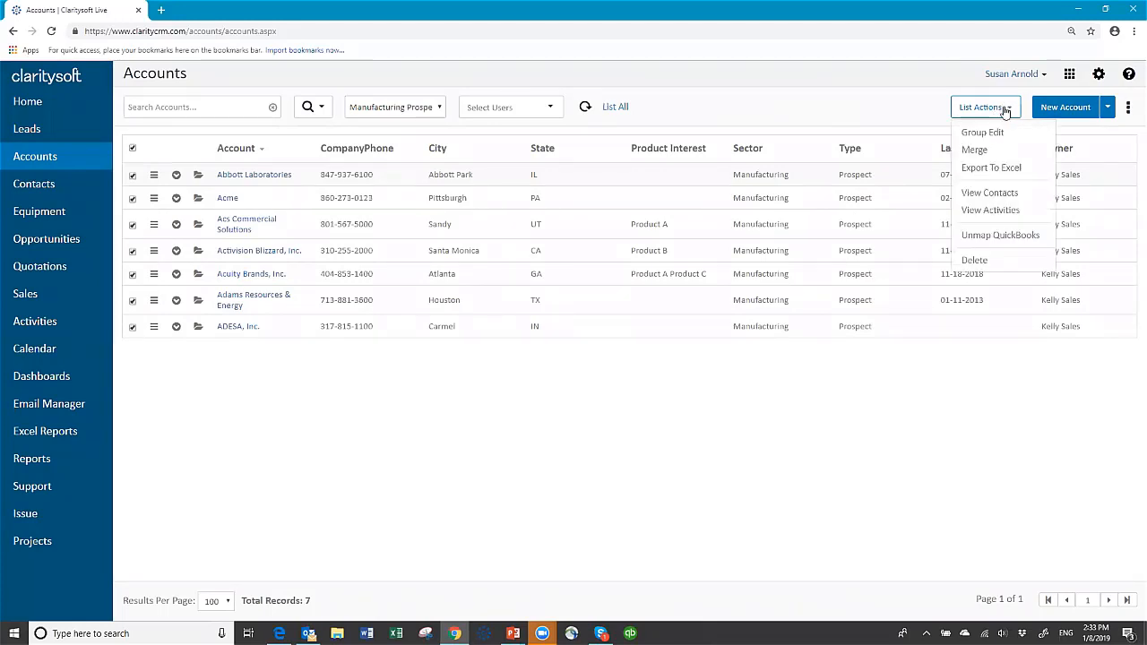
pyautogui.click(989, 194)
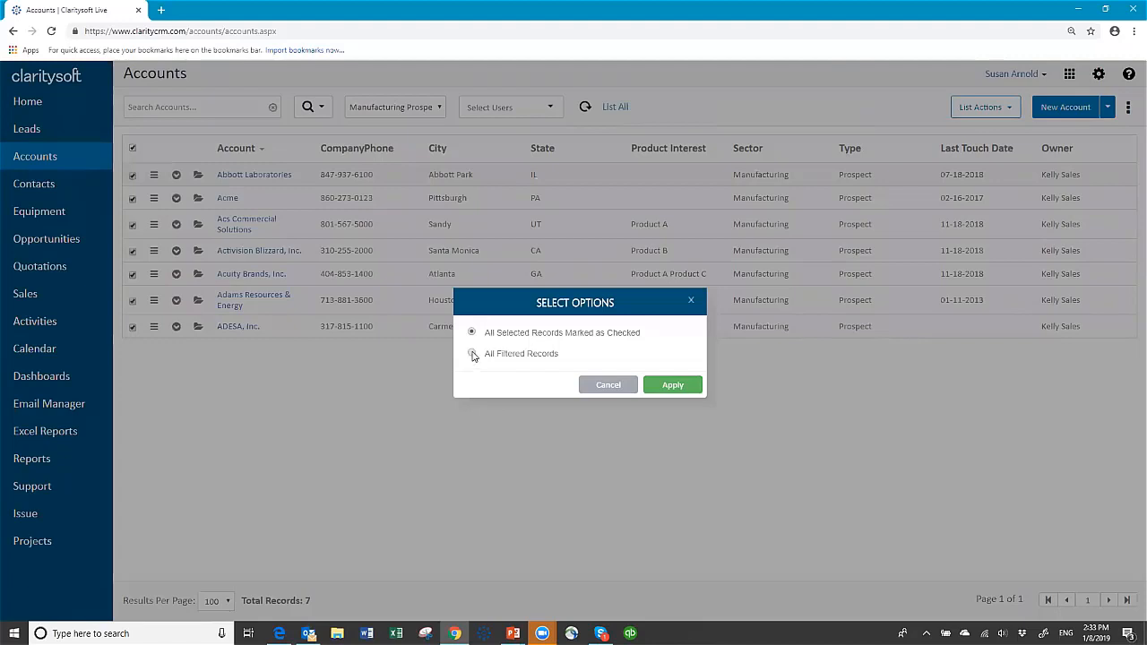
pyautogui.click(673, 386)
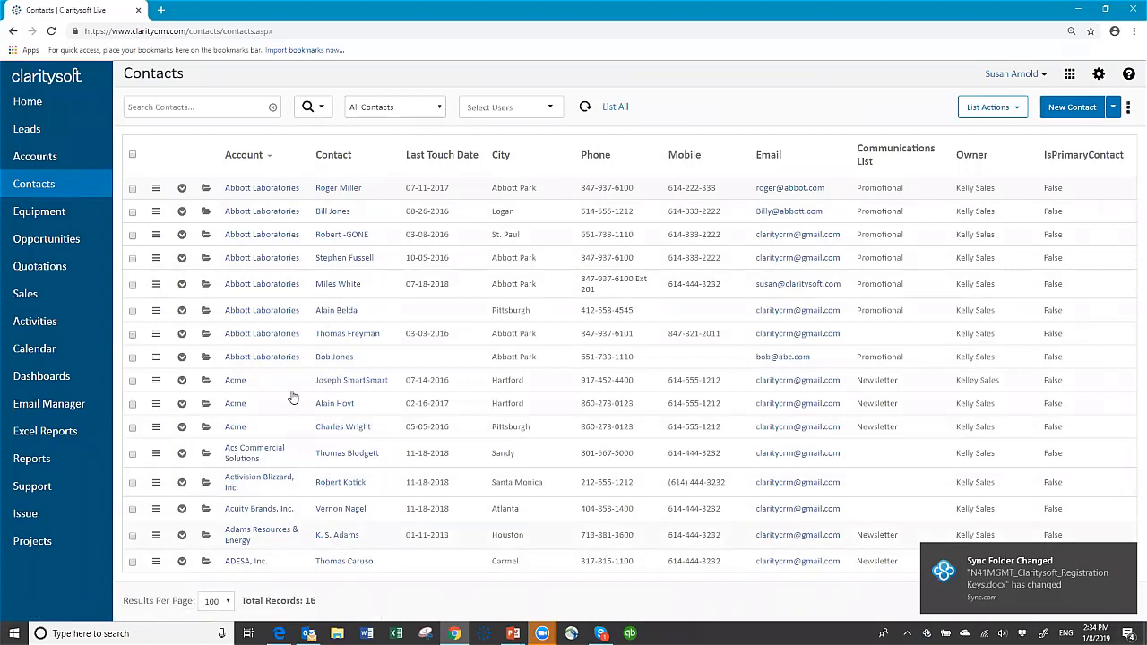
# Check all 16 contacts and bring up the List Actions bulk menu.
pyautogui.click(132, 156)
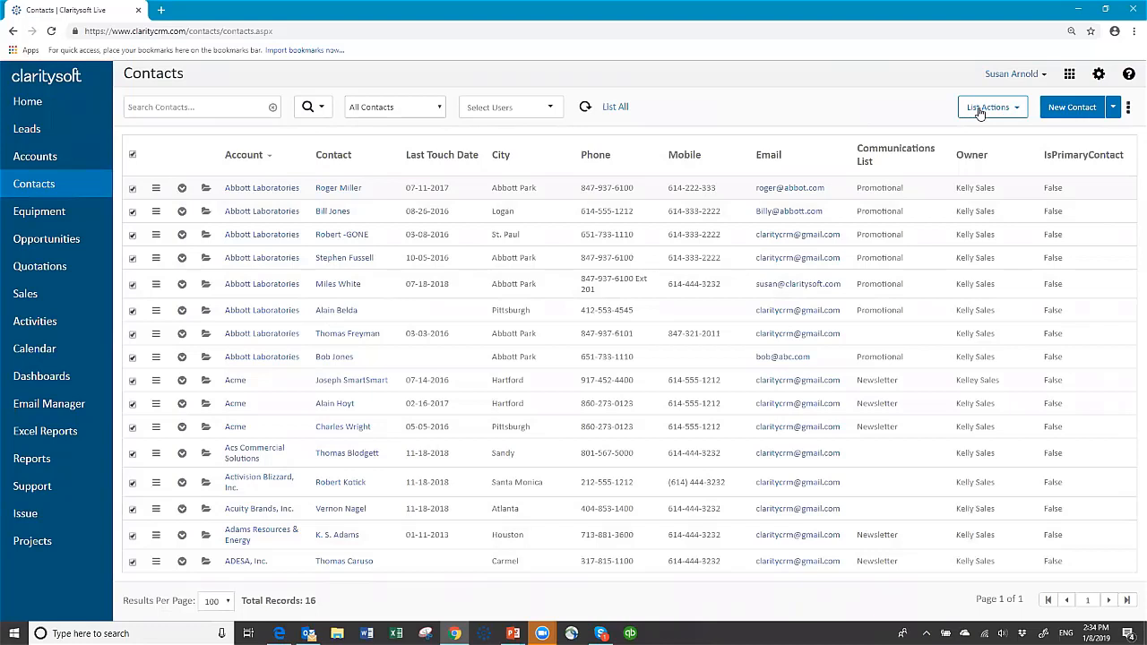
pyautogui.click(1019, 110)
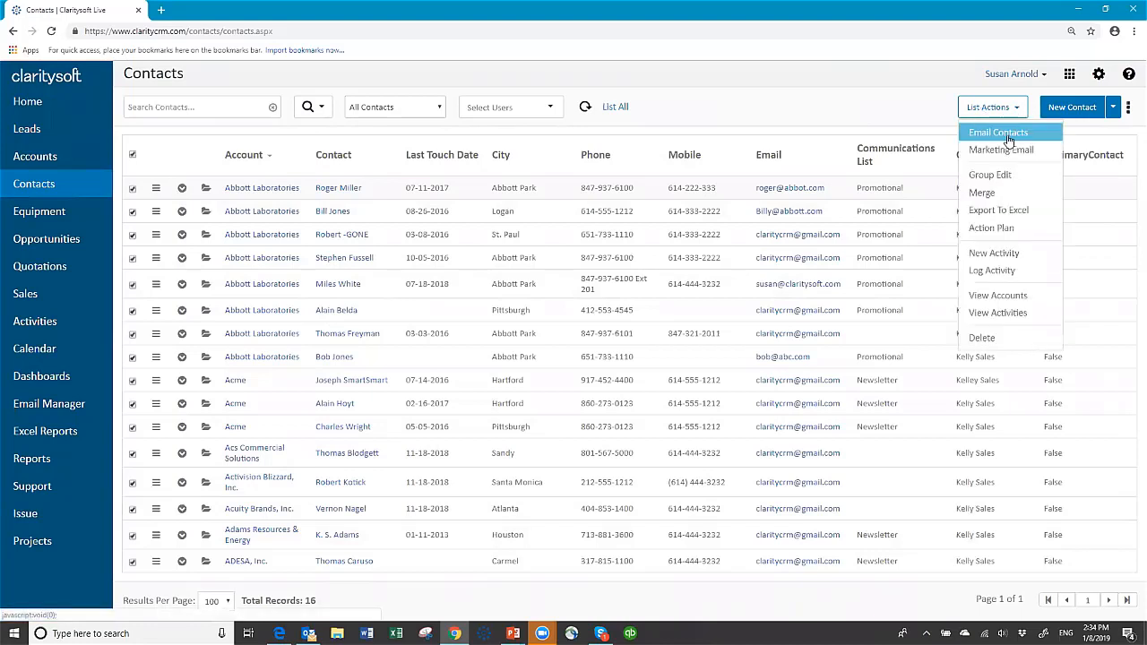
# Start an Email Contacts message addressed to all records marked as checked.
pyautogui.click(1008, 137)
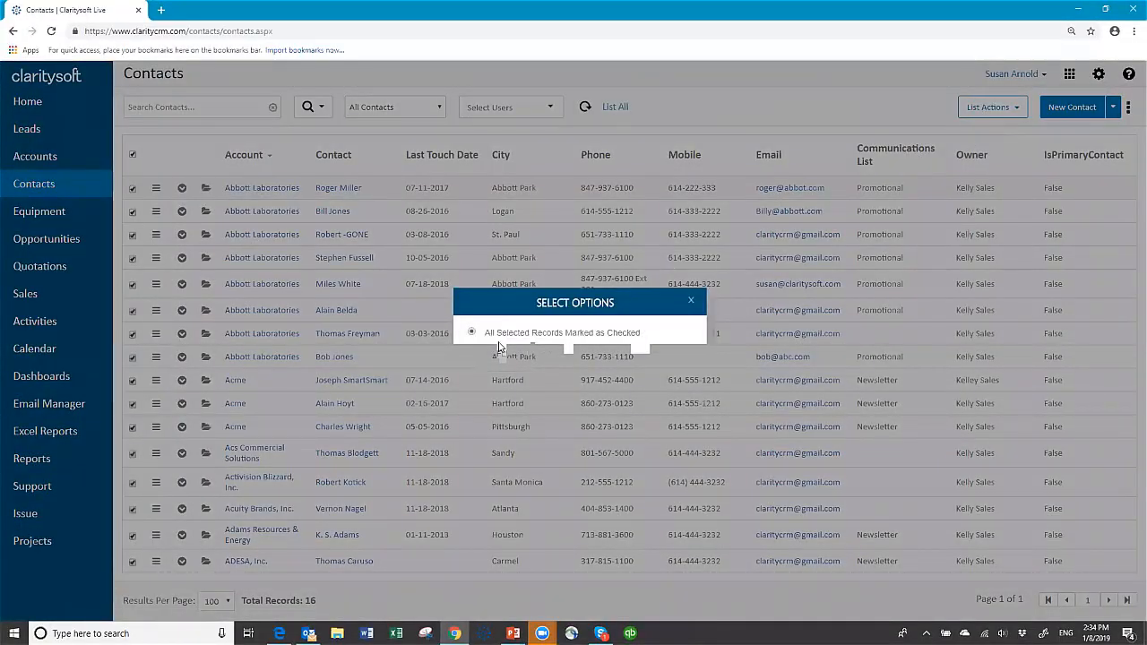
pyautogui.click(499, 345)
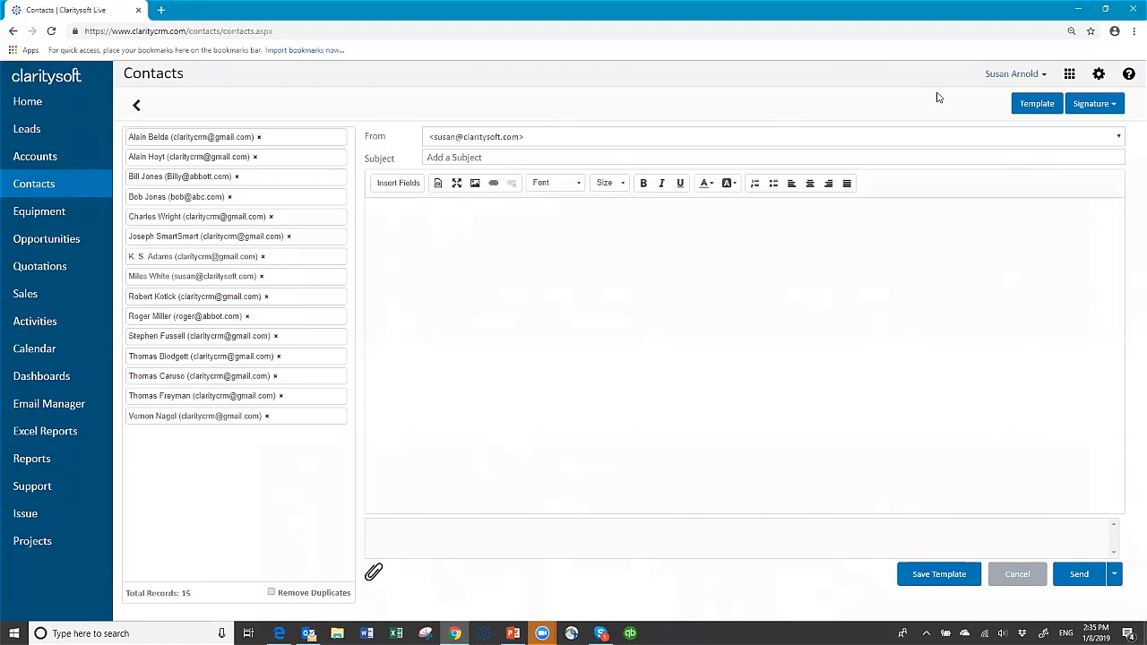
# Begin the email body with 'Hello' followed by the First Name merge field.
pyautogui.click(418, 219)
pyautogui.write('Hello')
pyautogui.click(397, 184)
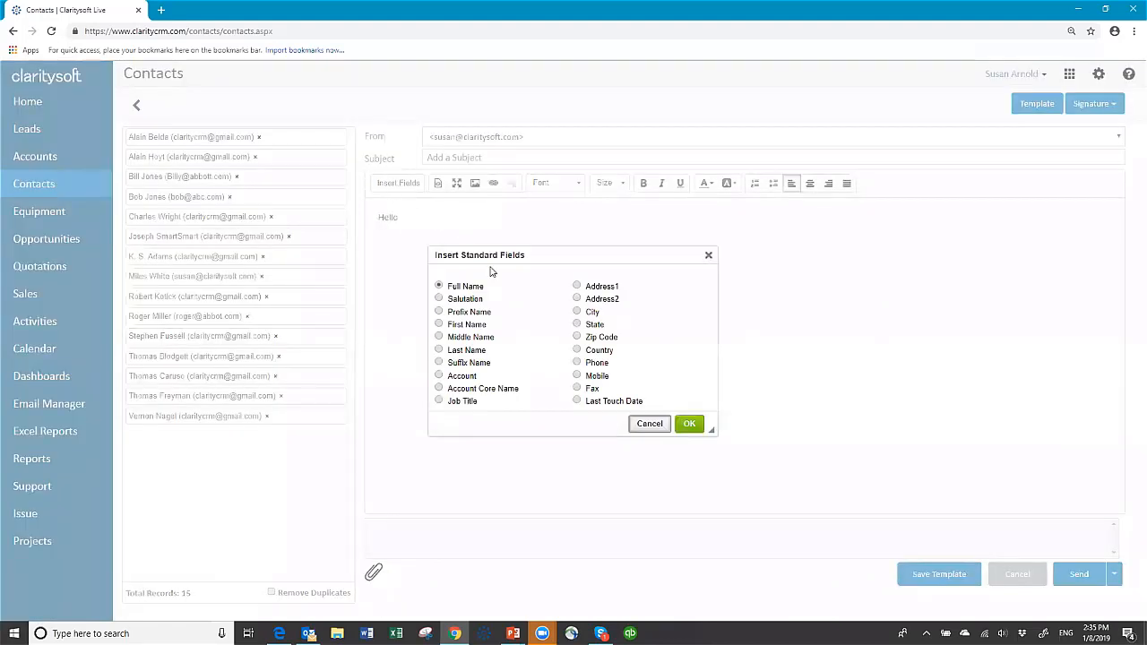
pyautogui.click(439, 324)
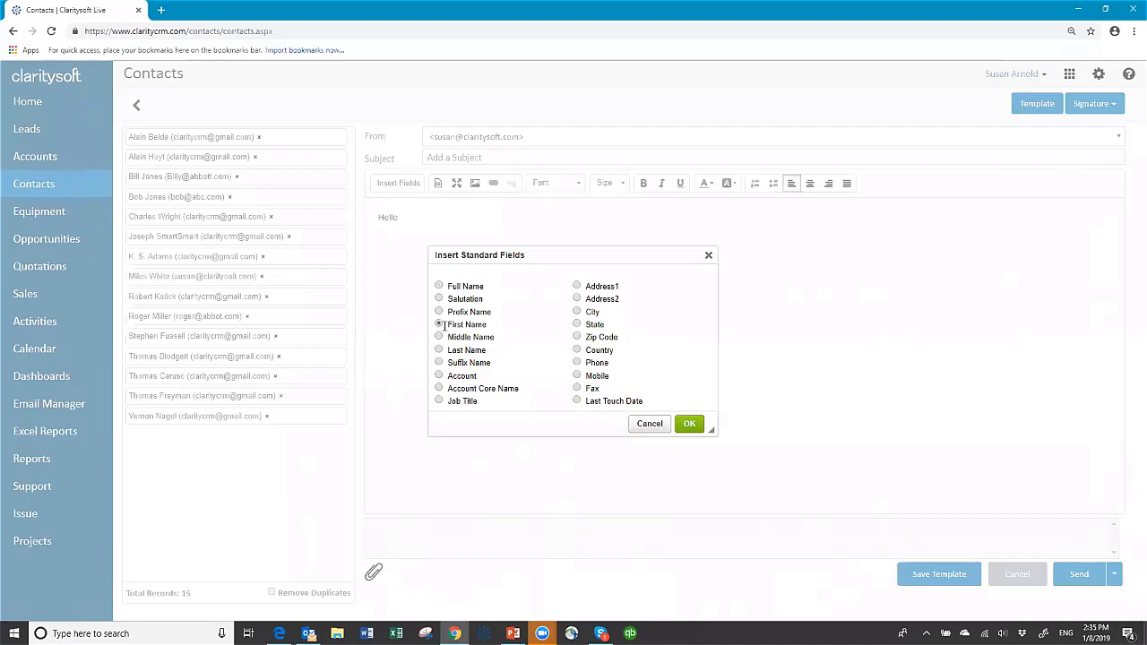
pyautogui.click(687, 423)
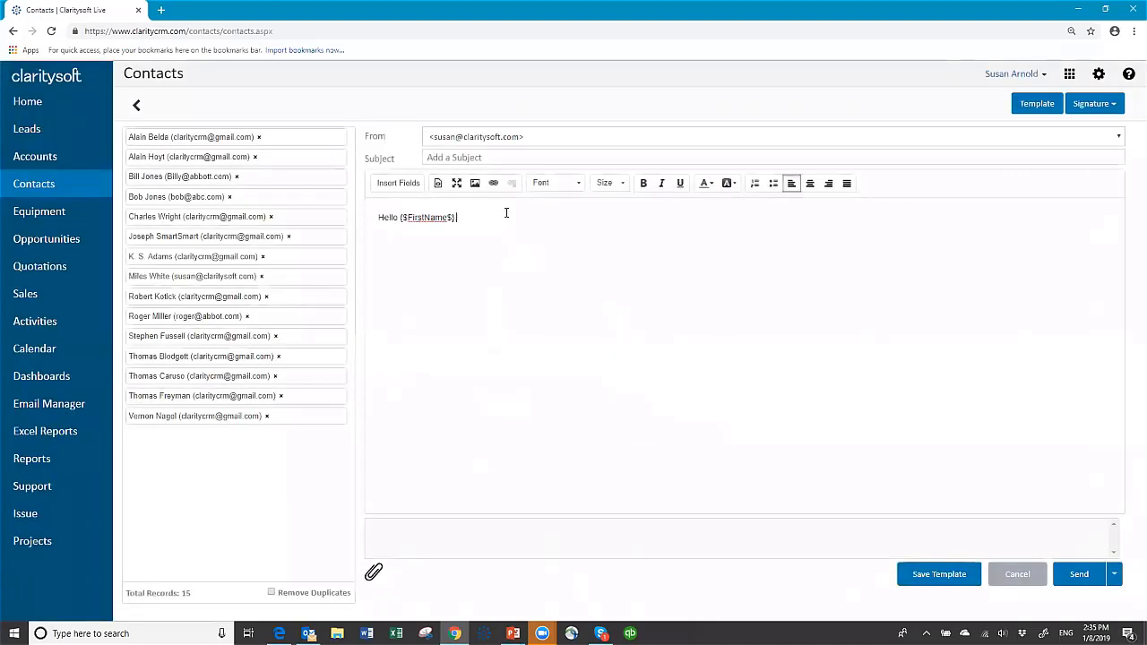
# Add a line of sample text below the greeting and insert the CS signature.
pyautogui.press('Return')
pyautogui.write('adjf aksf ask das fkas jaskf jks')
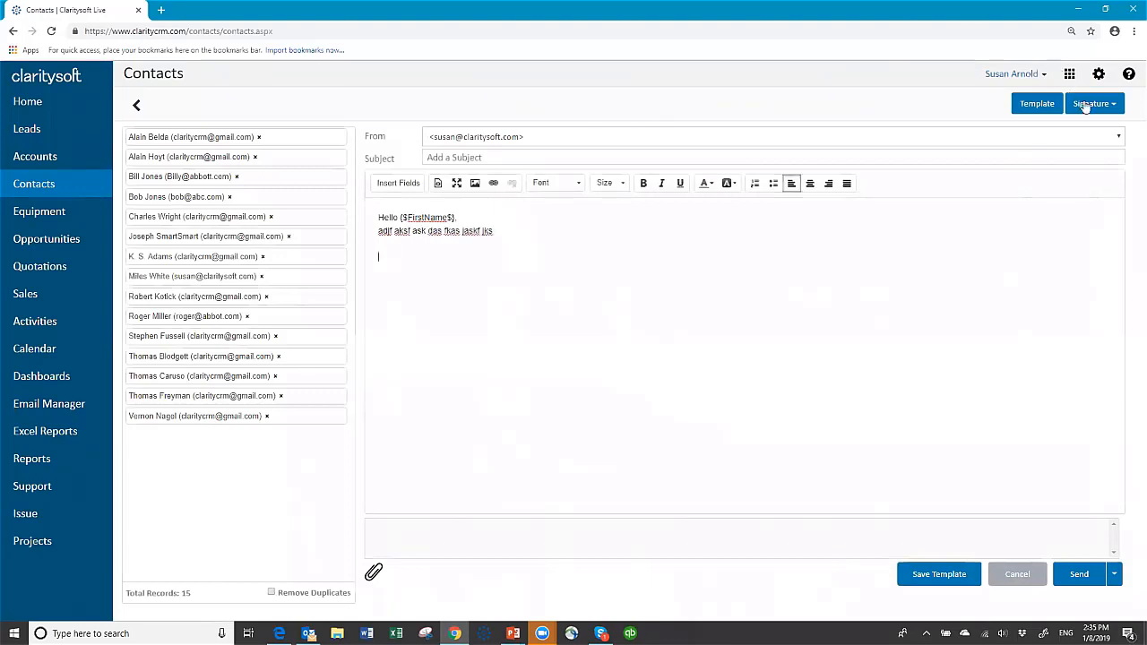
pyautogui.click(1116, 105)
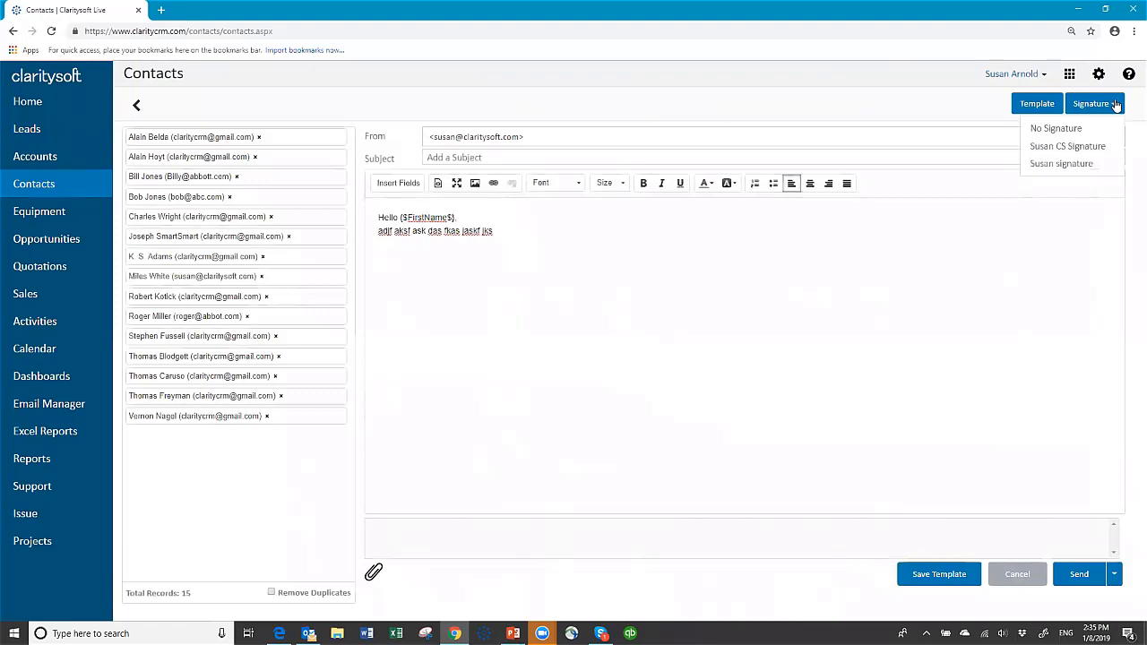
pyautogui.click(1068, 146)
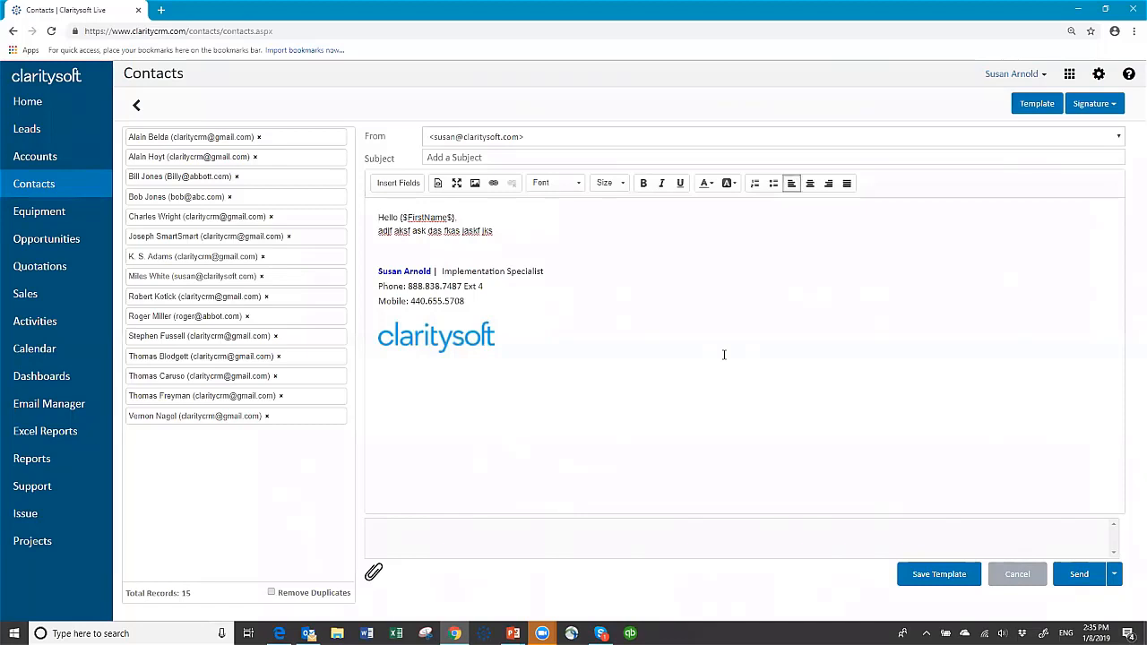
pyautogui.click(492, 157)
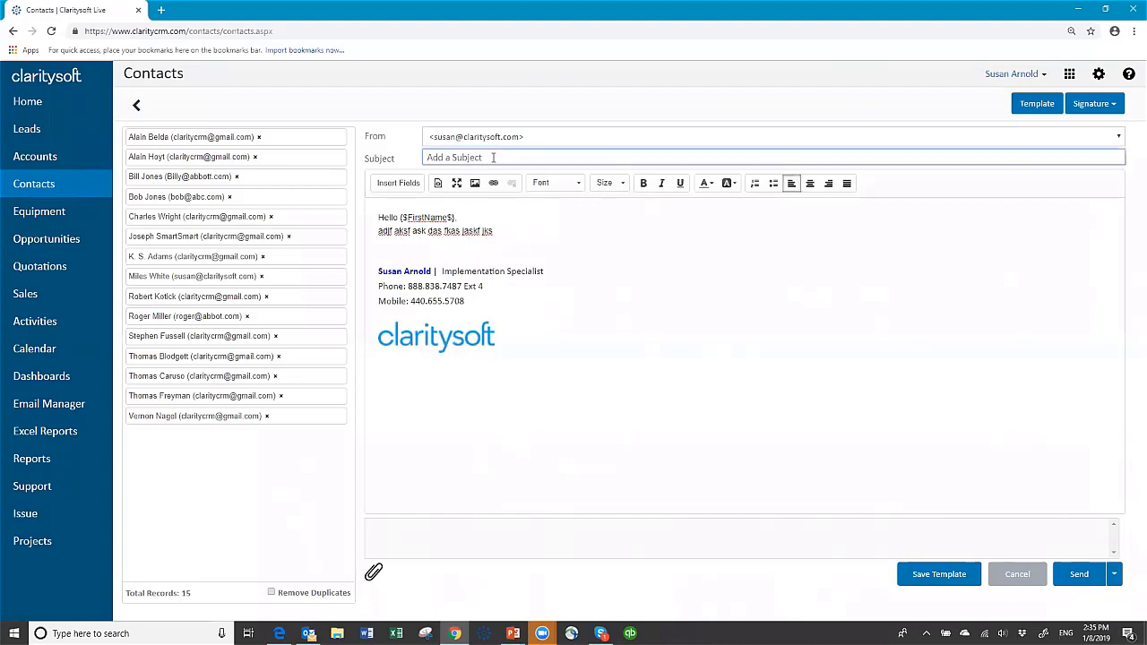
# Enter the subject 'Hello', apply the Travel places template, then cancel the unsent email.
pyautogui.write('Hello')
pyautogui.click(1027, 106)
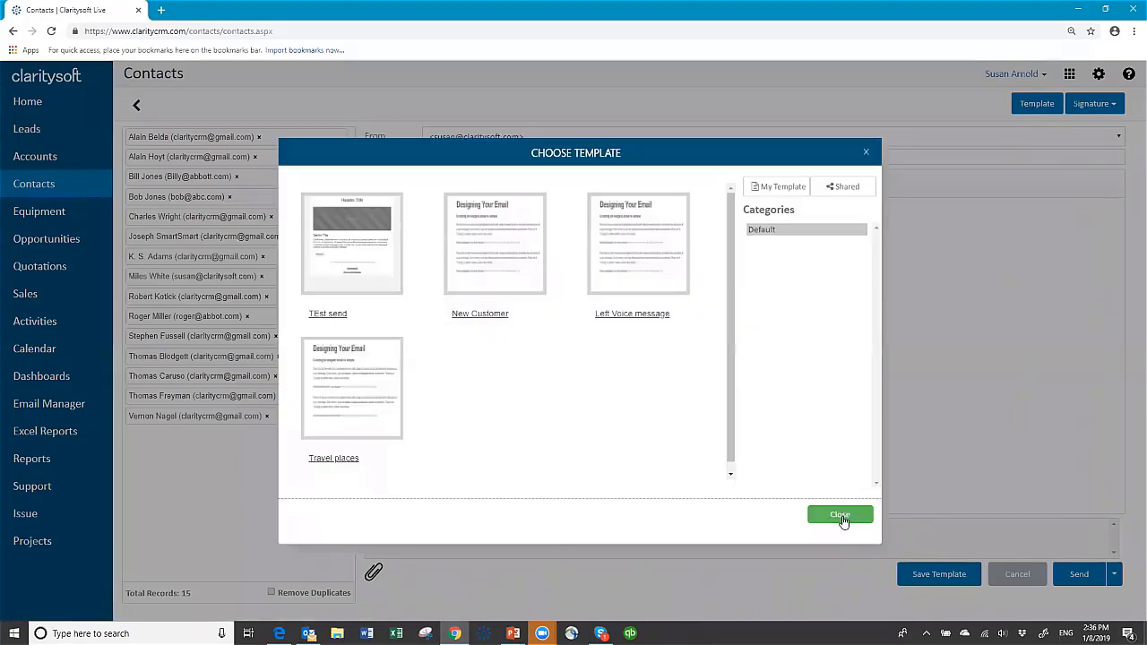
pyautogui.click(350, 391)
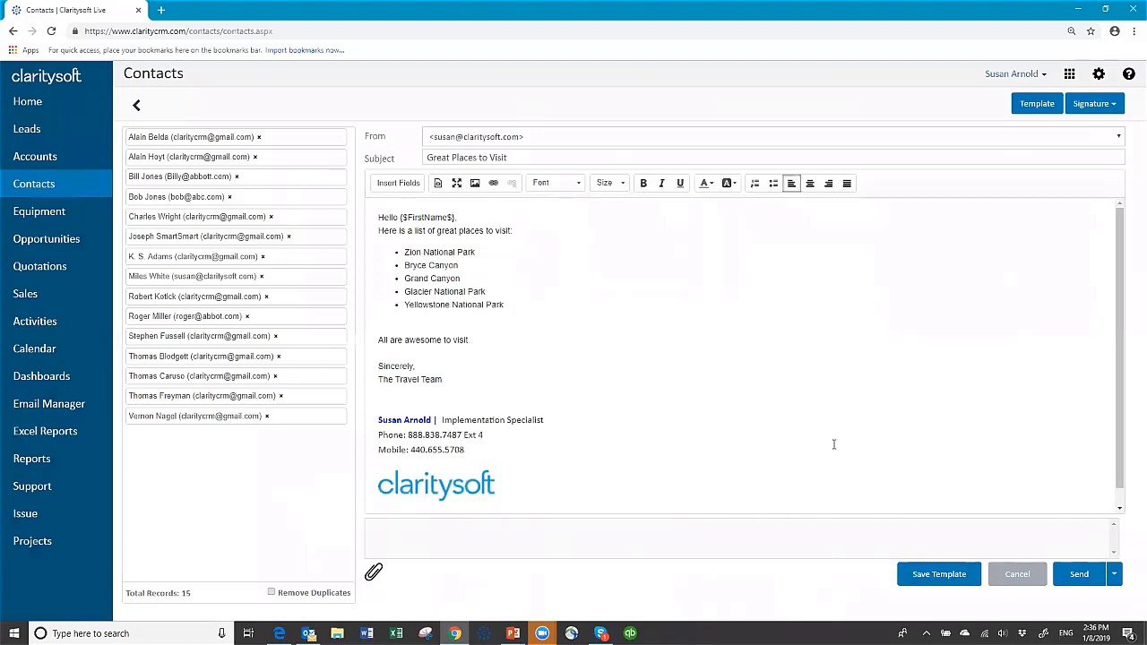
pyautogui.click(1021, 575)
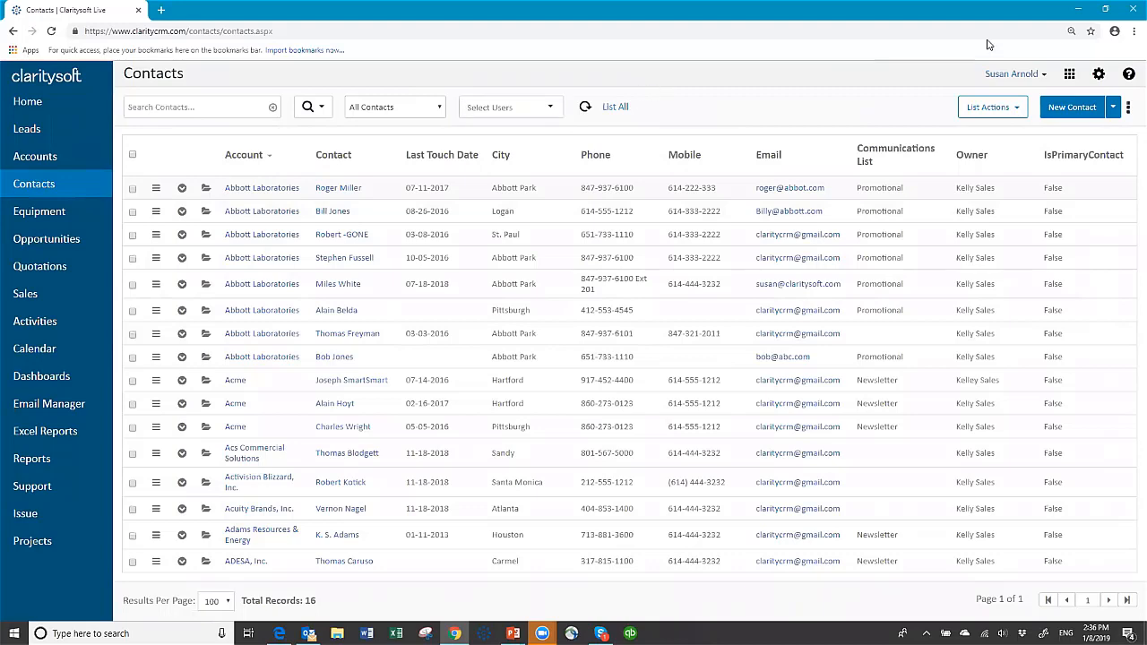
pyautogui.click(1099, 76)
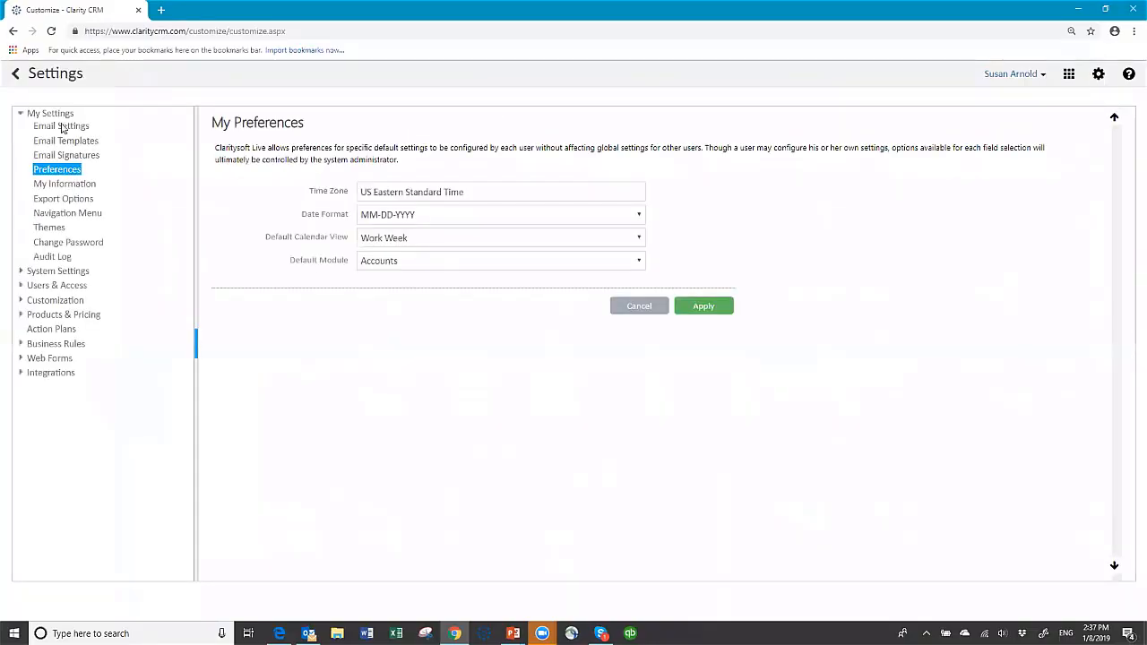
pyautogui.click(71, 144)
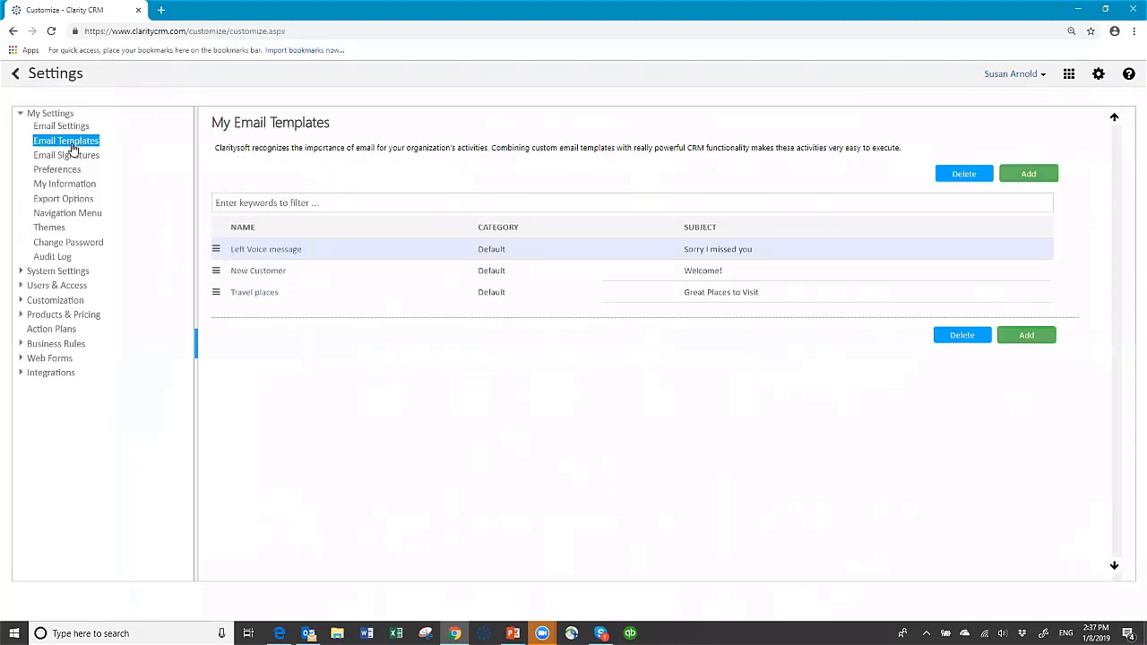
pyautogui.click(70, 157)
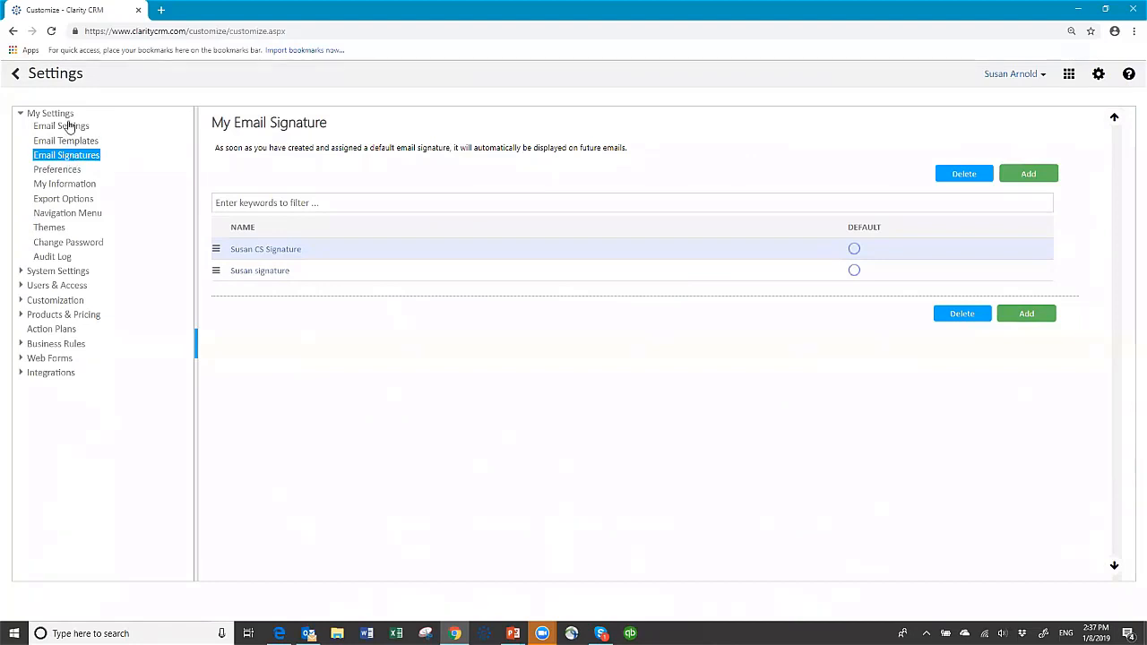
pyautogui.click(18, 80)
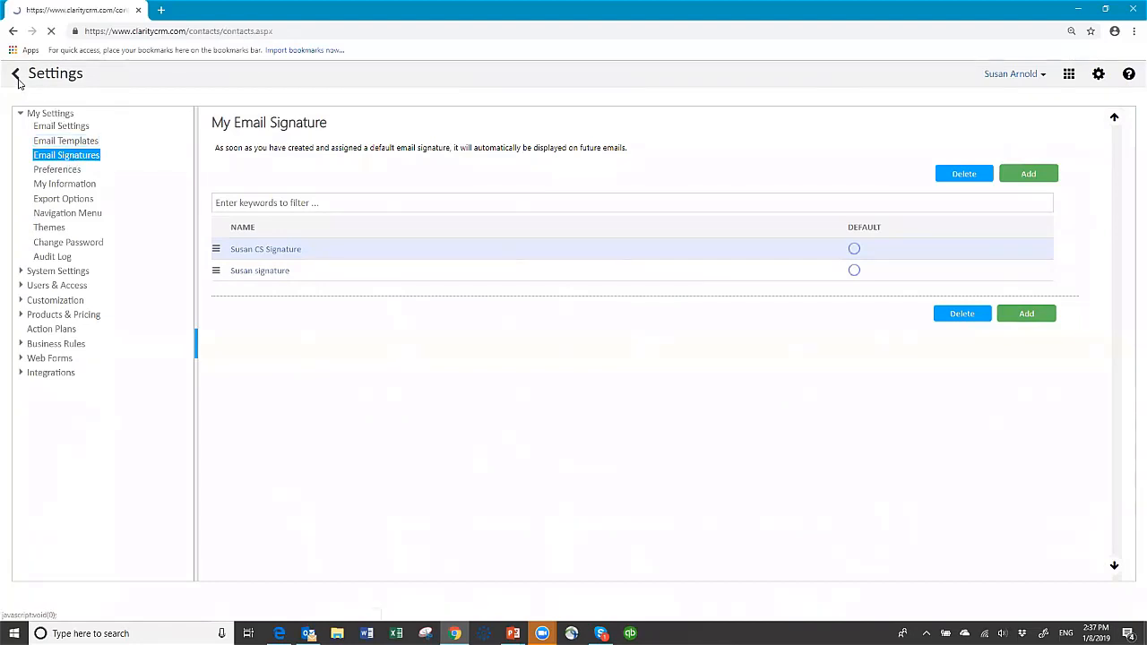
pyautogui.click(1130, 75)
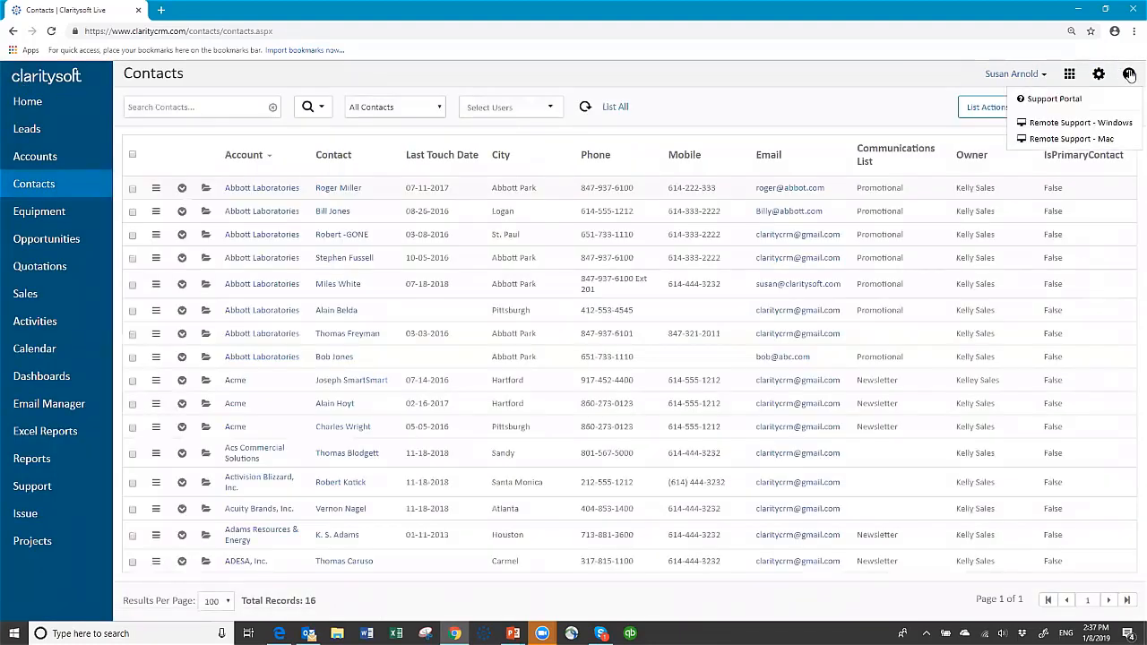
pyautogui.click(1048, 100)
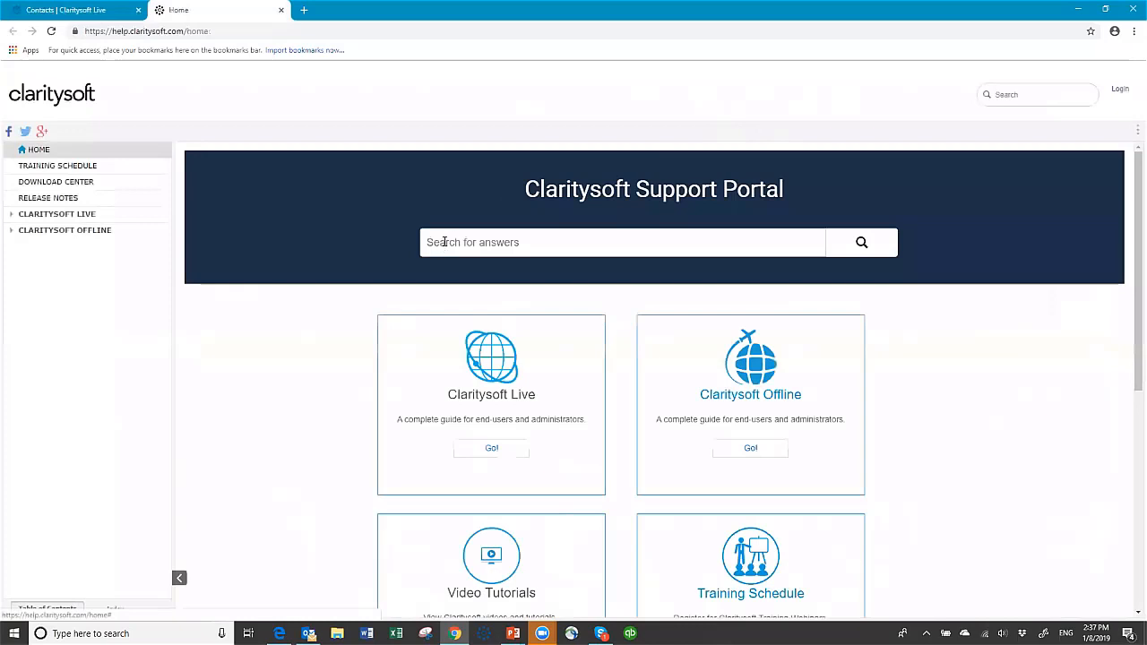
pyautogui.scroll(-3, 491, 410)
pyautogui.scroll(3, 492, 409)
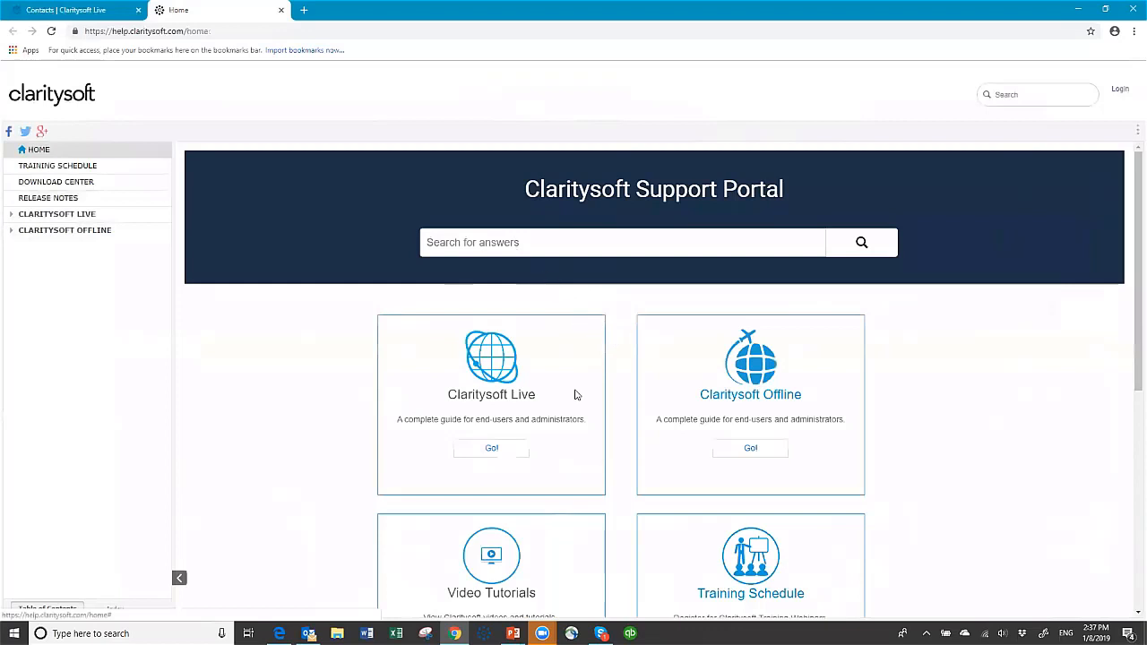
pyautogui.scroll(-1, 557, 382)
pyautogui.scroll(-2, 556, 381)
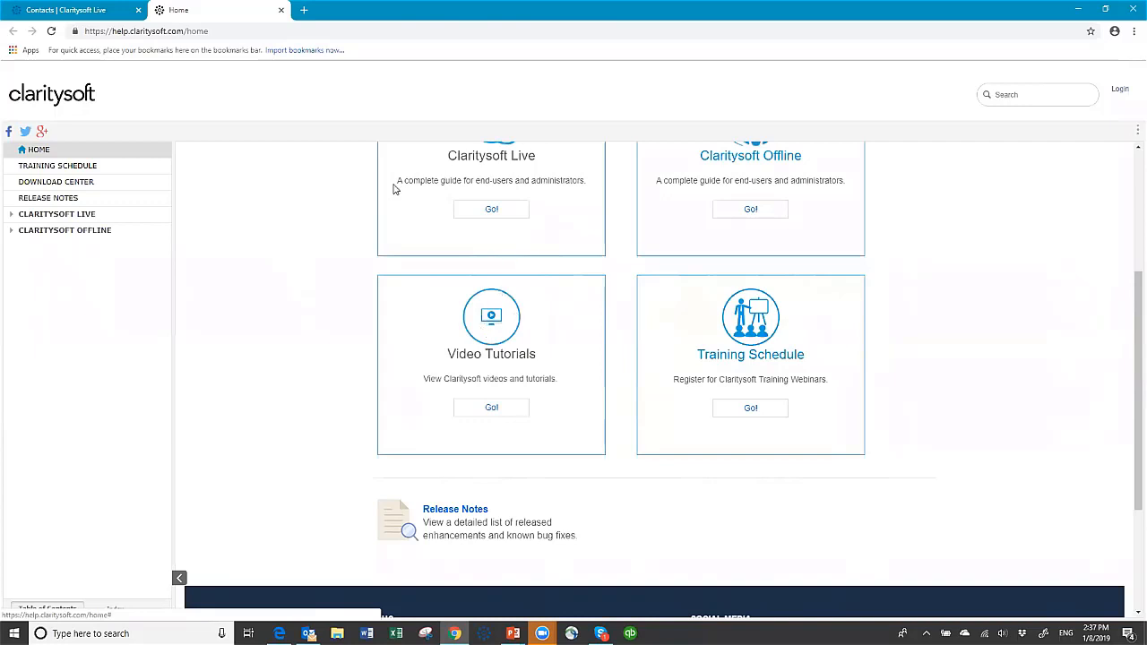
pyautogui.scroll(3, 400, 187)
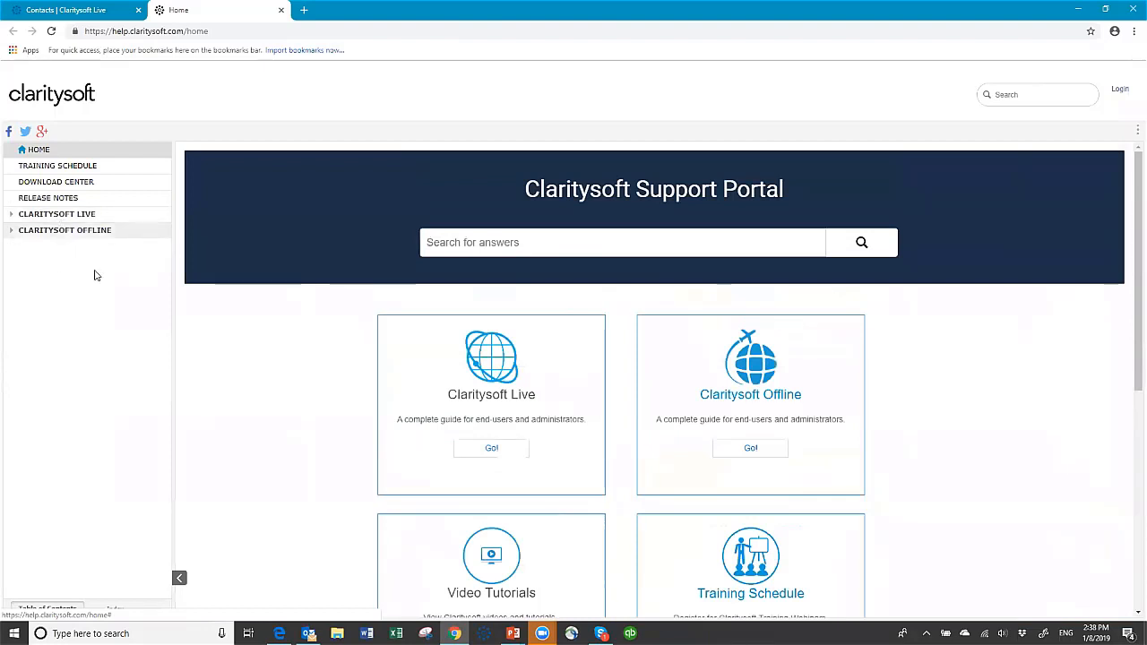
pyautogui.click(281, 11)
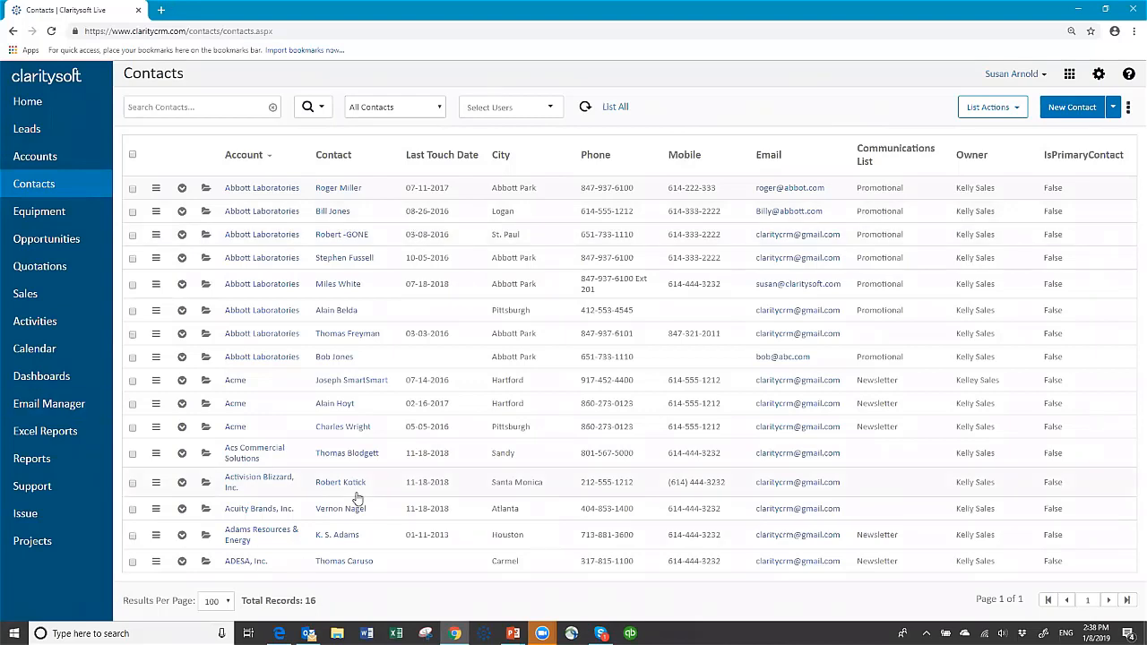
# Show Opportunities in the All Active view: 167 records worth $7,152,370.
pyautogui.click(13, 459)
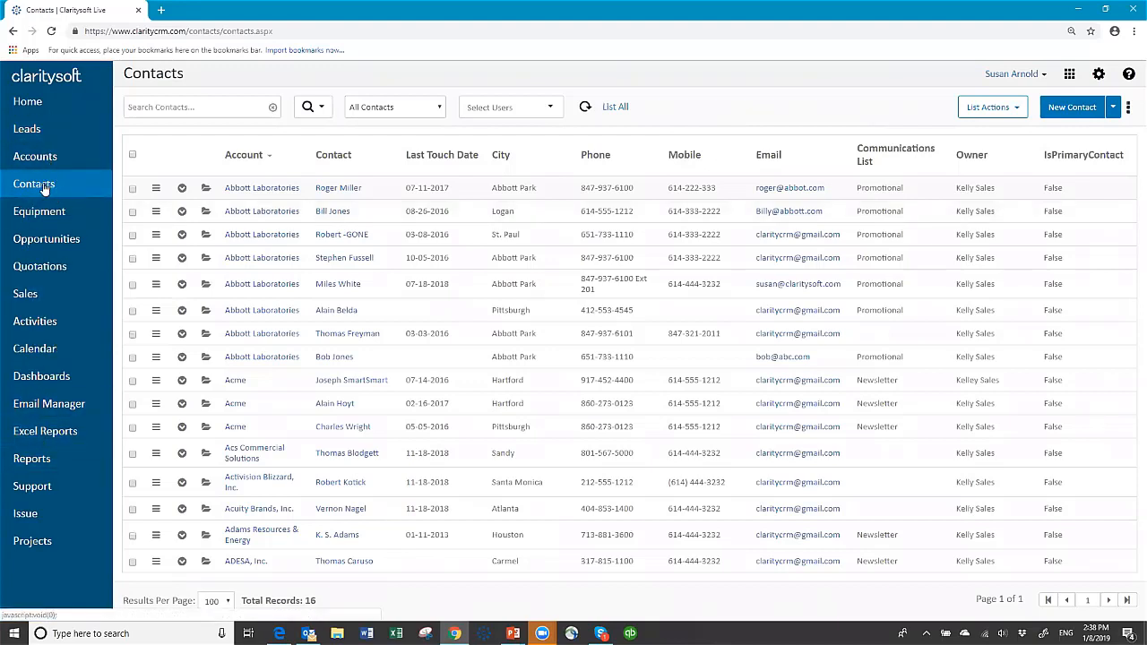
pyautogui.click(59, 241)
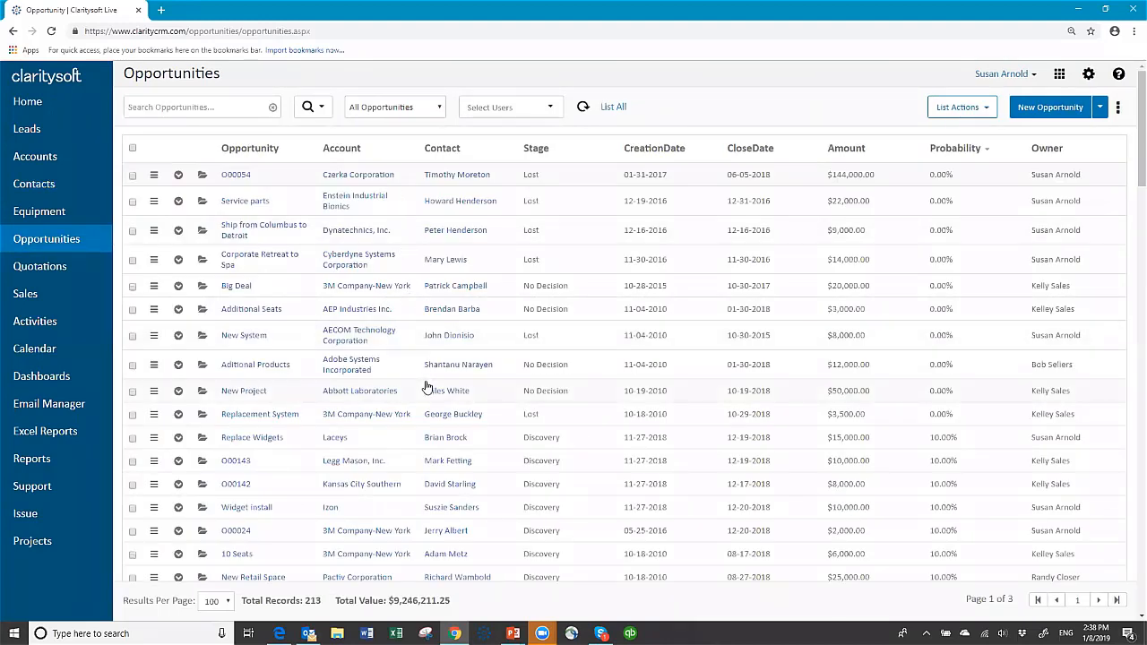
pyautogui.click(395, 108)
pyautogui.click(392, 189)
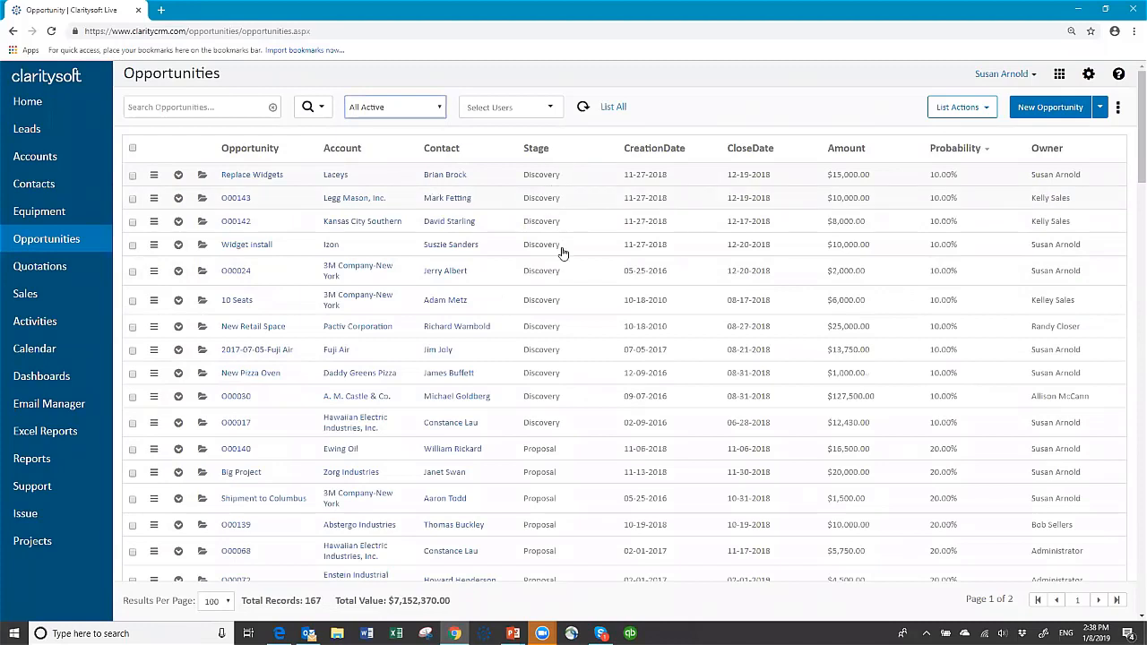
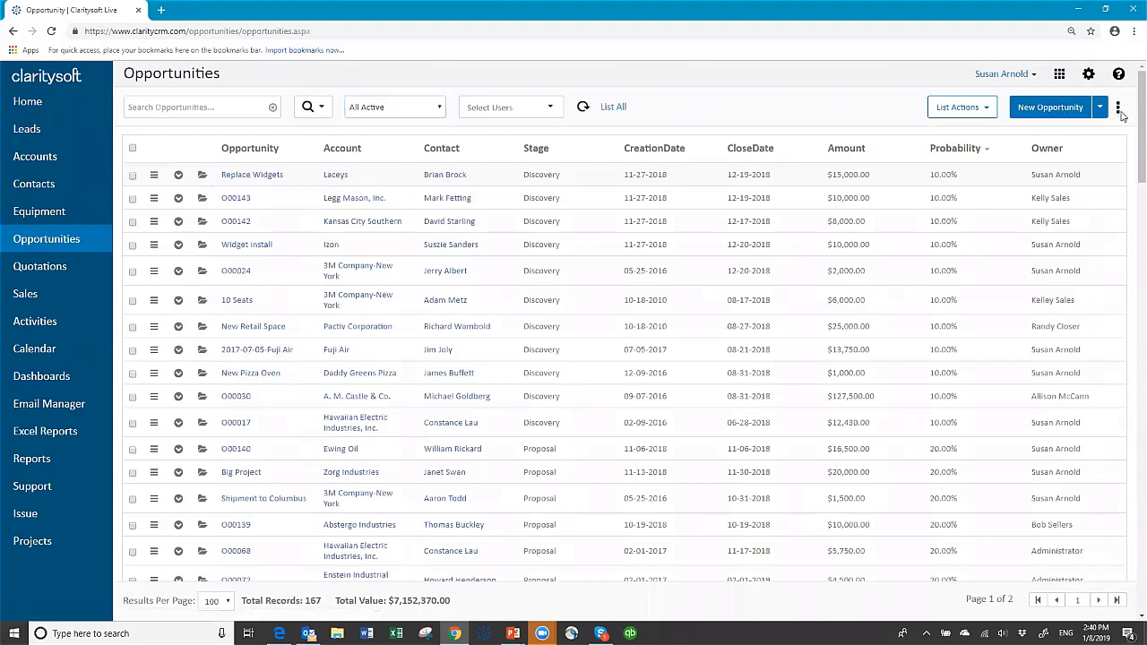
# Apply the default column settings to the Opportunities list.
pyautogui.click(1118, 115)
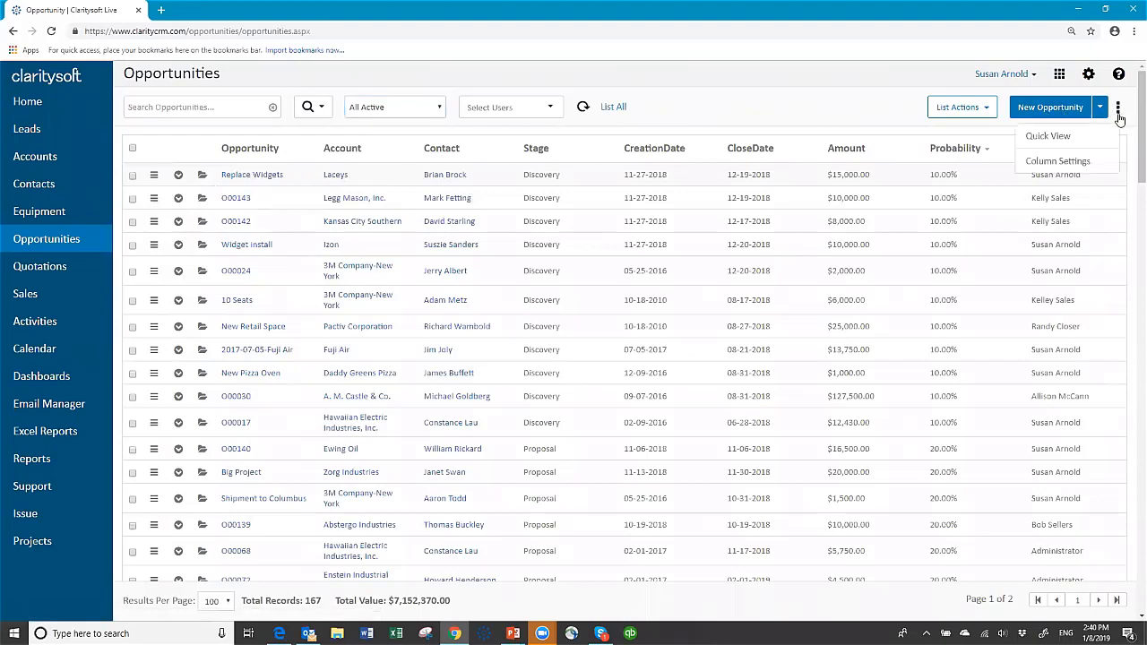
pyautogui.click(1064, 164)
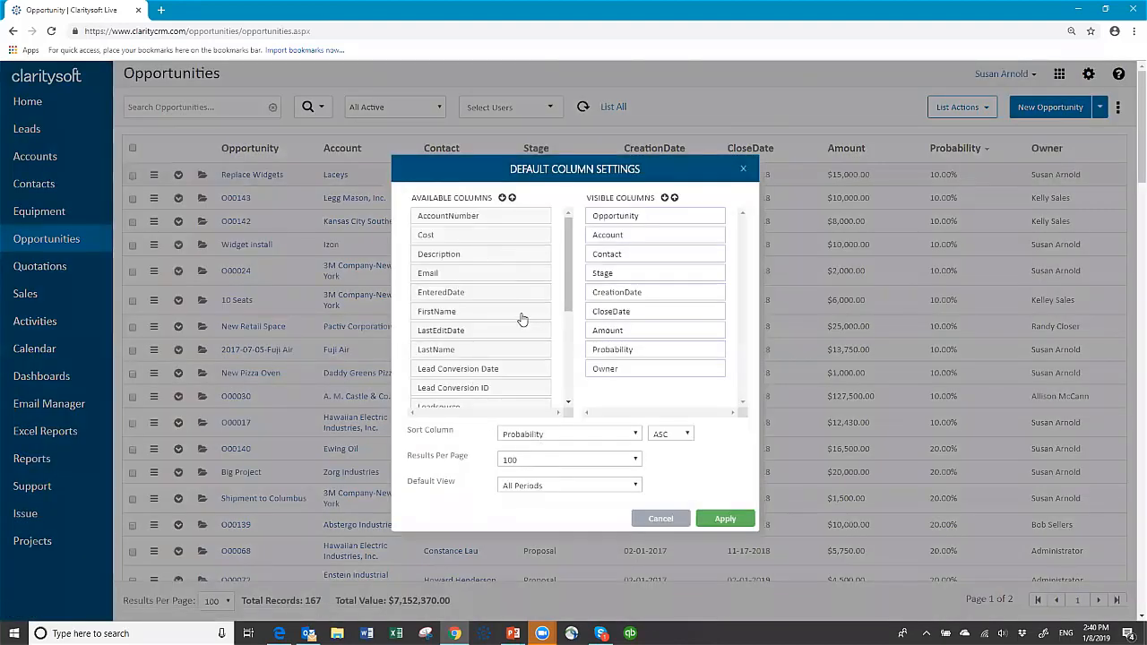
pyautogui.click(716, 521)
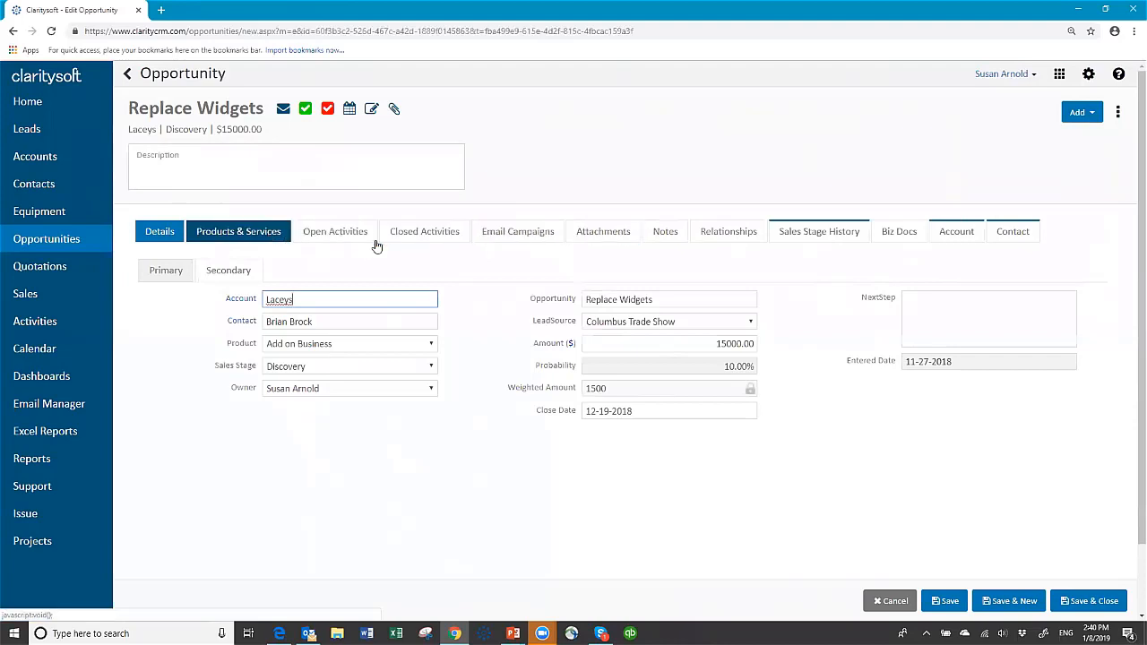
# Review the Replace Widgets opportunity's Account, Contact and Details tabs, then save and close it.
pyautogui.click(957, 232)
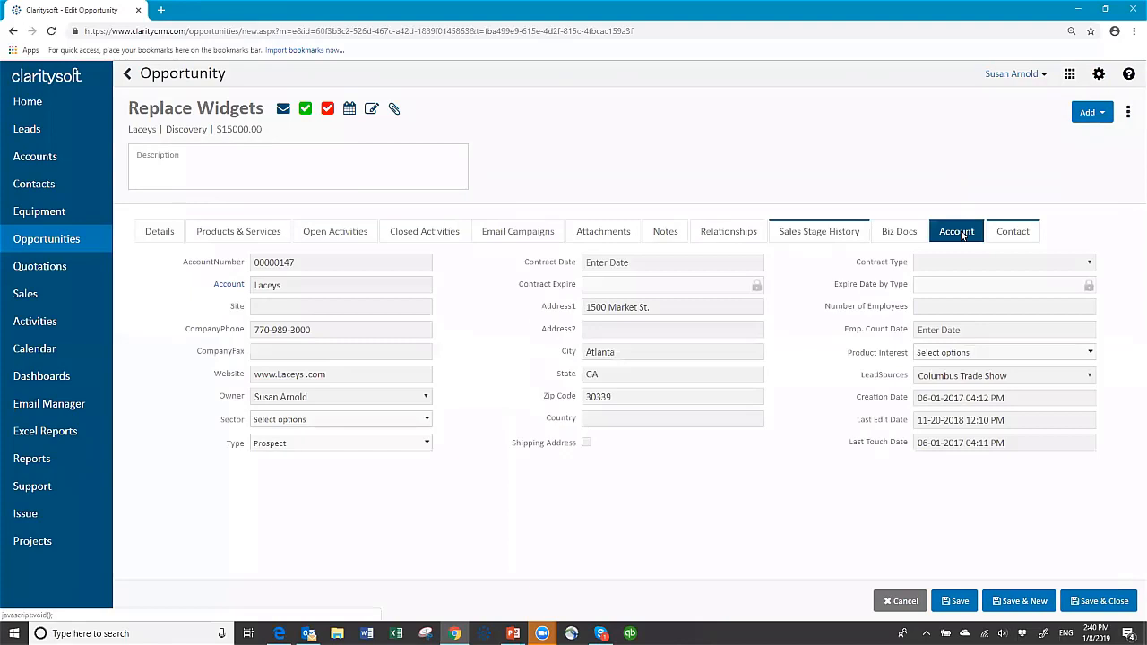
pyautogui.click(1026, 232)
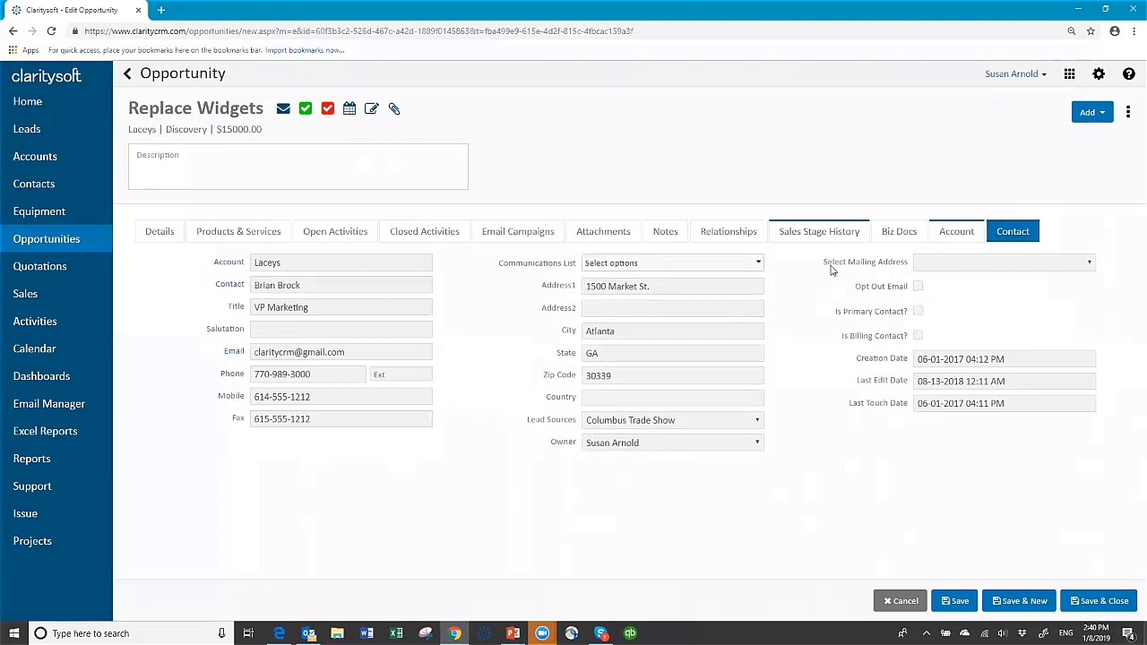
pyautogui.click(160, 232)
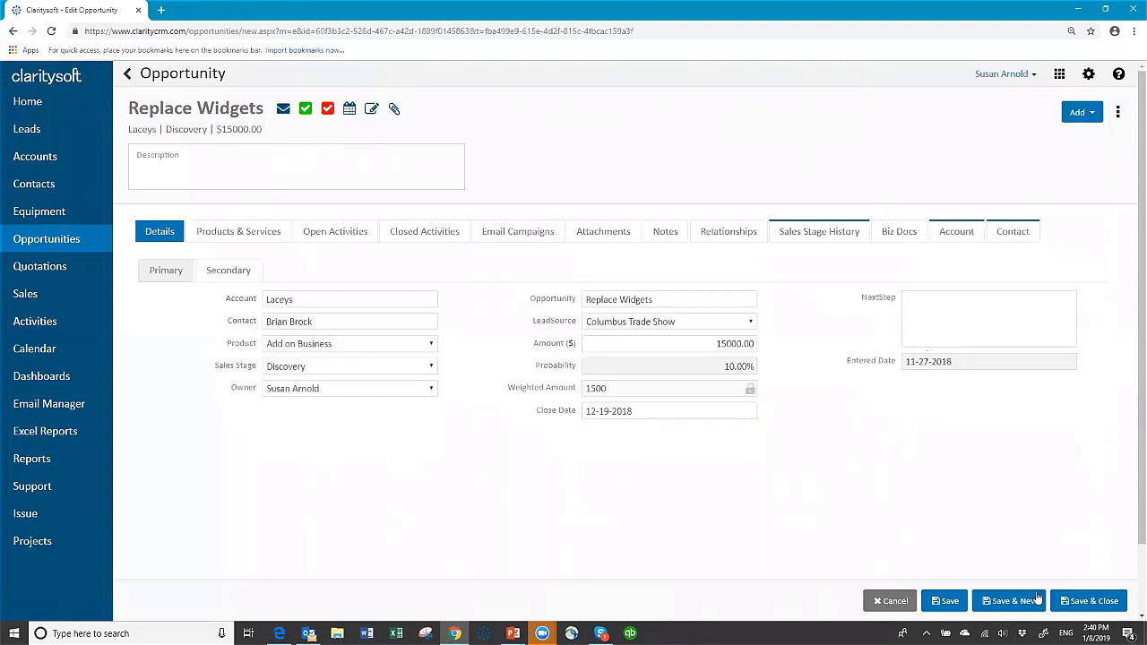
pyautogui.click(1090, 602)
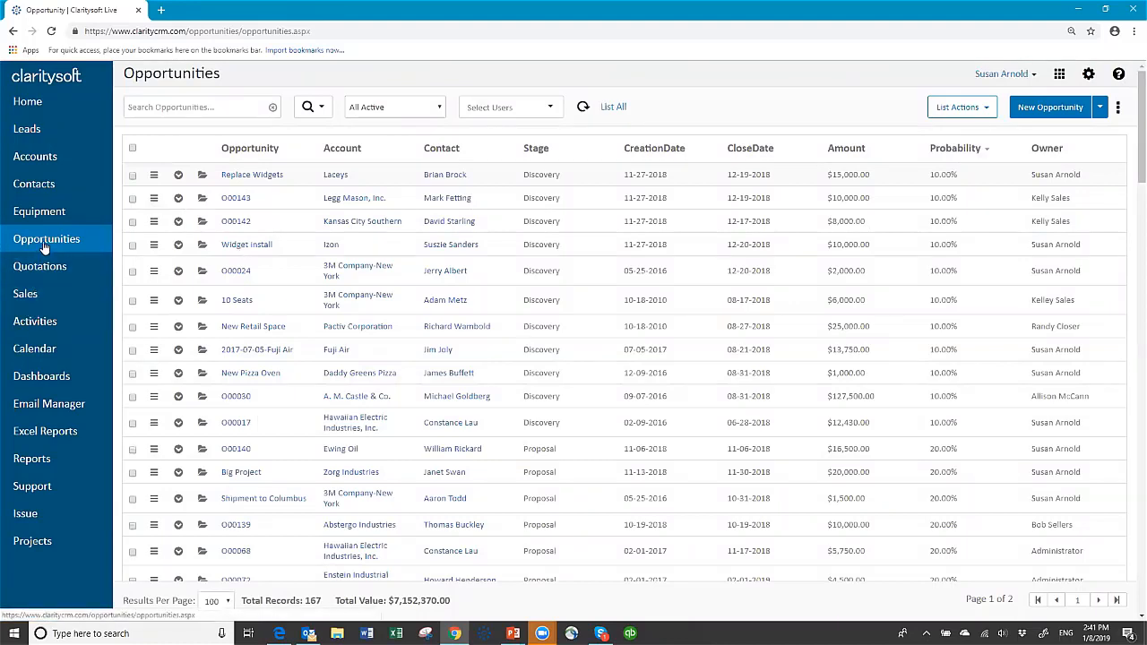
# Show the Quotations list: 87 active quotes totalling $3,969,004.00.
pyautogui.click(53, 268)
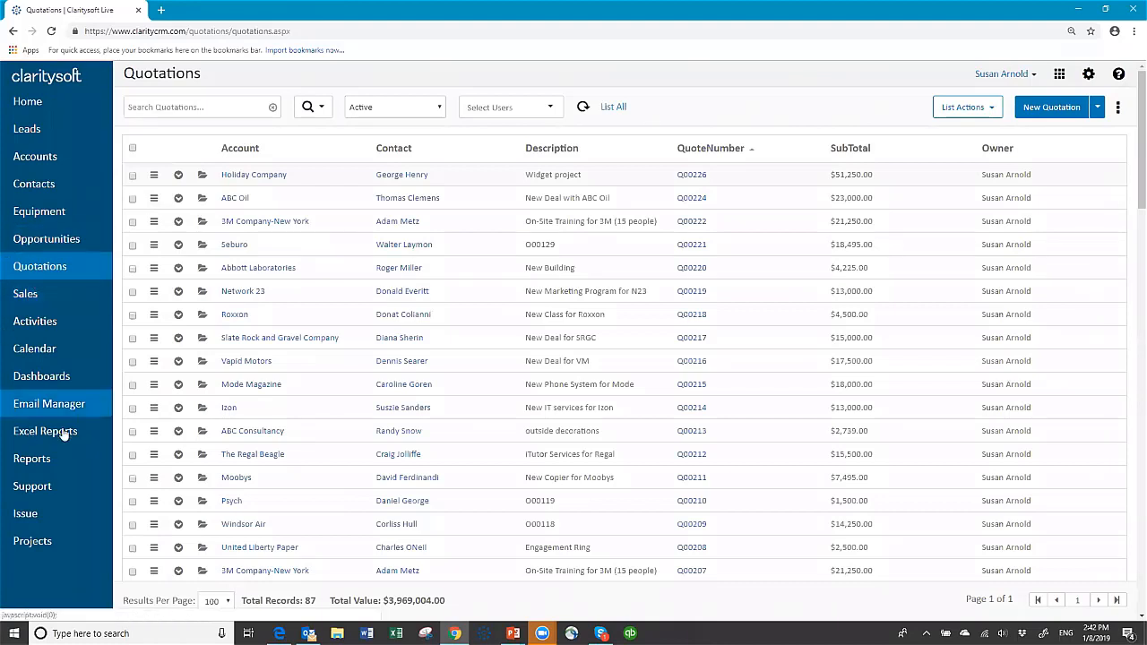
# Show the Activities list filtered to today's 33 activities.
pyautogui.click(43, 325)
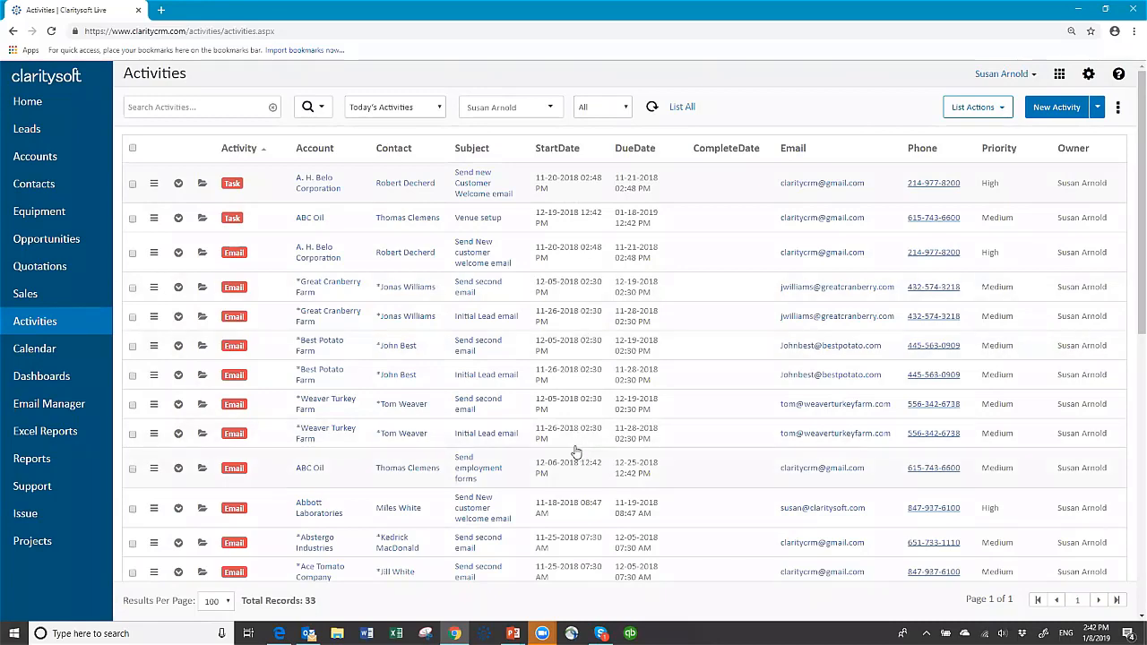
# Switch the Activities view to Completed Activities, showing 579 records.
pyautogui.scroll(-5, 579, 455)
pyautogui.scroll(-3, 570, 446)
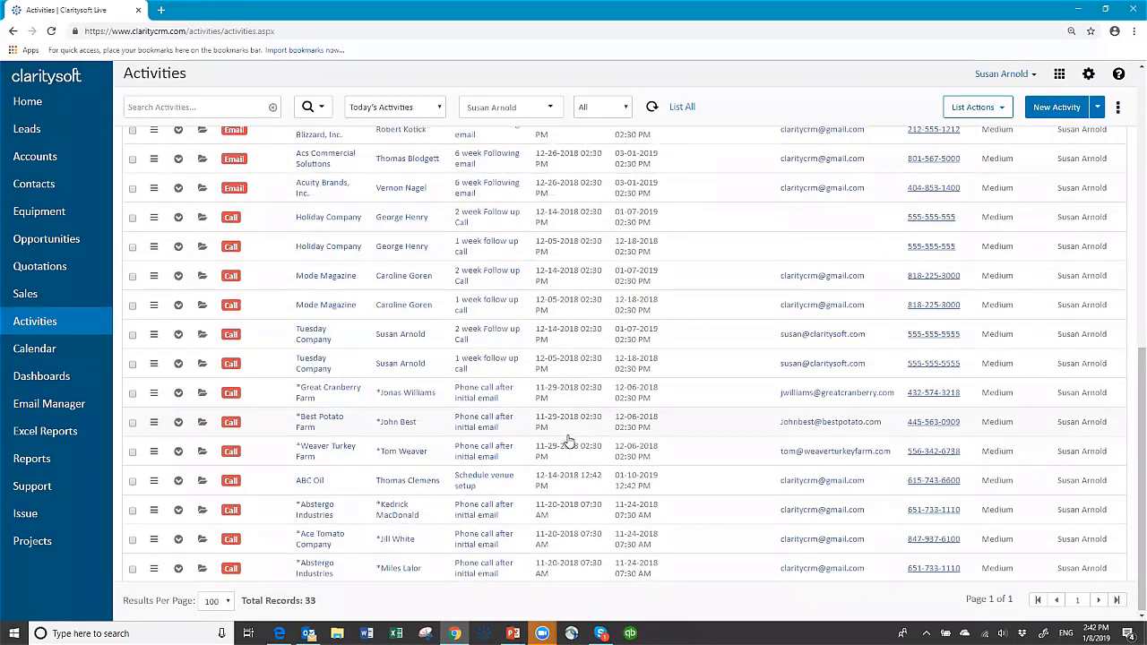
pyautogui.scroll(8, 568, 439)
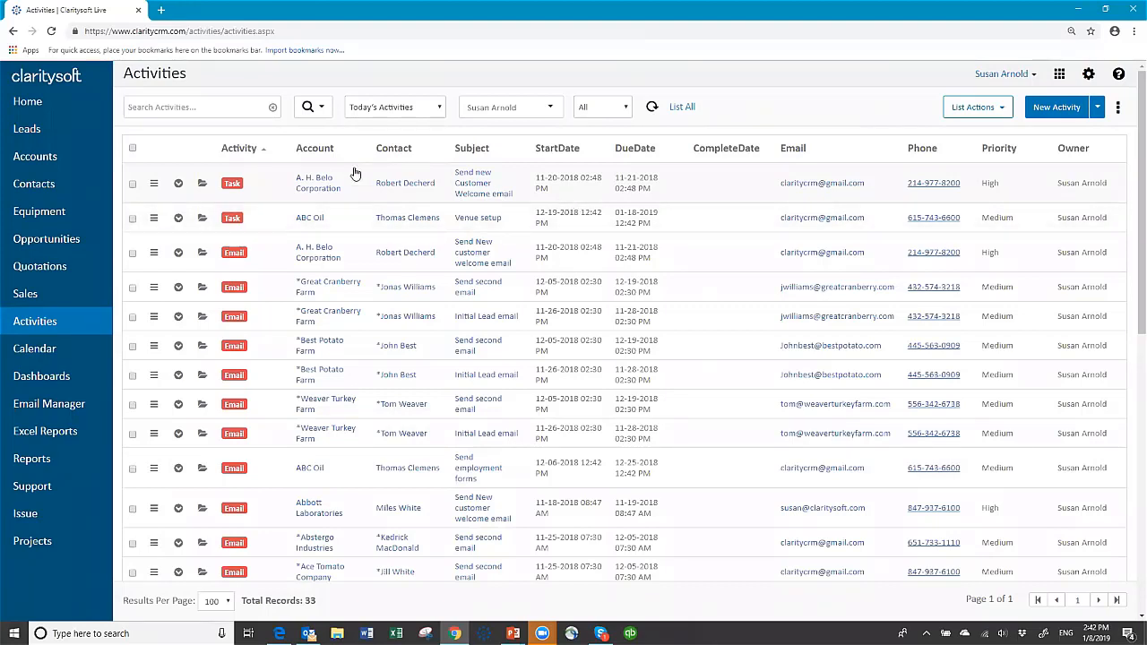
pyautogui.click(440, 108)
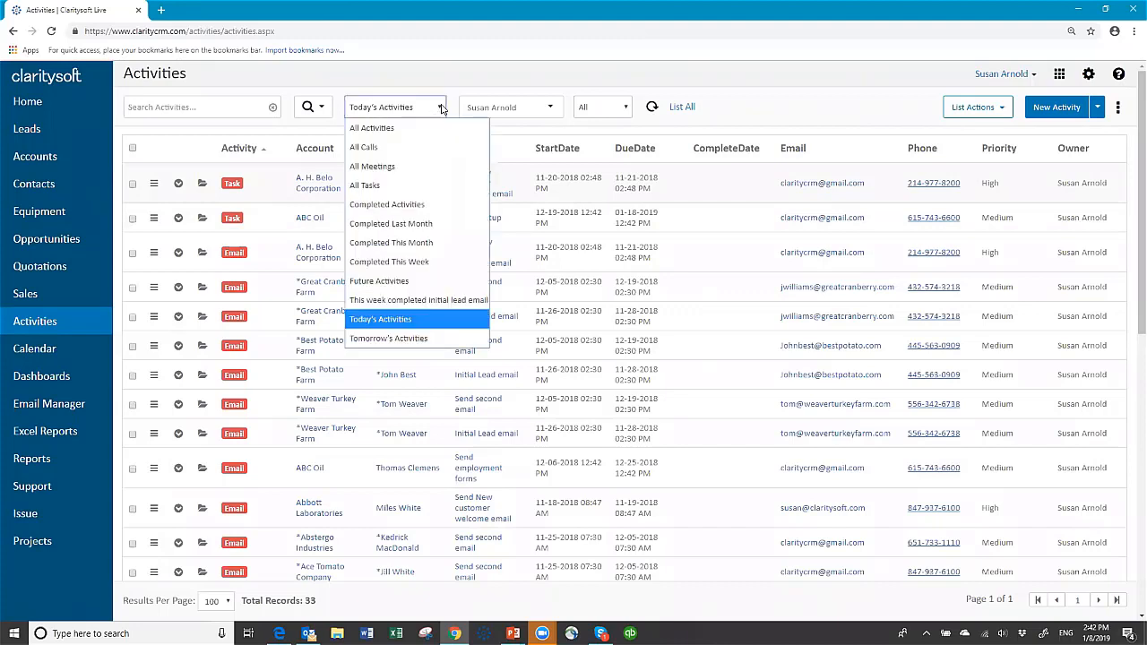
pyautogui.click(402, 205)
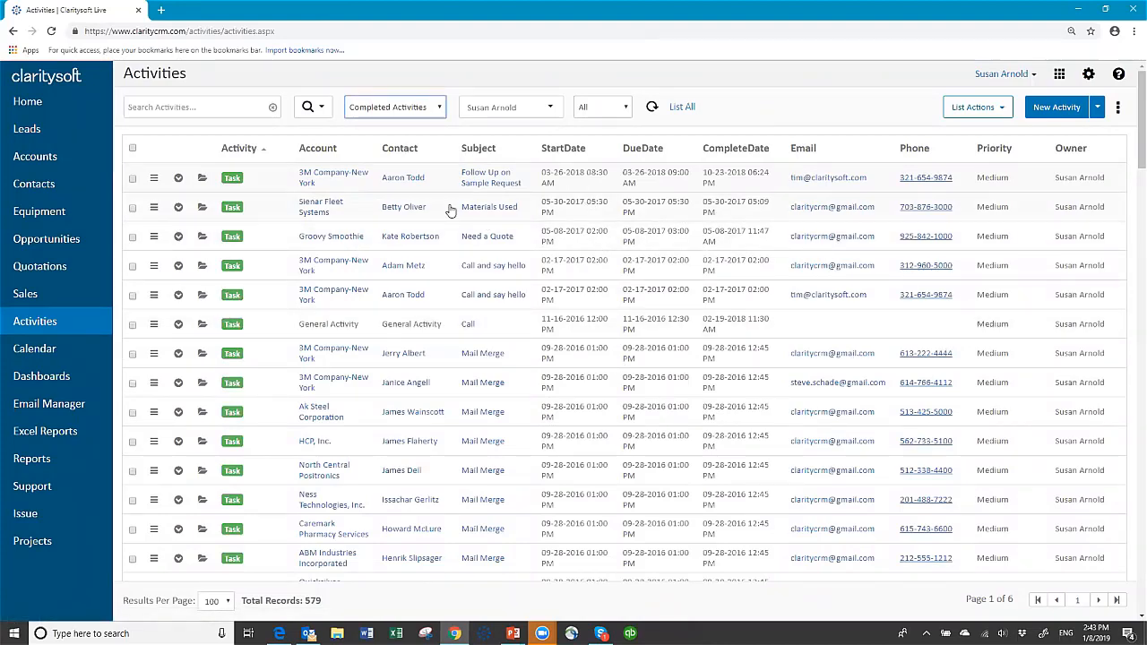
pyautogui.click(223, 106)
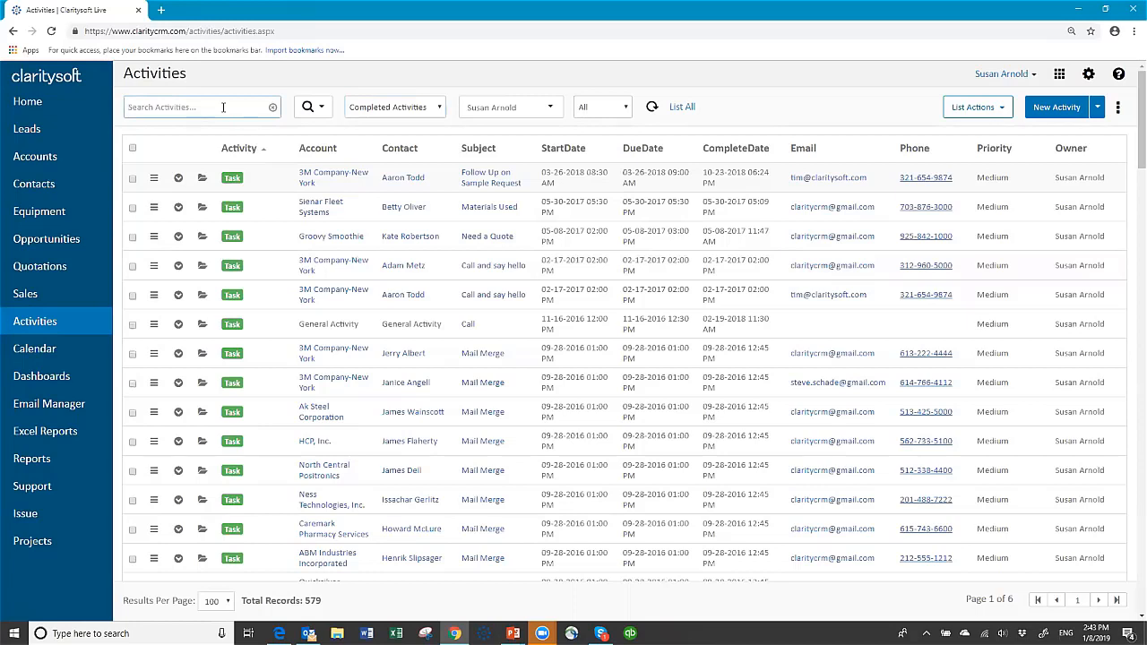
# Search the completed activities for 'abbot', narrowing them to 89 Abbott Laboratories records.
pyautogui.write('a')
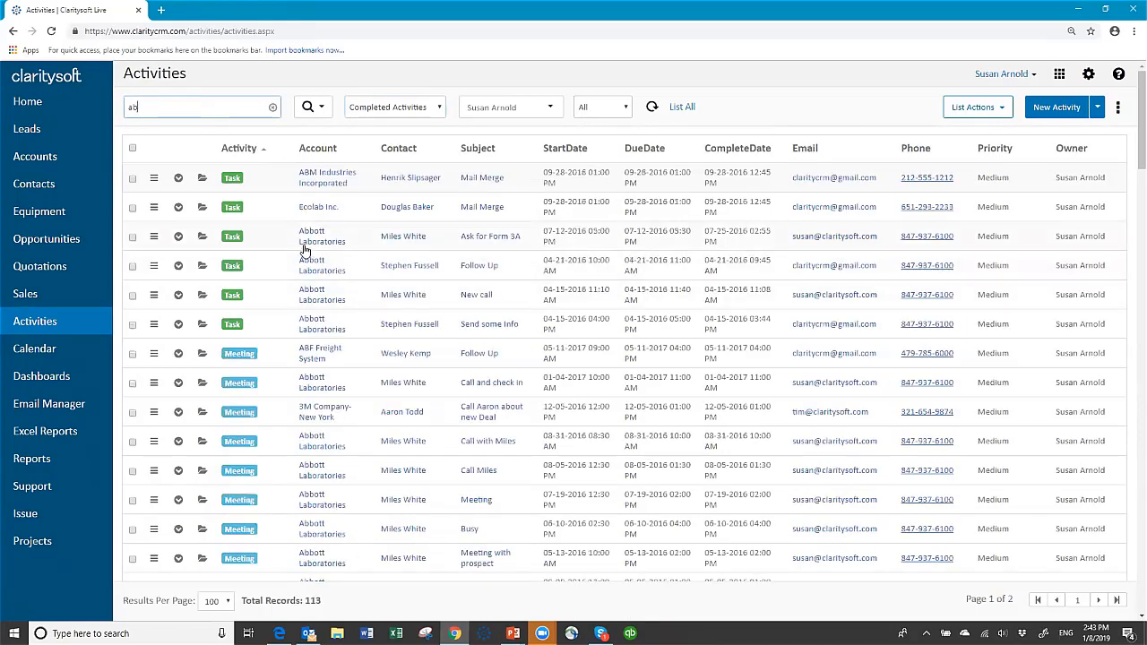
pyautogui.write('bbot')
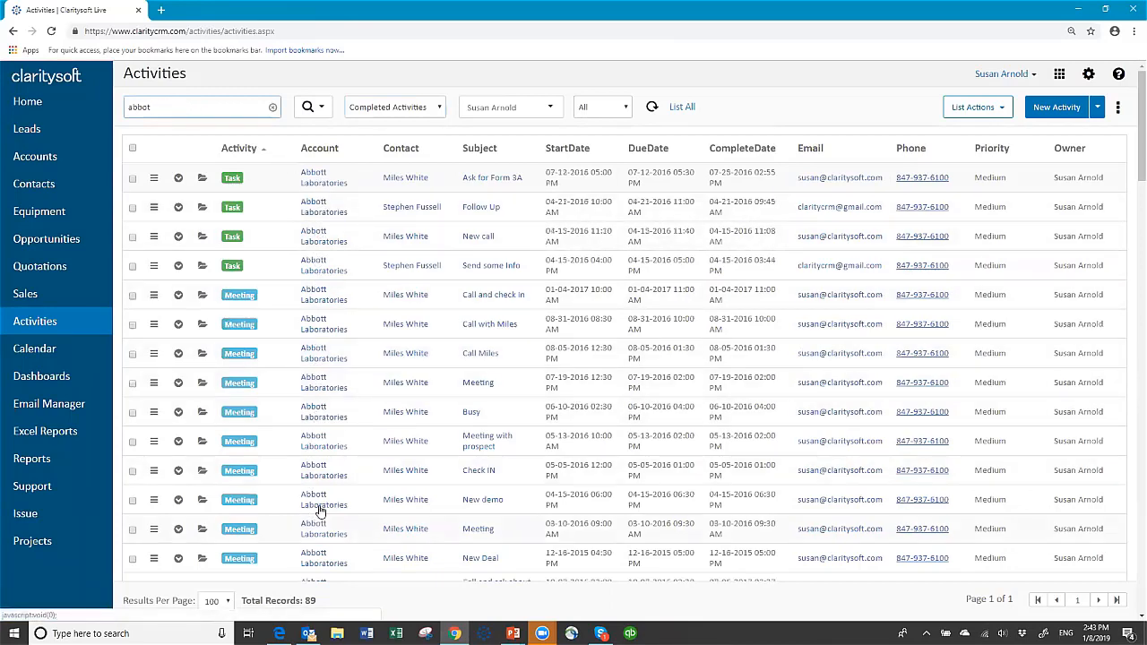
pyautogui.scroll(-7, 335, 483)
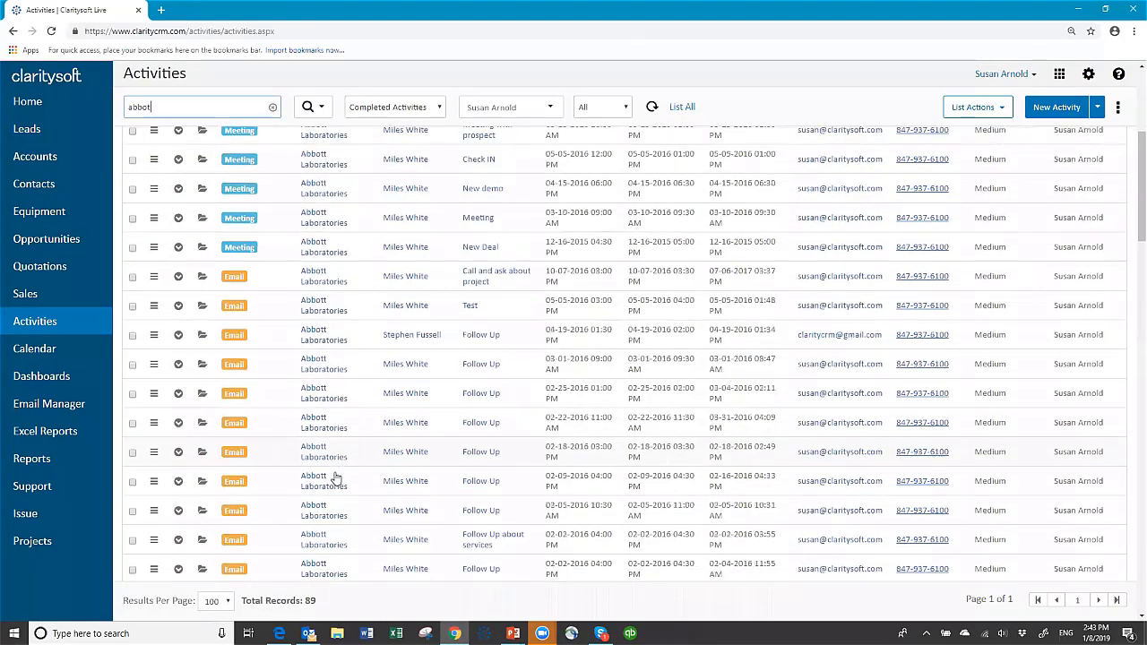
pyautogui.scroll(-12, 335, 470)
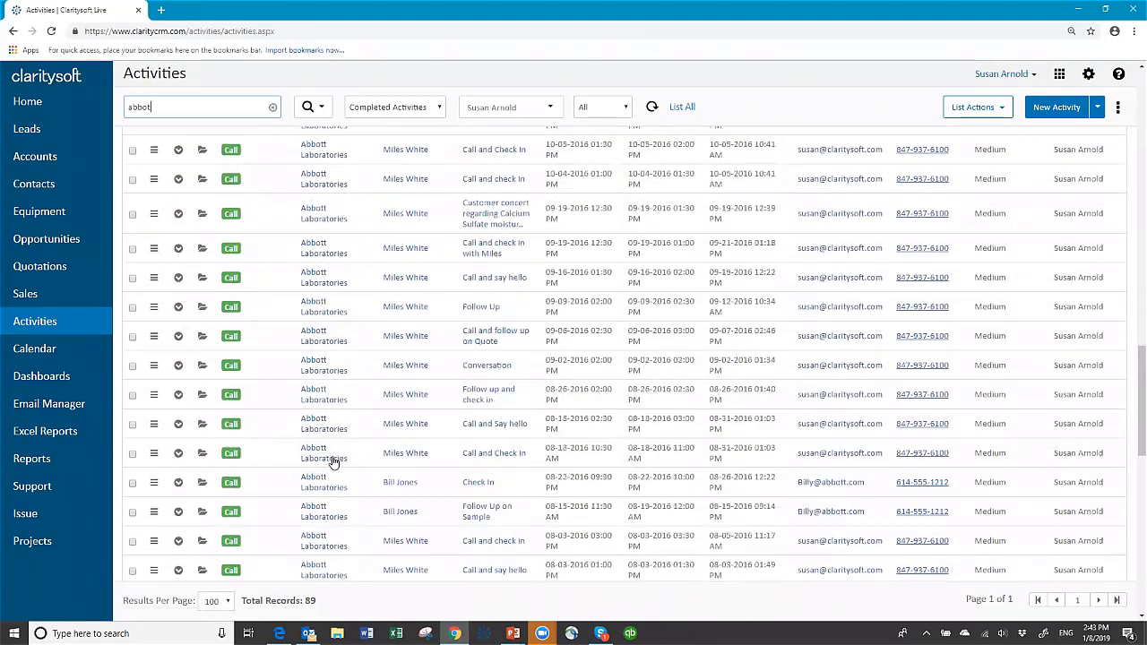
pyautogui.scroll(-6, 331, 457)
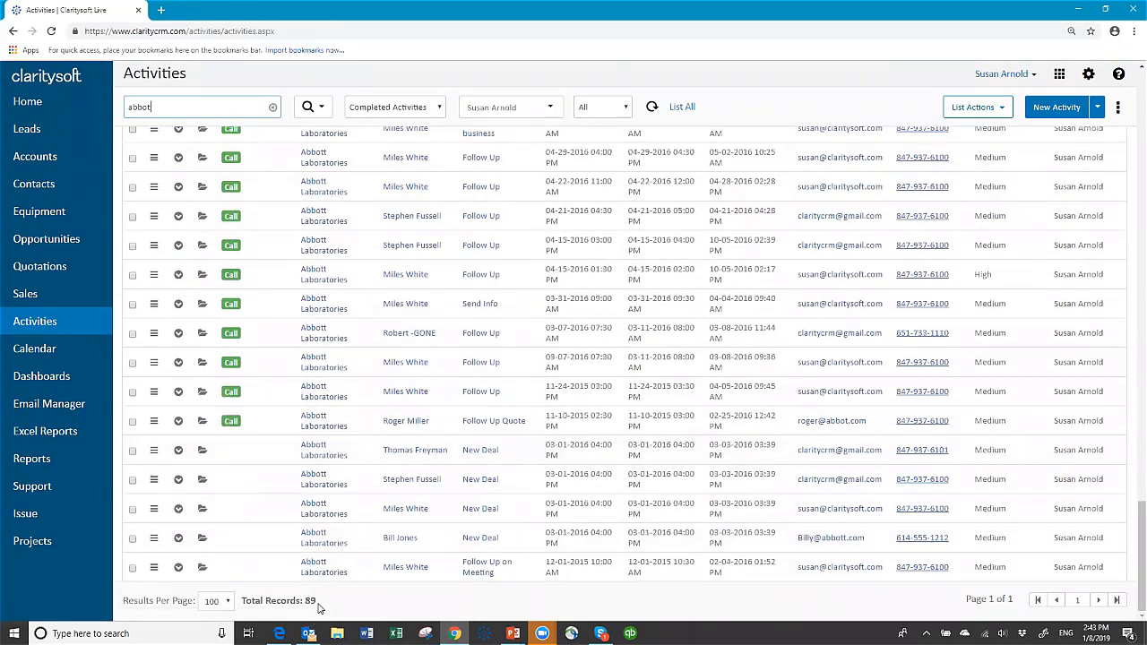
pyautogui.scroll(20, 347, 415)
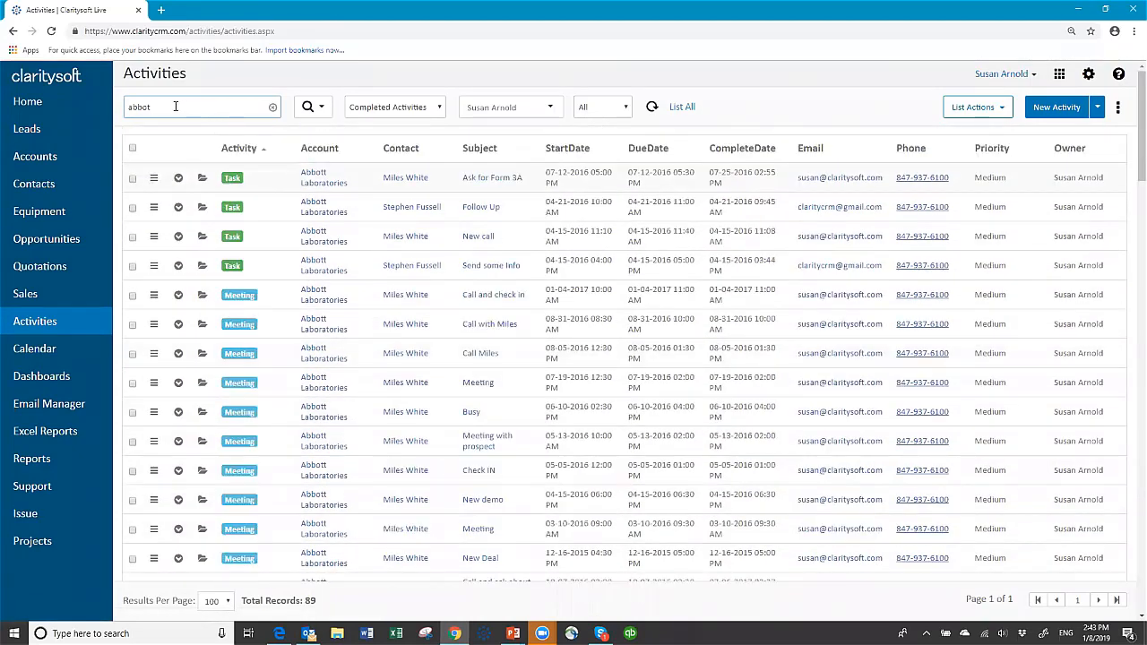
# Clear the 'abbot' search and switch the view to Future Activities, showing 12 records.
pyautogui.click(272, 109)
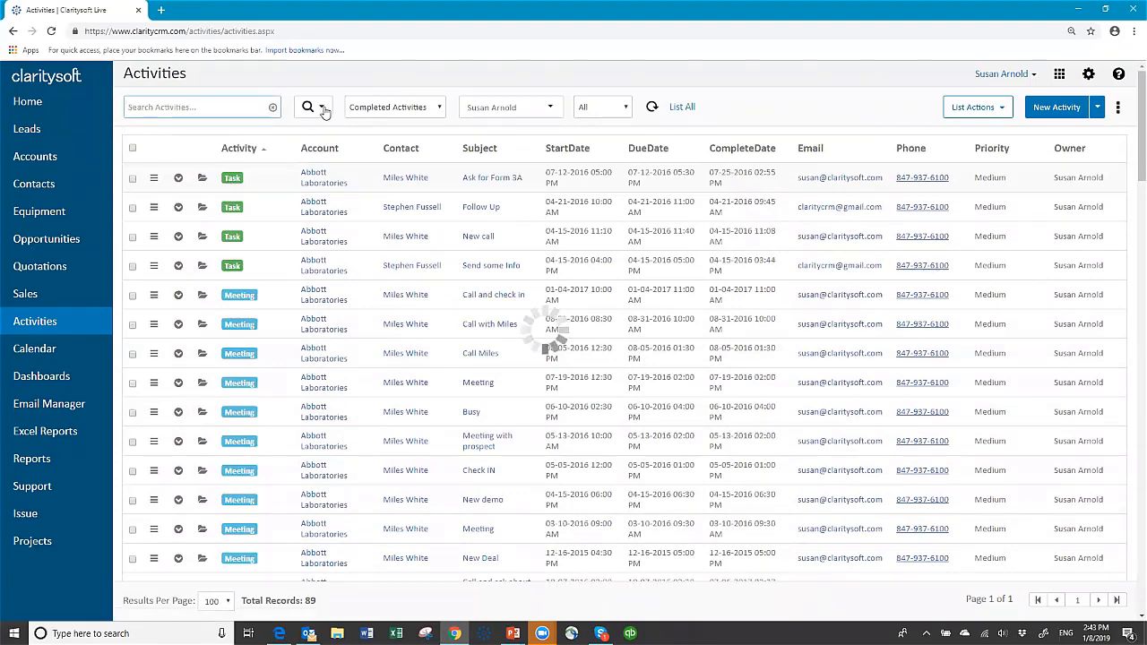
pyautogui.click(322, 108)
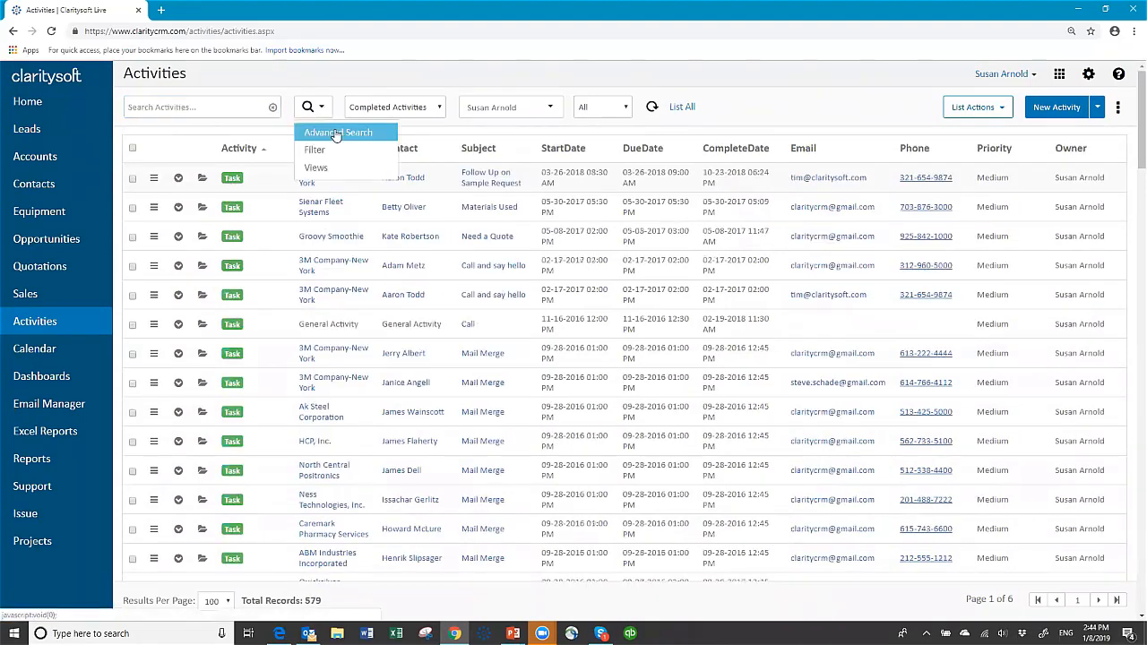
pyautogui.click(321, 108)
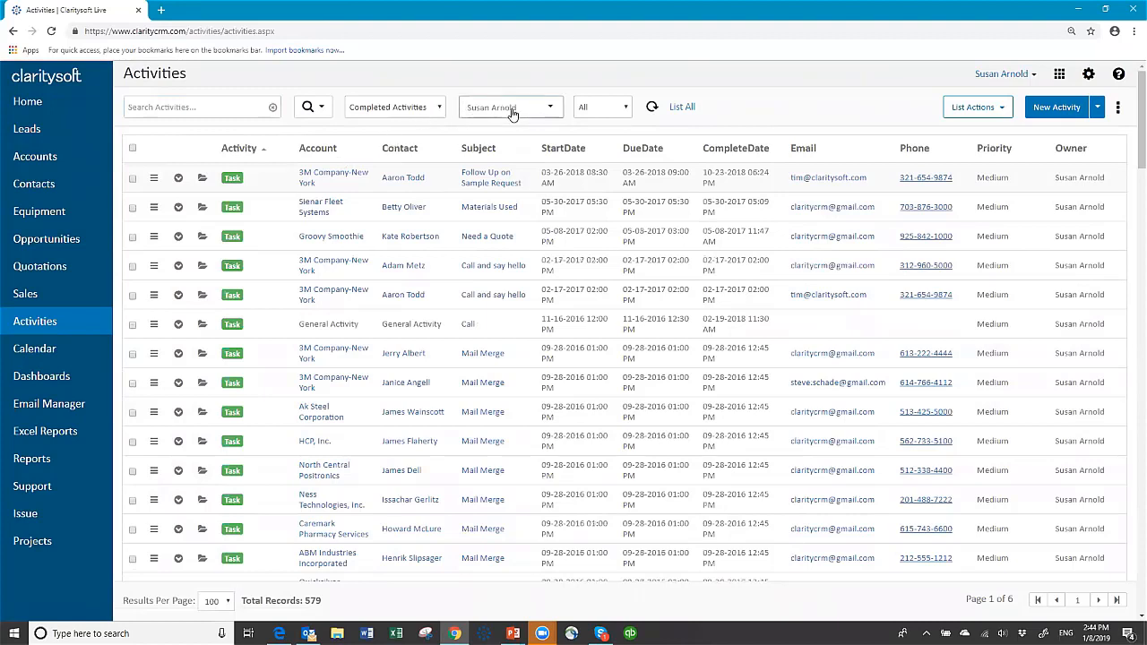
pyautogui.click(552, 111)
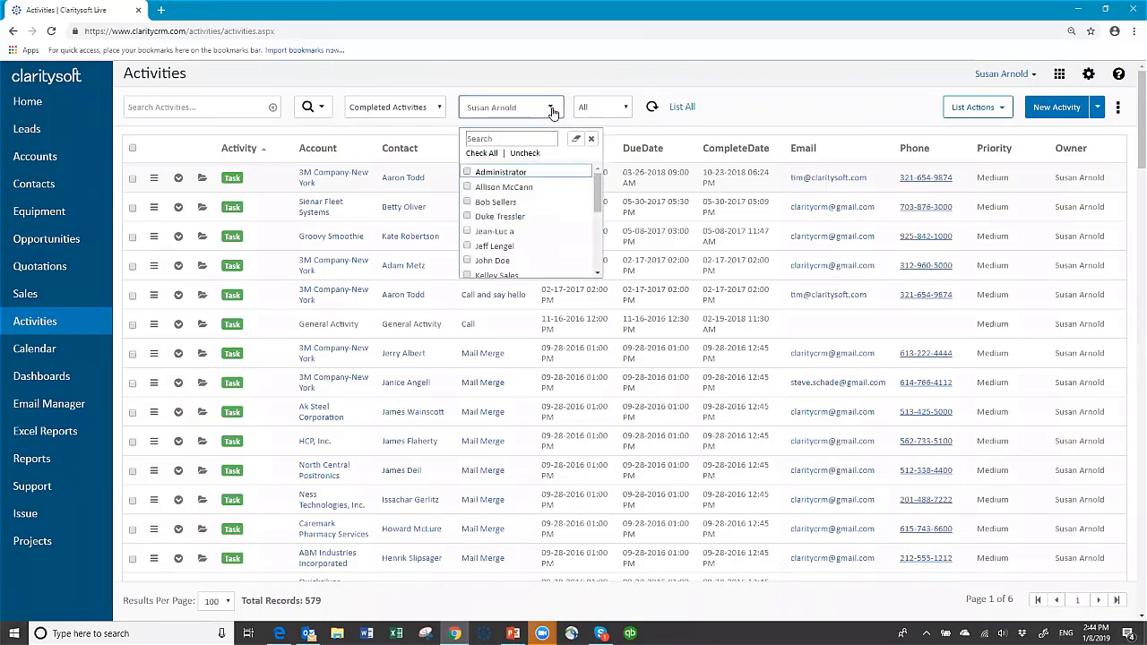
pyautogui.click(552, 111)
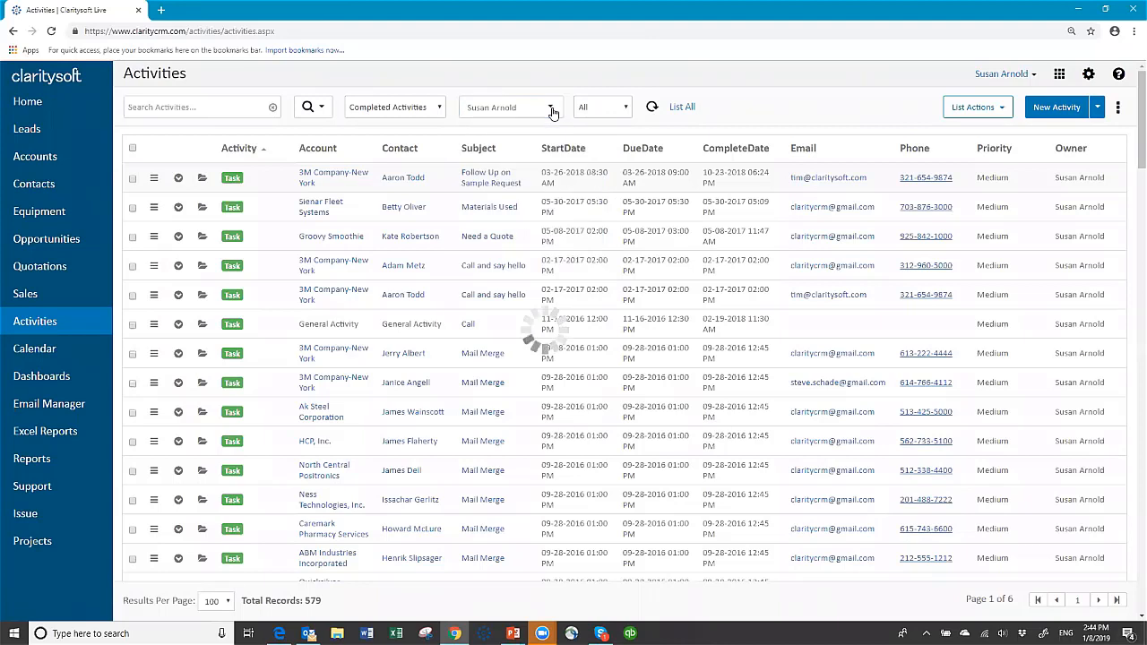
pyautogui.click(439, 109)
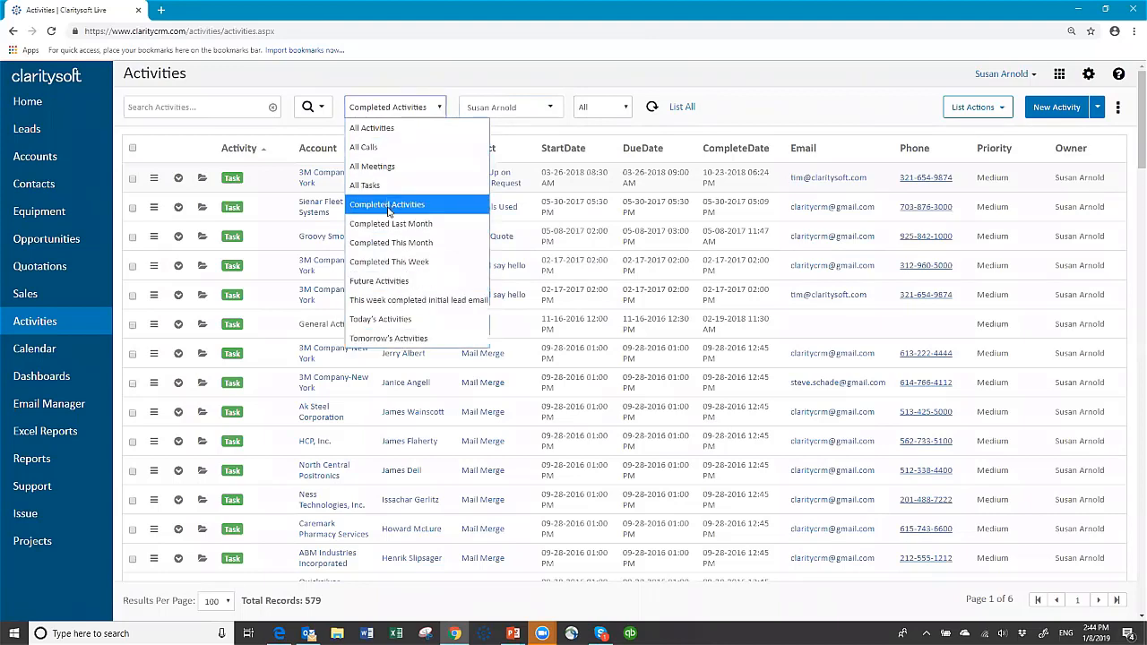
pyautogui.click(385, 284)
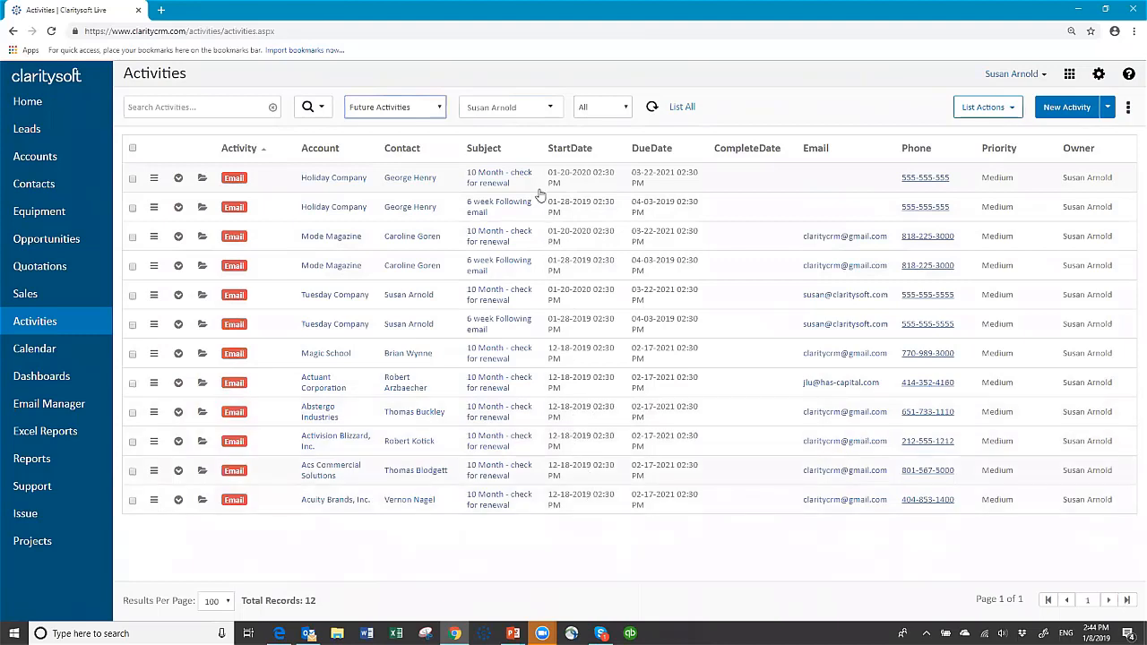
# Switch back to Today's Activities, then show the Leads list of 170 New leads.
pyautogui.click(439, 109)
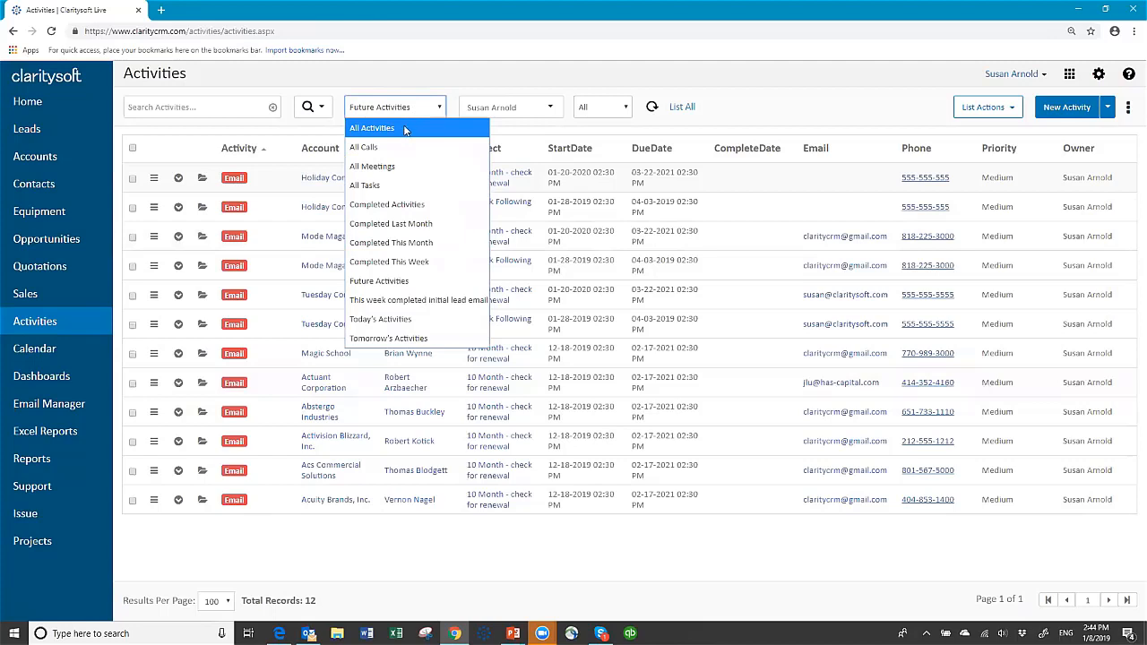
pyautogui.click(397, 325)
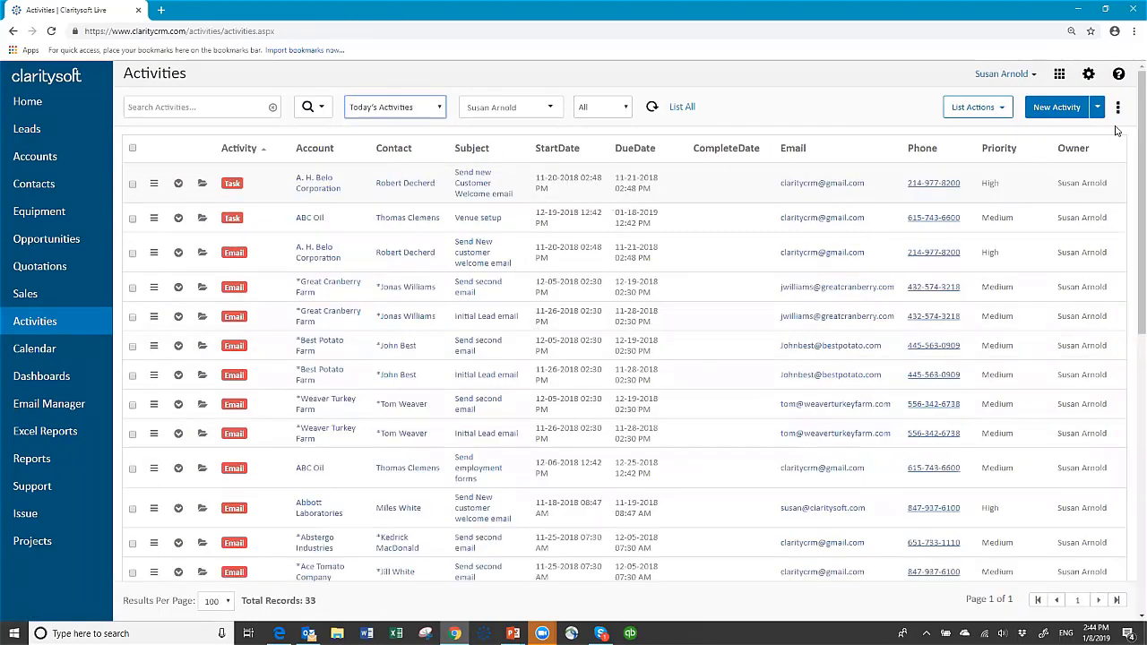
pyautogui.click(94, 157)
pyautogui.click(27, 129)
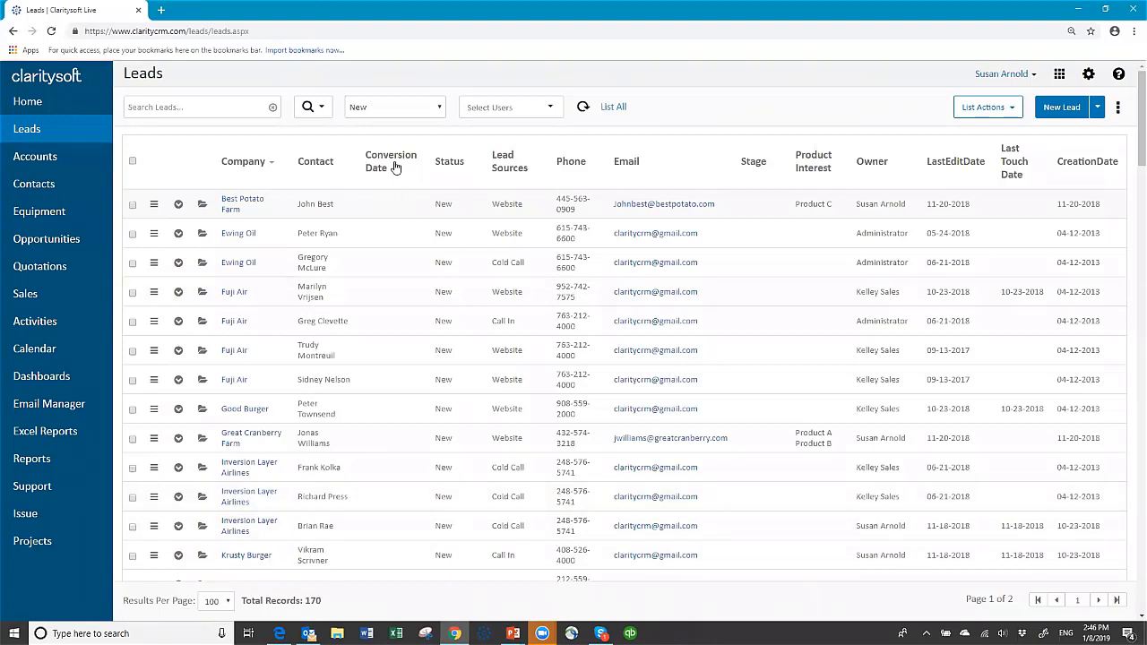
# Filter the leads by Working, then Closed, then Converted status (117 records).
pyautogui.click(438, 110)
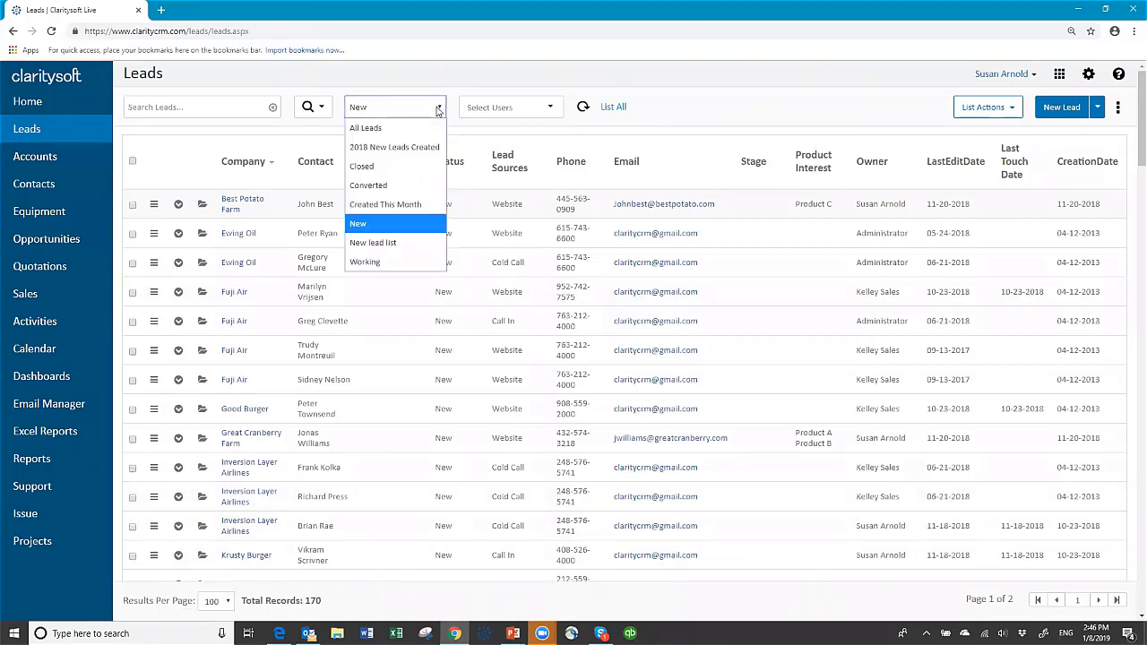
pyautogui.click(421, 269)
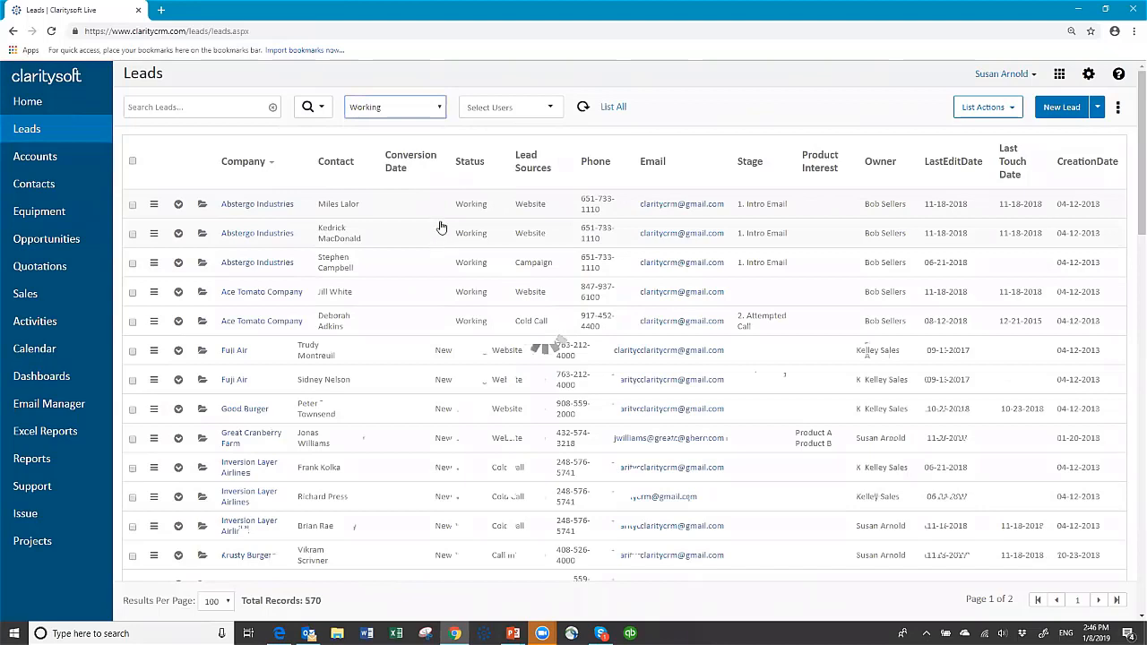
pyautogui.click(439, 108)
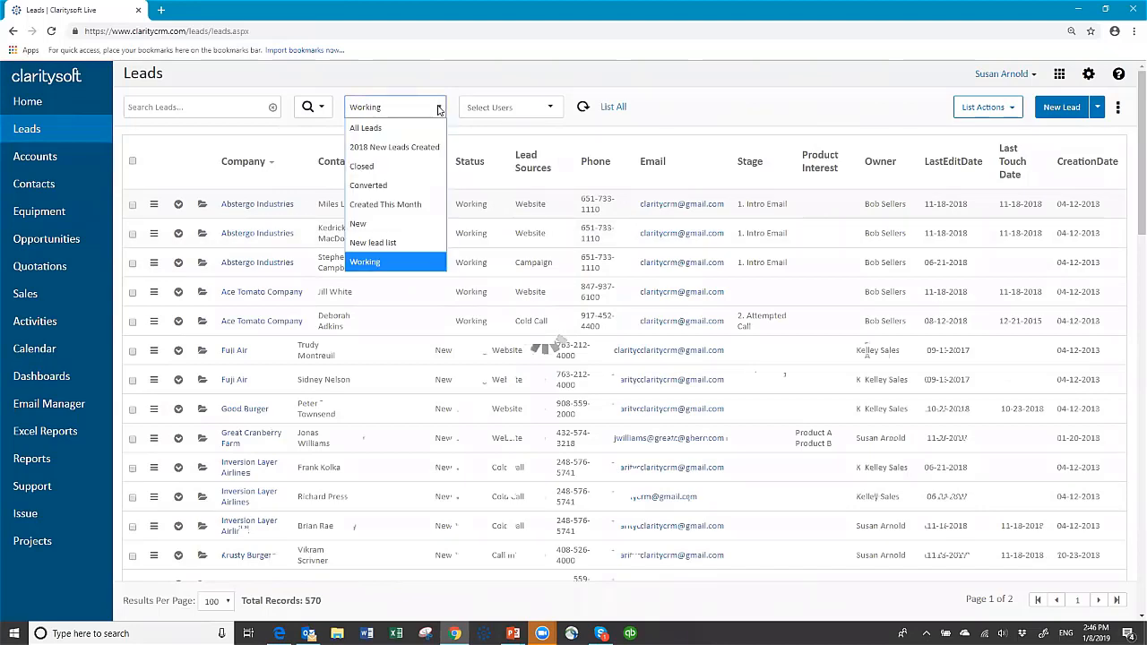
pyautogui.click(395, 169)
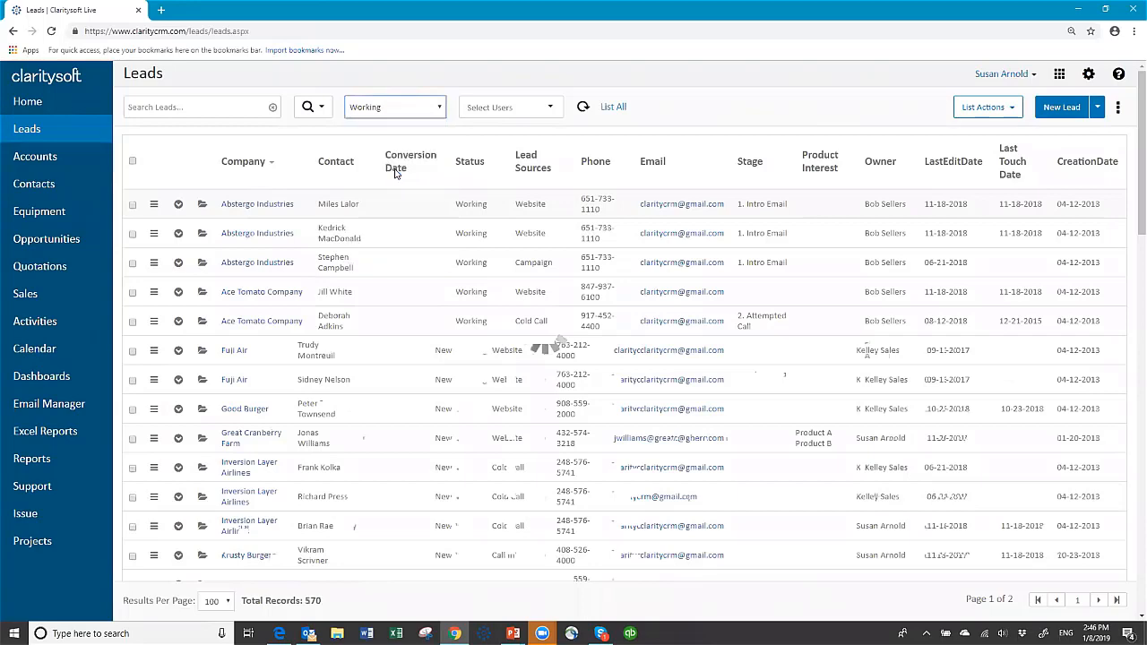
pyautogui.click(439, 108)
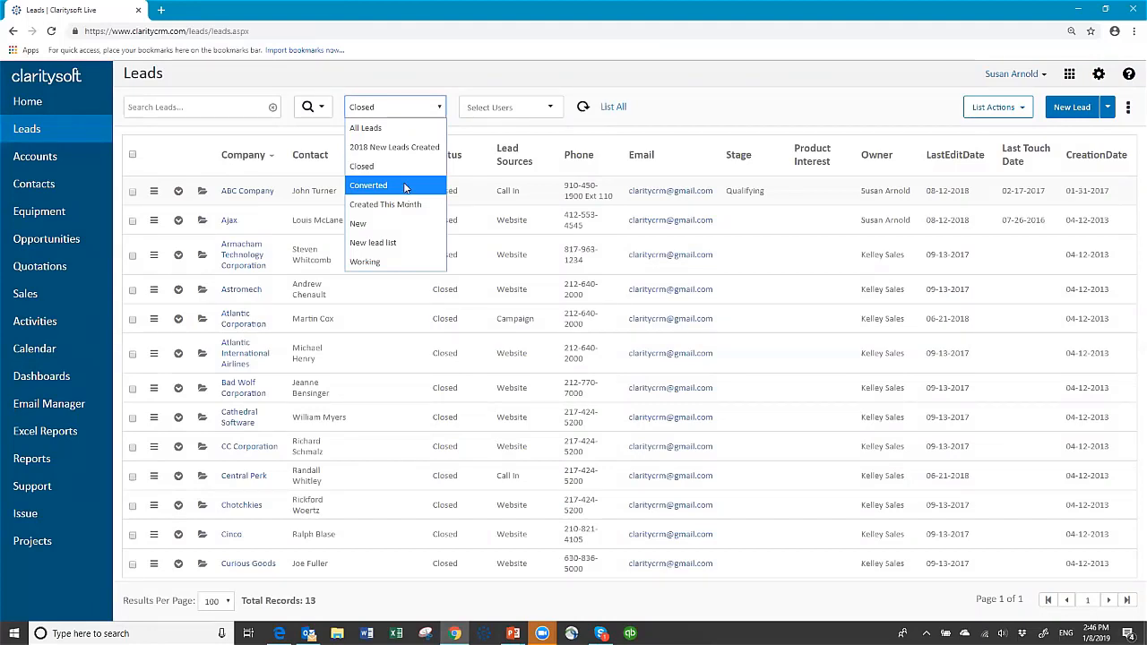
pyautogui.click(404, 186)
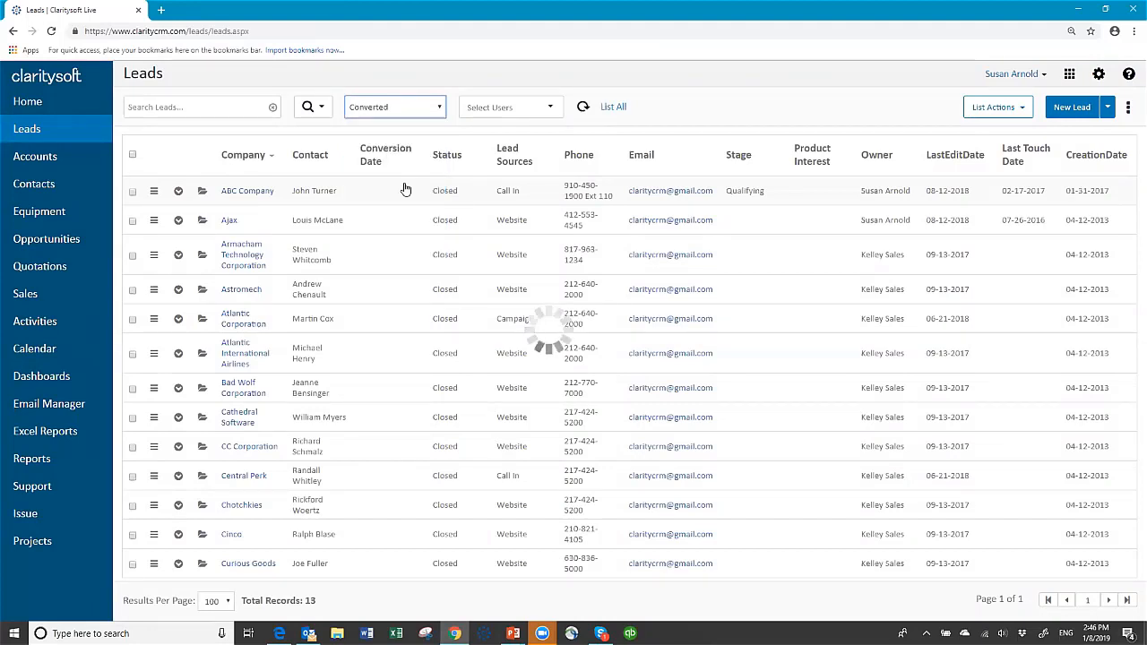
pyautogui.click(440, 108)
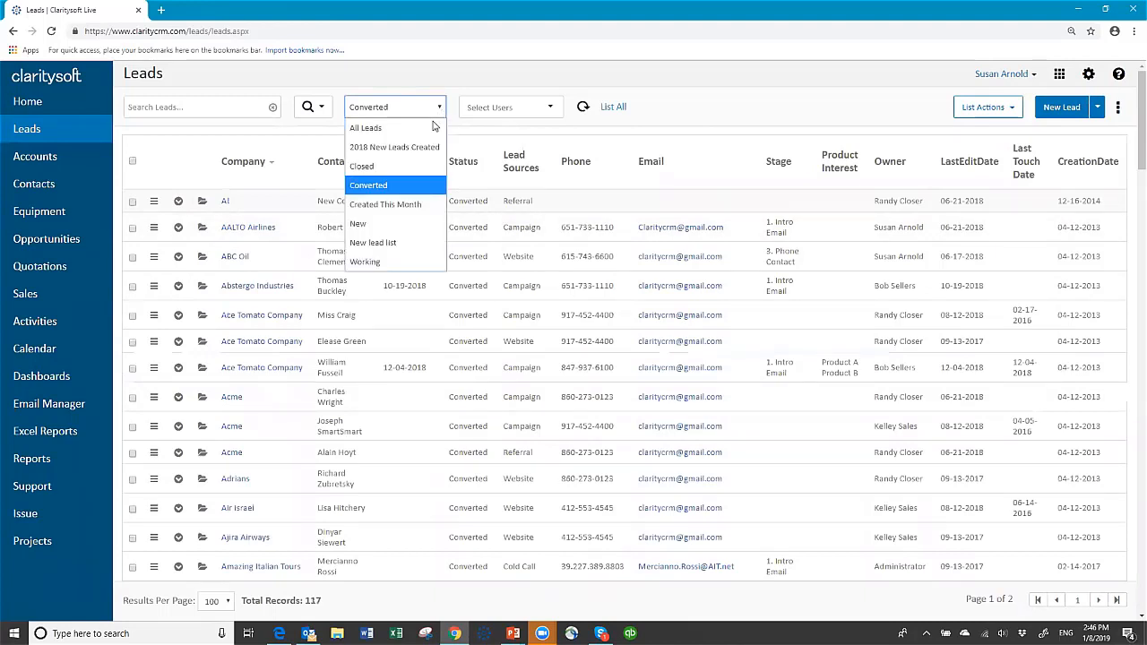
# Reset the leads filter to New (170 records) and start a new blank lead.
pyautogui.click(397, 224)
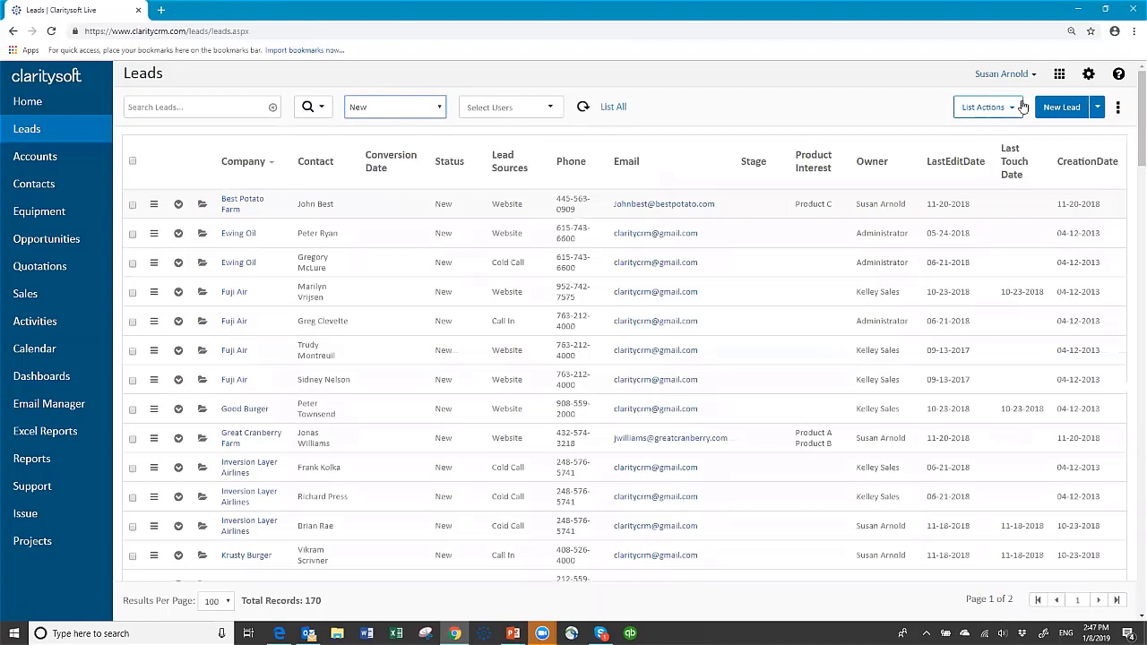
pyautogui.click(1063, 108)
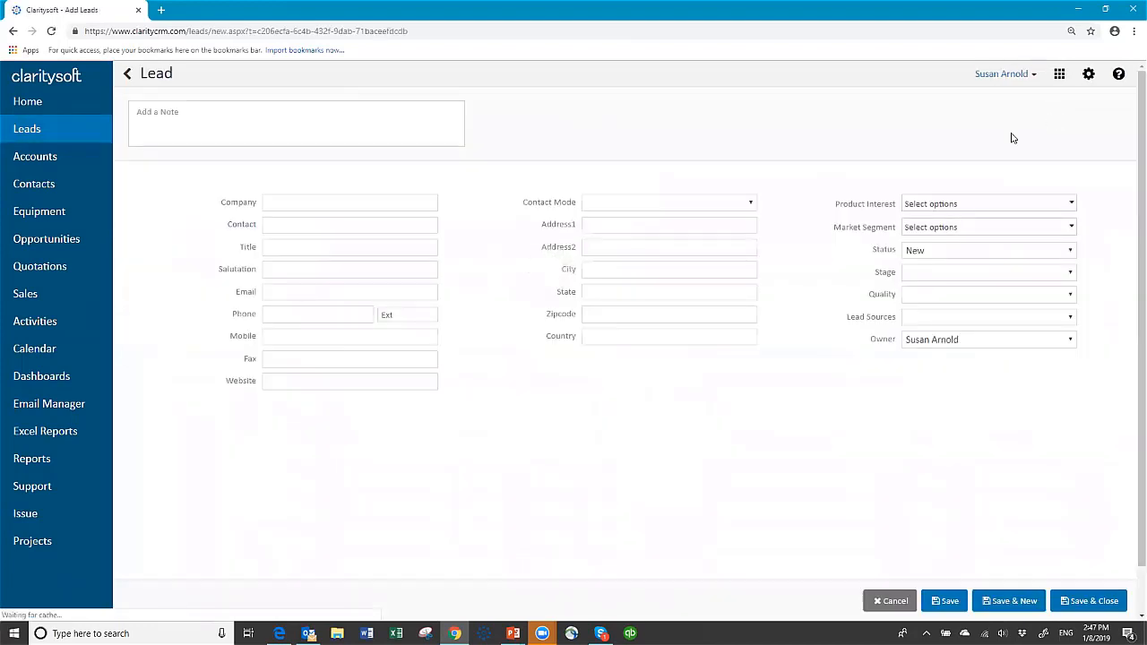
# Fill in Company 'Tuesday Company', the contact's full name and Title 'Owner' on the new lead.
pyautogui.click(312, 205)
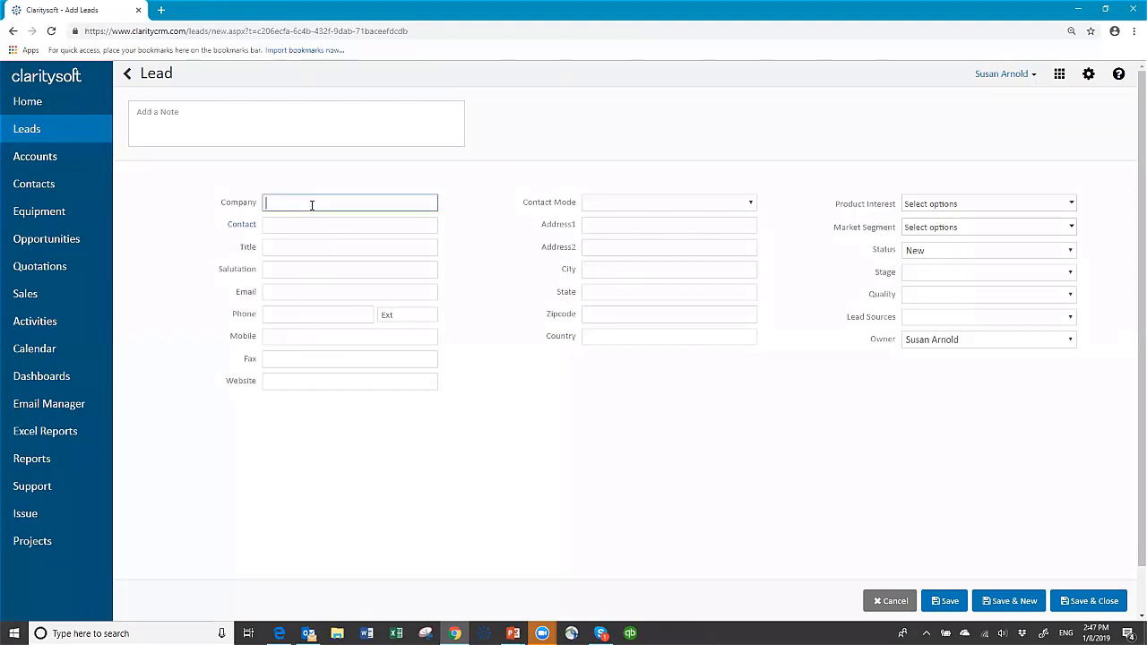
pyautogui.write('Tuesday Company')
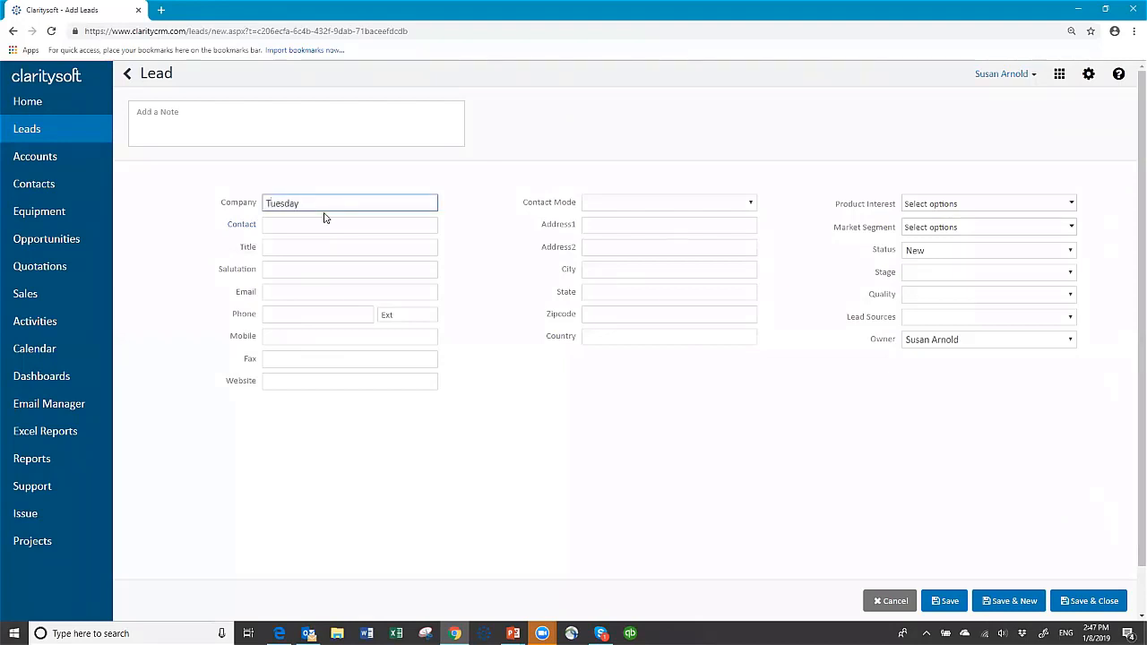
pyautogui.click(327, 227)
pyautogui.press('Tab')
pyautogui.write('Owner')
pyautogui.press('Tab')
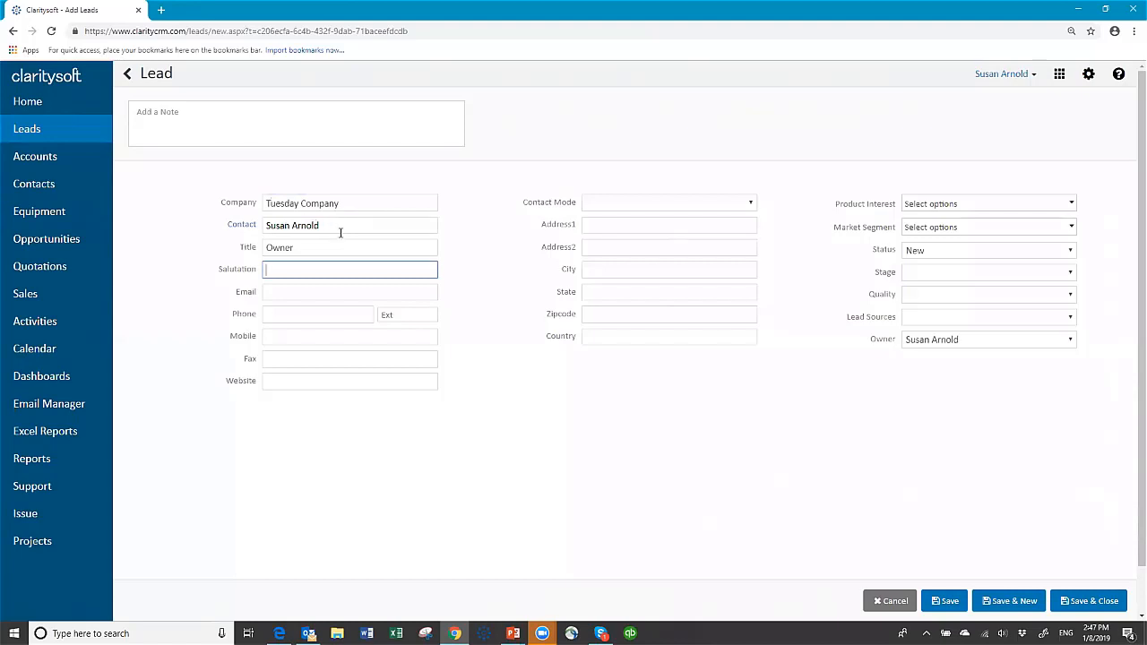
# Review the contact's name parts, leaving prefix and suffix unset, and save a middle initial.
pyautogui.click(240, 226)
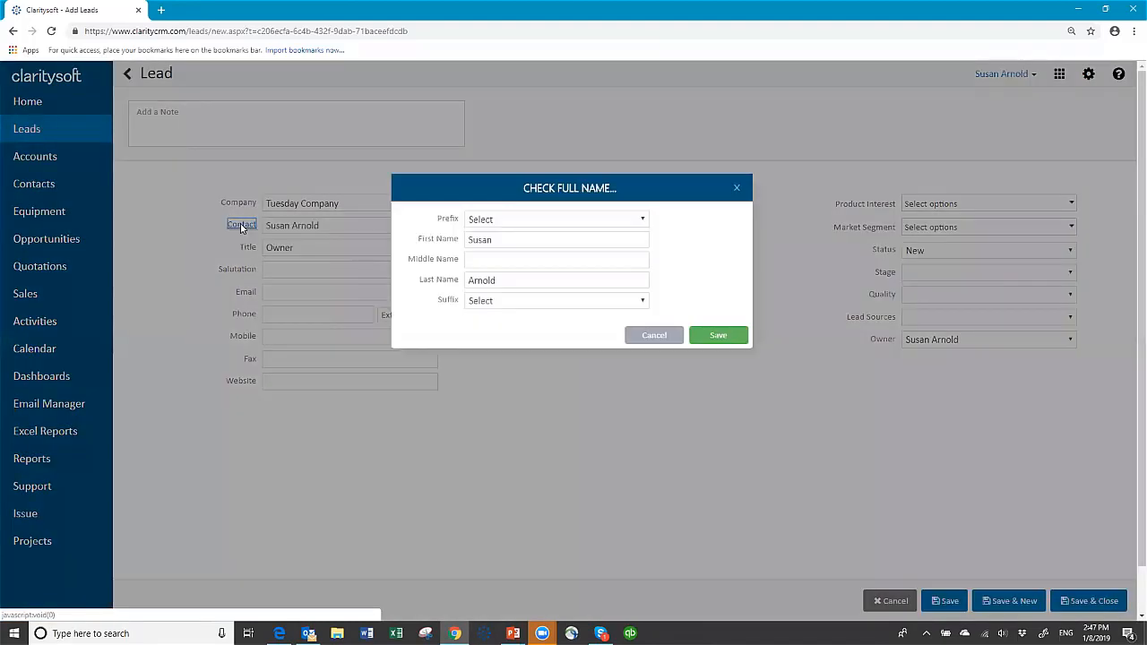
pyautogui.click(503, 239)
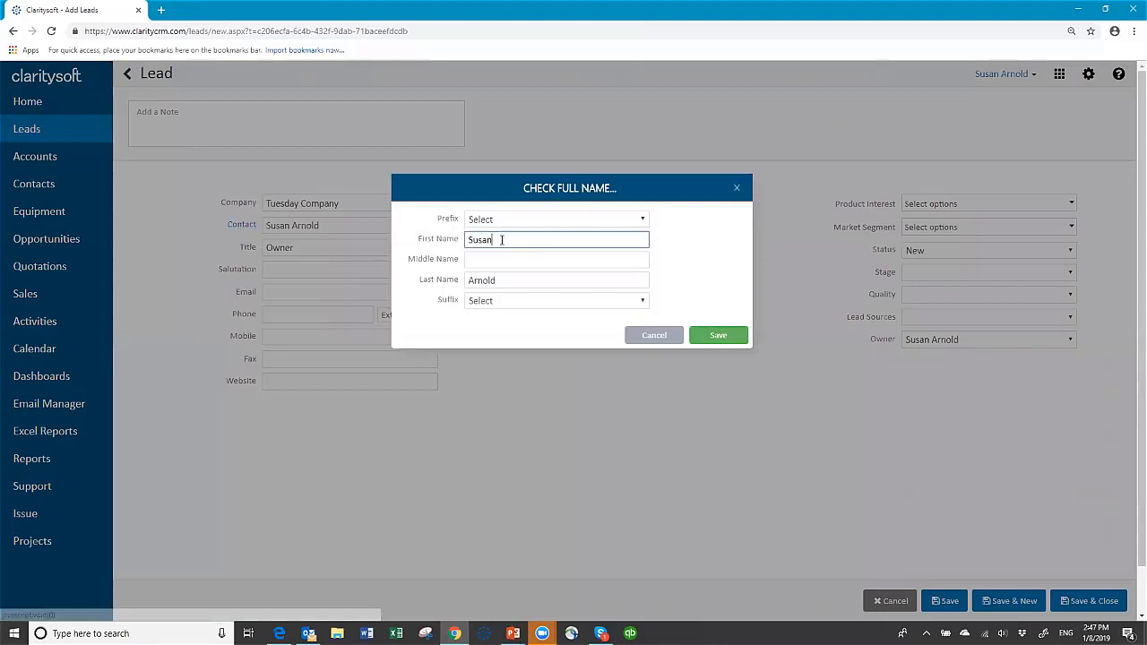
pyautogui.click(535, 282)
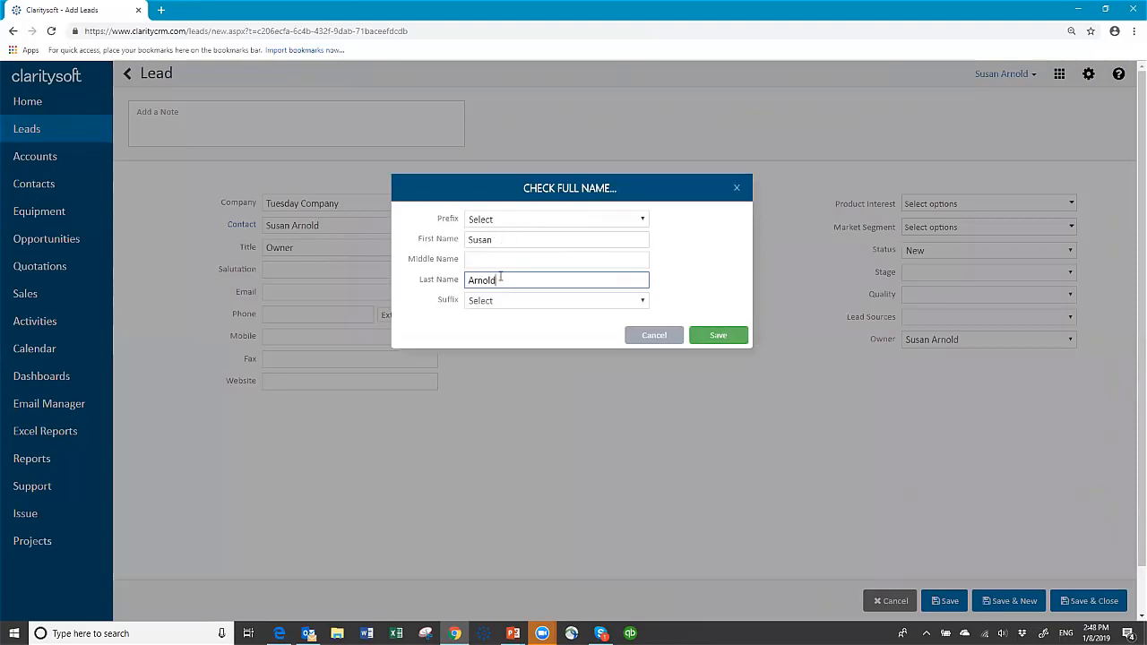
pyautogui.click(641, 220)
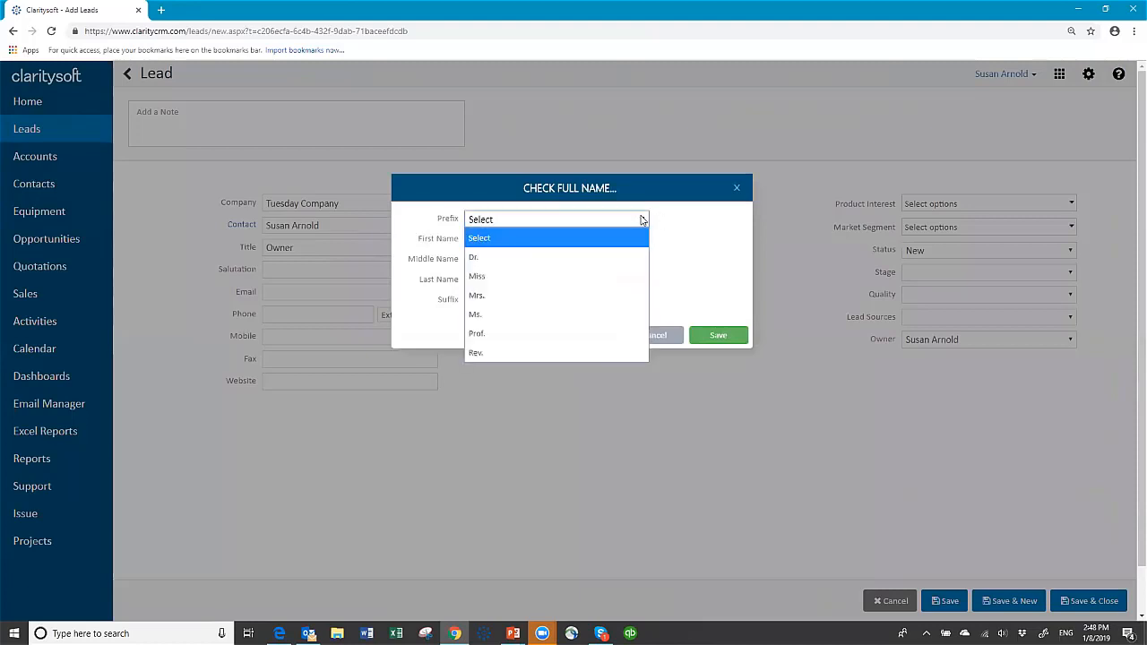
pyautogui.click(599, 224)
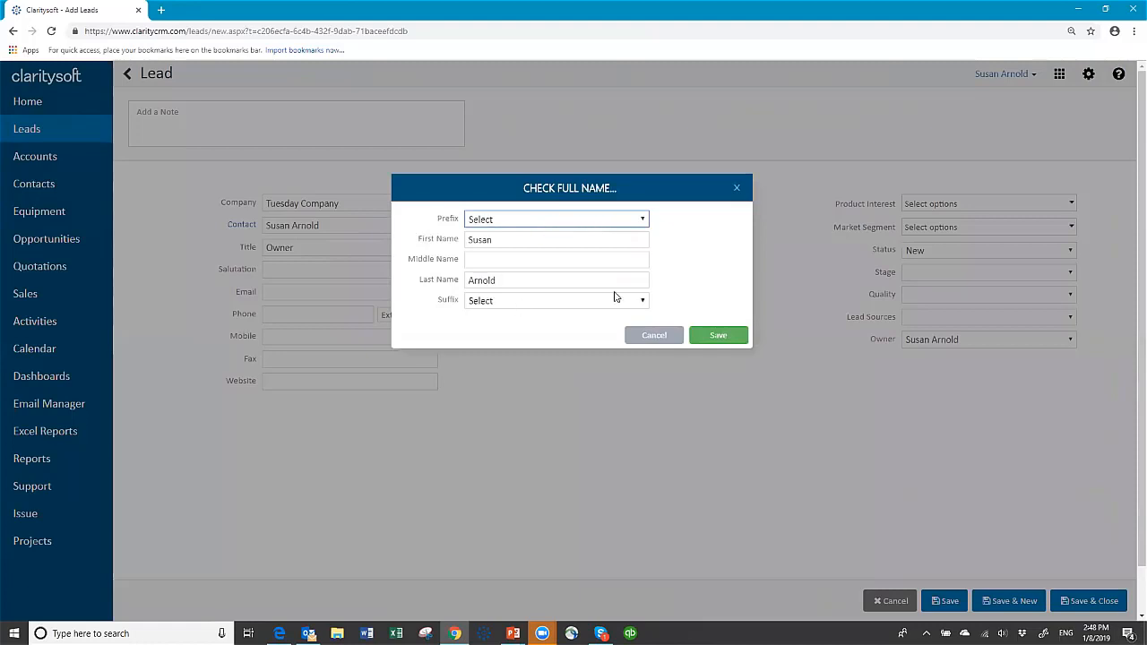
pyautogui.click(640, 303)
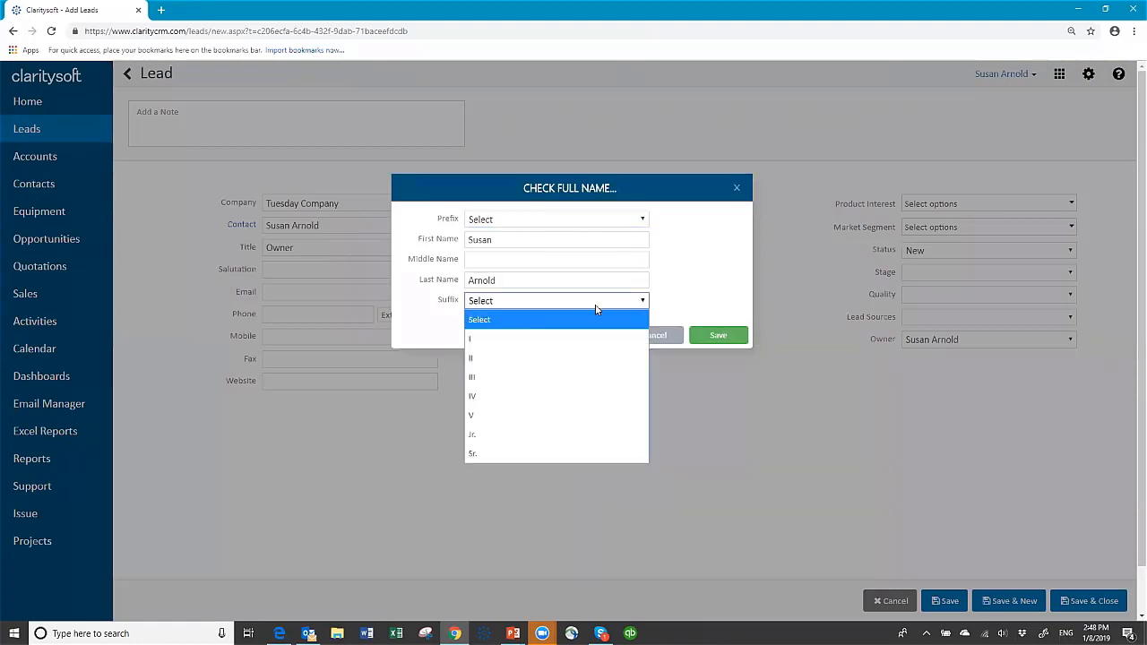
pyautogui.click(552, 303)
pyautogui.click(507, 259)
pyautogui.write('L.')
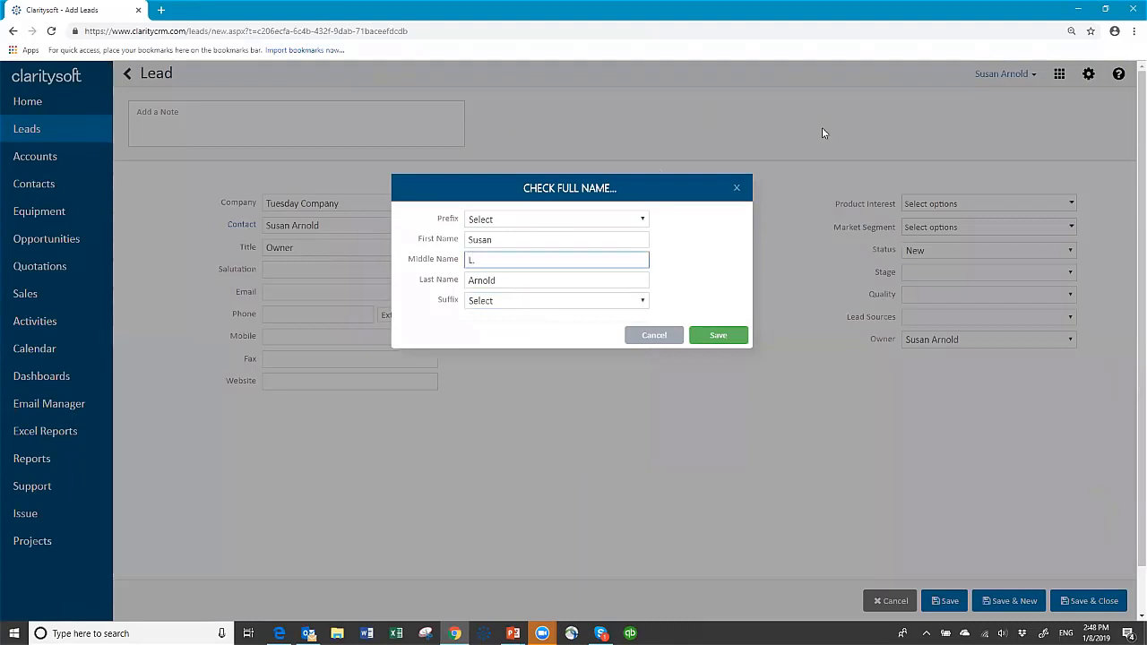
pyautogui.click(729, 334)
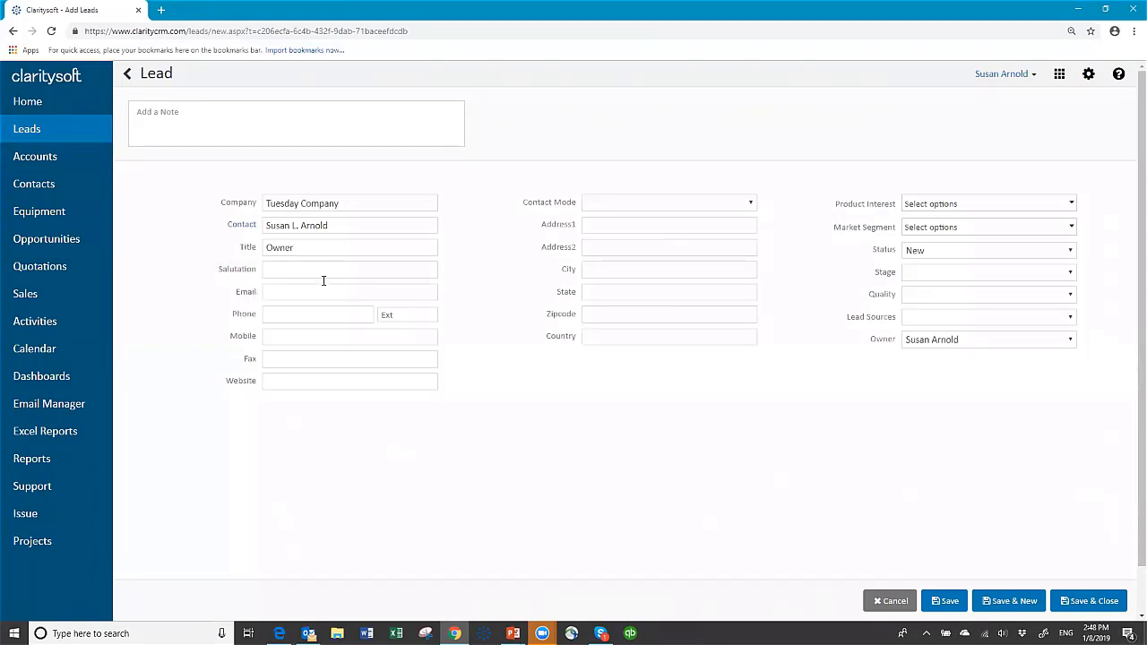
# Enter the salutation, the contact's e-mail and phone number, correcting the mistyped phone.
pyautogui.click(316, 269)
pyautogui.write('Susan')
pyautogui.click(302, 288)
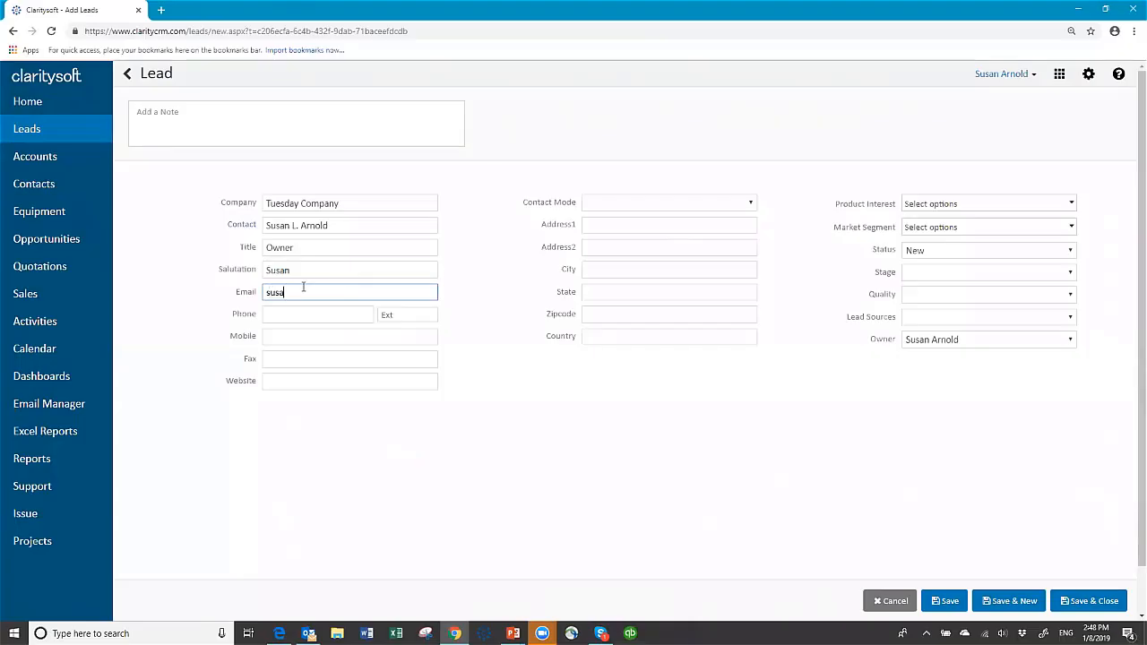
pyautogui.click(313, 310)
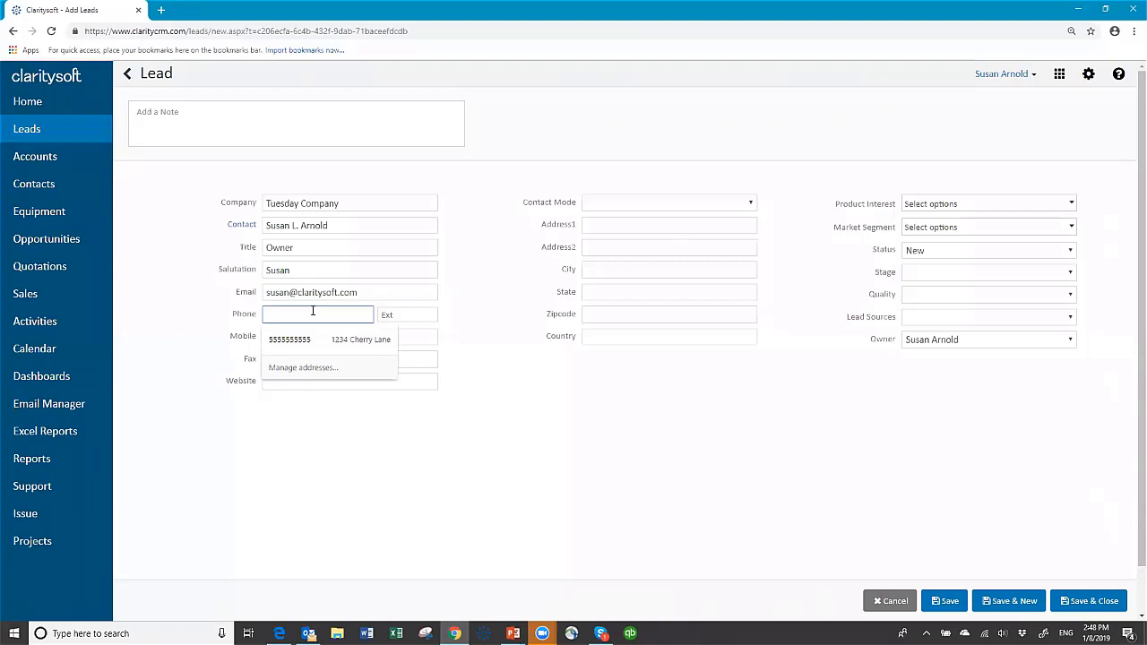
pyautogui.write('555-55-5555')
pyautogui.click(319, 338)
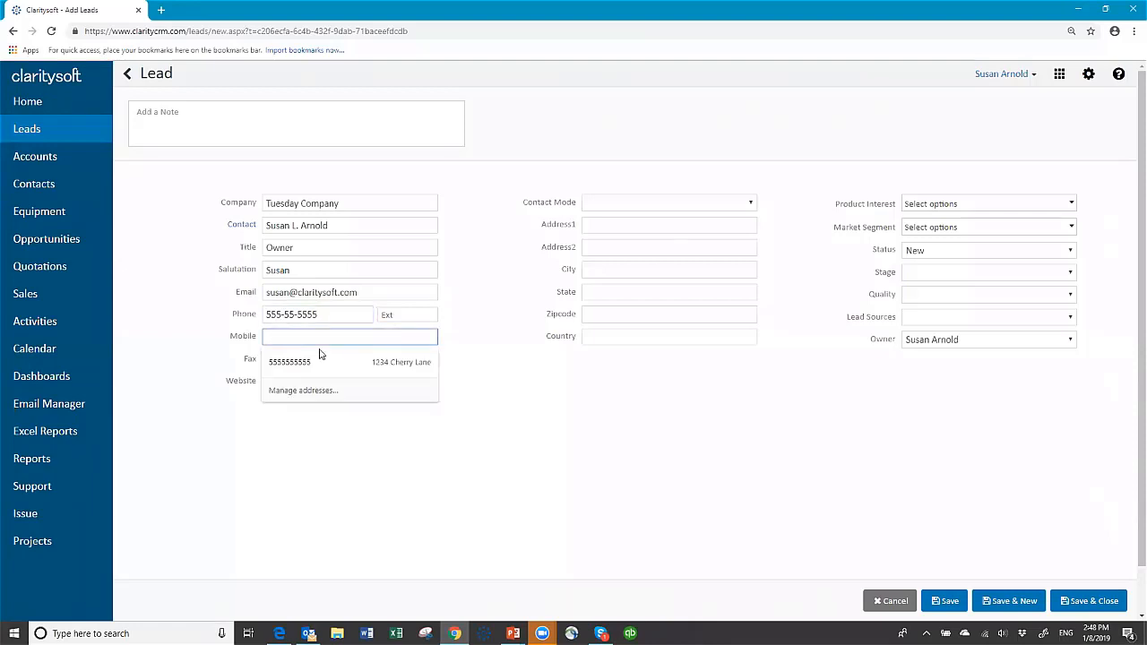
pyautogui.click(481, 336)
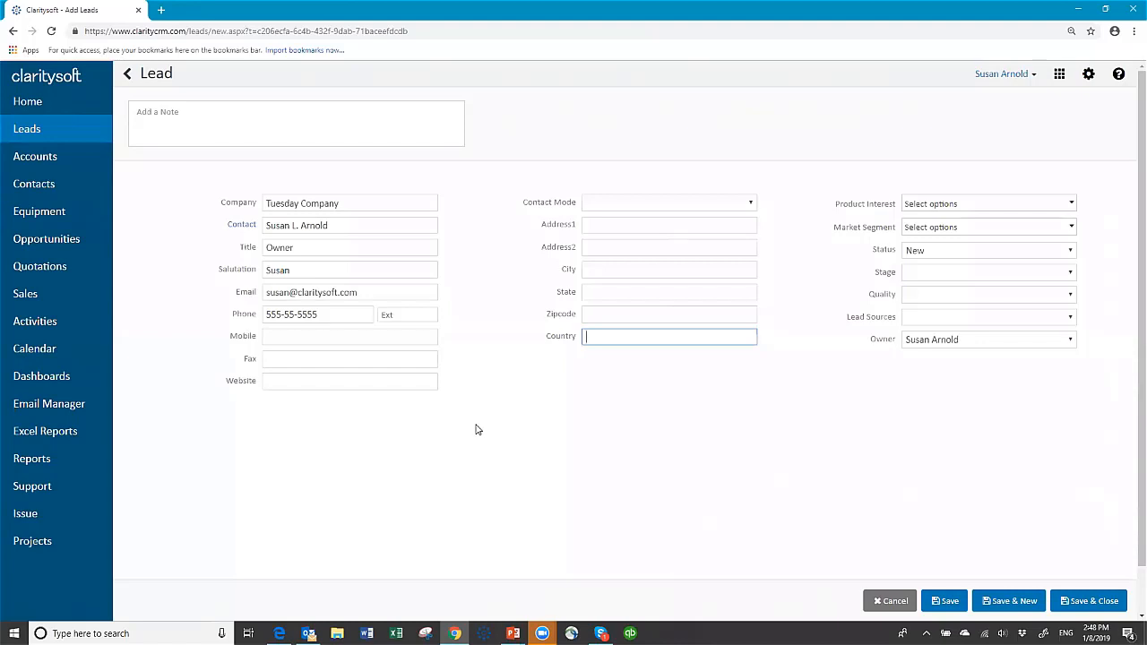
pyautogui.click(293, 314)
pyautogui.write('5')
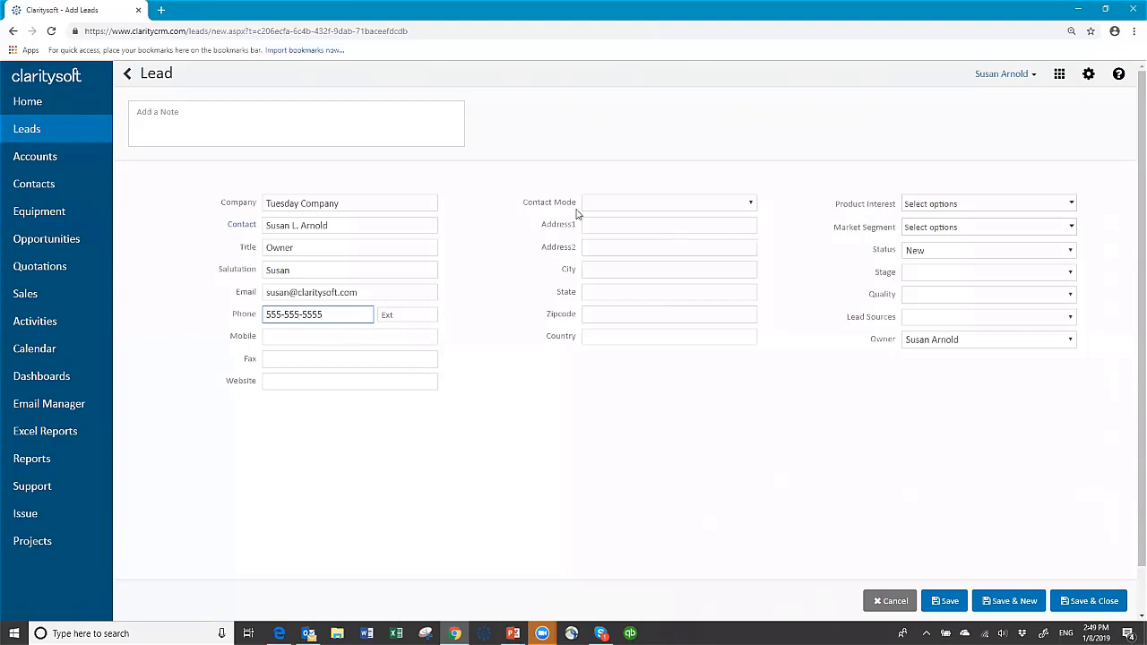
# Enter the lead's street address, city, state and zip code.
pyautogui.click(633, 226)
pyautogui.write('1234 MAIN st')
pyautogui.press('Tab')
pyautogui.press('Tab')
pyautogui.write('Cleveland')
pyautogui.press('Tab')
pyautogui.write('OH')
pyautogui.press('Tab')
pyautogui.write('44321')
pyautogui.click(837, 377)
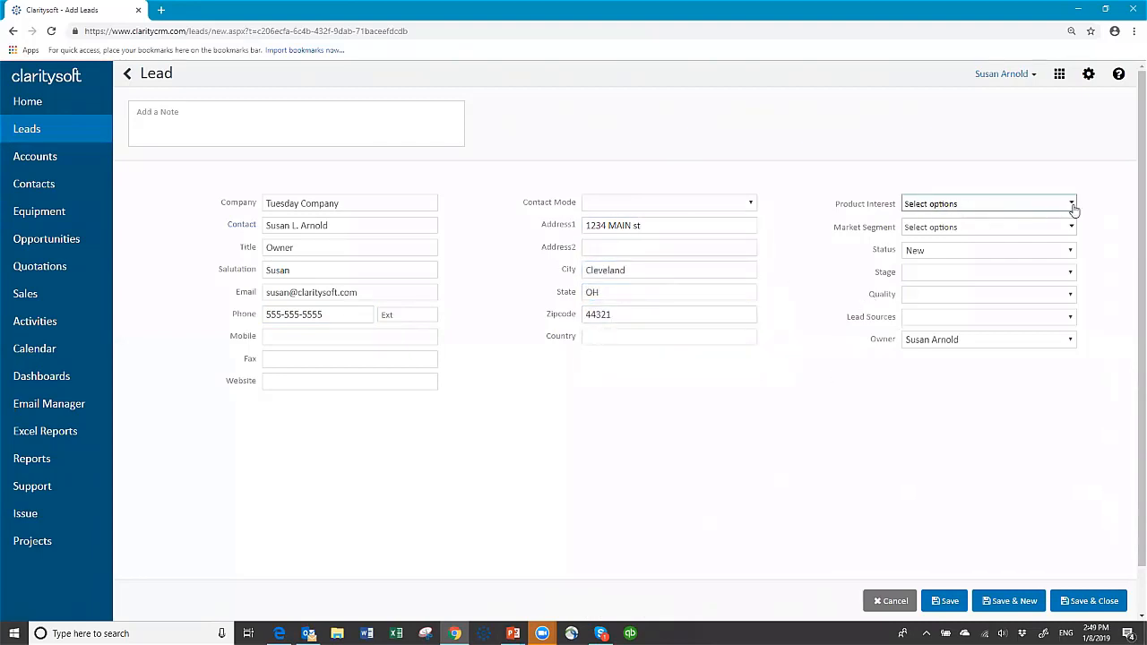
# Mark interest in Products A and B and set the market segment to A.
pyautogui.click(1074, 207)
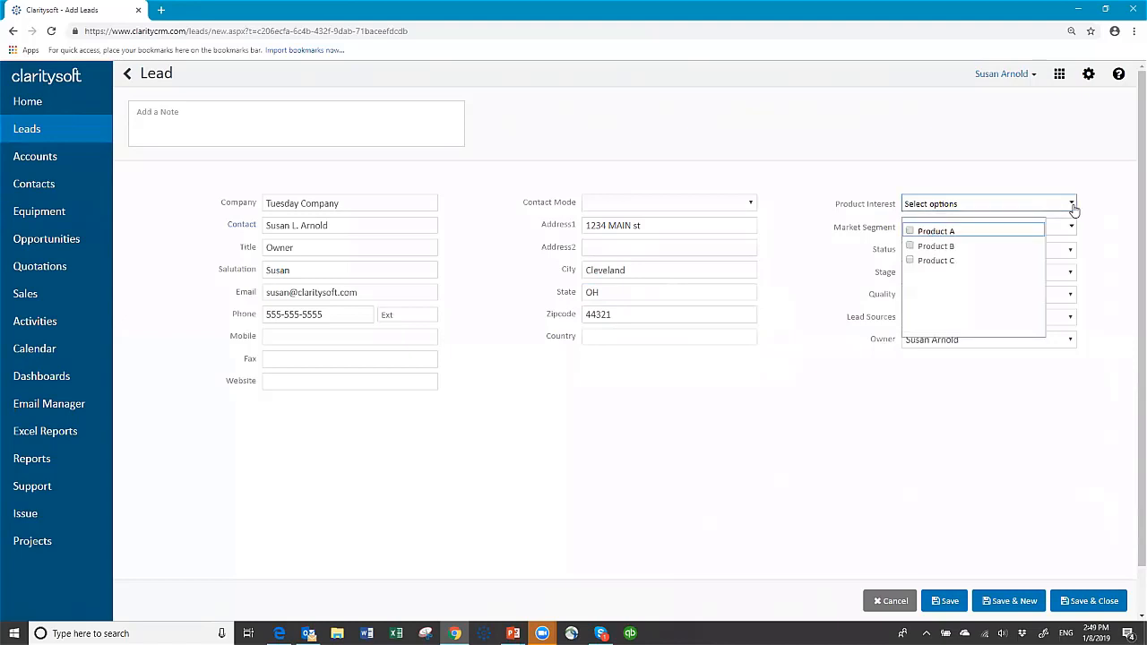
pyautogui.click(911, 231)
pyautogui.click(910, 246)
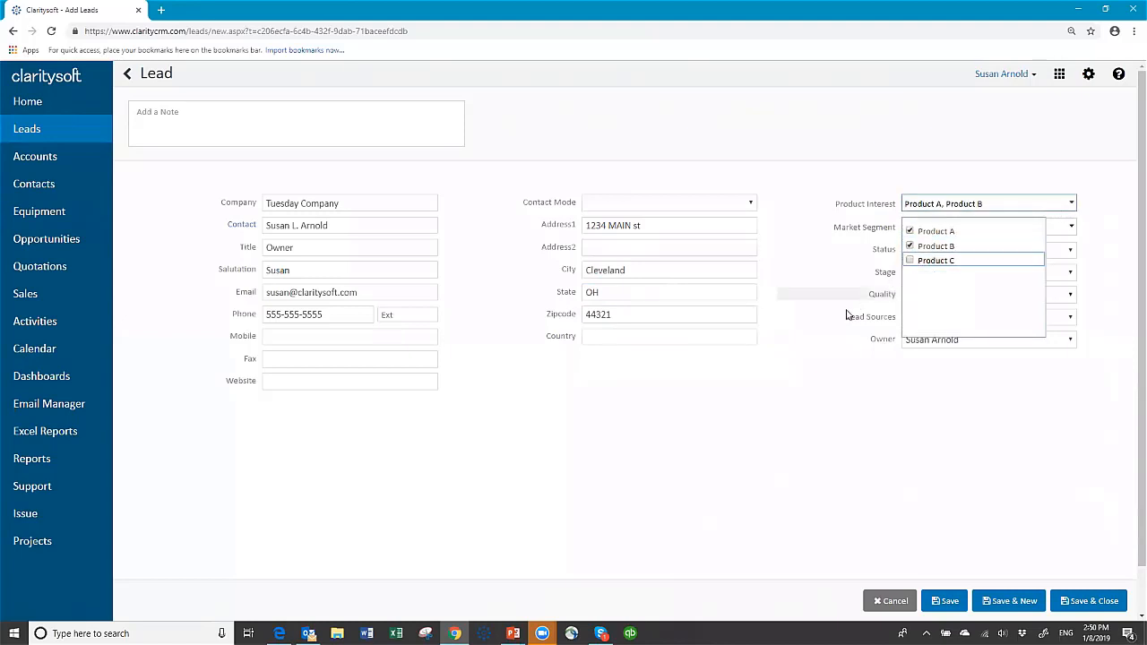
pyautogui.click(801, 338)
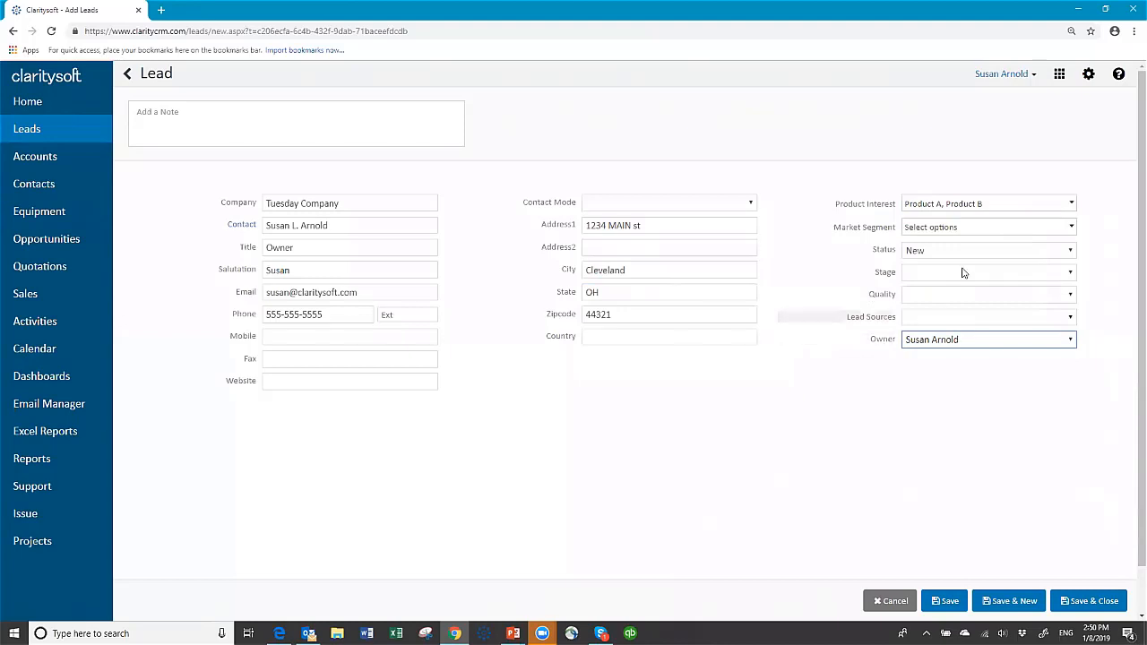
pyautogui.click(1075, 234)
pyautogui.click(1026, 244)
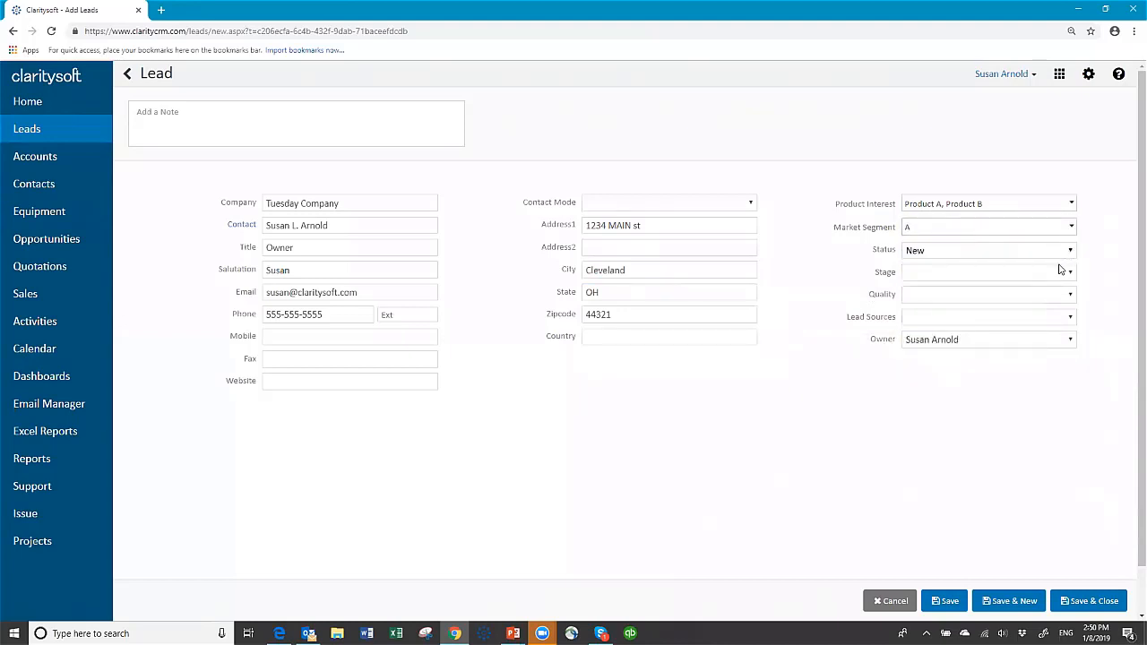
# Set Stage 1. Intro Email, Quality 3 Good Match and Lead Source Cold Call, then save the lead.
pyautogui.click(1071, 275)
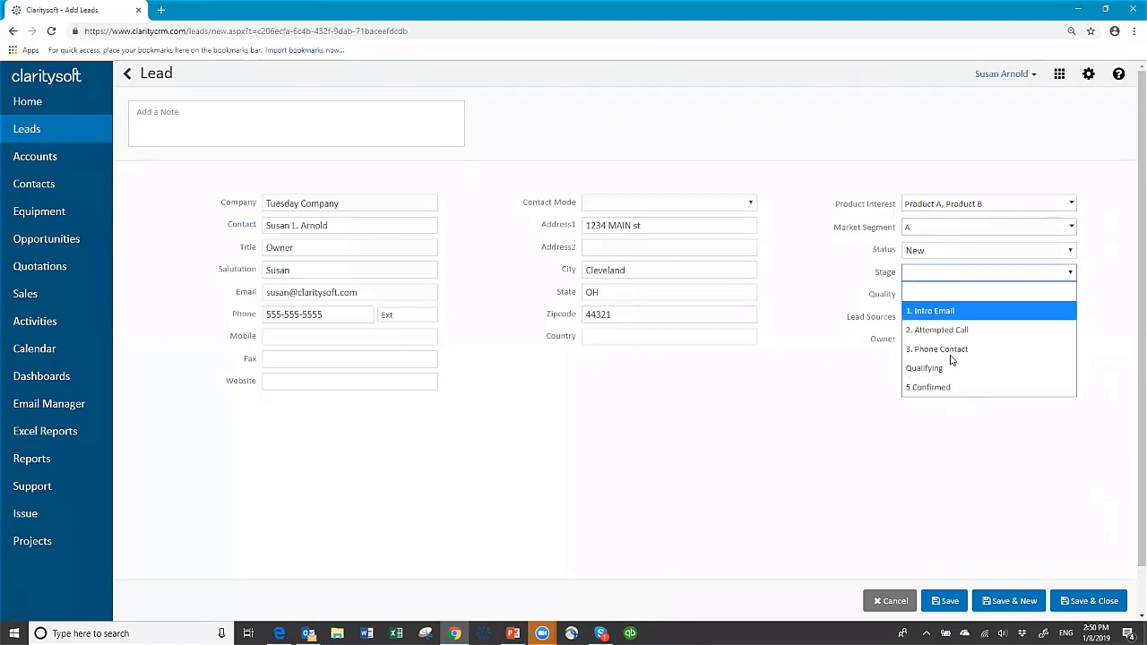
pyautogui.click(948, 314)
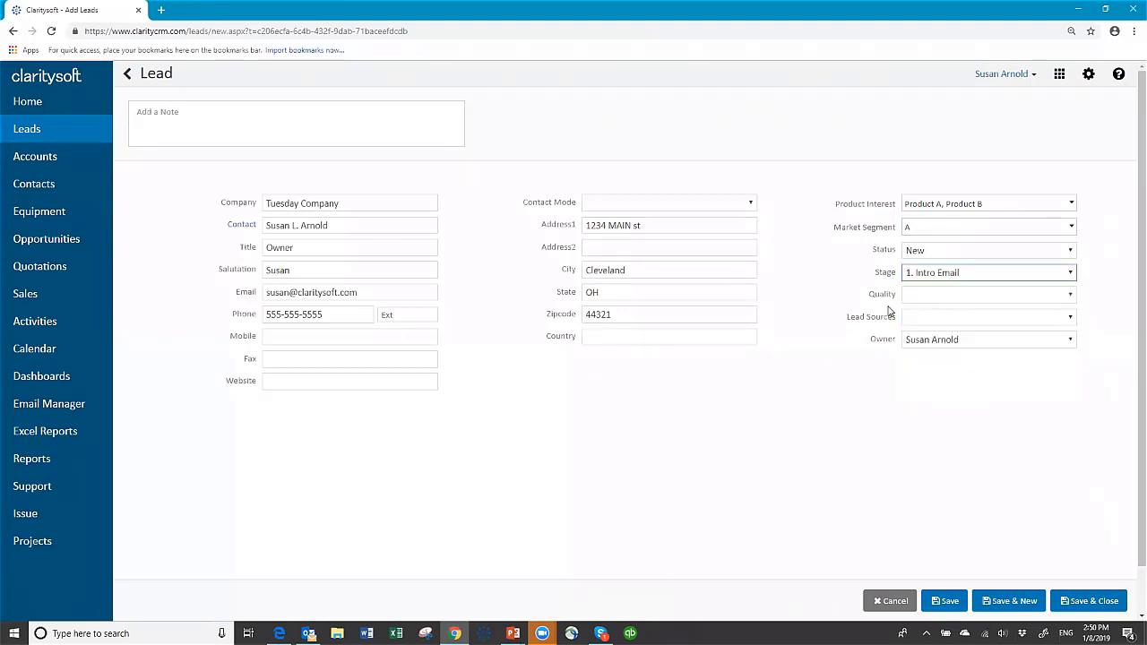
pyautogui.click(1070, 296)
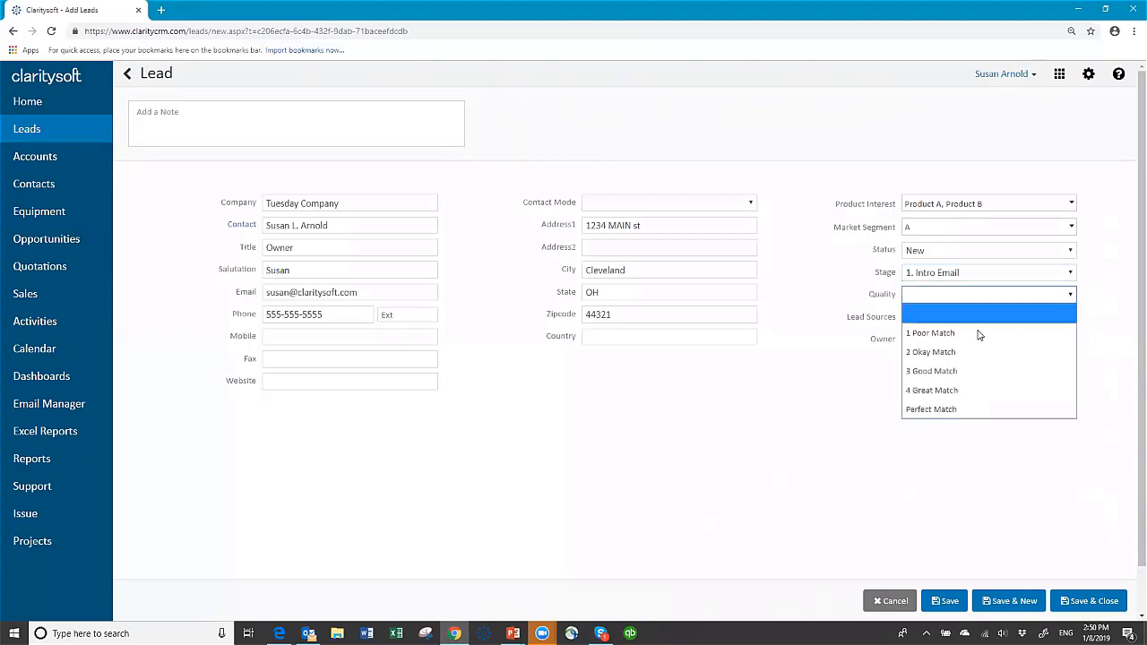
pyautogui.click(1003, 371)
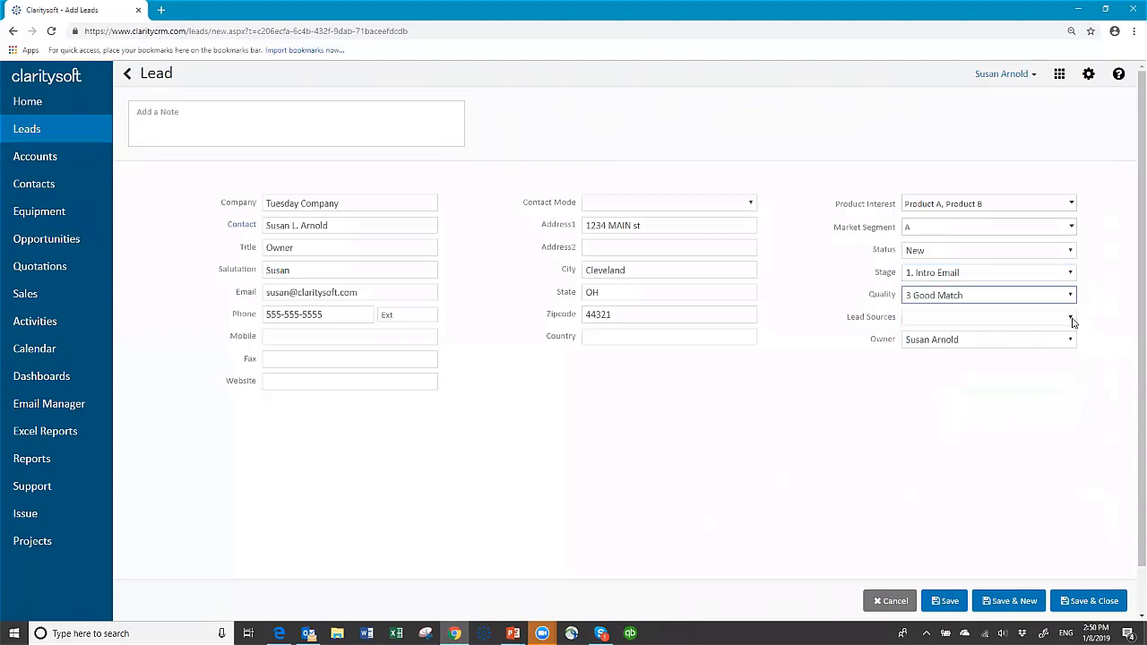
pyautogui.click(1071, 319)
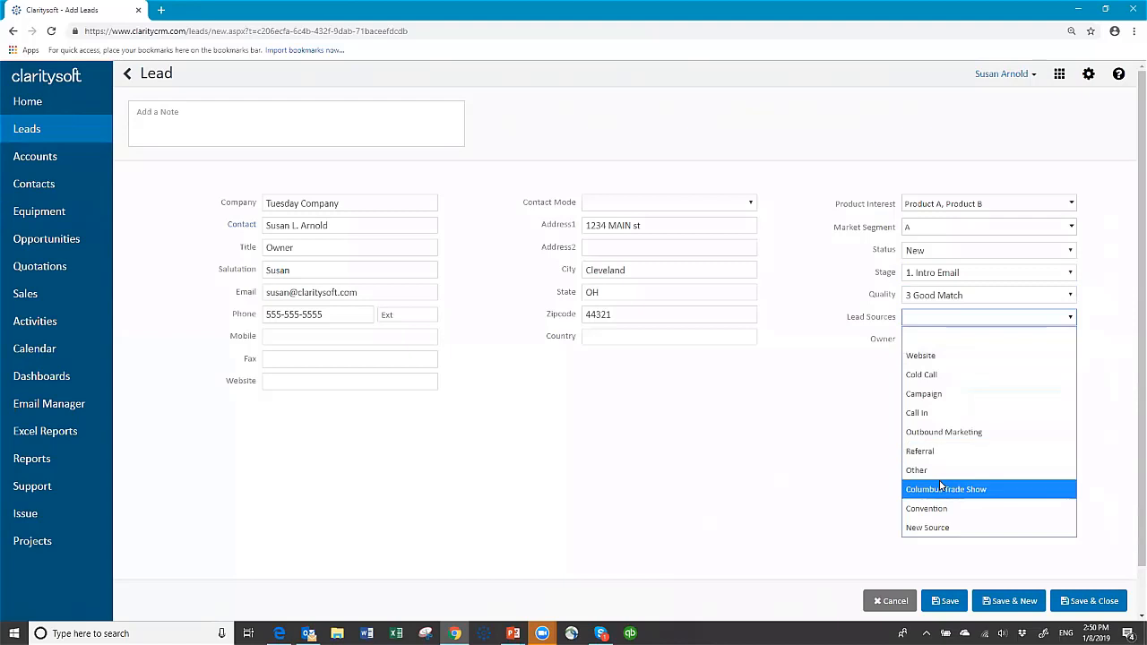
pyautogui.click(931, 376)
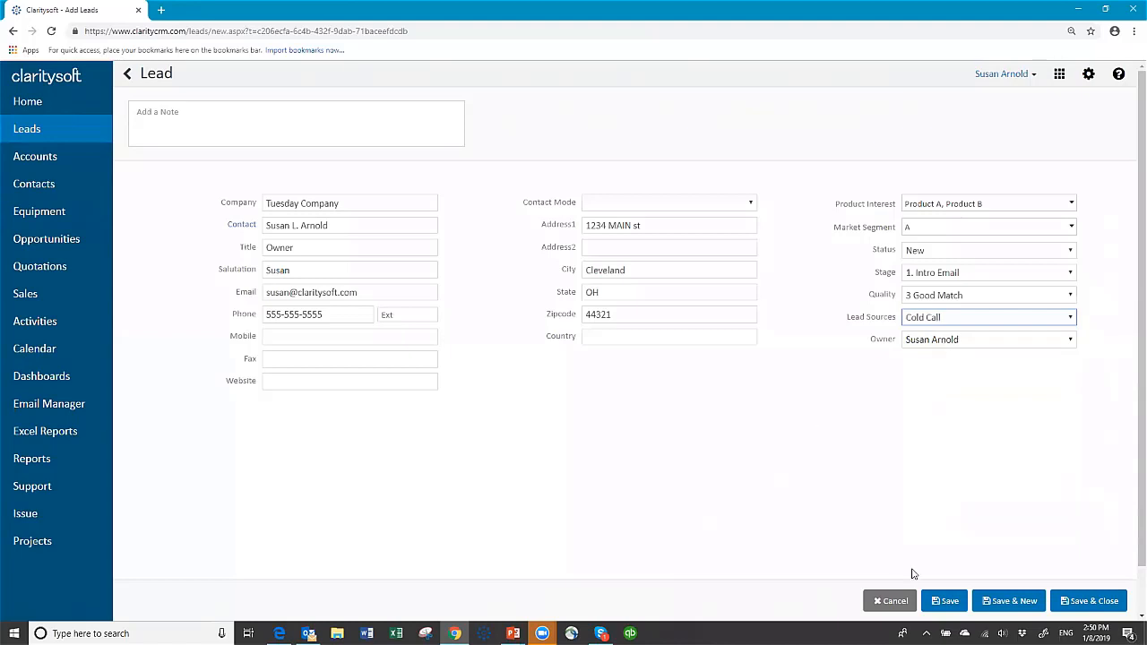
pyautogui.click(947, 601)
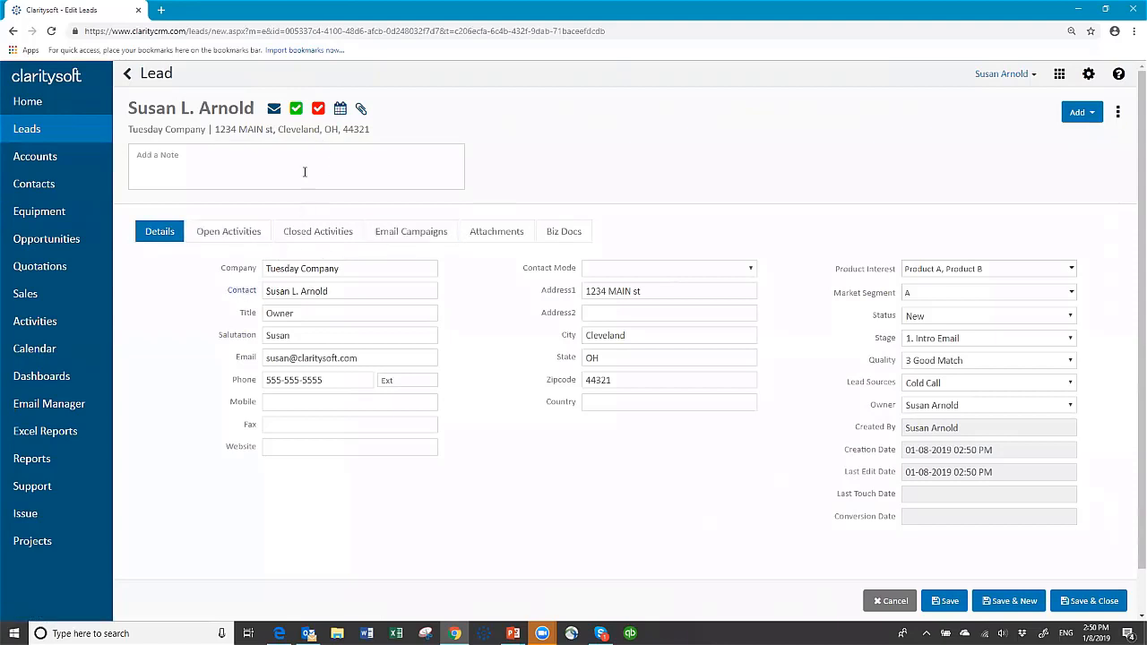
# Log a completed Call titled 'Initial call' with a note, then check closed and open activities.
pyautogui.click(296, 108)
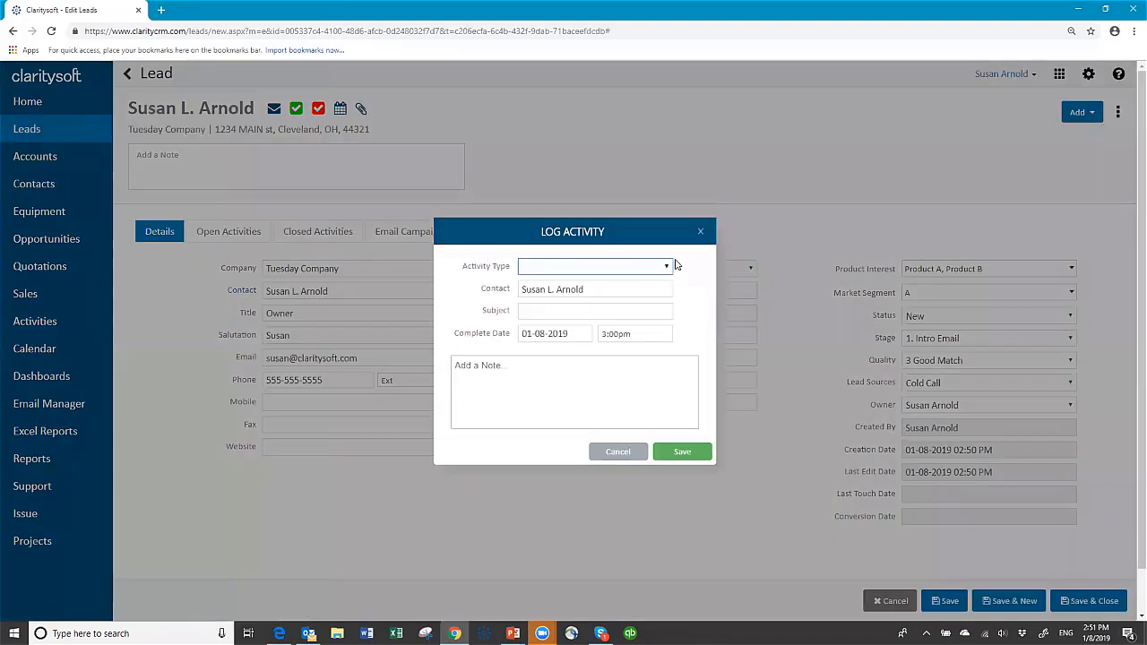
pyautogui.click(670, 266)
pyautogui.click(591, 303)
pyautogui.click(528, 310)
pyautogui.write('Initial call')
pyautogui.press('Tab')
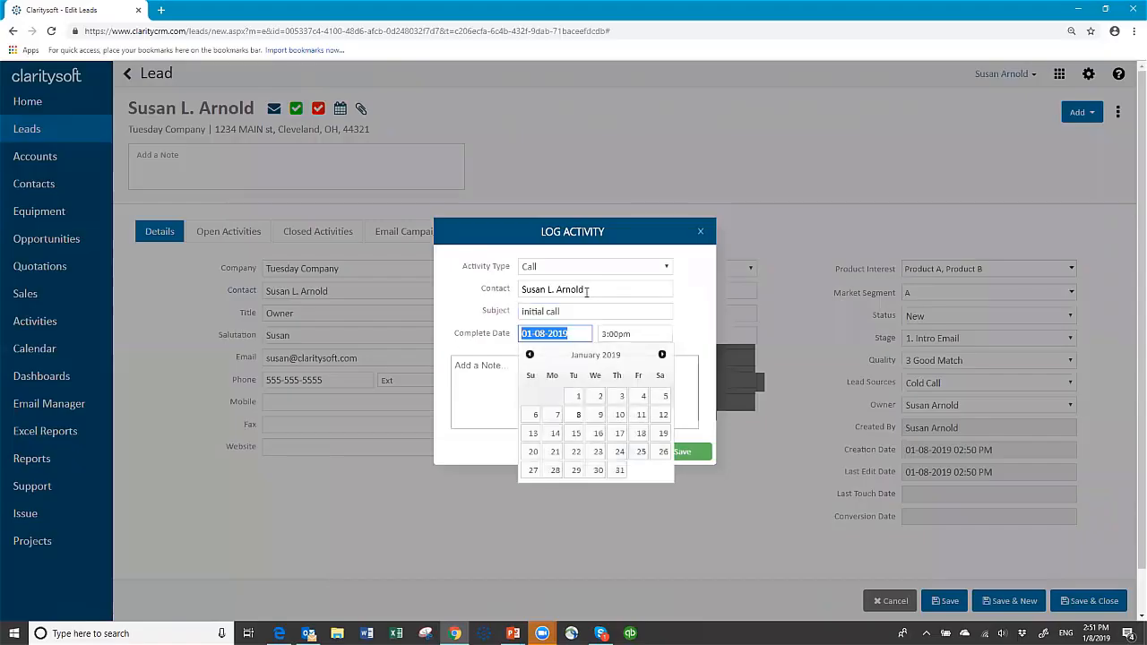
pyautogui.click(473, 366)
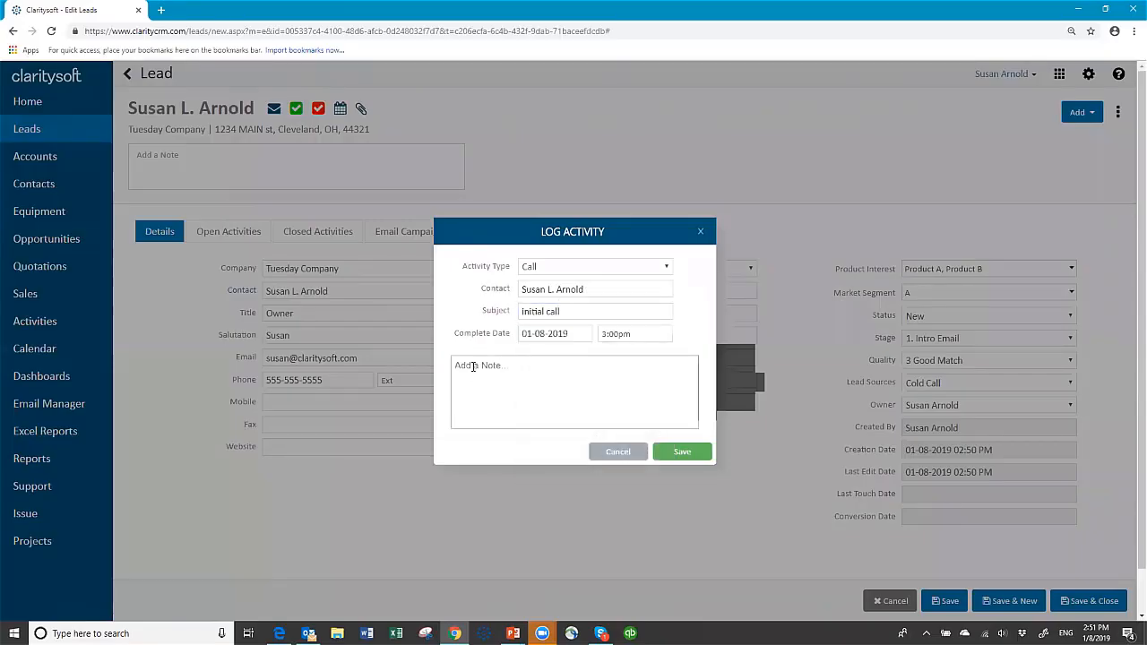
pyautogui.write('ajdf')
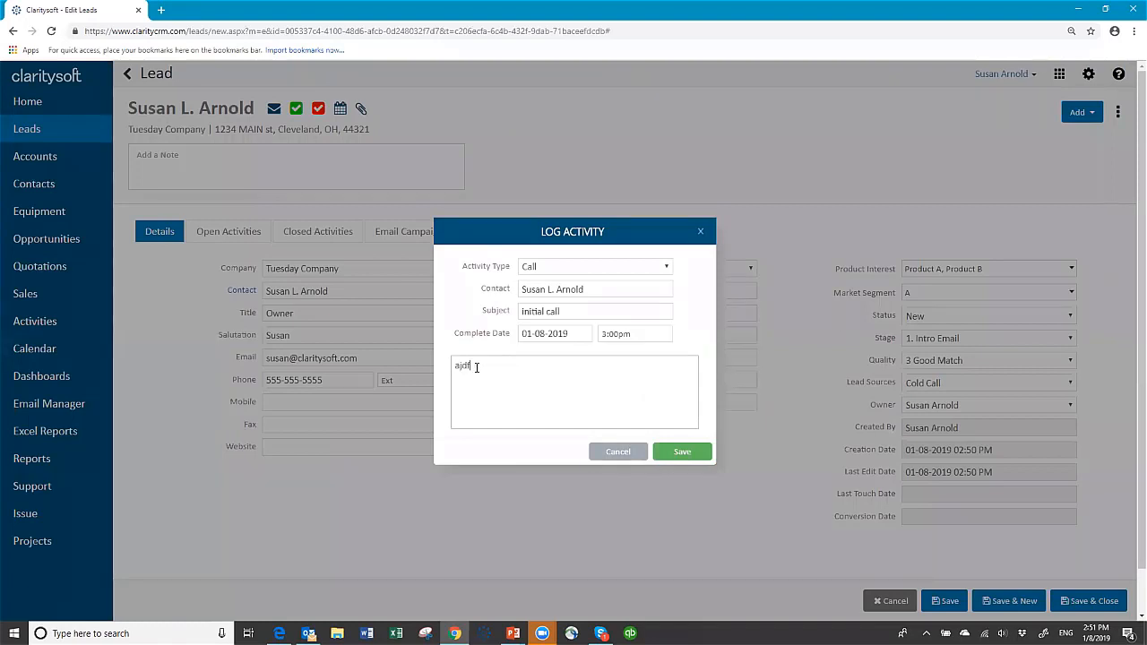
pyautogui.write(' adj asdfk a fksj fask fjaksf jasfi aks fakf')
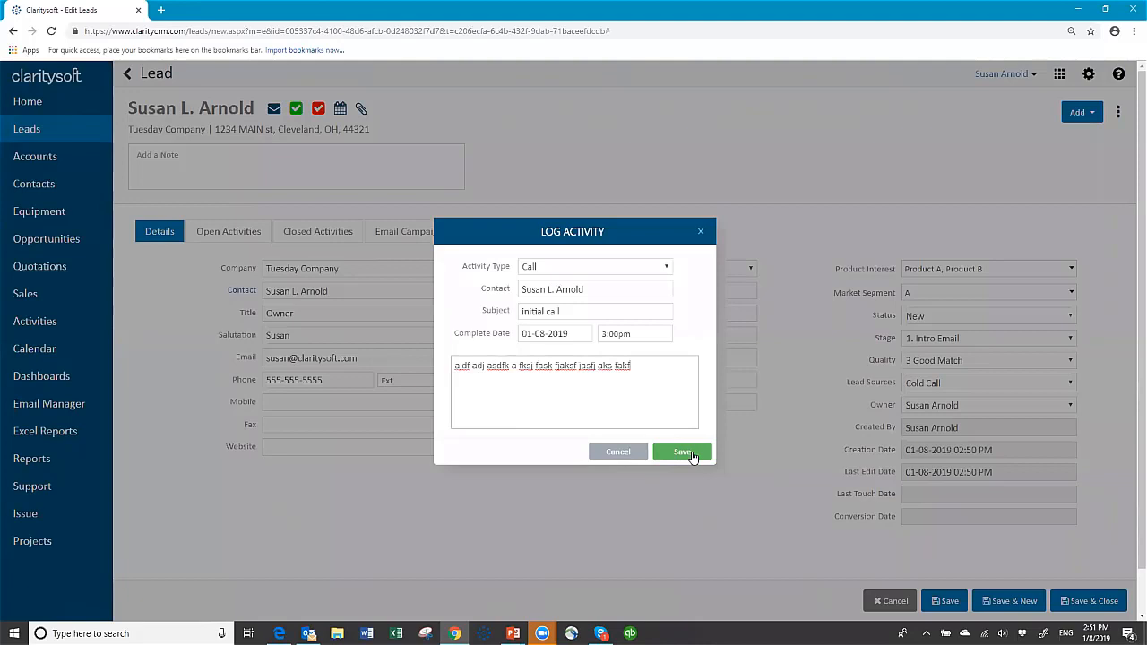
pyautogui.click(690, 455)
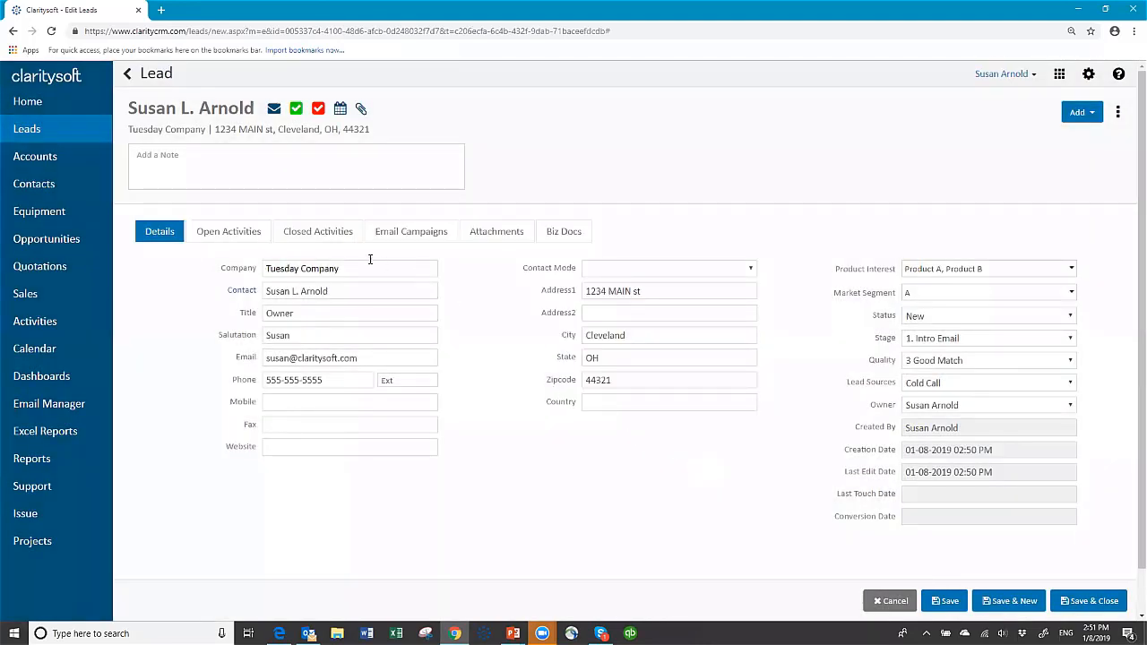
pyautogui.click(307, 233)
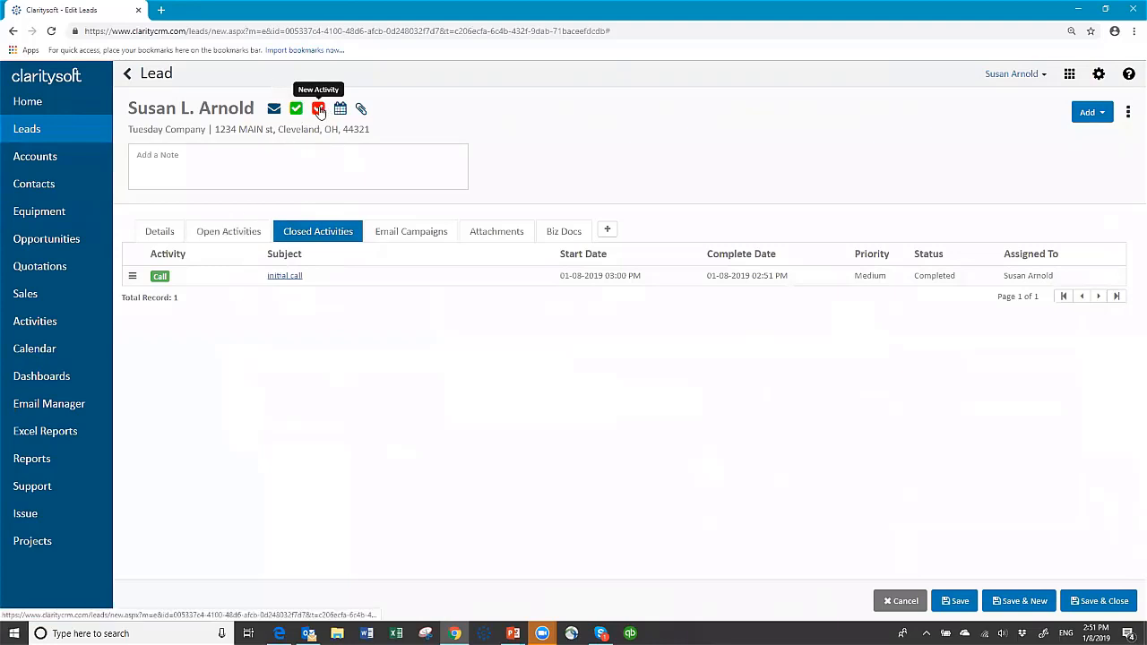
pyautogui.click(236, 231)
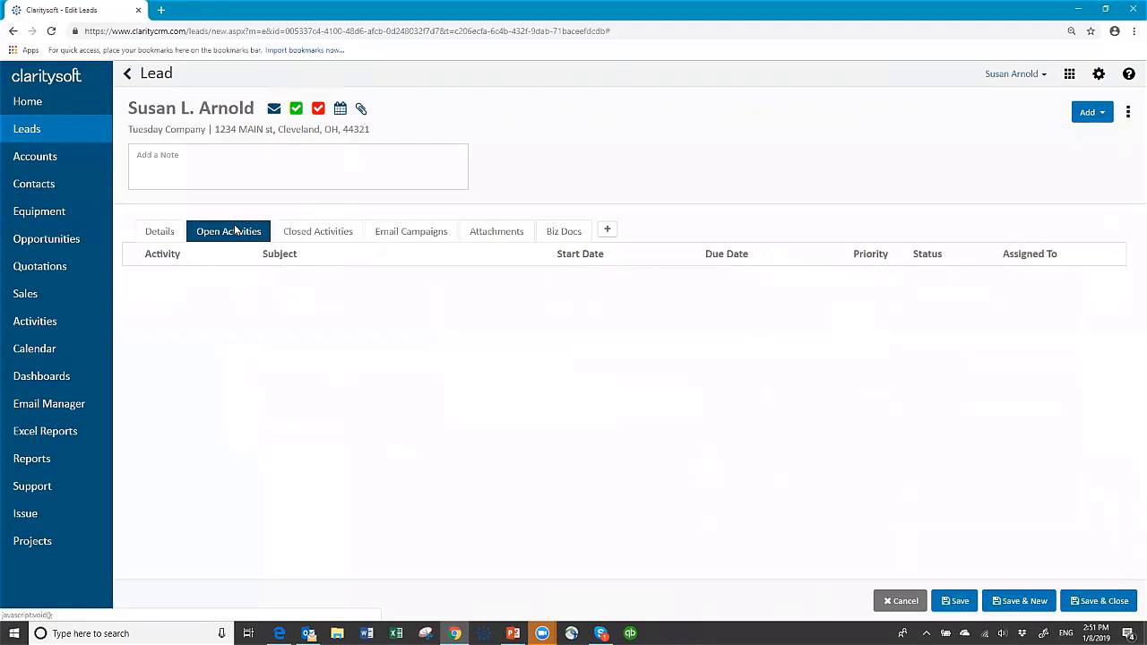
# Schedule a 'Foloow up' call for 01-14-2019 1:00pm on the calendar, then save and close the lead.
pyautogui.click(607, 230)
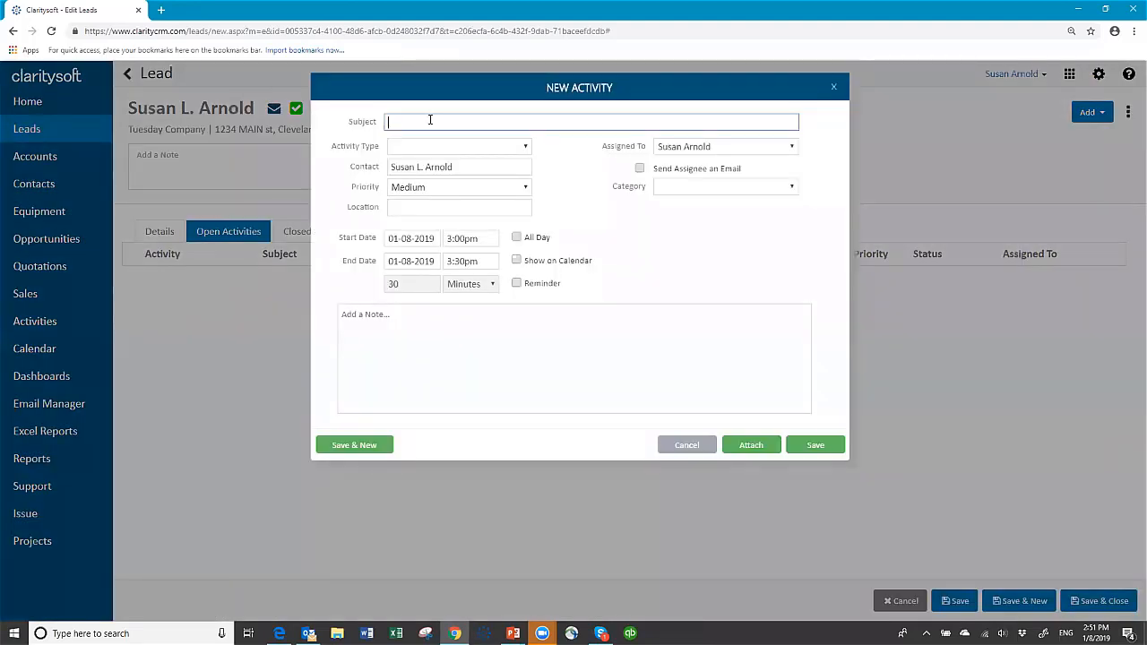
pyautogui.write('Foloow up call')
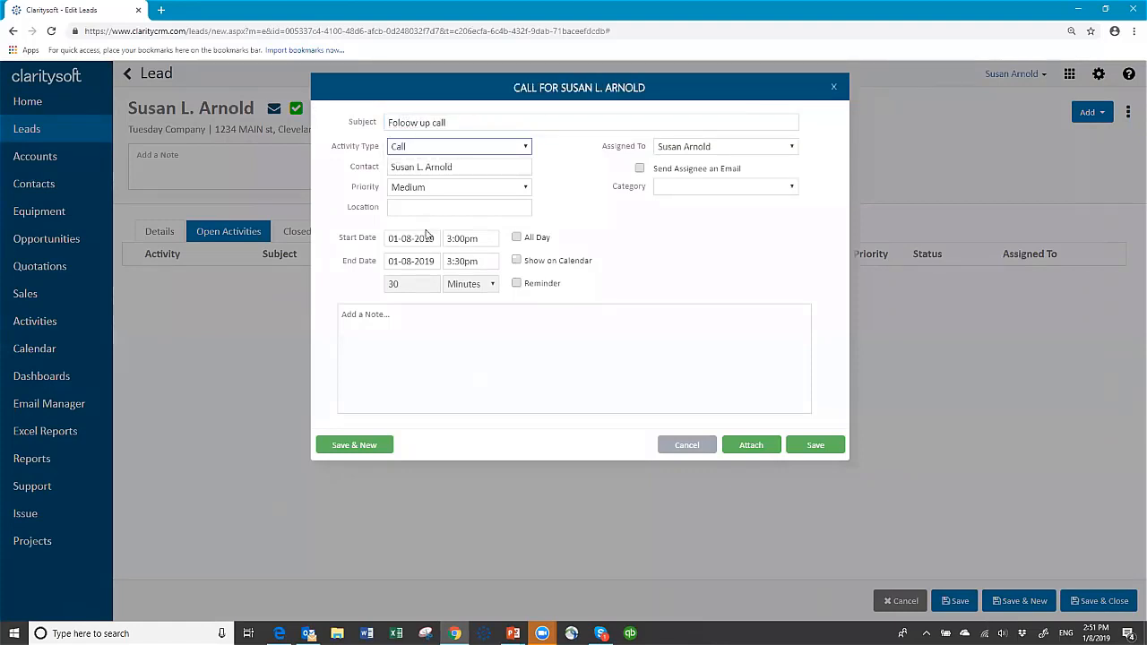
pyautogui.click(432, 235)
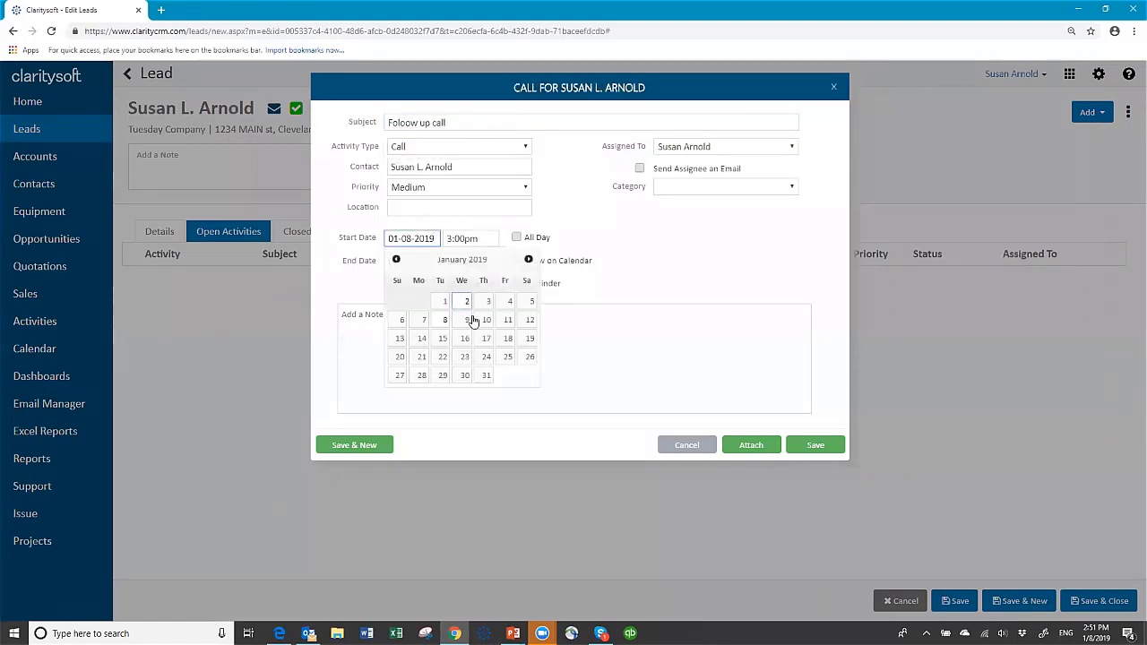
pyautogui.click(421, 338)
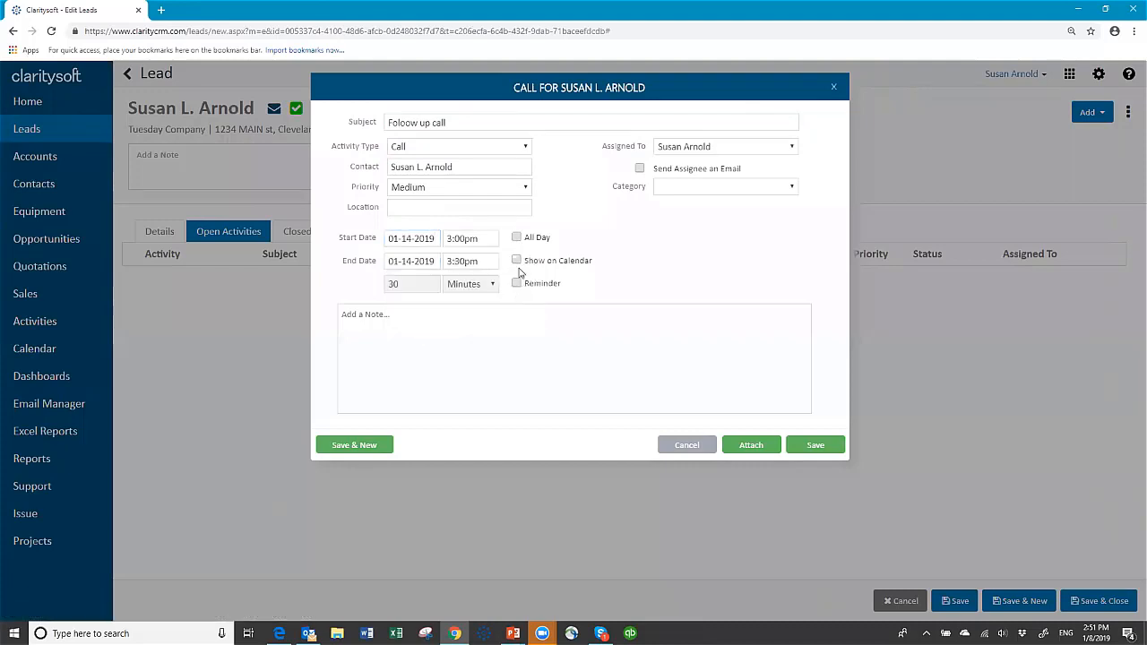
pyautogui.click(487, 237)
pyautogui.click(492, 255)
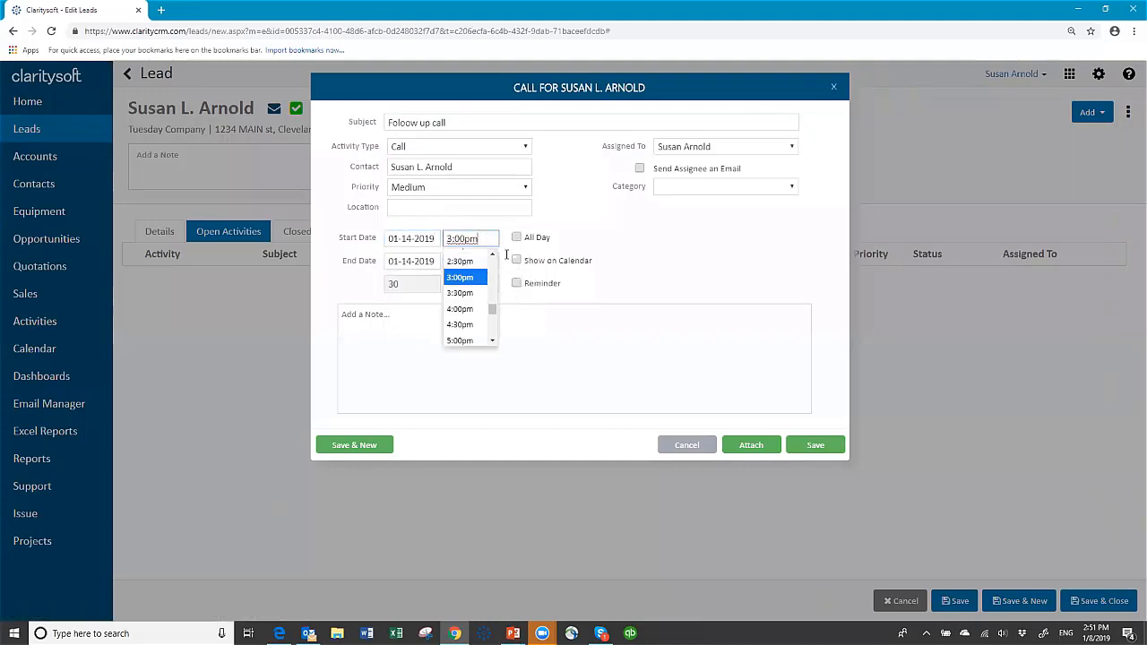
pyautogui.click(492, 256)
pyautogui.click(492, 255)
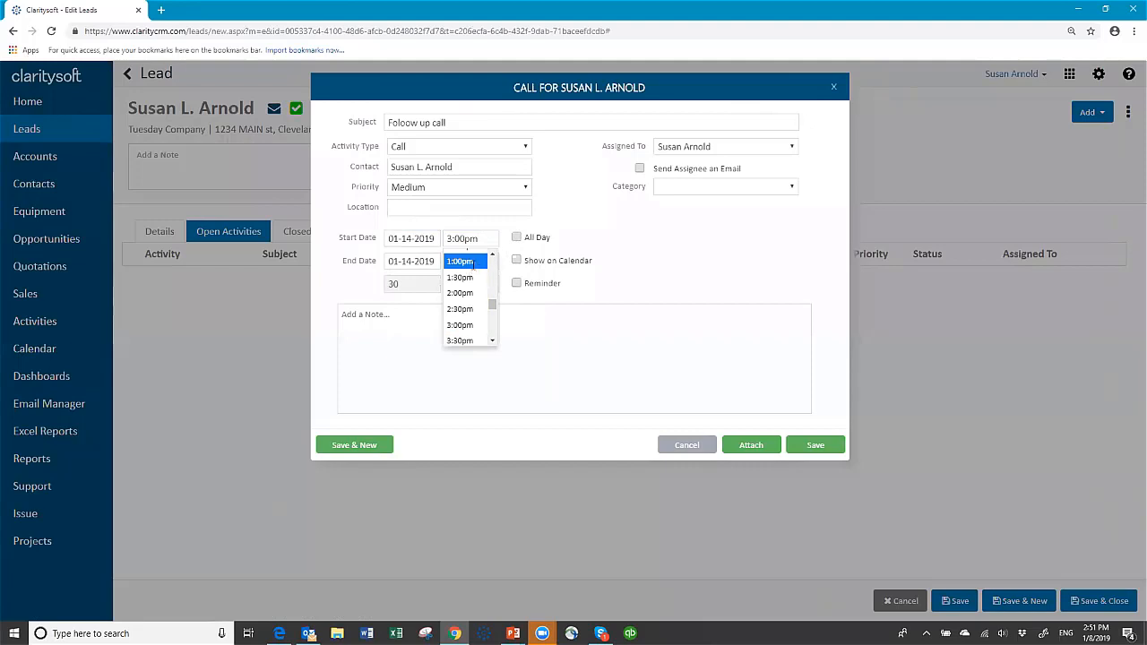
pyautogui.click(469, 256)
pyautogui.click(516, 260)
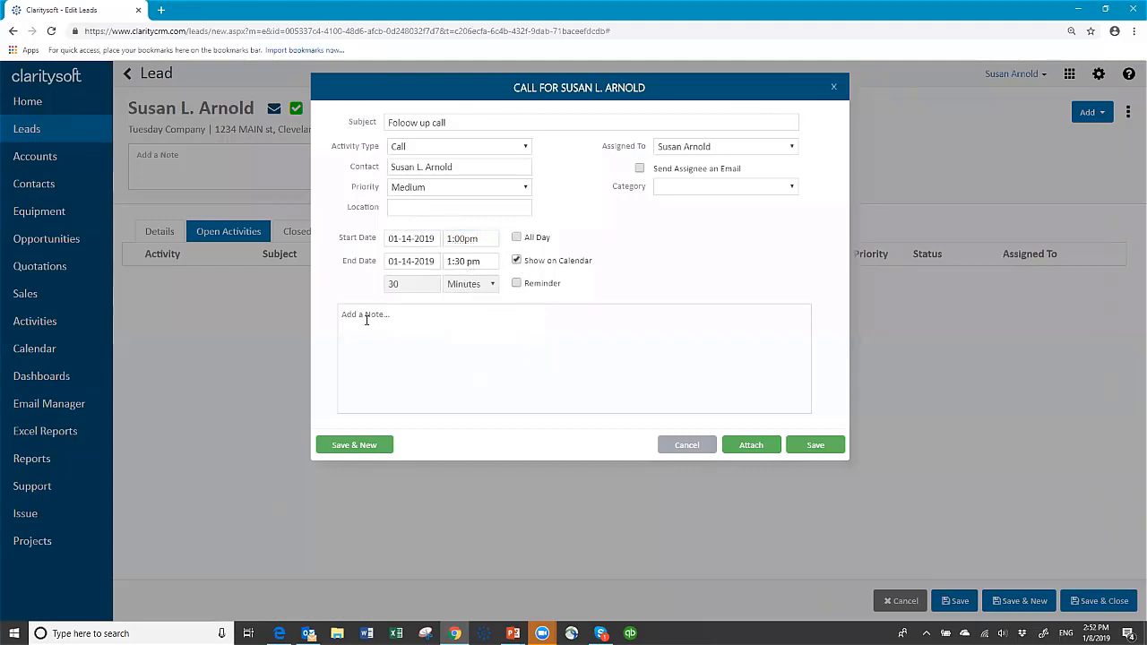
pyautogui.write('adj faskf asjf aks fjsd fkd')
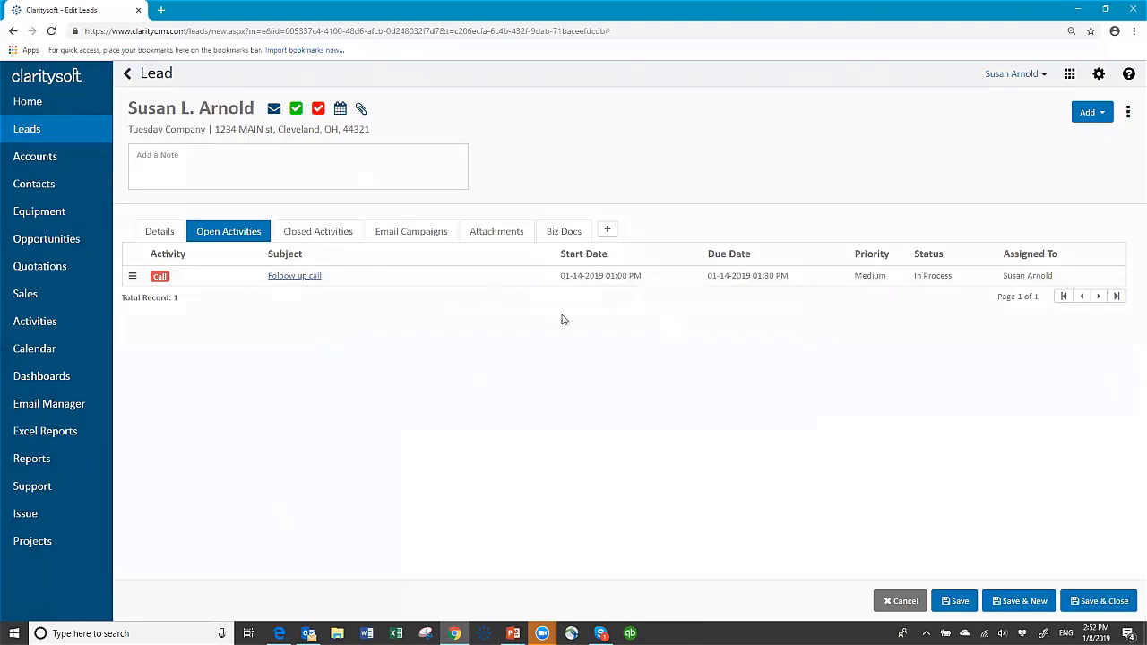
pyautogui.click(335, 233)
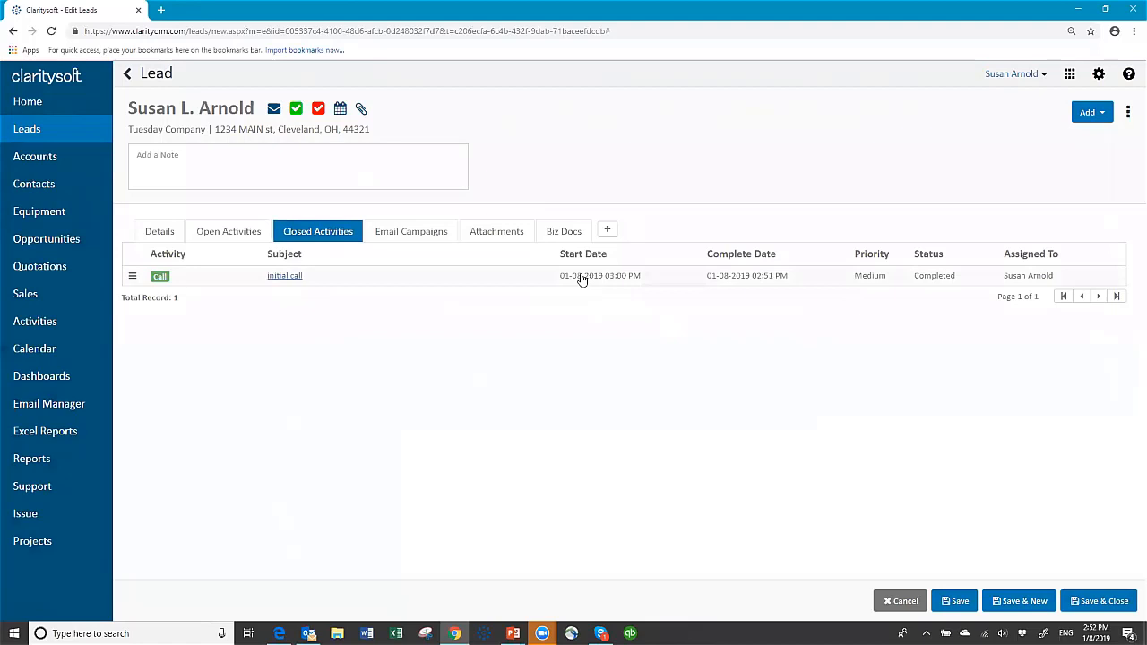
pyautogui.click(1103, 600)
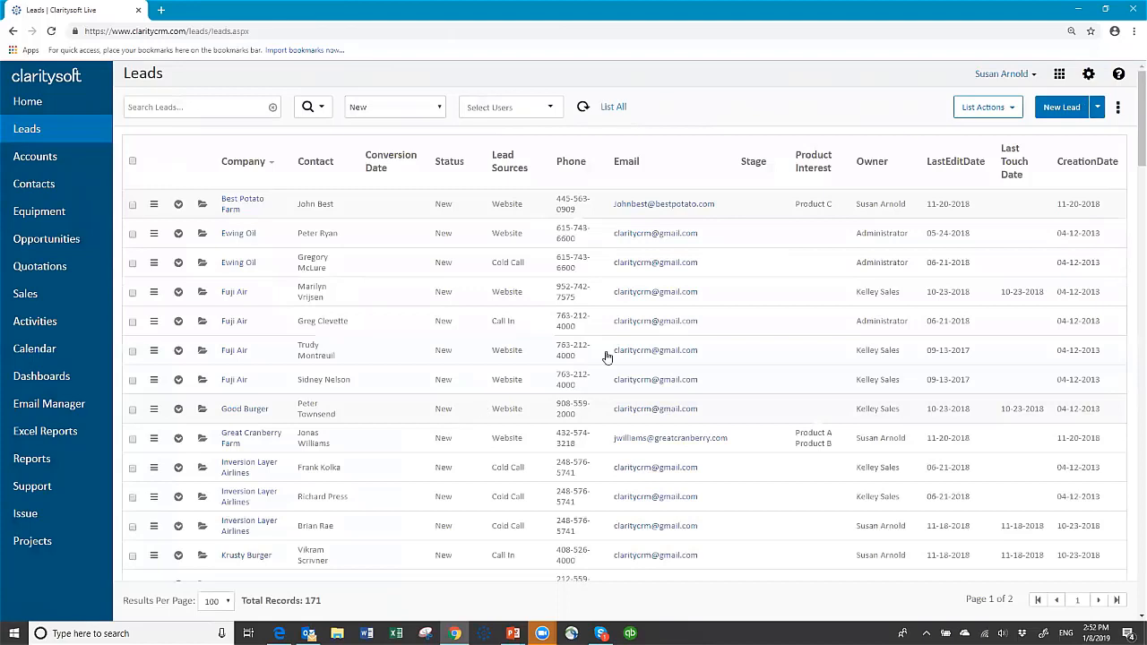
# Switch the Activities list filter to Future Activities.
pyautogui.click(46, 321)
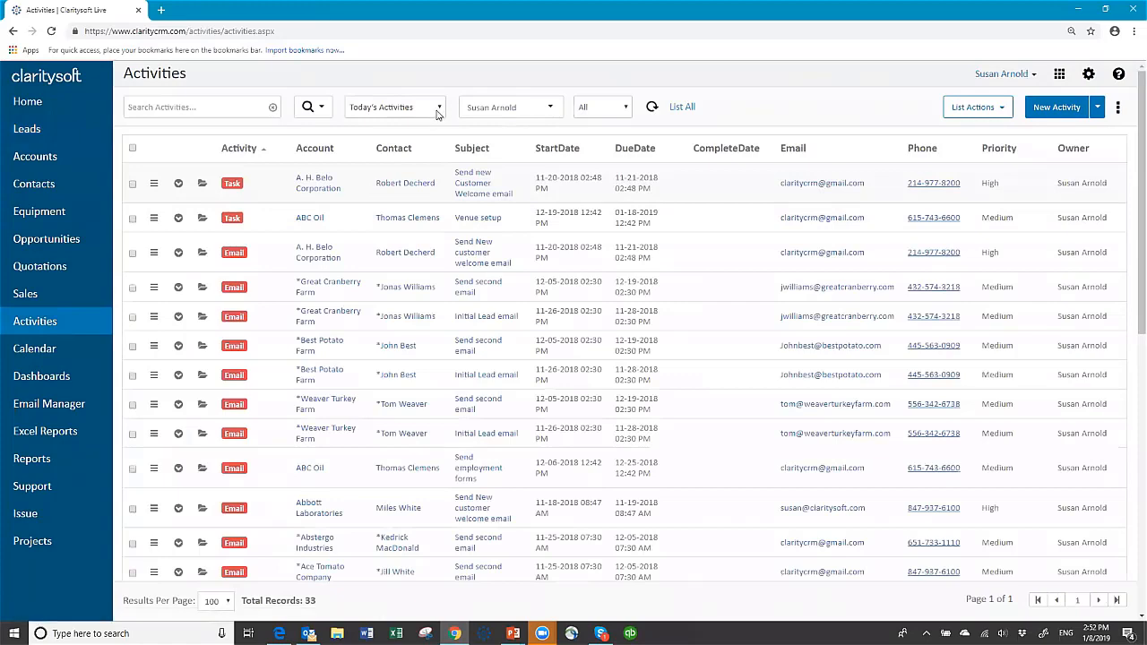
pyautogui.click(438, 109)
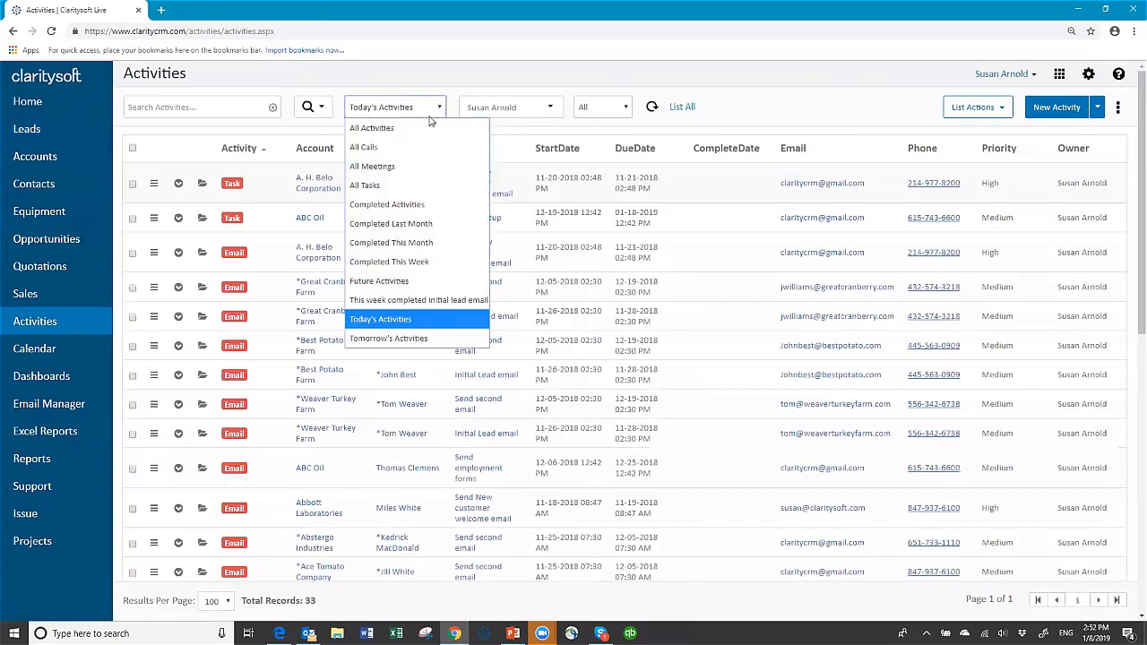
pyautogui.click(395, 282)
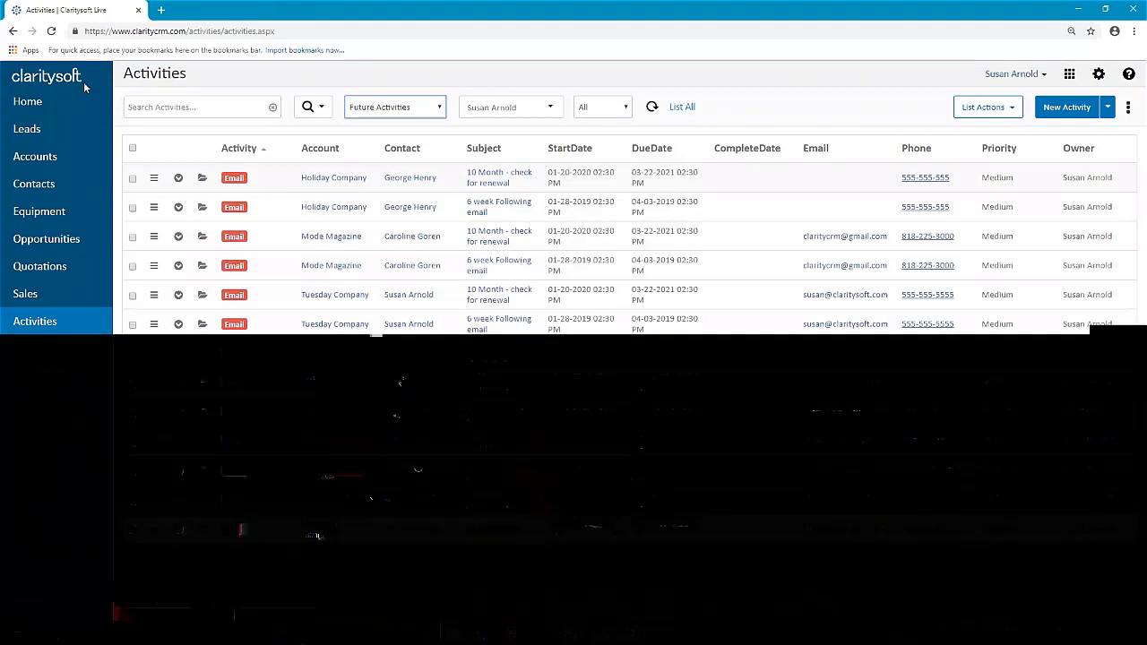
# Search the Leads list for 'tuesda' and choose Convert Lead on the Tuesday Company lead.
pyautogui.click(27, 129)
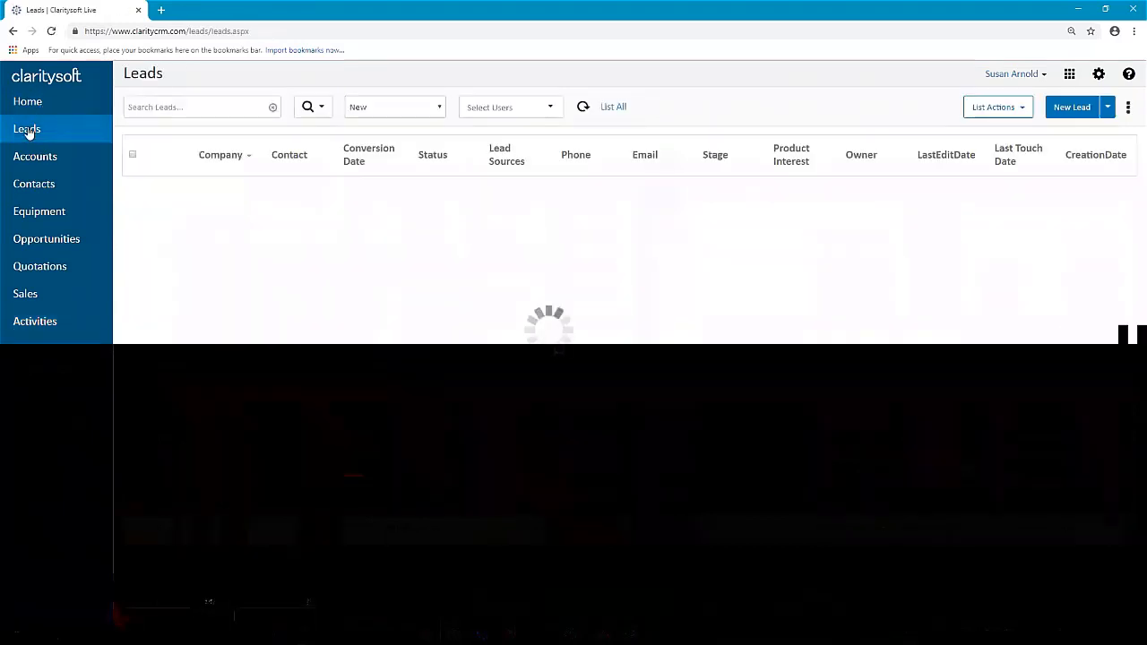
pyautogui.click(227, 112)
pyautogui.write('t')
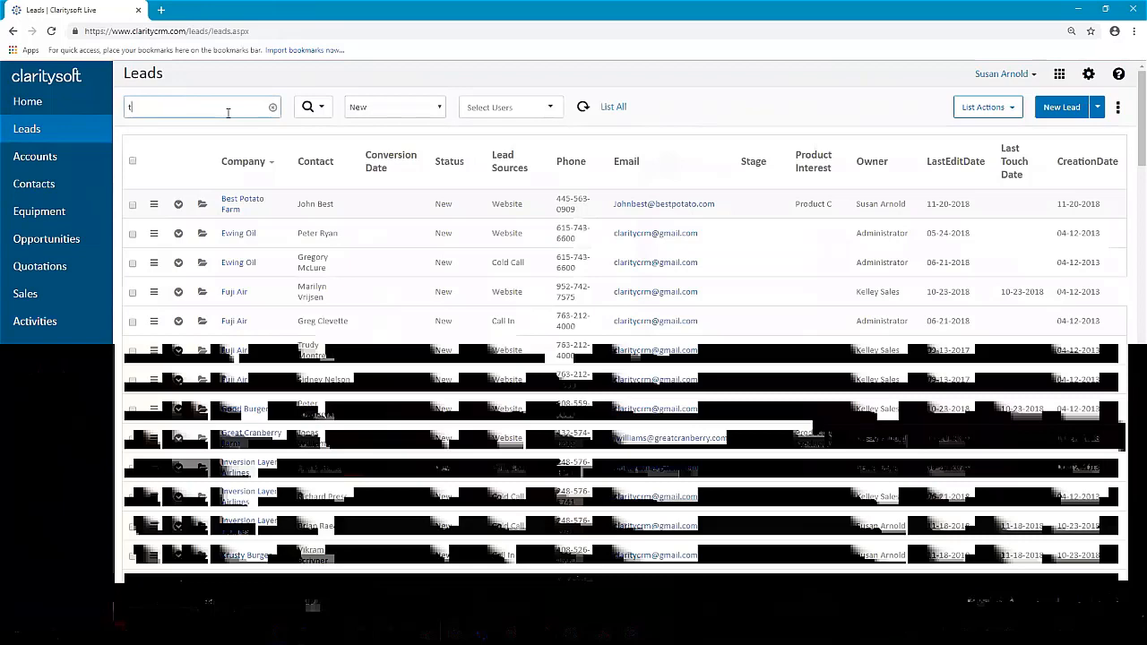
pyautogui.write('uesda')
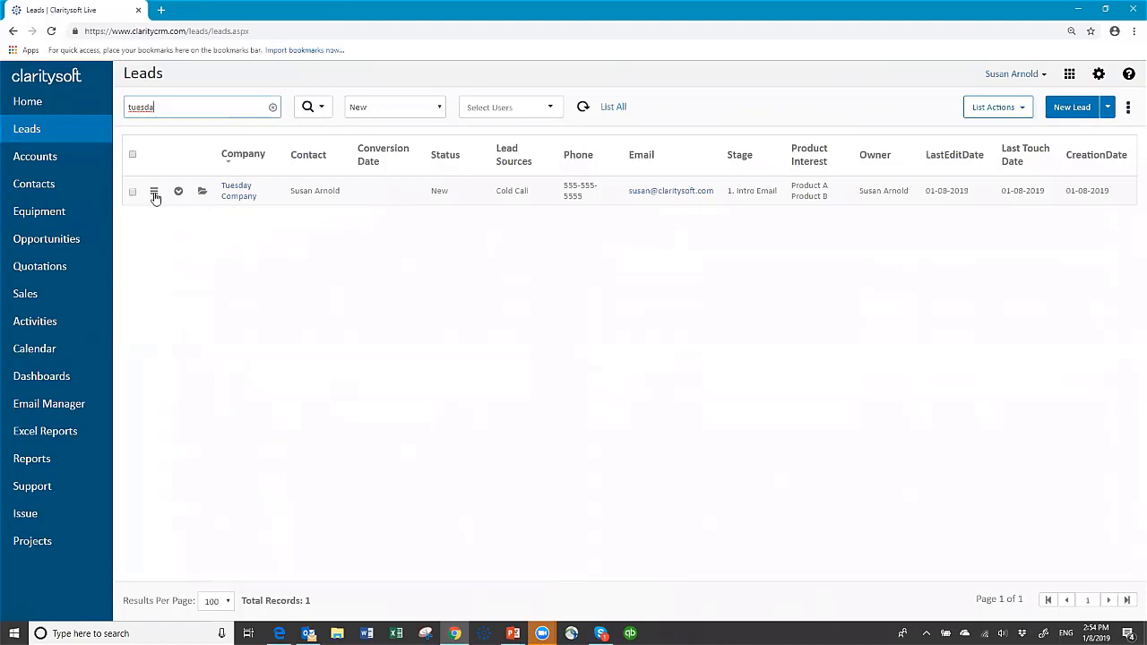
pyautogui.click(153, 194)
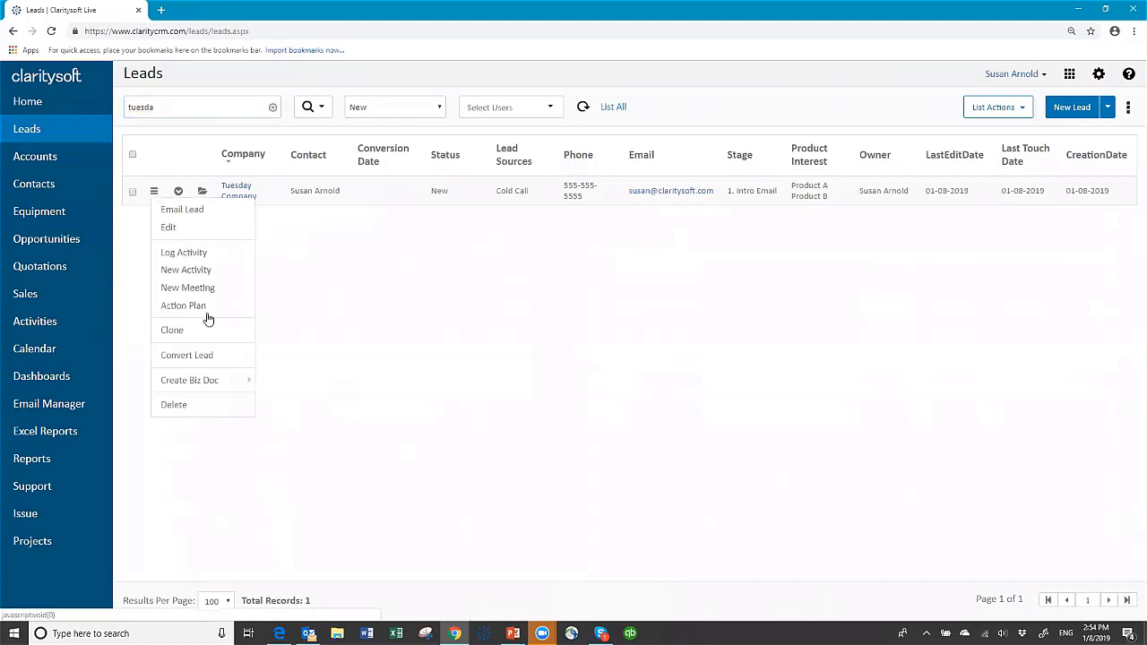
pyautogui.click(213, 356)
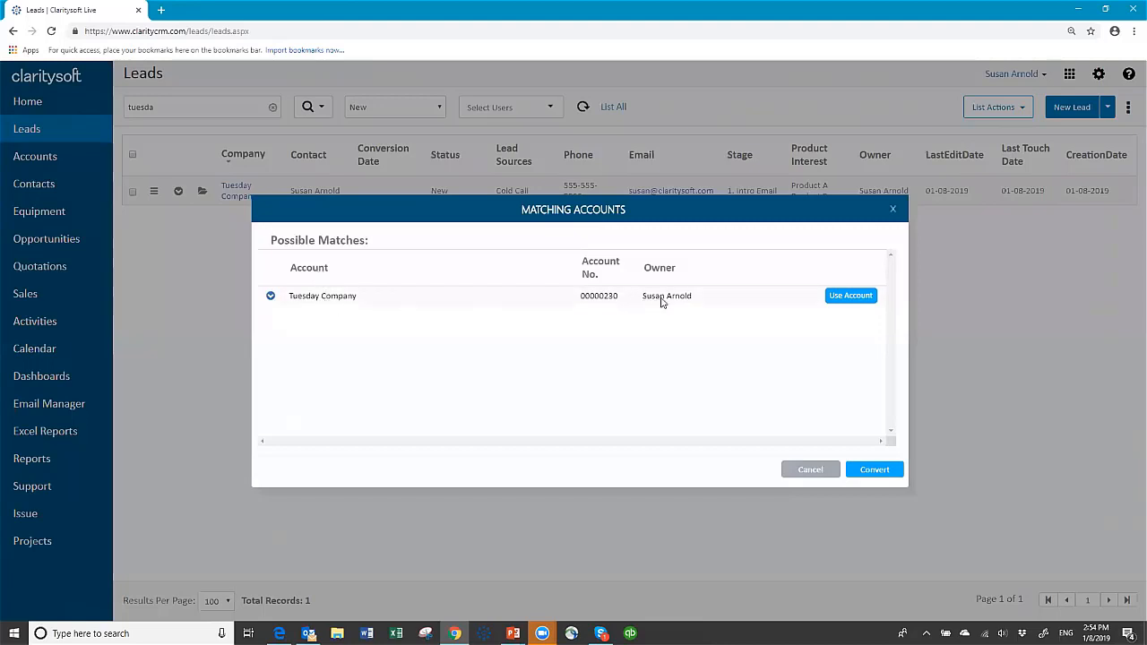
# Convert the lead to a new account with site Cleveland, also creating an opportunity.
pyautogui.click(876, 472)
pyautogui.click(708, 334)
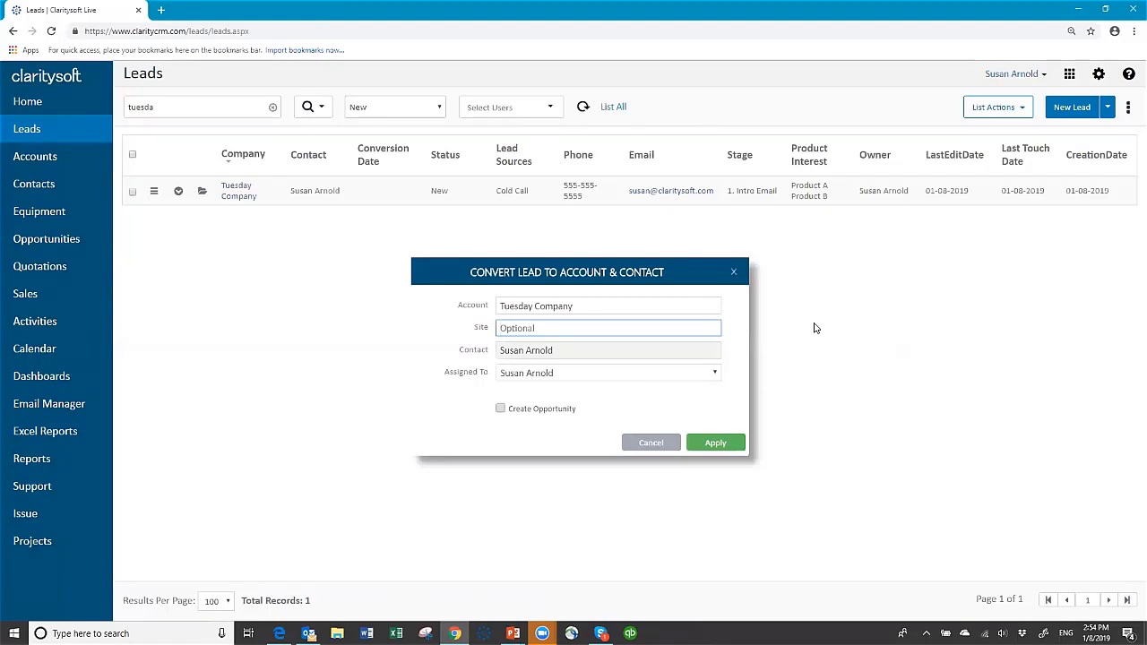
pyautogui.write('Cleveland')
pyautogui.click(501, 409)
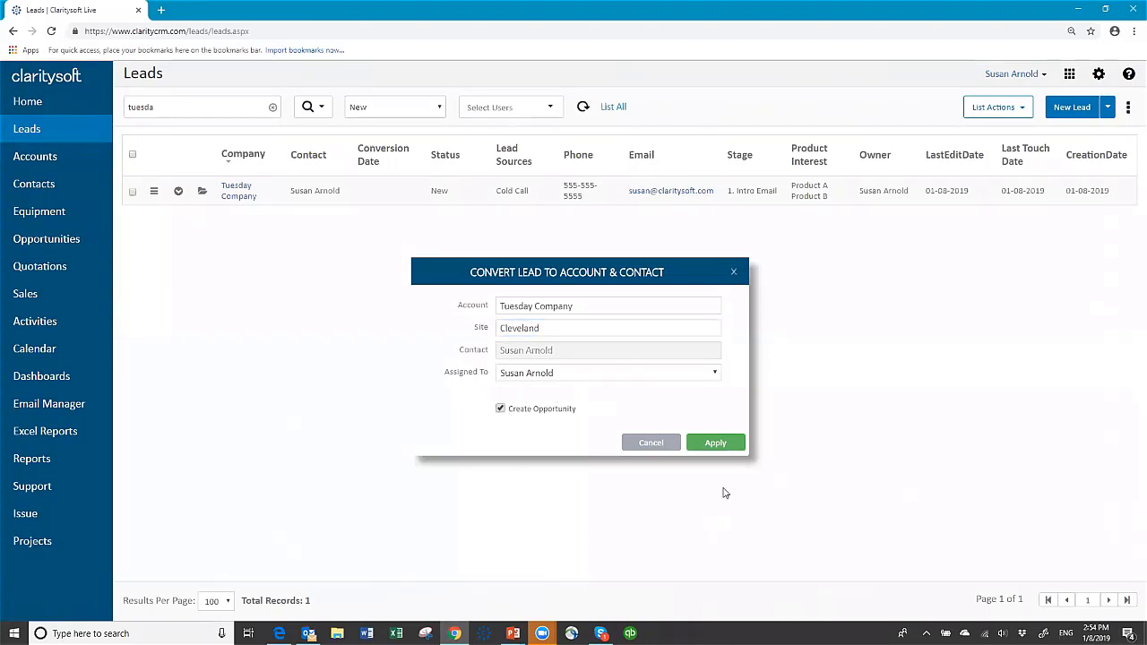
pyautogui.click(714, 444)
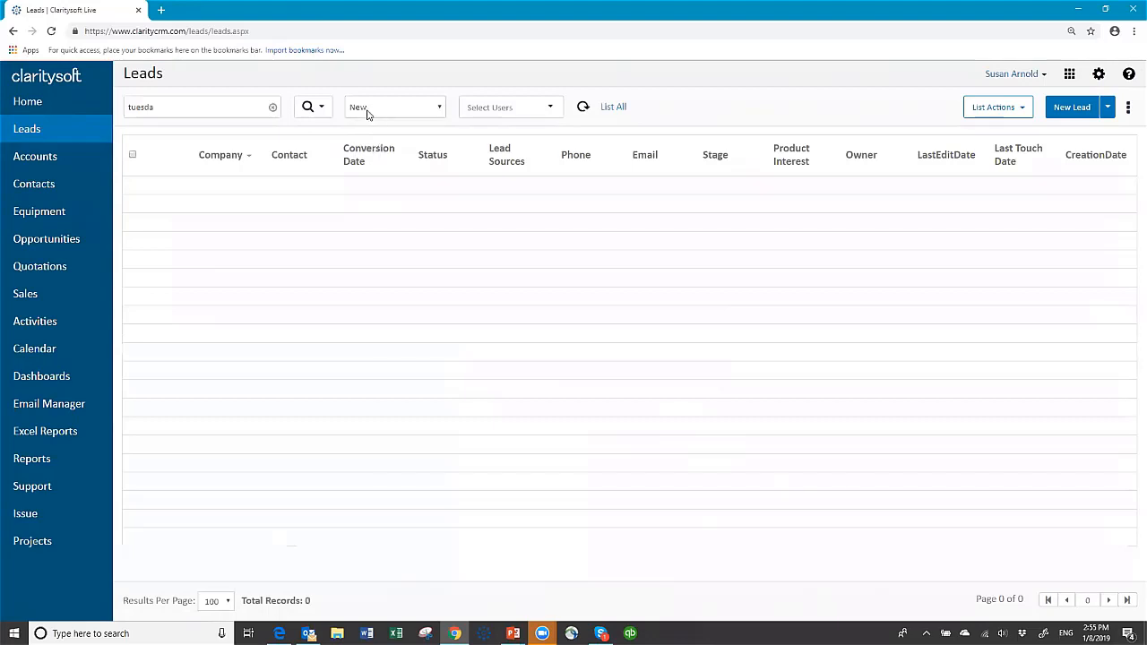
# Confirm the lead appears under Converted, then clear the search and return to the New leads view.
pyautogui.click(438, 109)
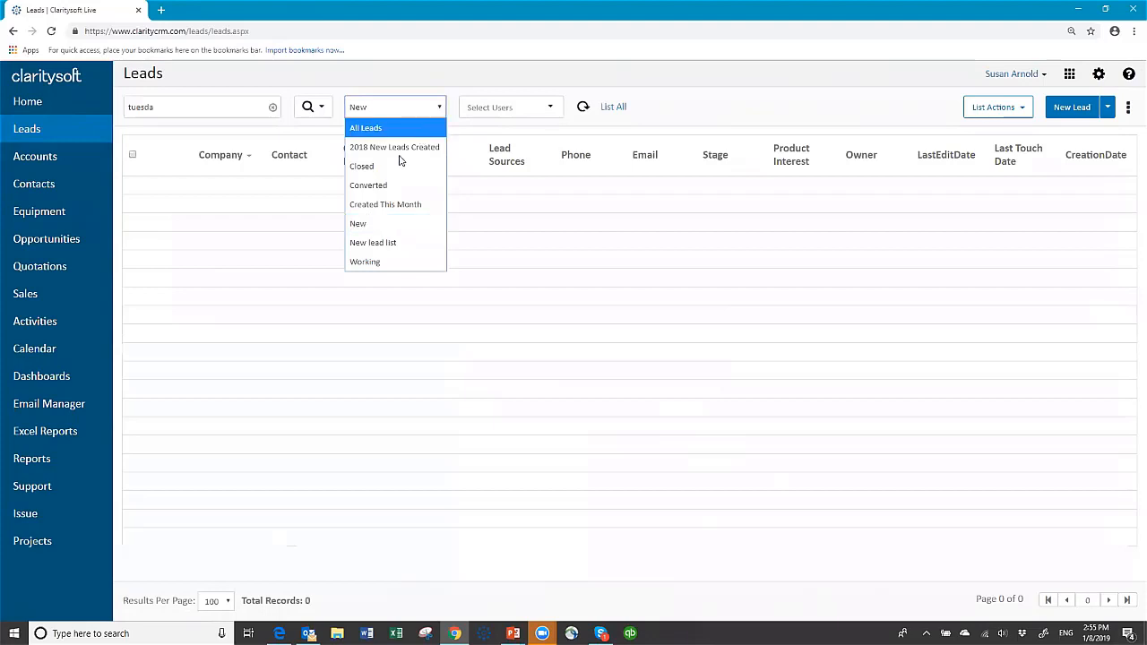
pyautogui.click(378, 186)
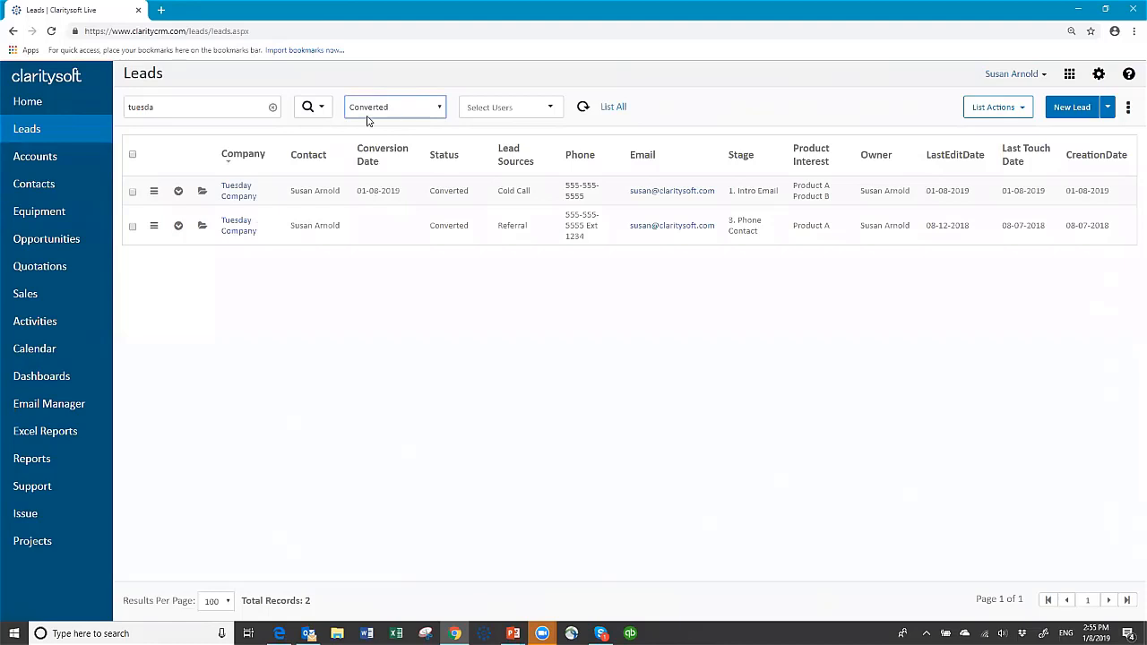
pyautogui.click(272, 108)
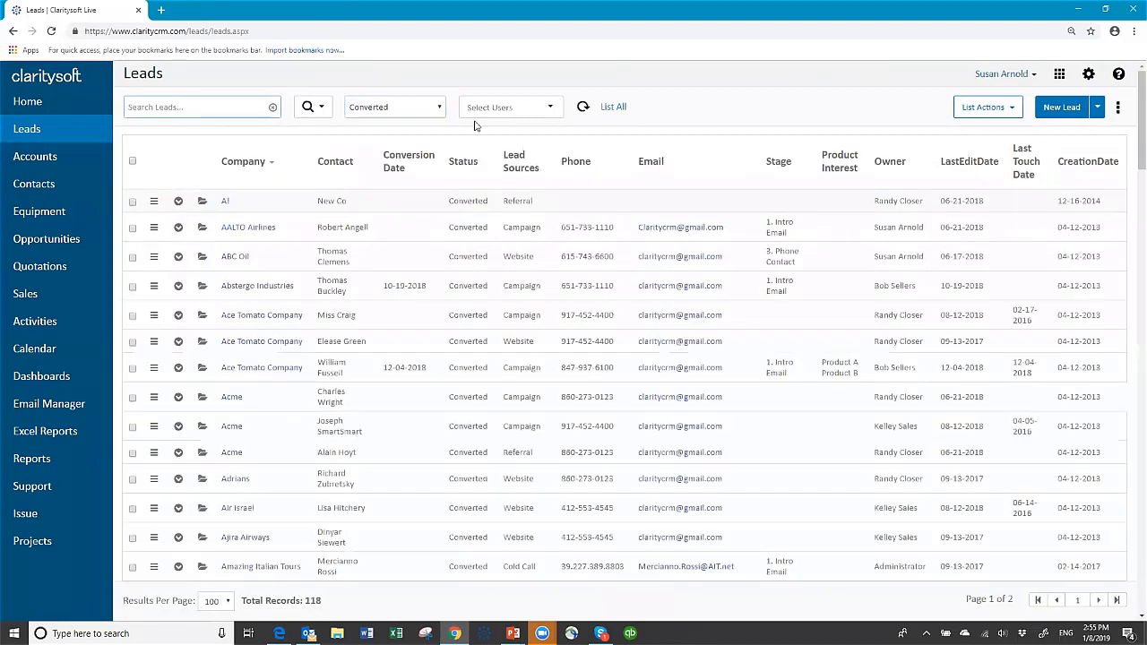
pyautogui.click(440, 112)
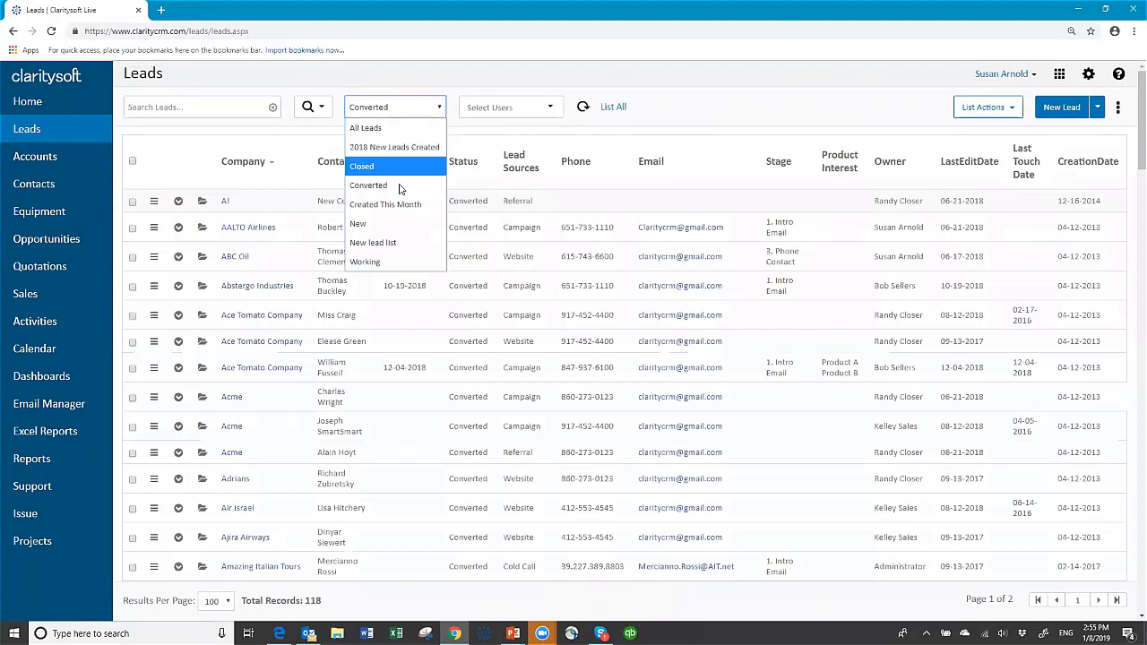
pyautogui.click(385, 224)
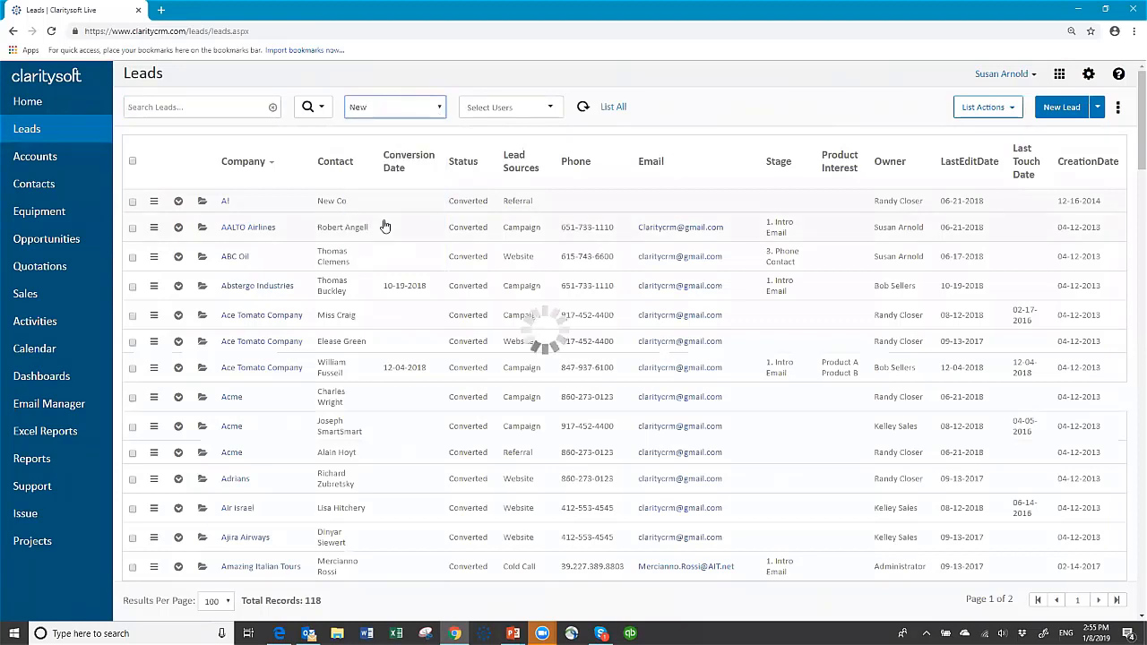
# Search the accounts for 'tuesday' across All Accounts instead of manufacturing prospects.
pyautogui.click(47, 157)
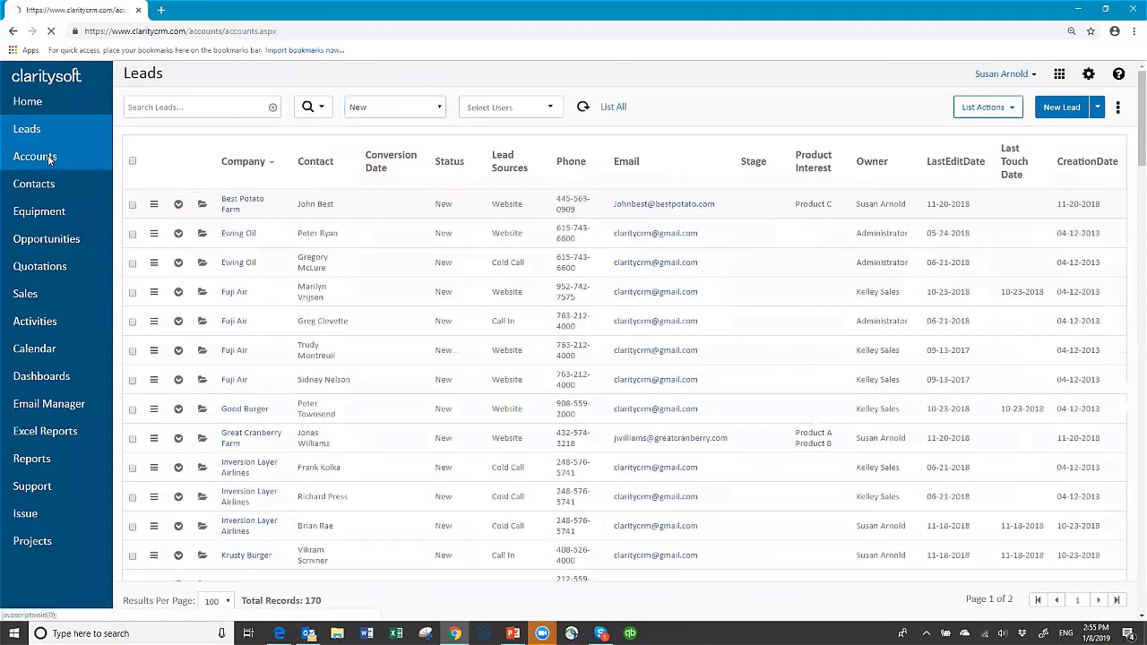
pyautogui.click(207, 104)
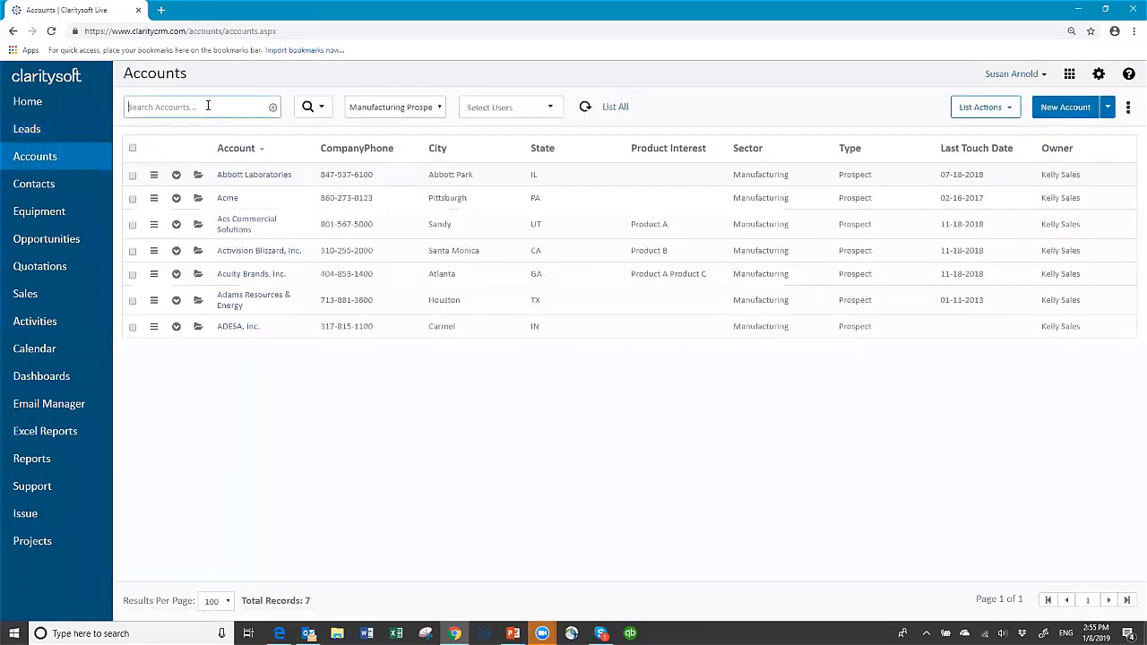
pyautogui.write('tuesday')
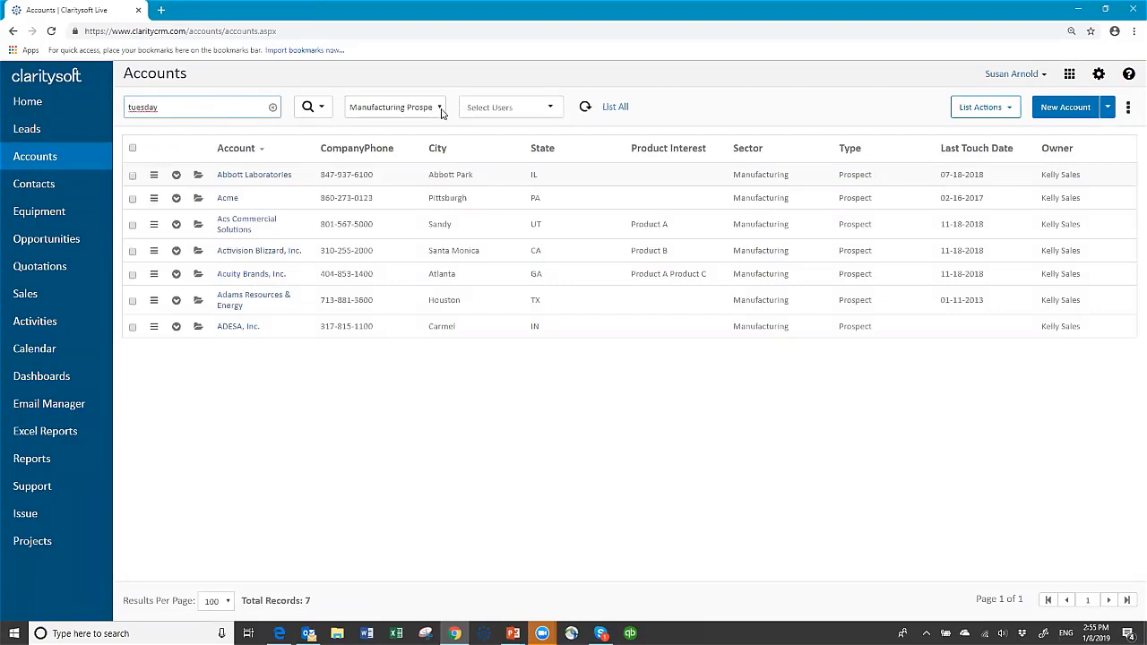
pyautogui.click(436, 108)
pyautogui.click(395, 131)
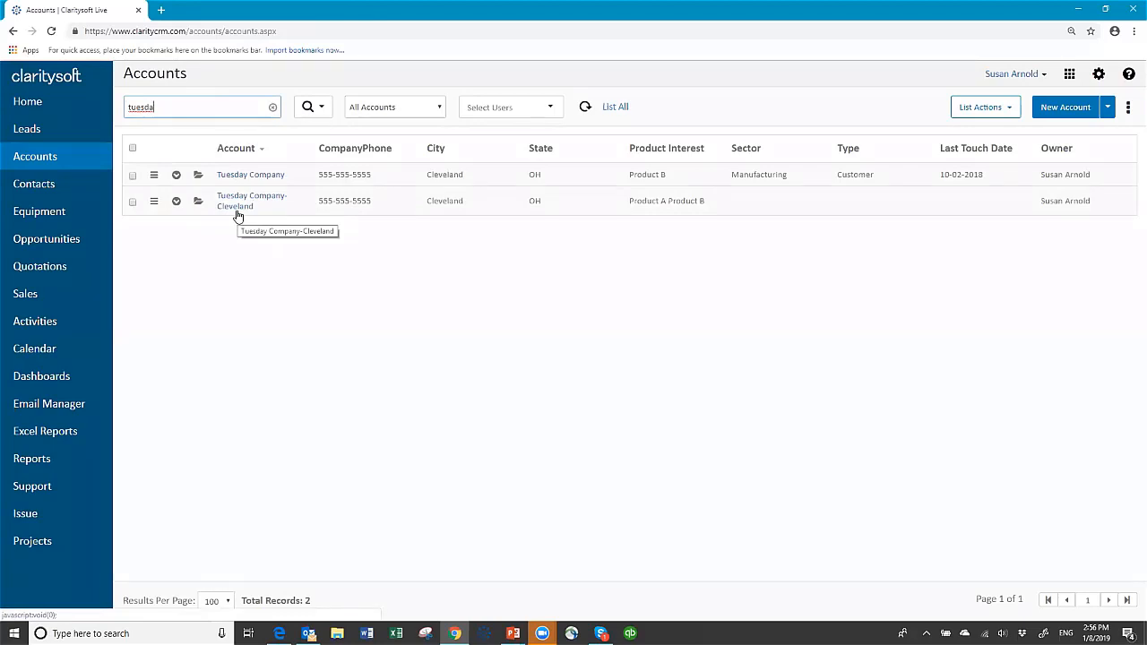
# Review Tuesday Company-Cleveland's contacts, open and closed activities, and opportunities, then open opportunity O00146.
pyautogui.click(175, 202)
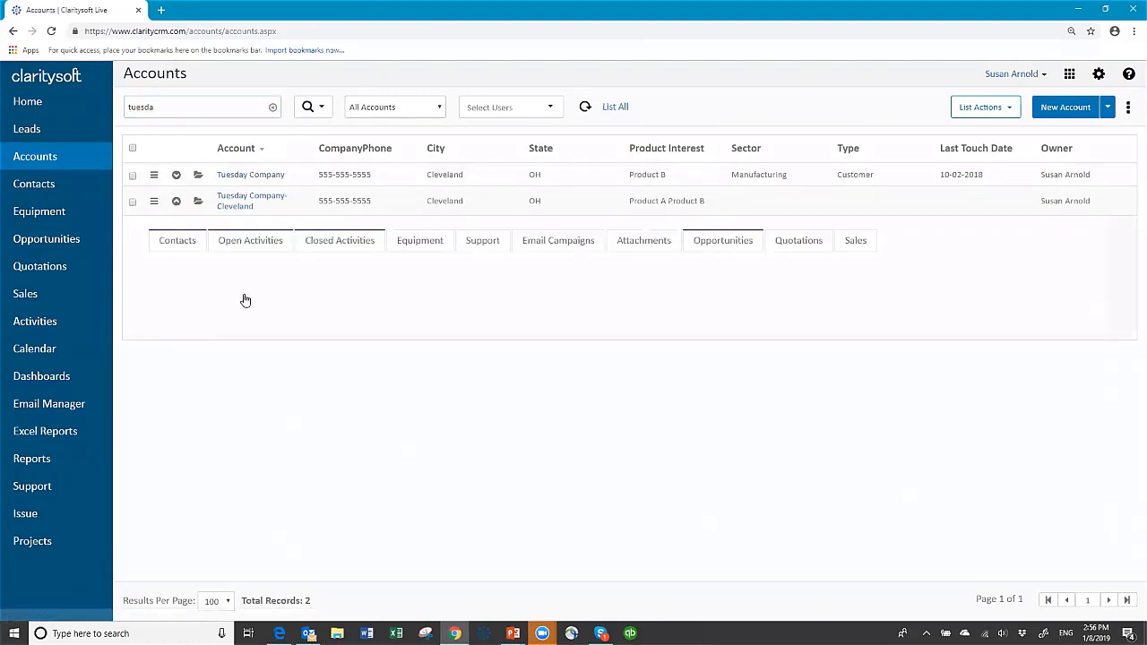
pyautogui.click(189, 248)
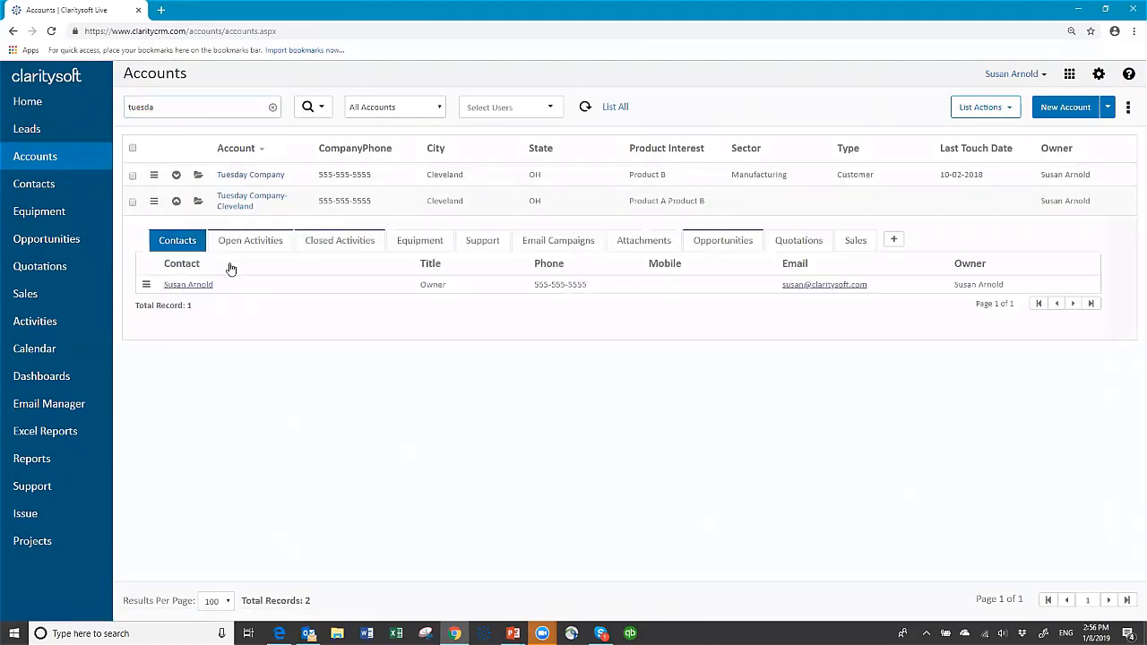
pyautogui.click(253, 241)
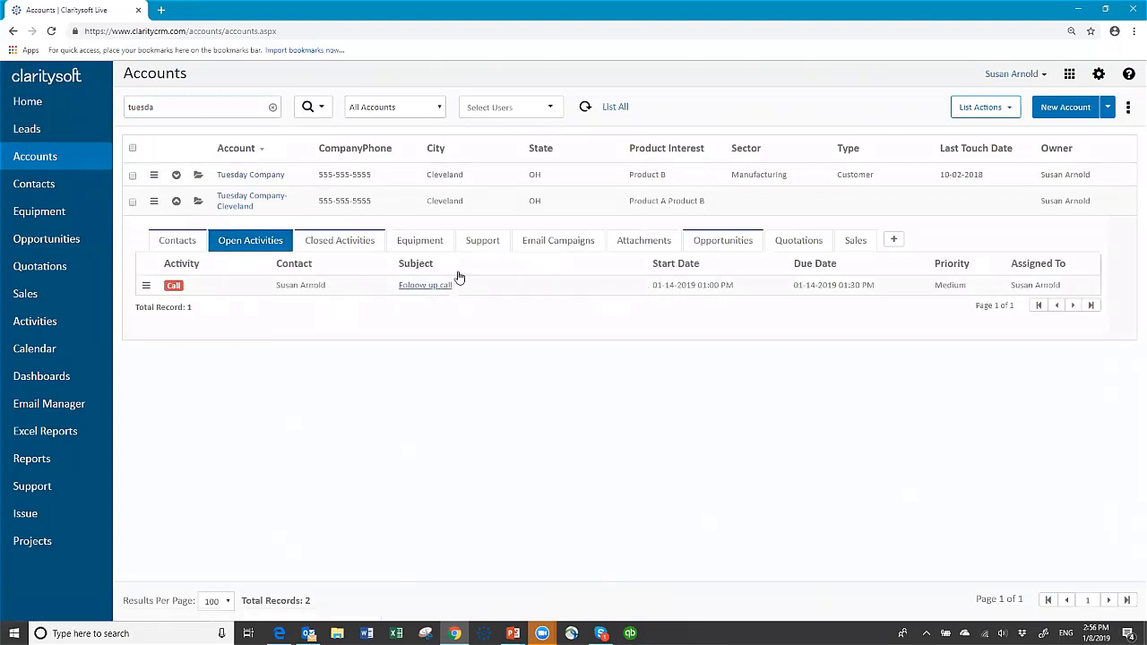
pyautogui.click(366, 247)
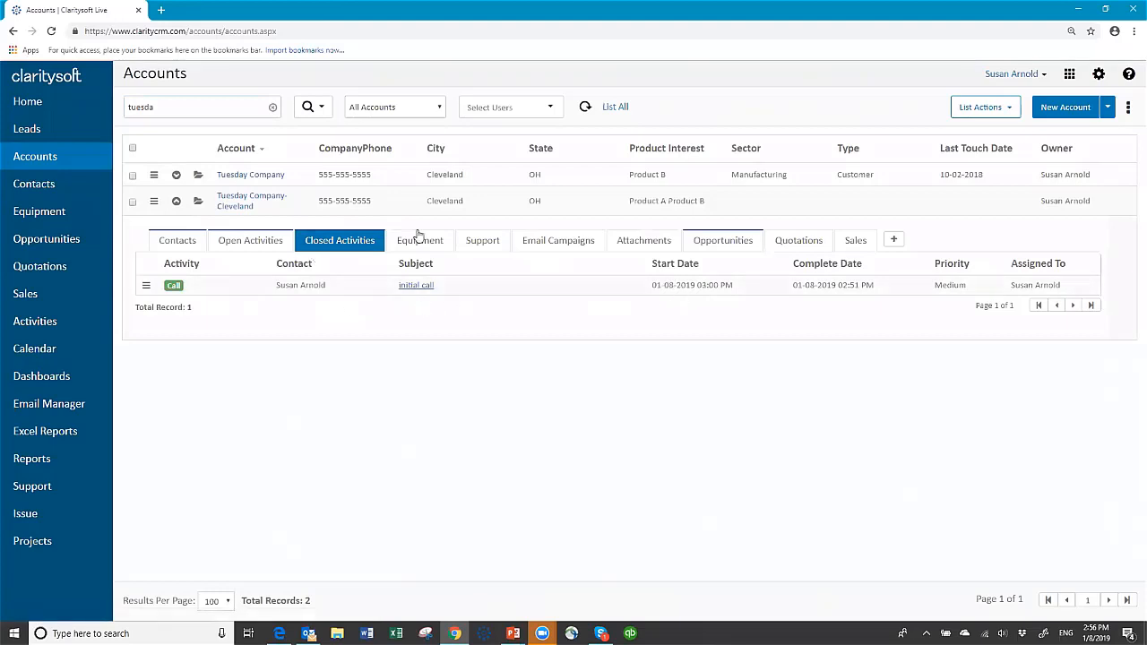
pyautogui.click(722, 244)
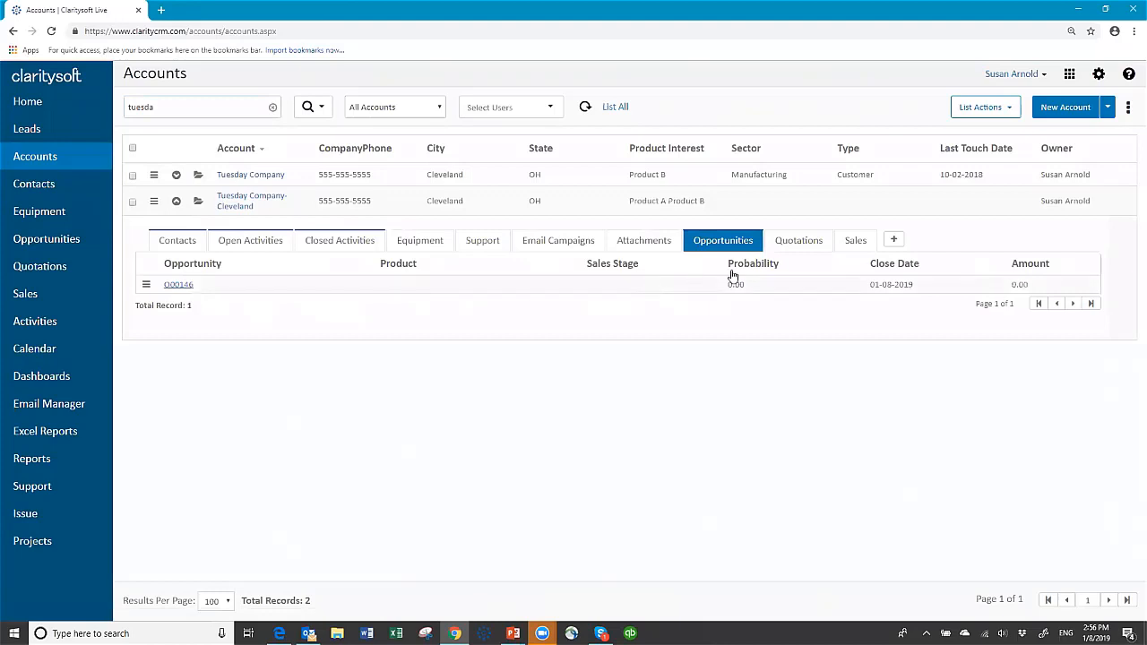
pyautogui.click(179, 285)
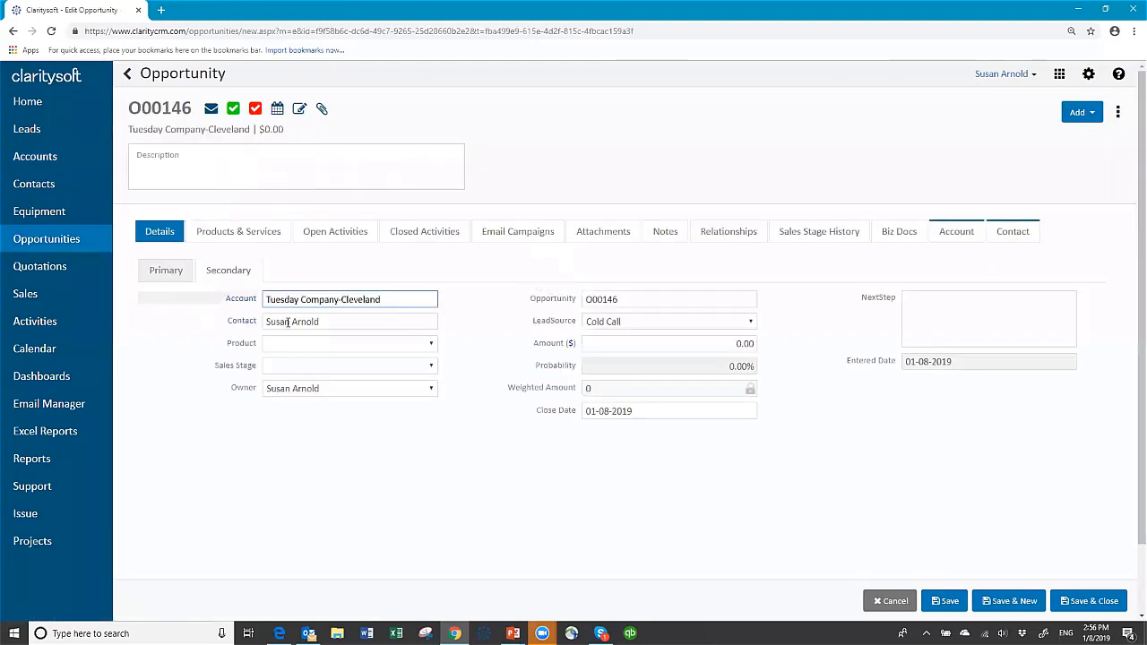
# Set product to New Business, name to 'Big project' and amount to 15000.
pyautogui.click(435, 346)
pyautogui.click(366, 379)
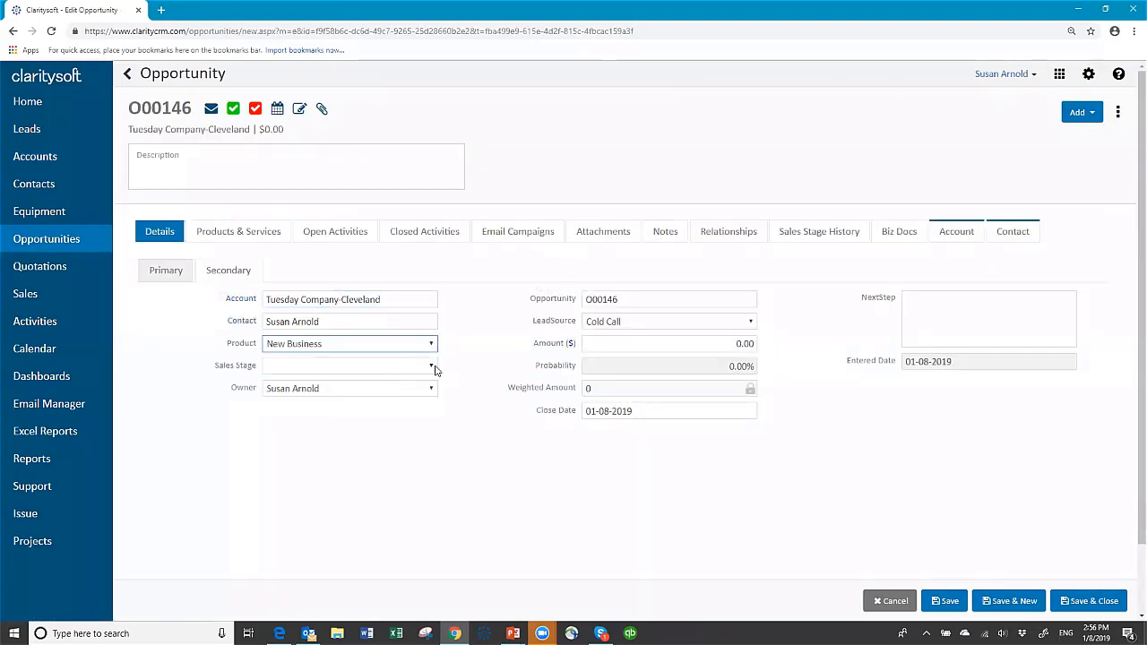
pyautogui.click(432, 368)
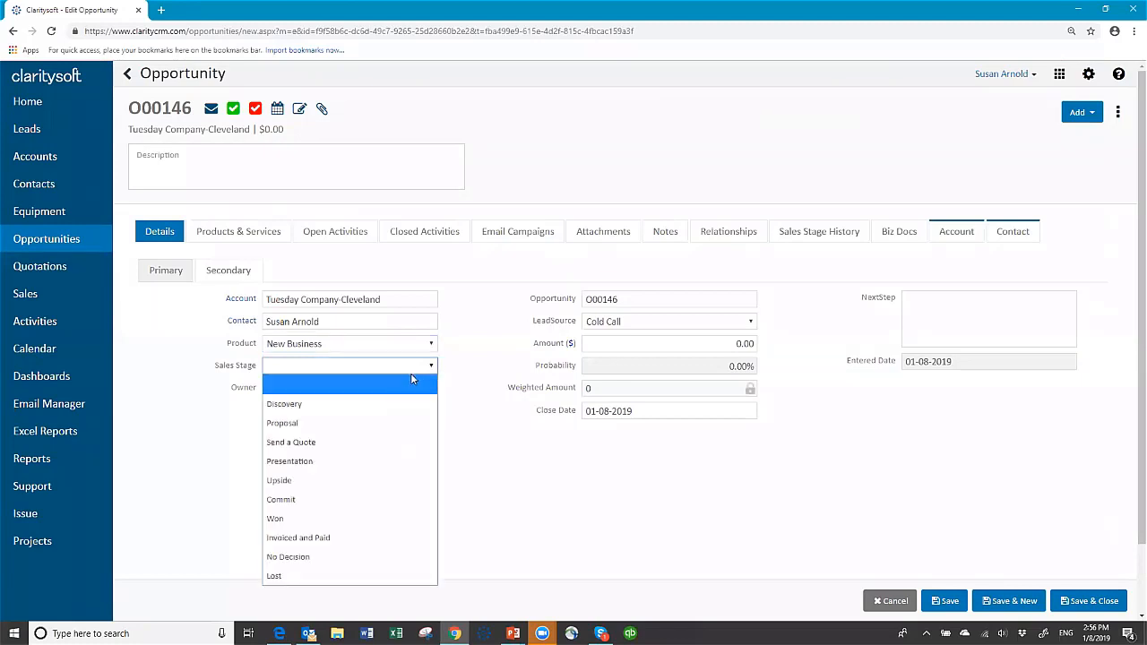
pyautogui.click(331, 462)
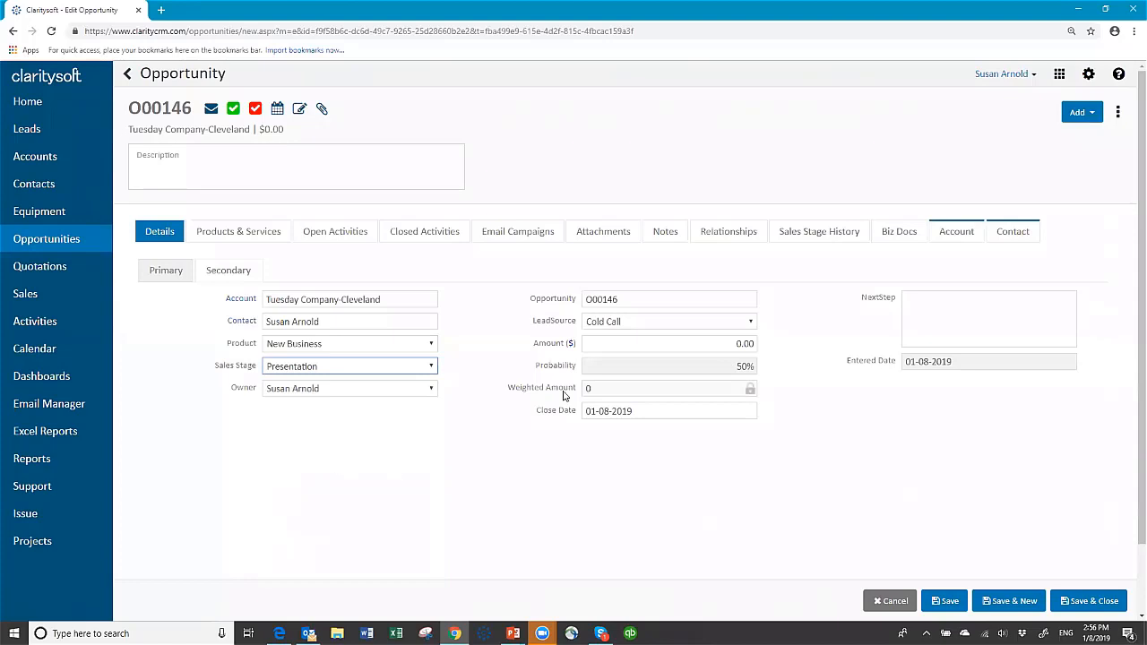
pyautogui.moveTo(639, 297); pyautogui.dragTo(576, 310)
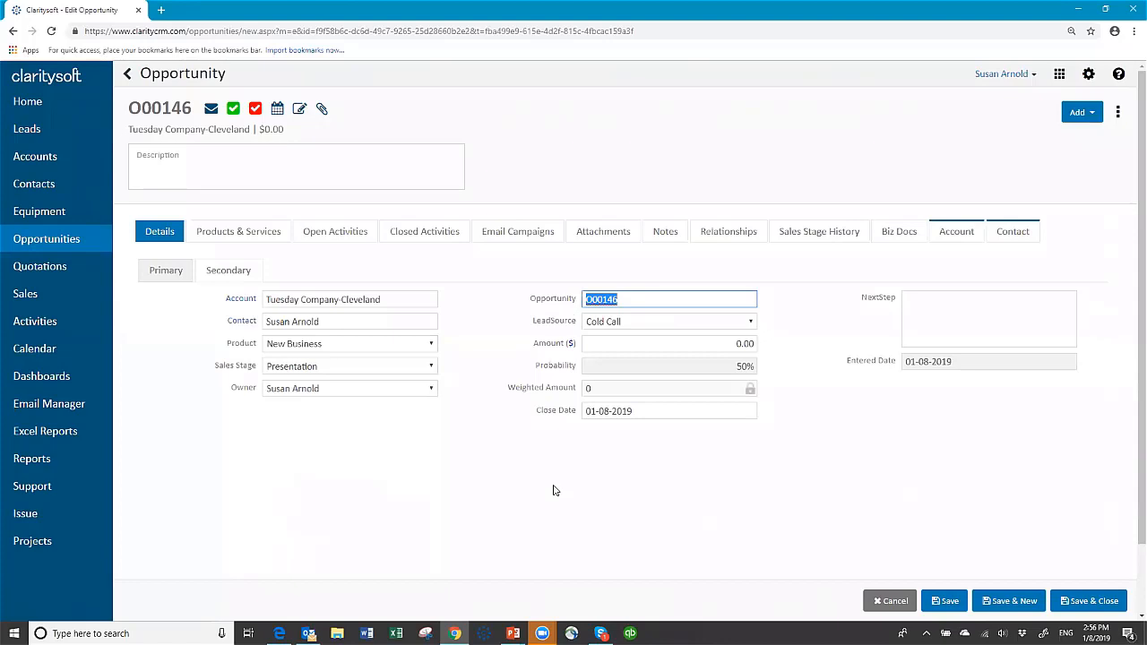
pyautogui.write('Big project')
pyautogui.click(741, 343)
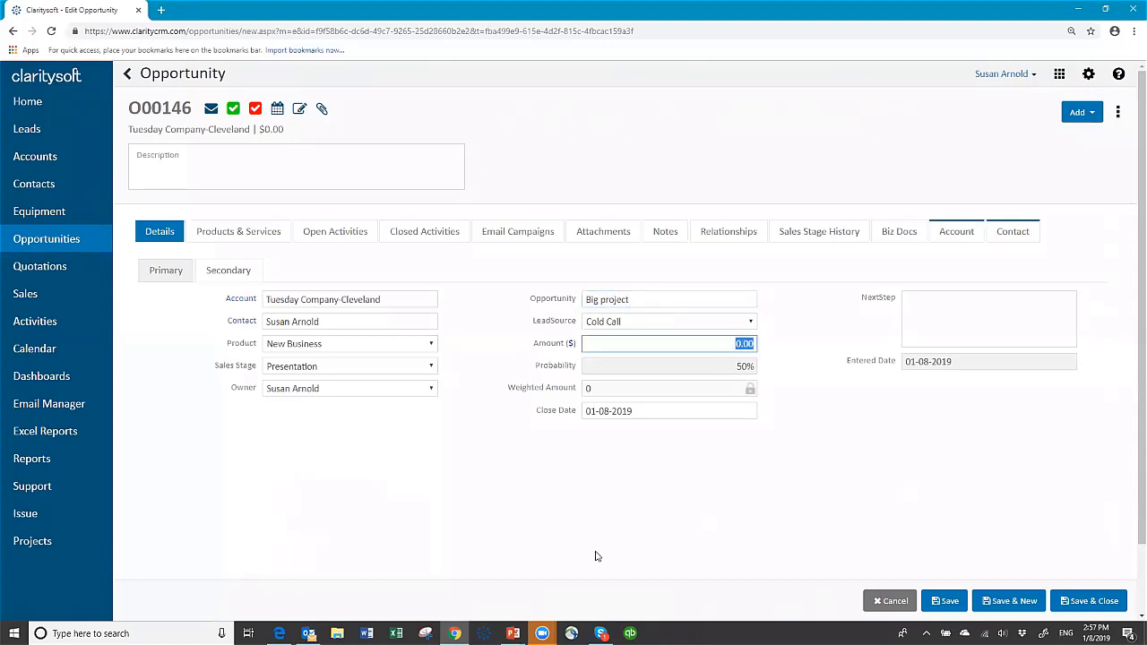
pyautogui.write('15000')
pyautogui.press('Tab')
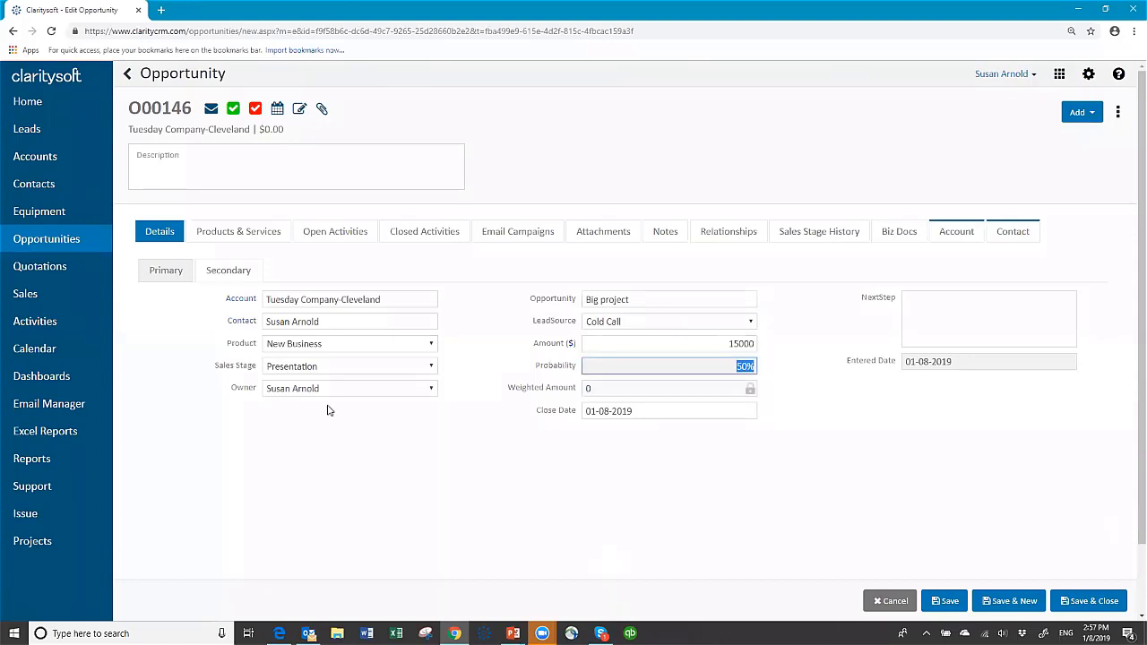
# Set the sales stage to Send a Quote and the close date to 01-31-2019.
pyautogui.click(428, 371)
pyautogui.click(373, 475)
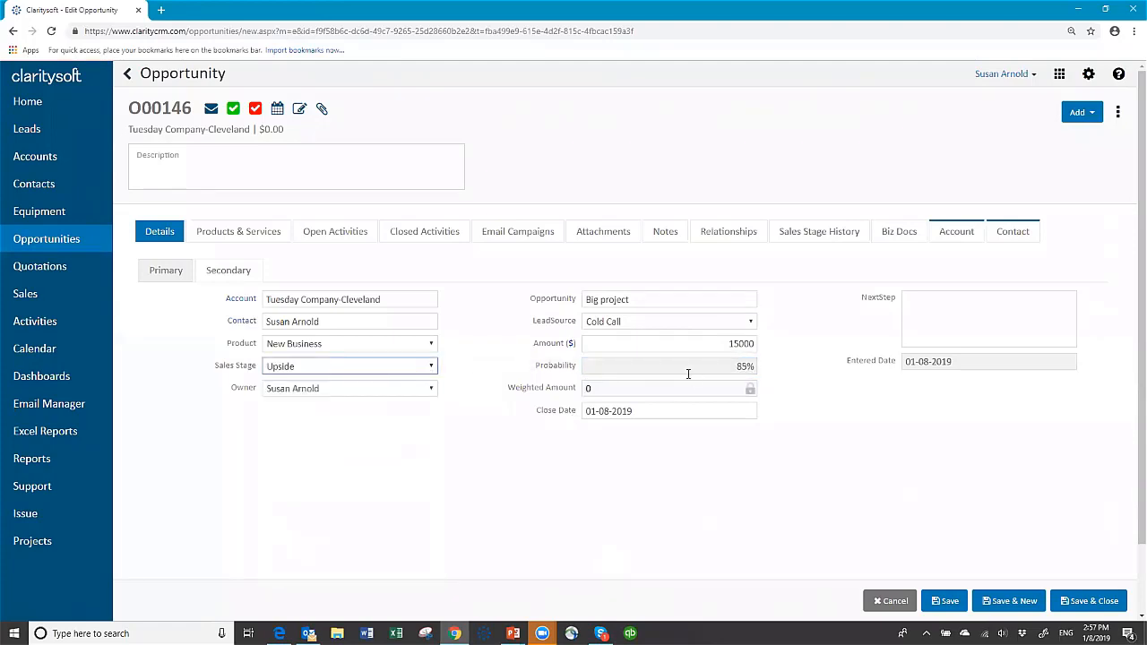
pyautogui.click(434, 366)
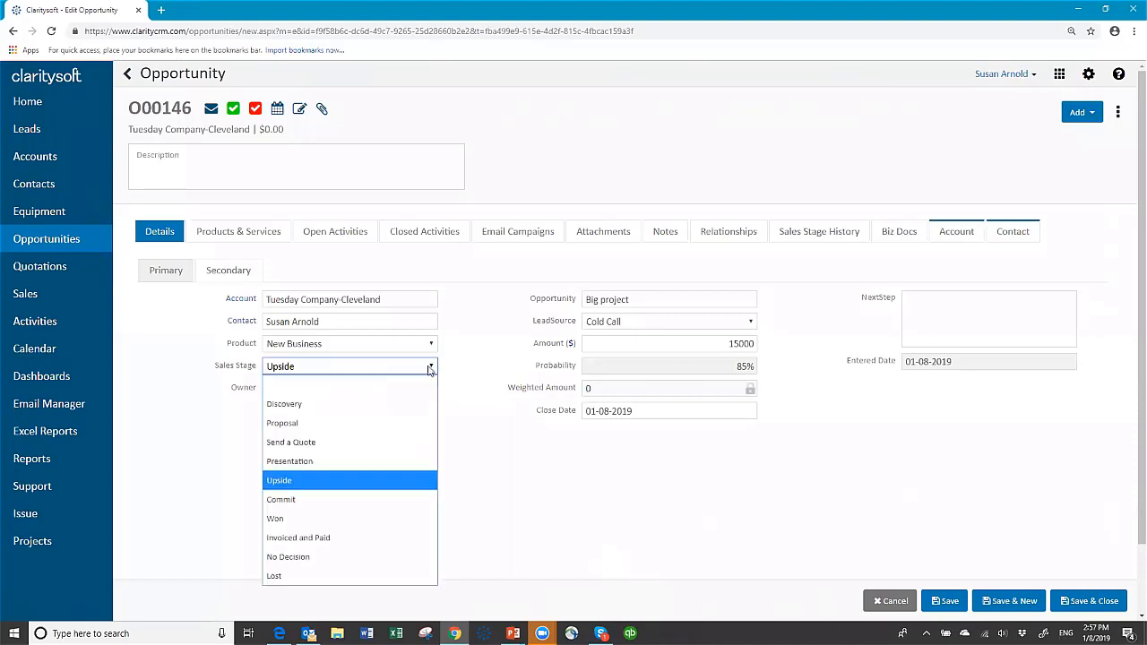
pyautogui.click(362, 443)
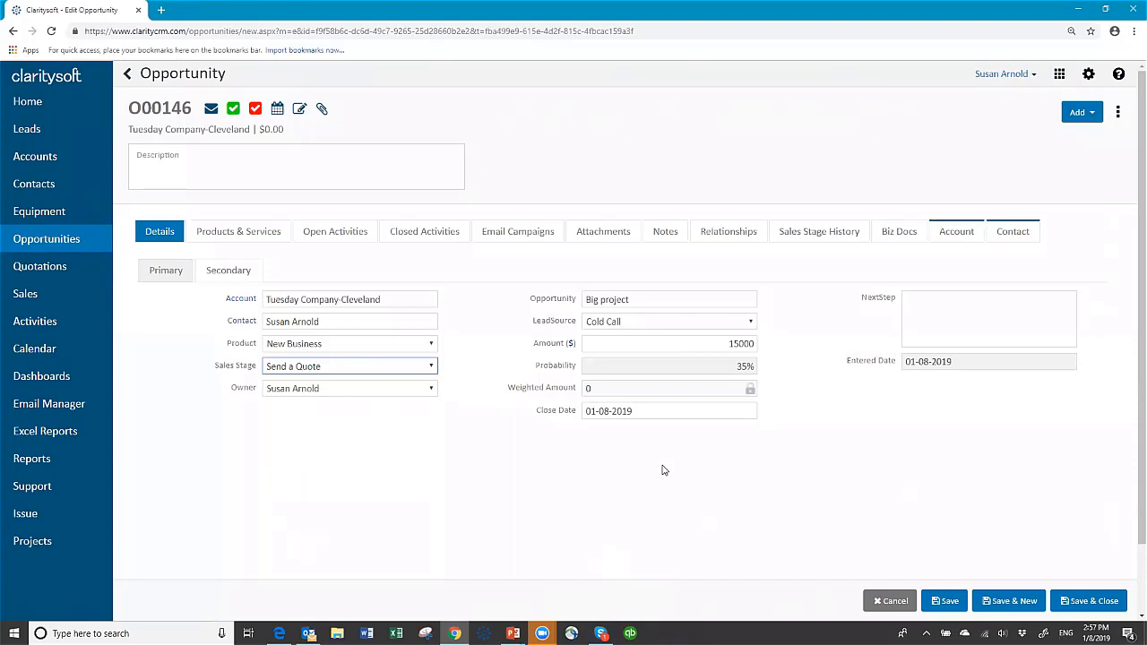
pyautogui.click(656, 412)
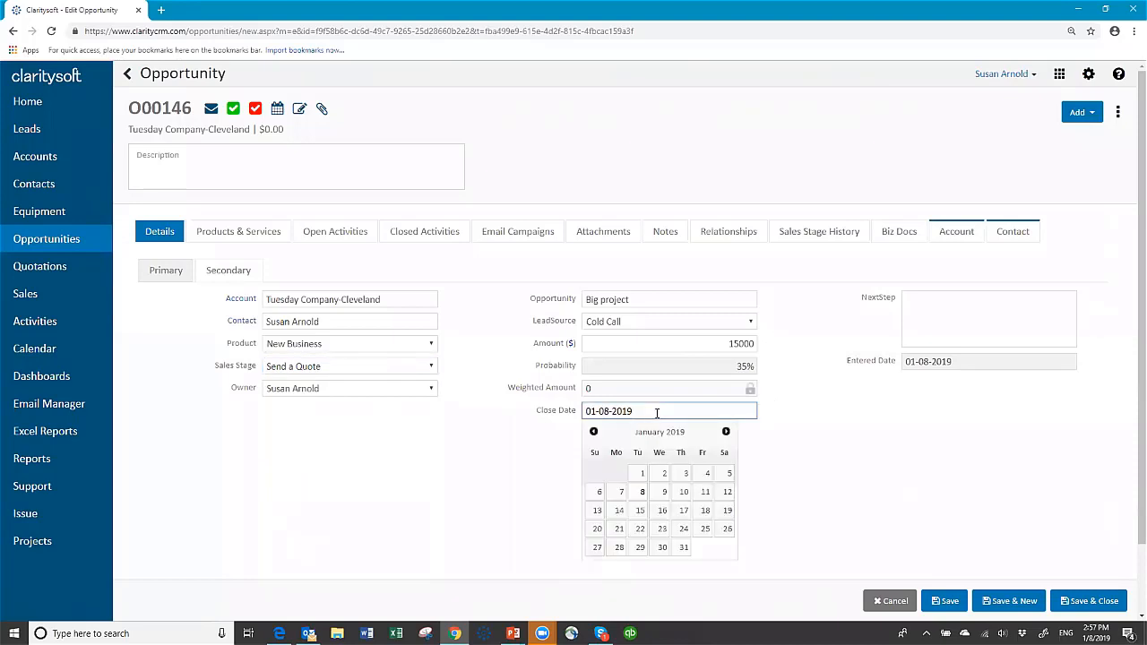
pyautogui.click(726, 431)
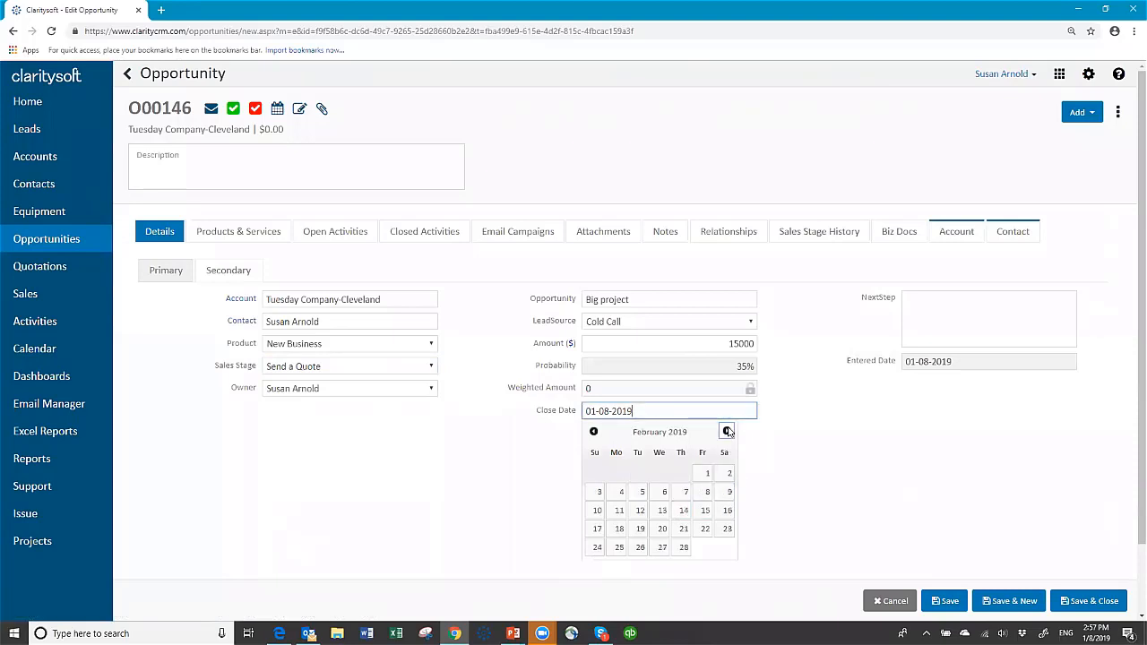
pyautogui.click(593, 431)
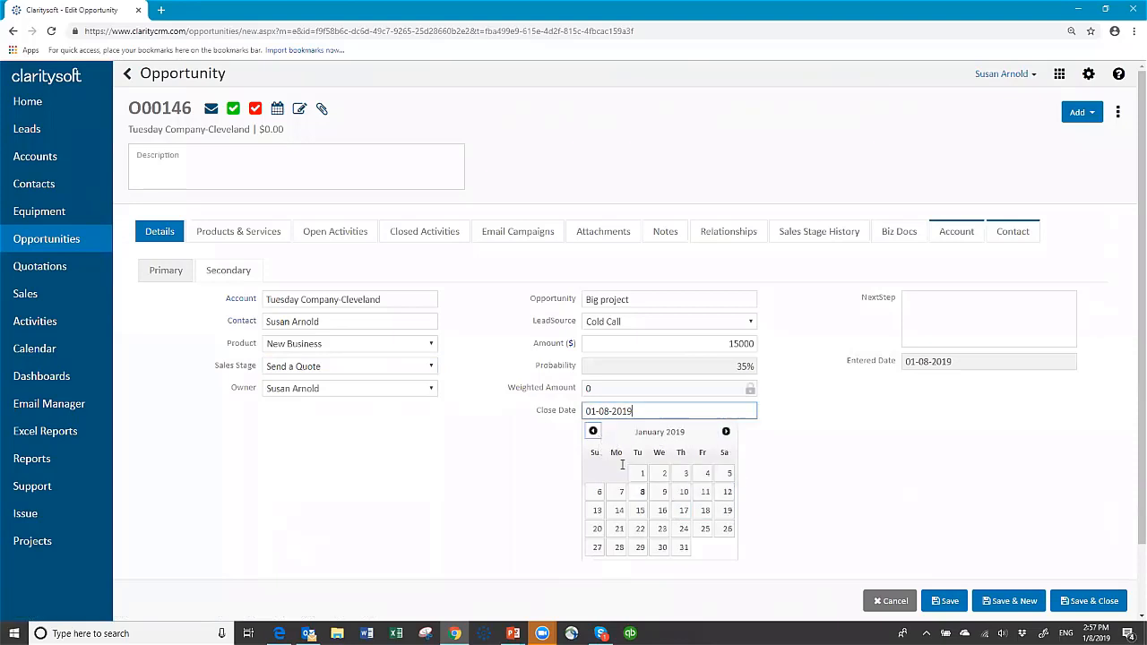
pyautogui.click(684, 546)
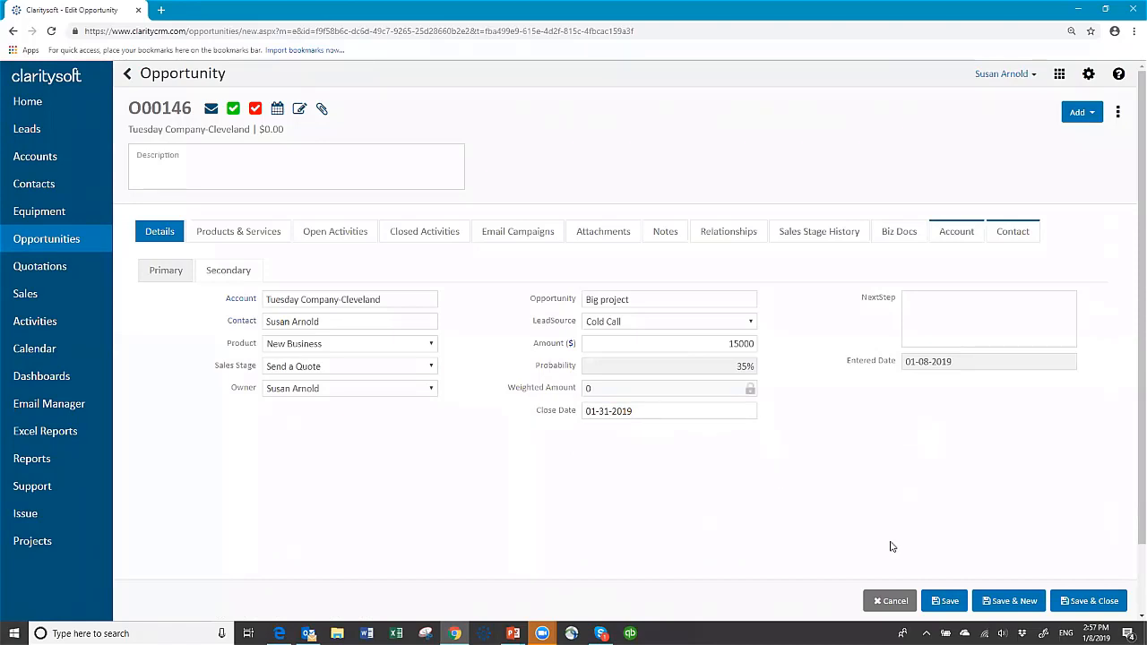
# Save the opportunity and log a completed Call activity with subject 'call'.
pyautogui.click(945, 602)
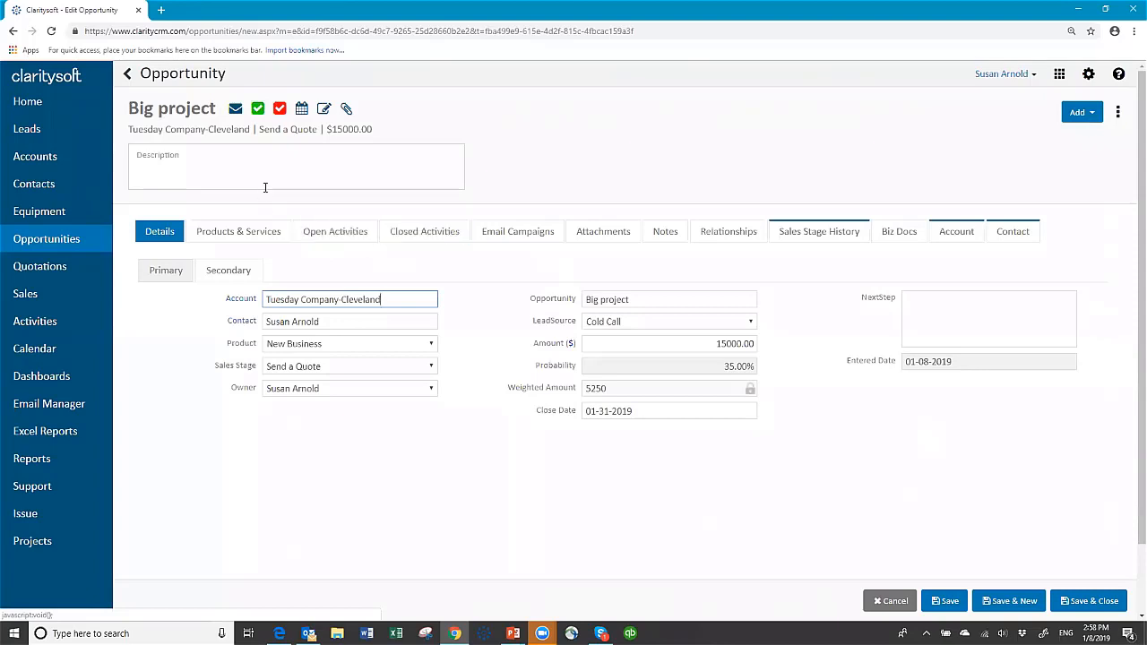
pyautogui.click(260, 110)
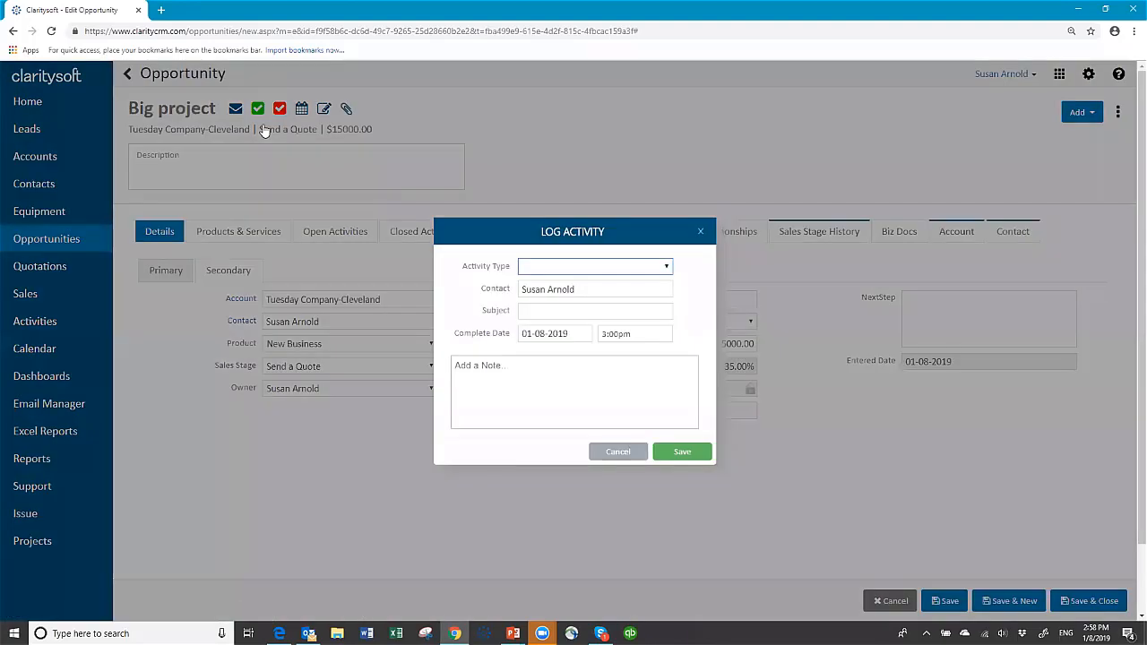
pyautogui.click(625, 271)
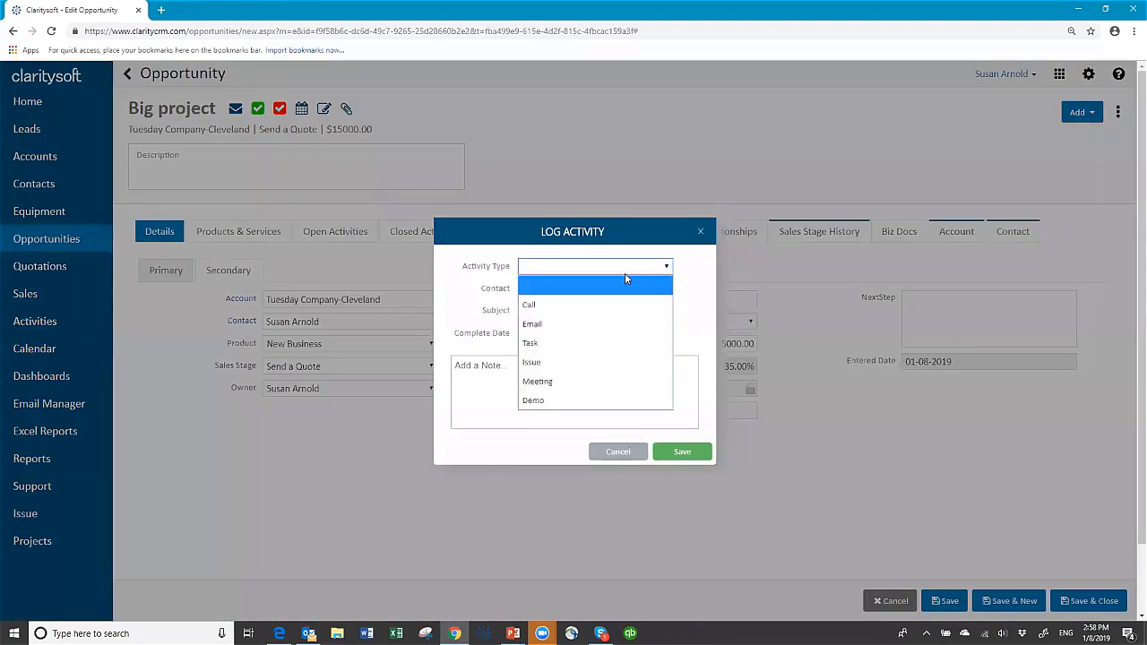
pyautogui.click(564, 306)
pyautogui.click(543, 314)
pyautogui.write('call')
pyautogui.click(682, 451)
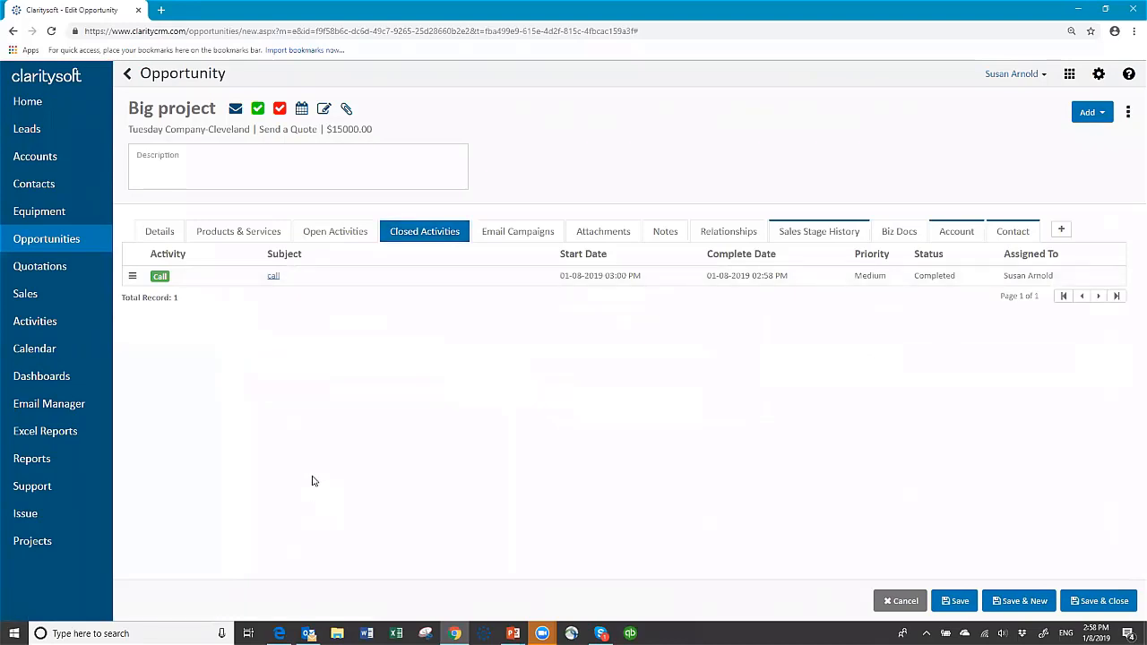
# Save and close the opportunity, then convert Big project to a quotation and confirm generating the quote.
pyautogui.click(1102, 602)
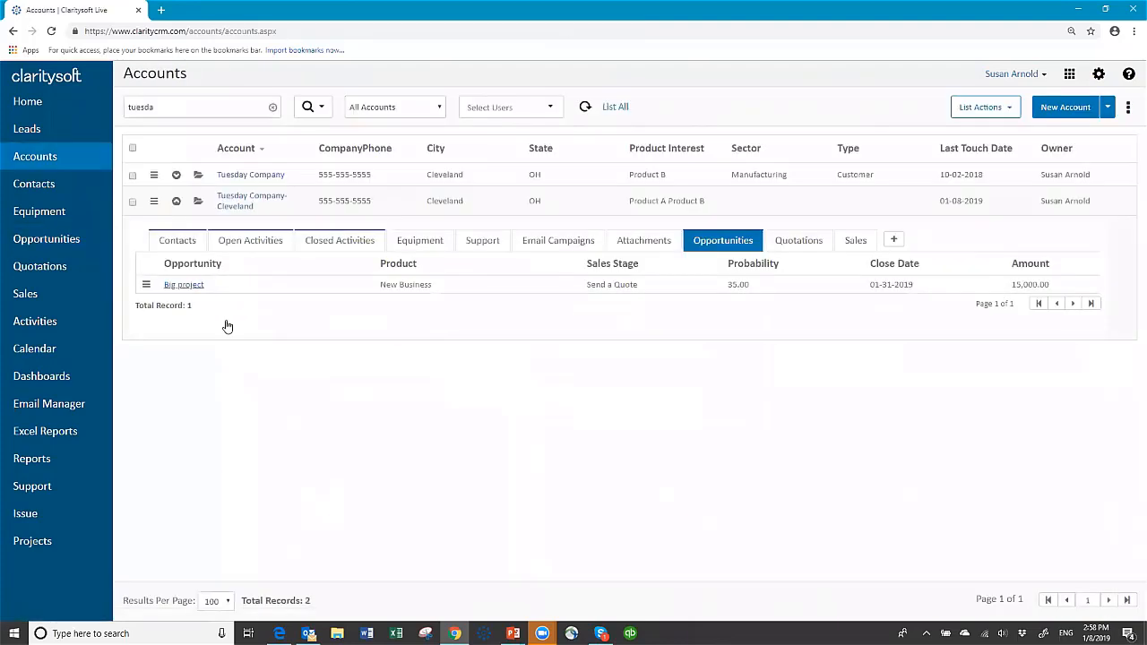
pyautogui.click(154, 203)
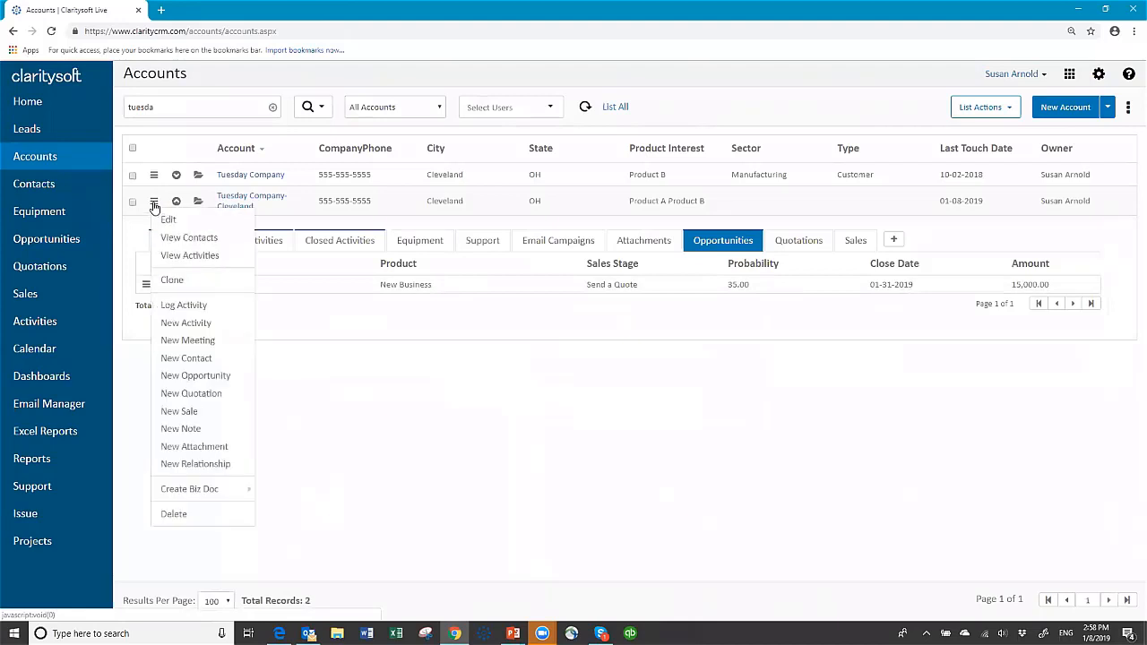
pyautogui.click(146, 284)
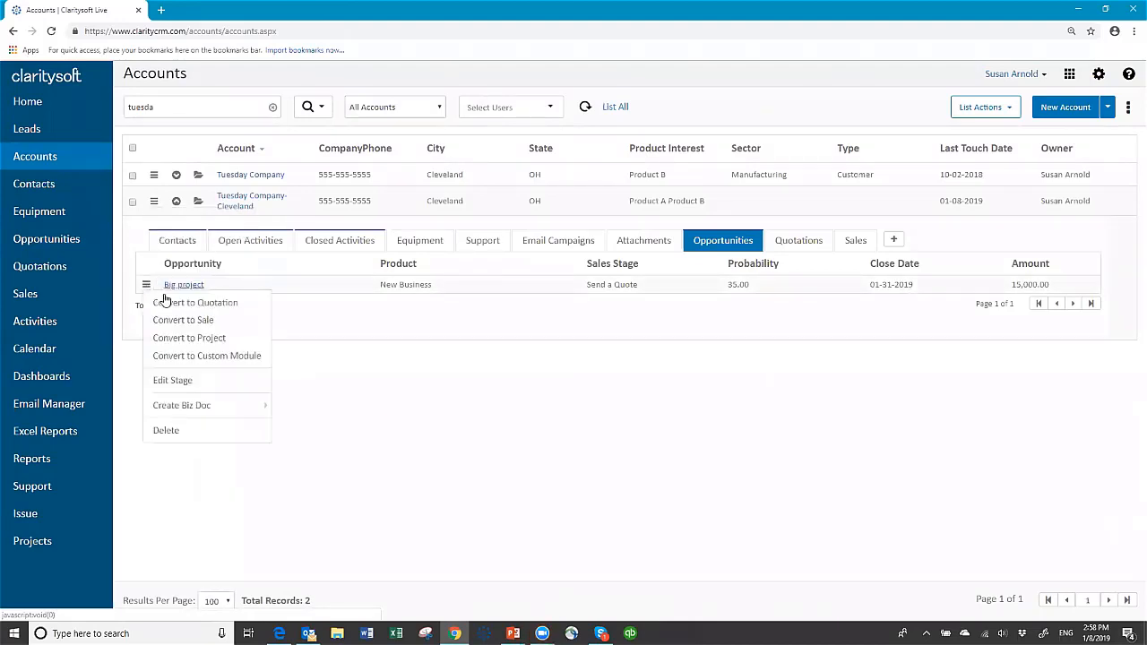
pyautogui.click(230, 305)
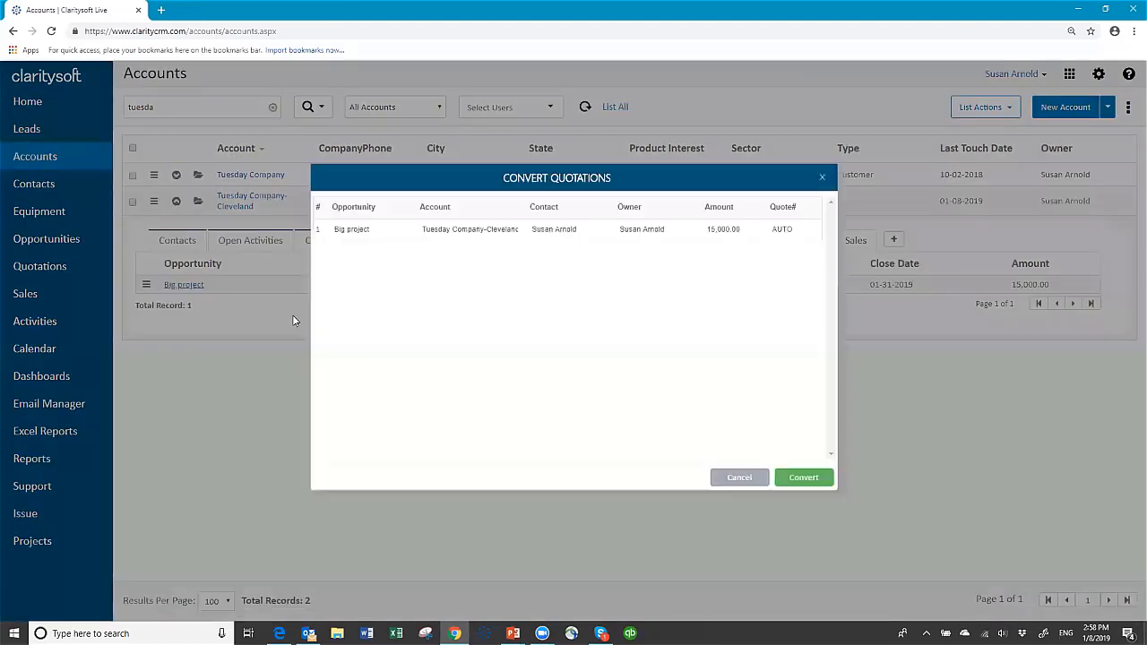
pyautogui.click(801, 480)
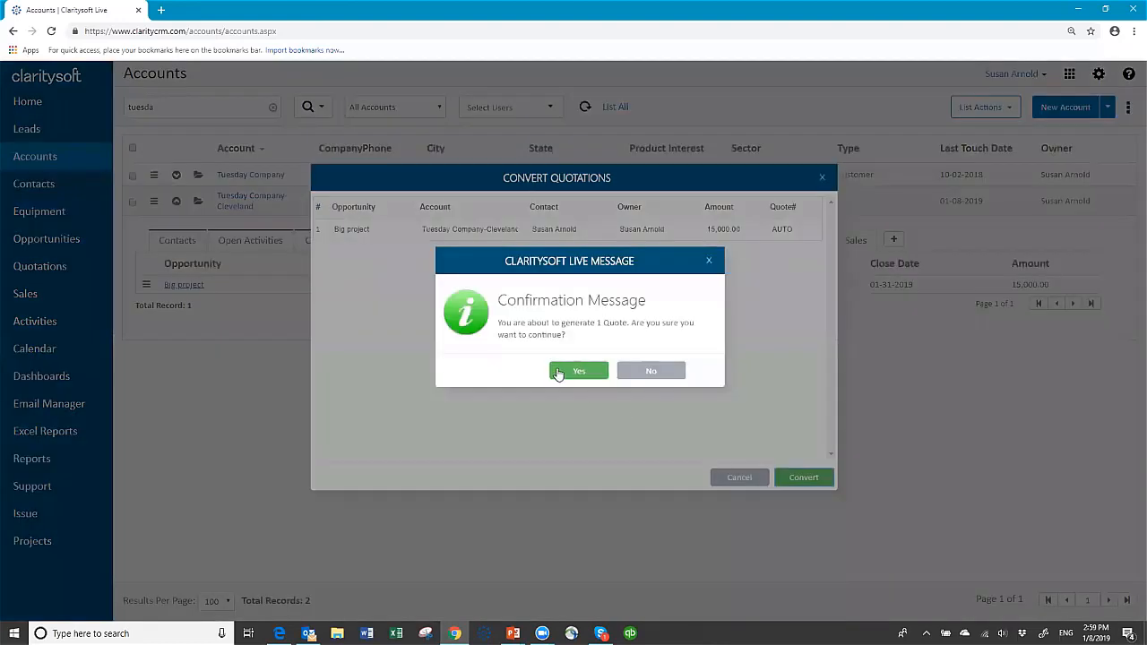
pyautogui.click(564, 372)
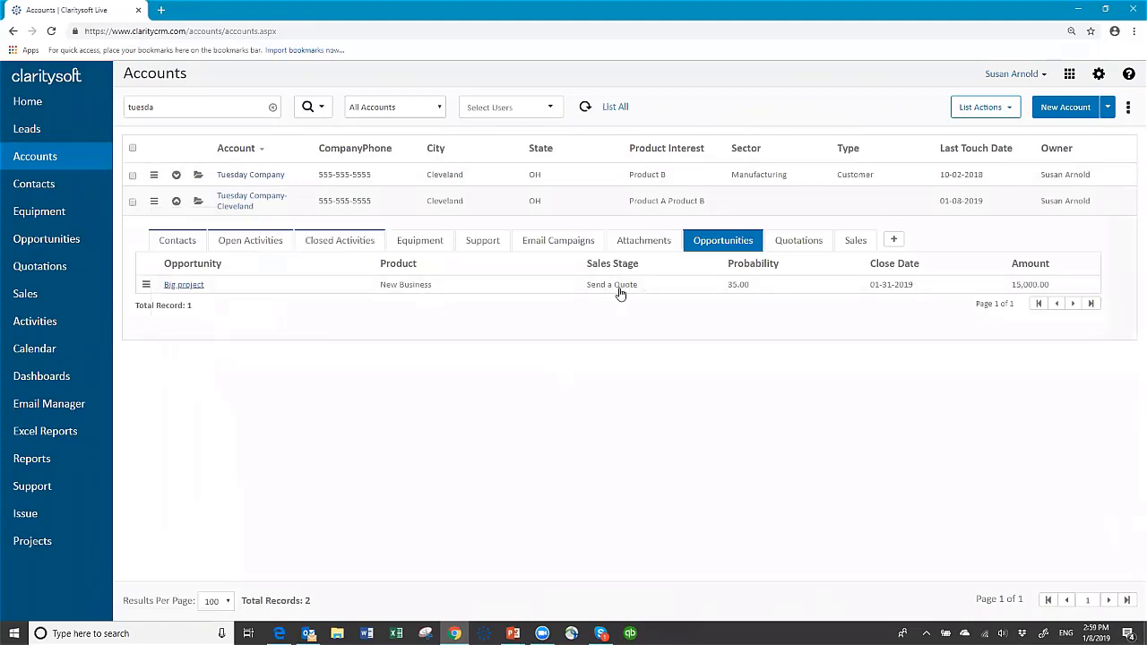
# Preview the Big project quotation as a PDF with the Sample Quote 2 template, then close the preview.
pyautogui.click(39, 268)
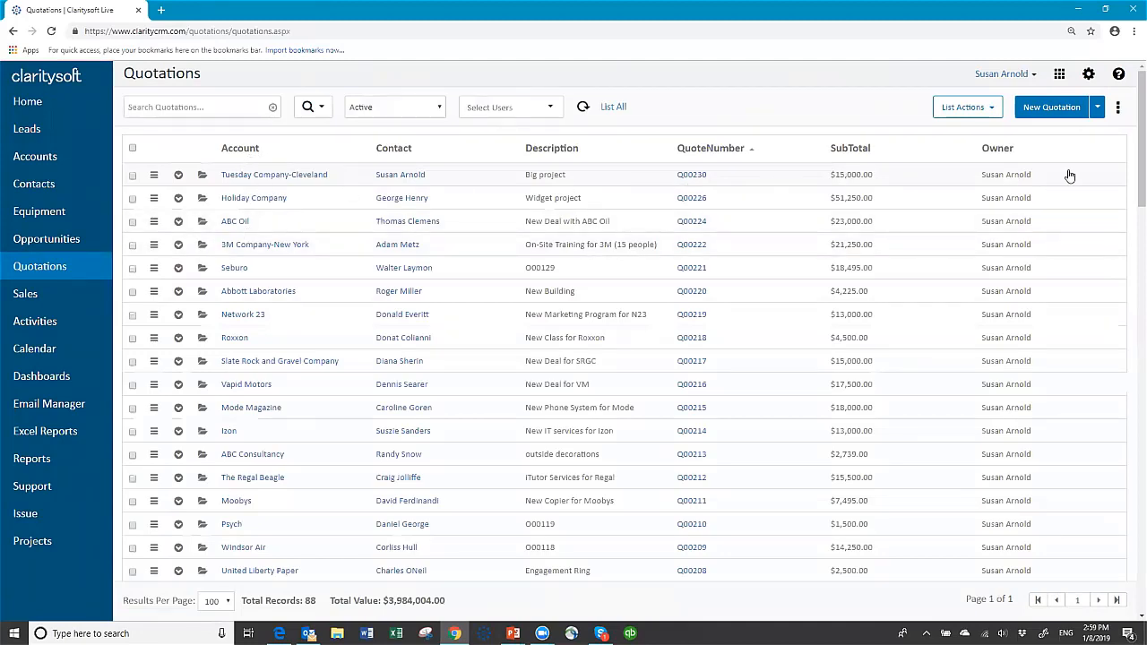
pyautogui.click(153, 175)
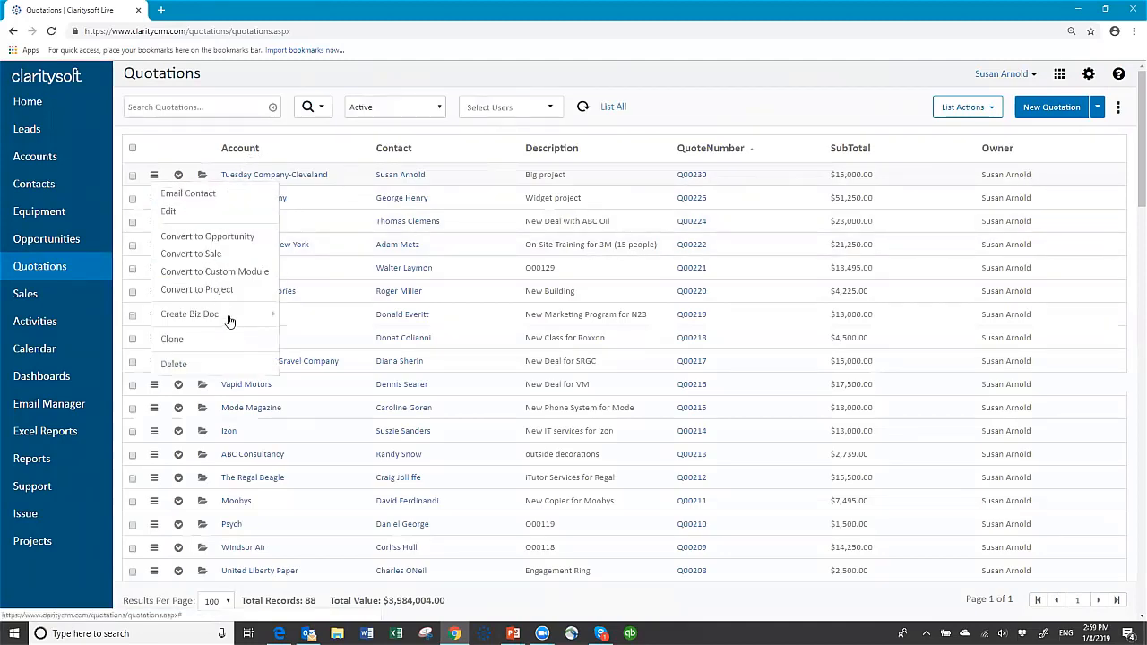
pyautogui.moveTo(229, 320)
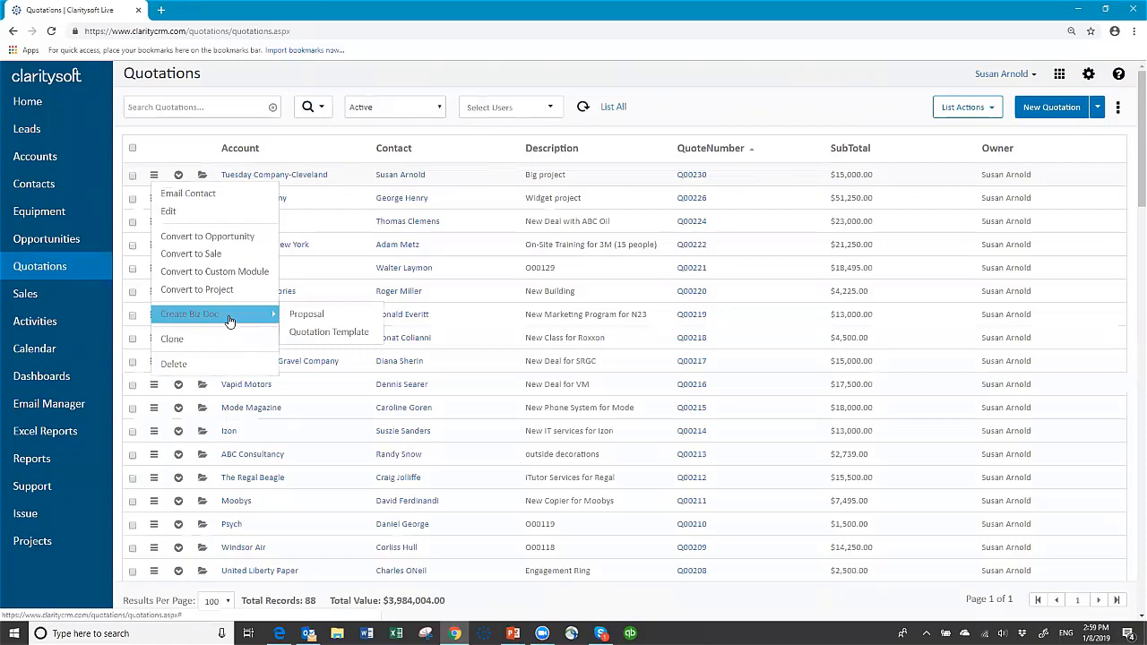
pyautogui.click(309, 333)
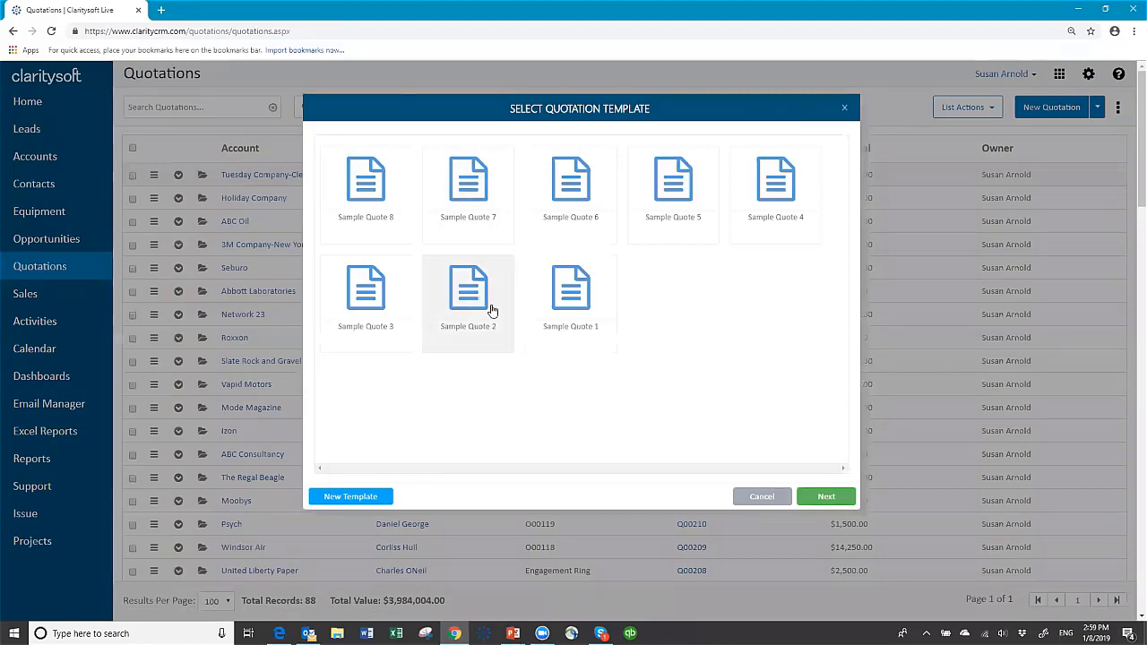
pyautogui.click(826, 500)
pyautogui.click(753, 374)
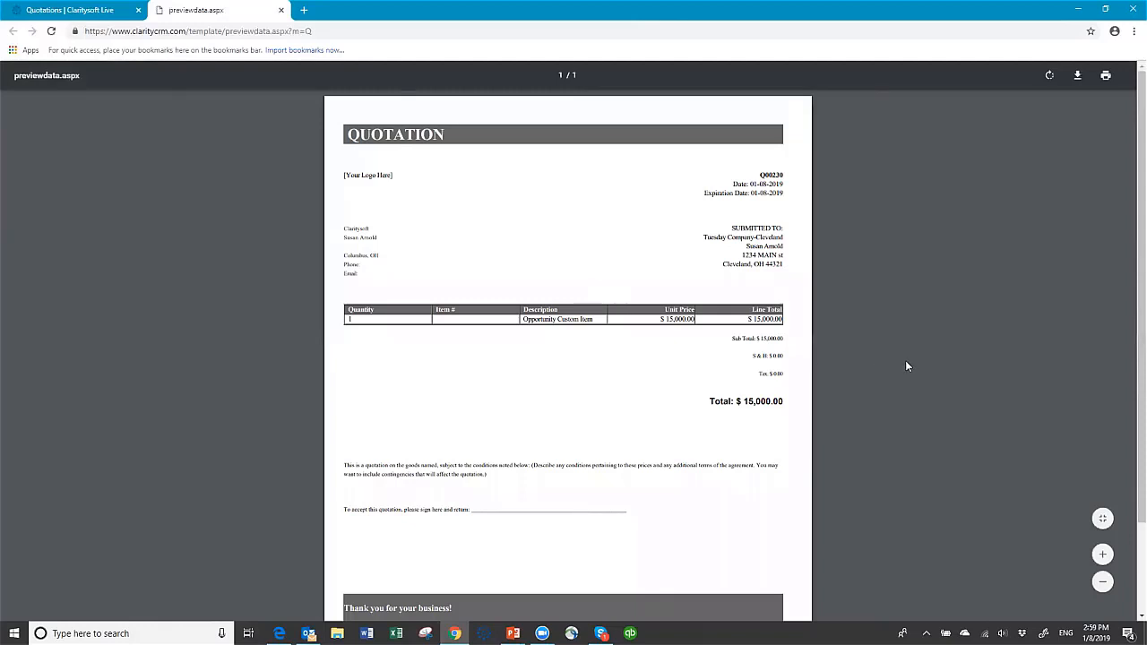
pyautogui.scroll(-2, 903, 358)
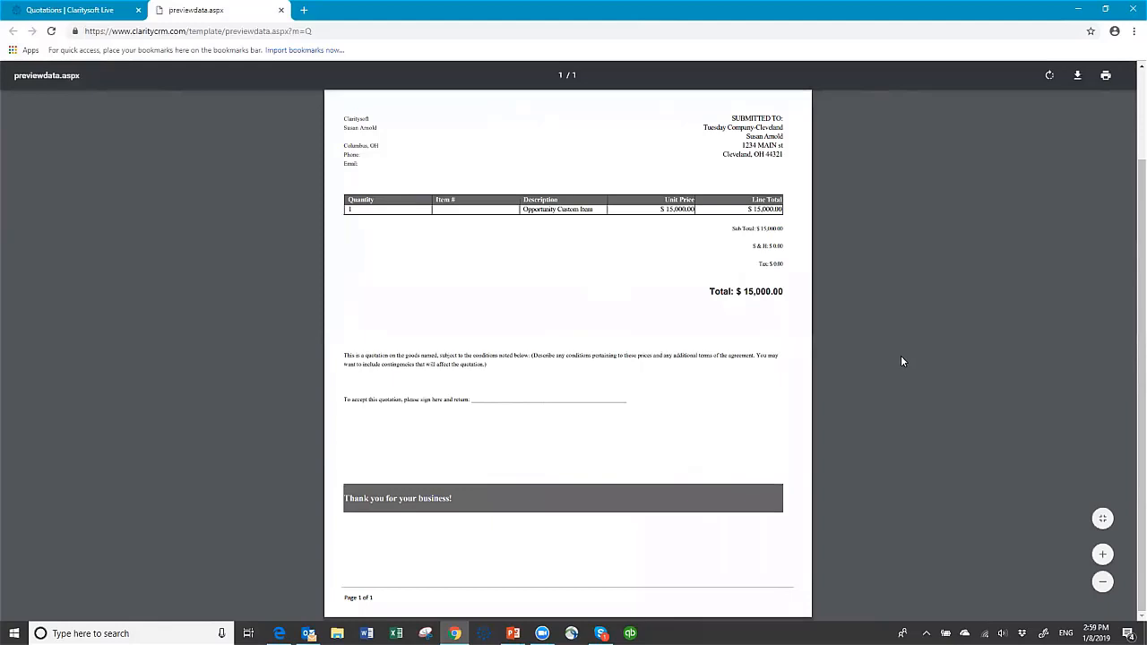
pyautogui.scroll(2, 889, 361)
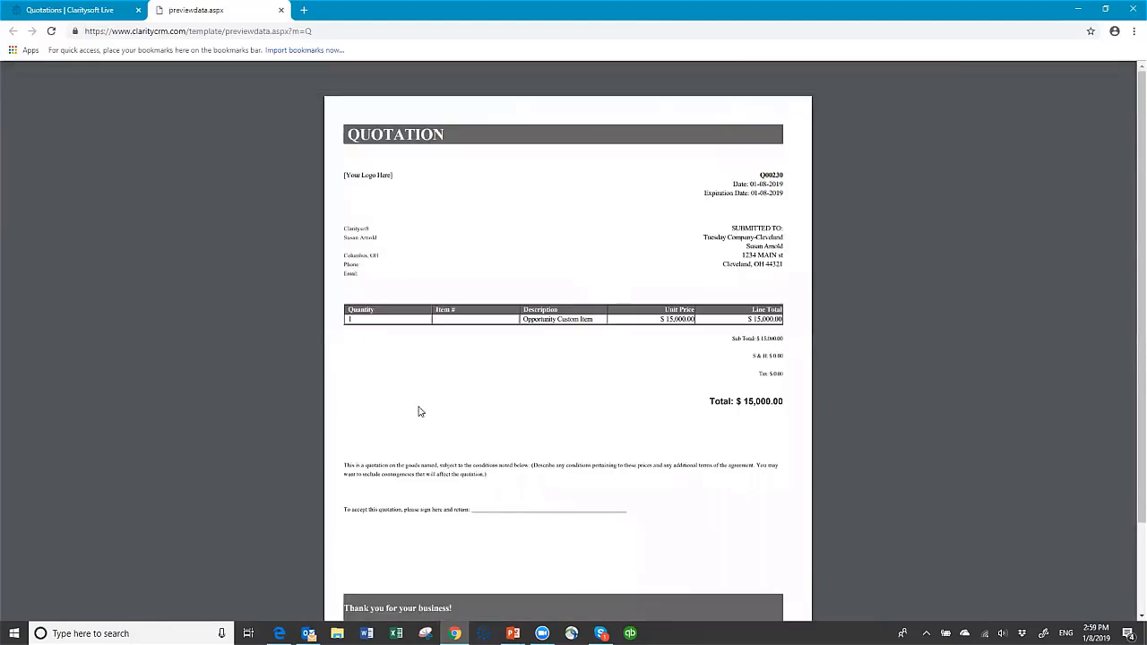
pyautogui.click(282, 10)
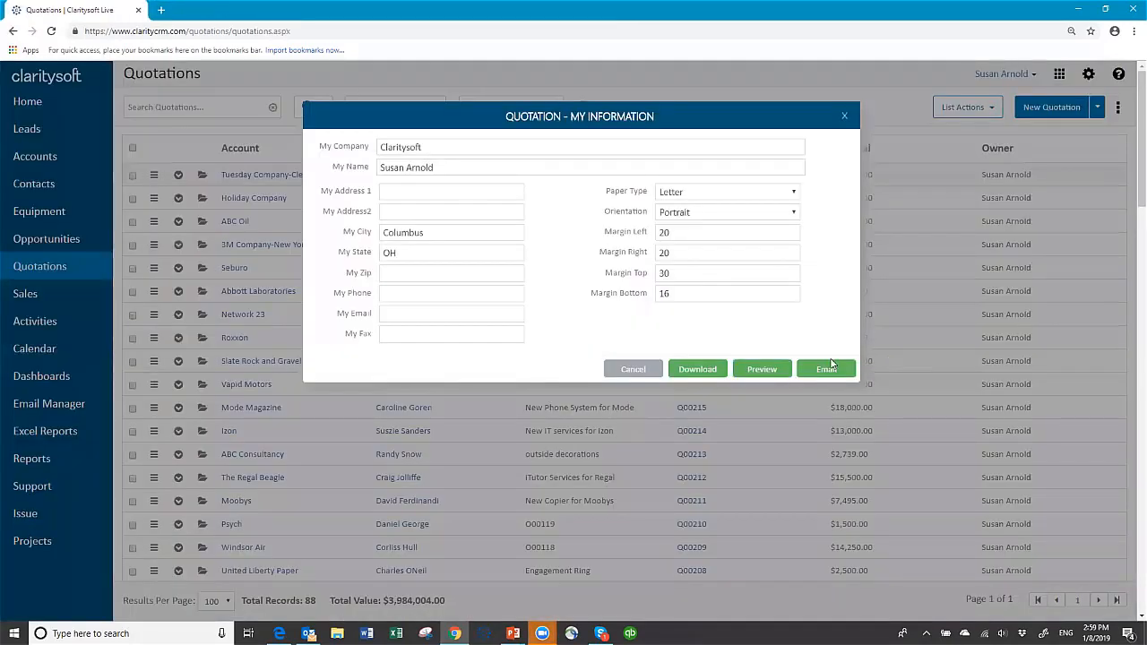
# Send the Q00230 quotation by email as a PDF, then go to the Opportunities list.
pyautogui.click(825, 369)
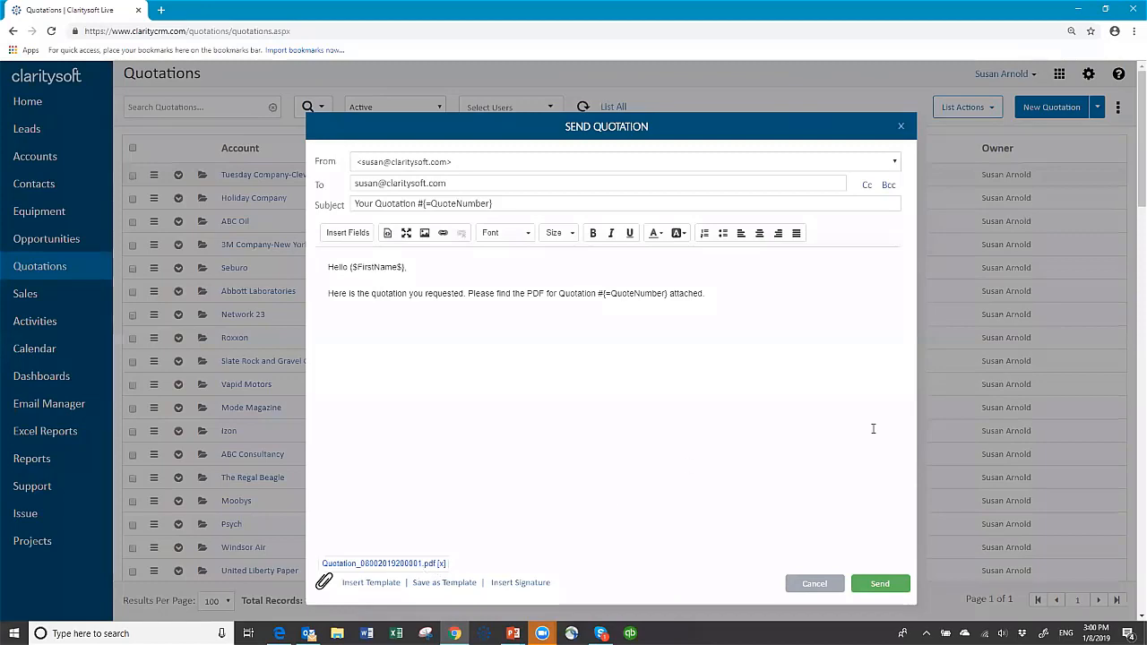
pyautogui.click(814, 584)
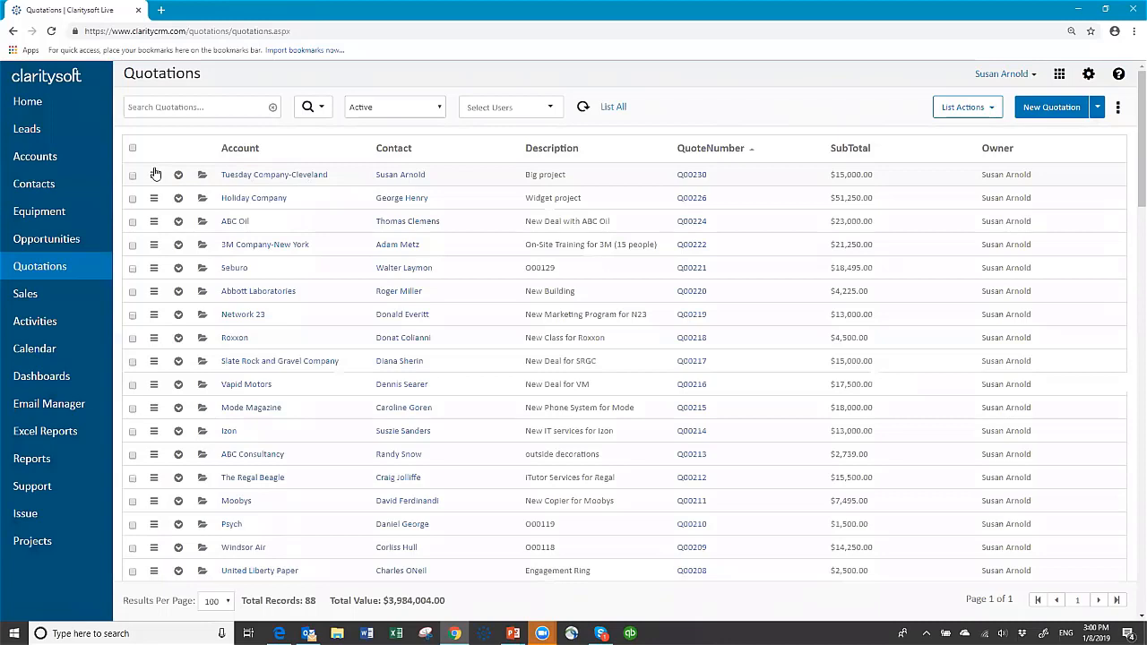
pyautogui.click(55, 237)
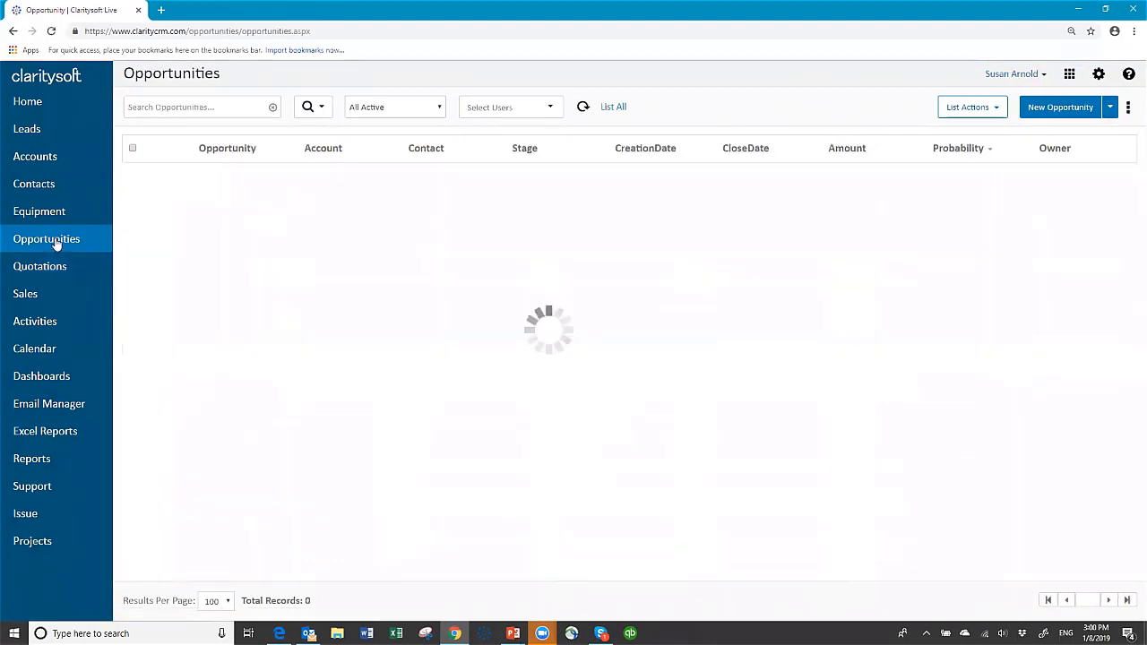